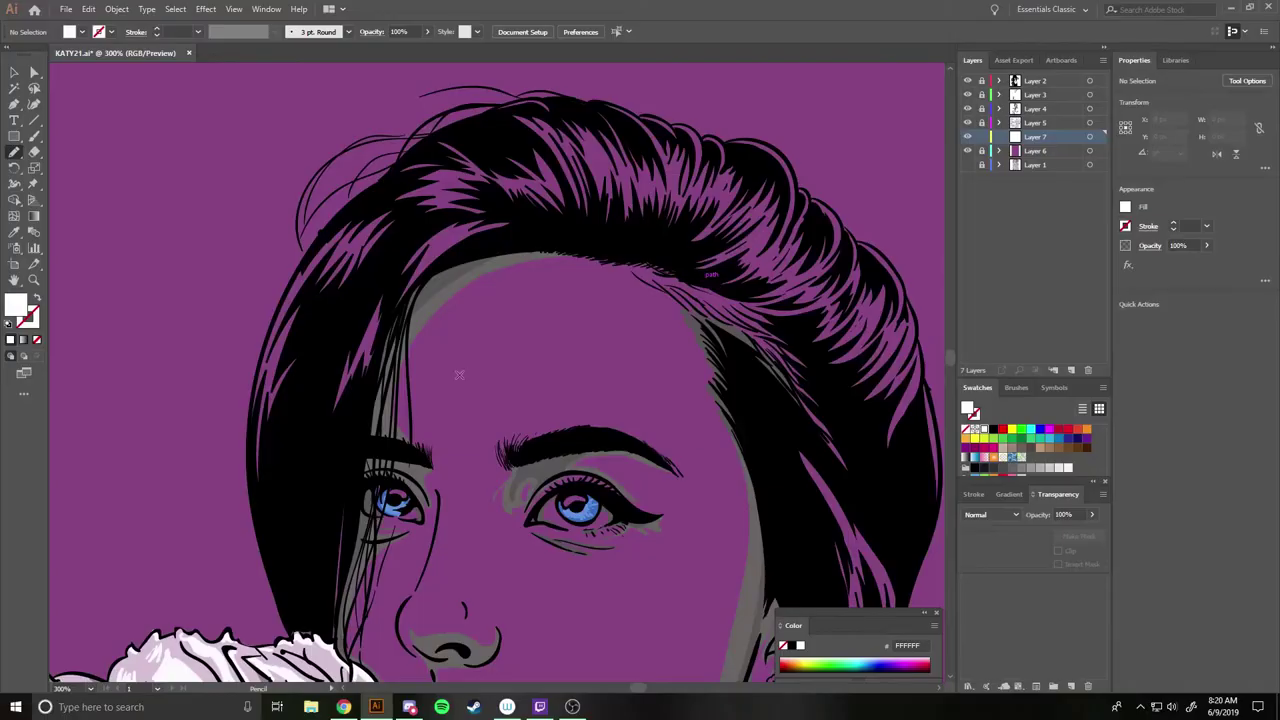
# Pencil-draw a white shape along the left edge of the woman's black hair.
pyautogui.moveTo(280, 524)
pyautogui.mouseDown()
pyautogui.moveTo(258, 354)
pyautogui.moveTo(326, 232)
pyautogui.moveTo(535, 102)
pyautogui.moveTo(660, 120)
pyautogui.moveTo(762, 230)
pyautogui.moveTo(712, 645)
pyautogui.moveTo(284, 354)
pyautogui.mouseUp()
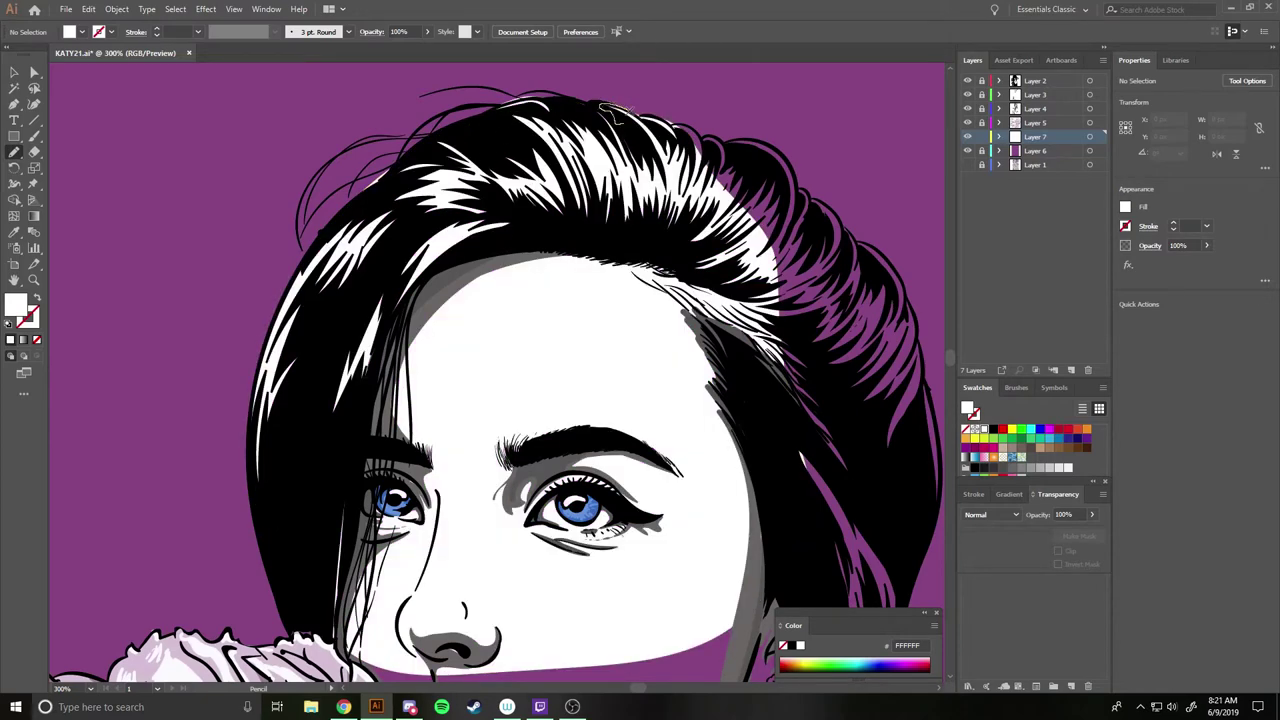
# Trace white shapes along the right side and upper right of the hair.
pyautogui.moveTo(670, 125)
pyautogui.mouseDown()
pyautogui.moveTo(739, 157)
pyautogui.moveTo(866, 490)
pyautogui.mouseUp()
pyautogui.hscroll(5, 744, 424)
pyautogui.scroll(2, 744, 424)
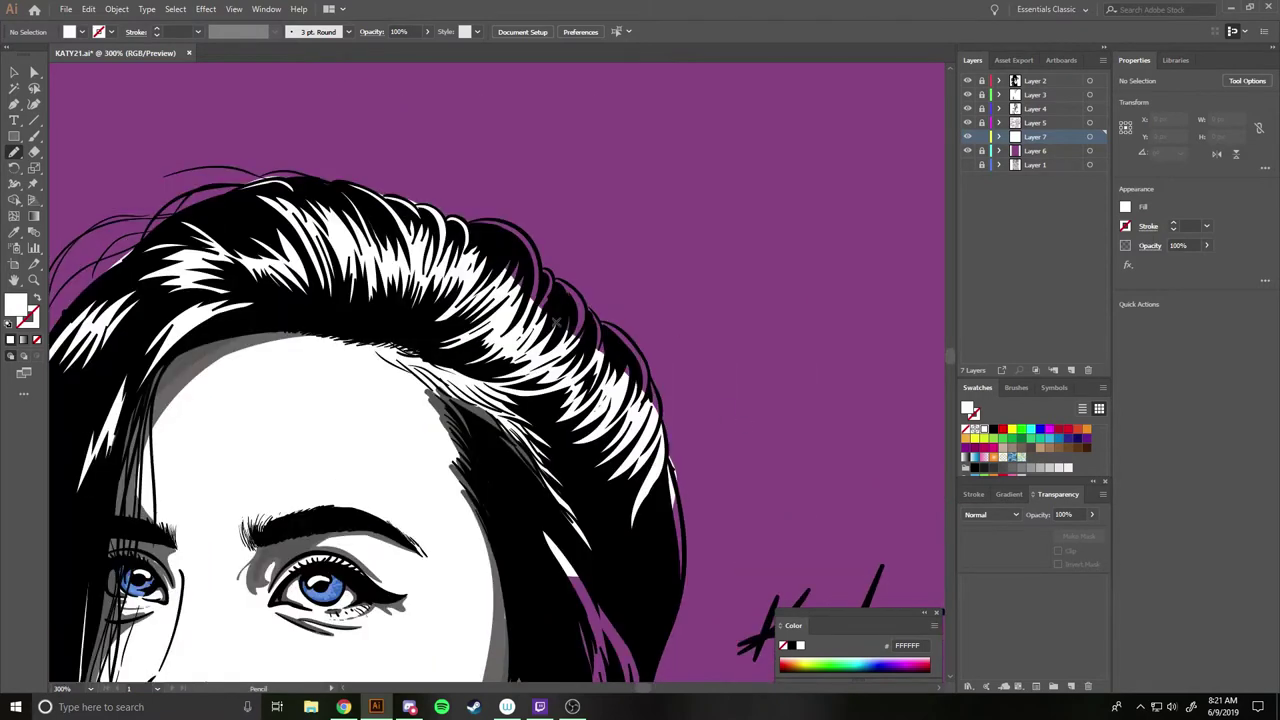
pyautogui.hscroll(1, 412, 300)
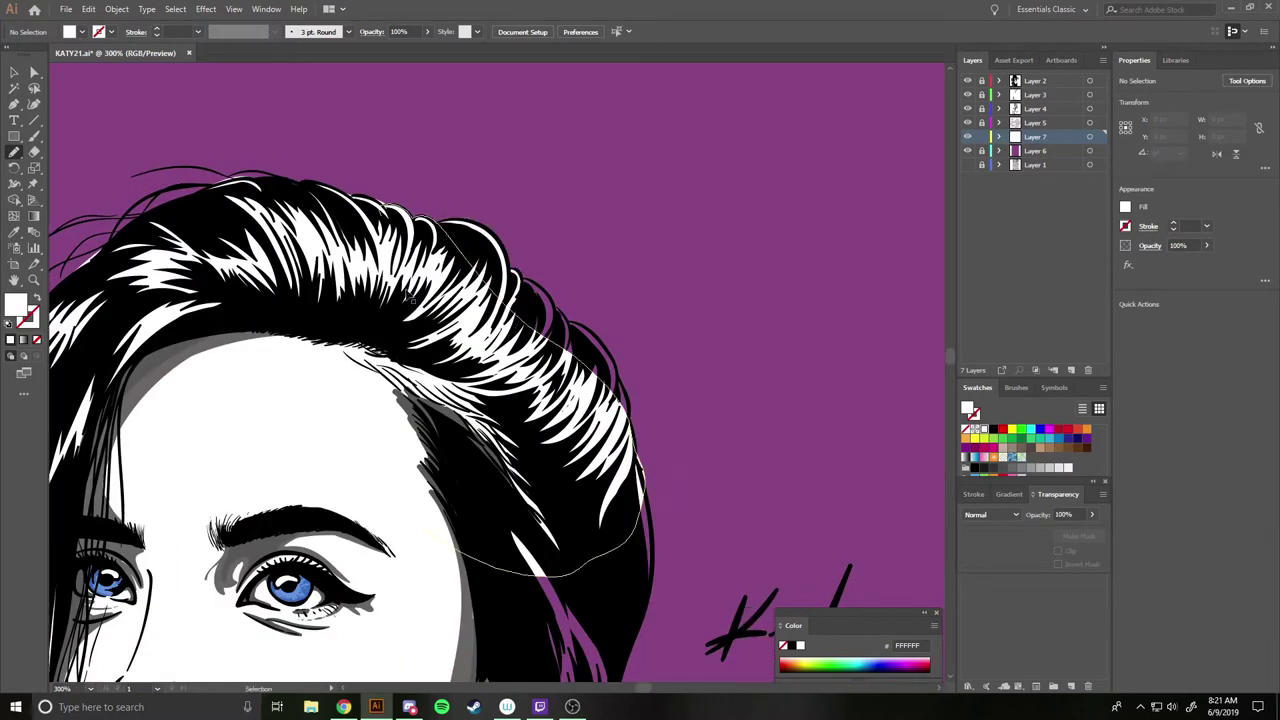
pyautogui.scroll(-2, 412, 300)
pyautogui.hscroll(1, 412, 300)
pyautogui.moveTo(517, 222); pyautogui.dragTo(575, 288)
pyautogui.scroll(-2, 687, 276)
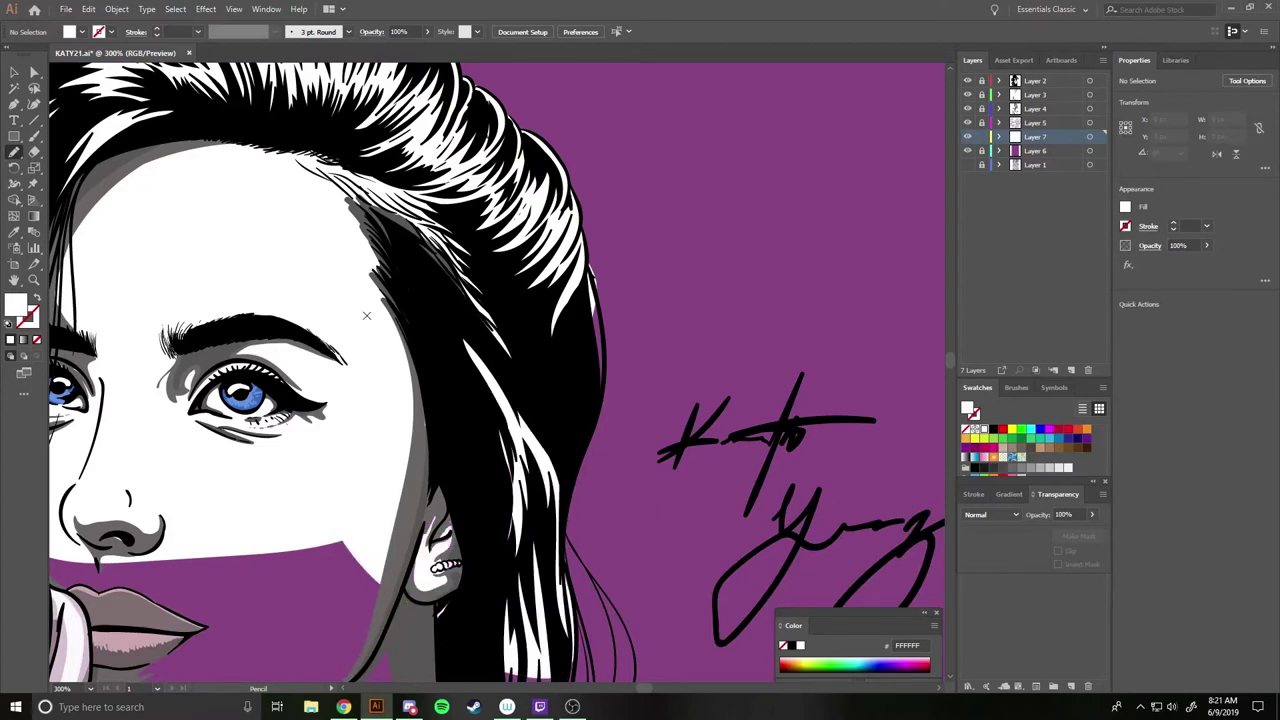
pyautogui.hscroll(-4, 541, 314)
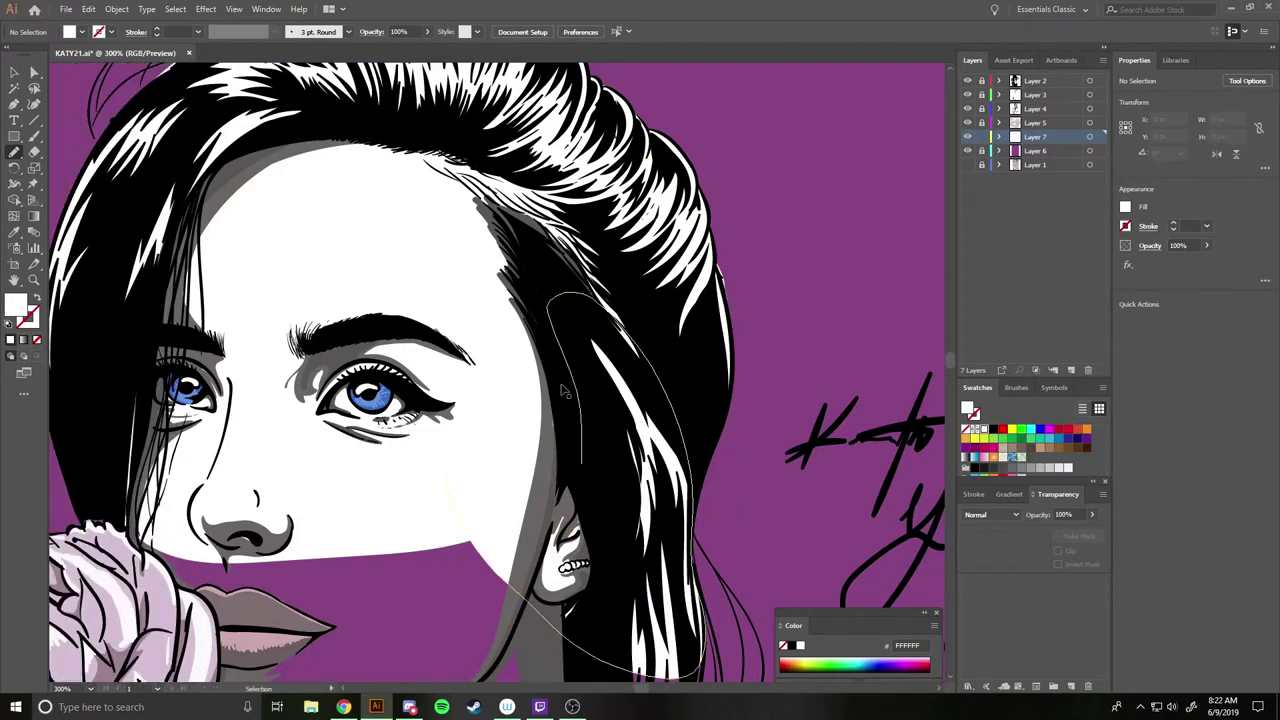
pyautogui.scroll(-6, 541, 314)
# Trace white shapes across the face and around the shoulder area.
pyautogui.moveTo(230, 236)
pyautogui.mouseDown()
pyautogui.moveTo(842, 376)
pyautogui.moveTo(285, 422)
pyautogui.mouseUp()
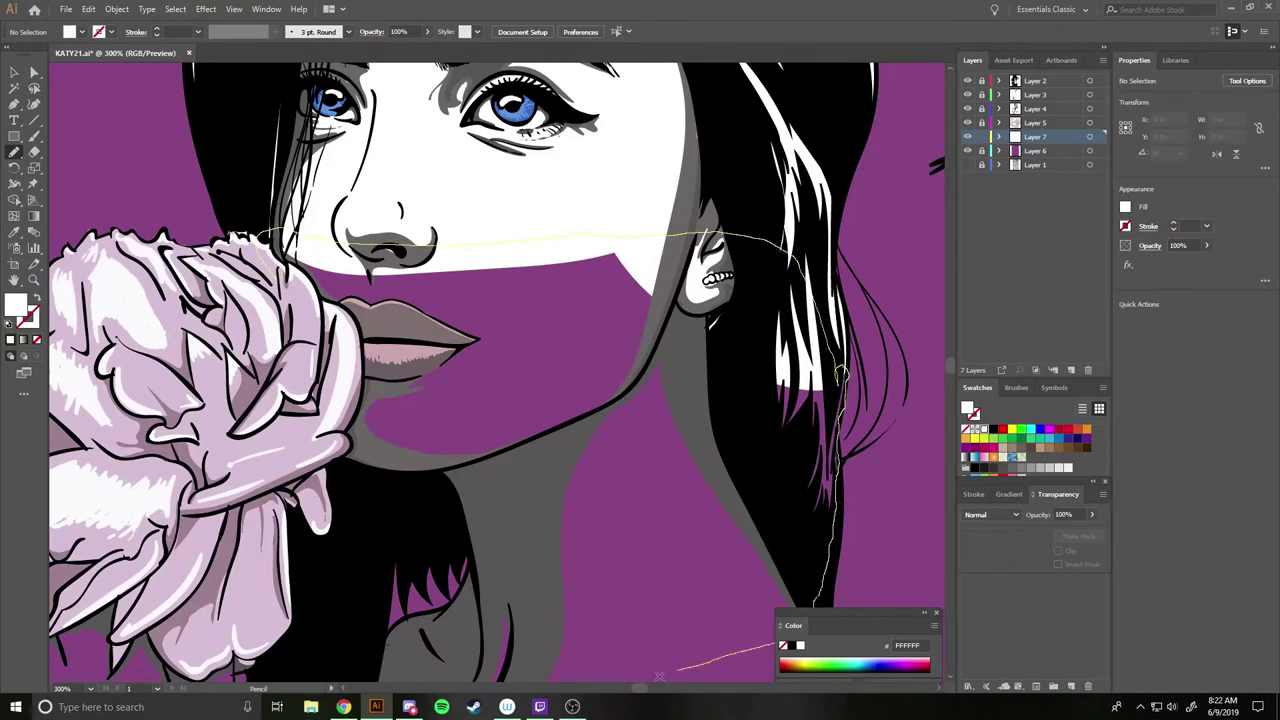
pyautogui.scroll(-2, 285, 422)
pyautogui.scroll(-6, 282, 418)
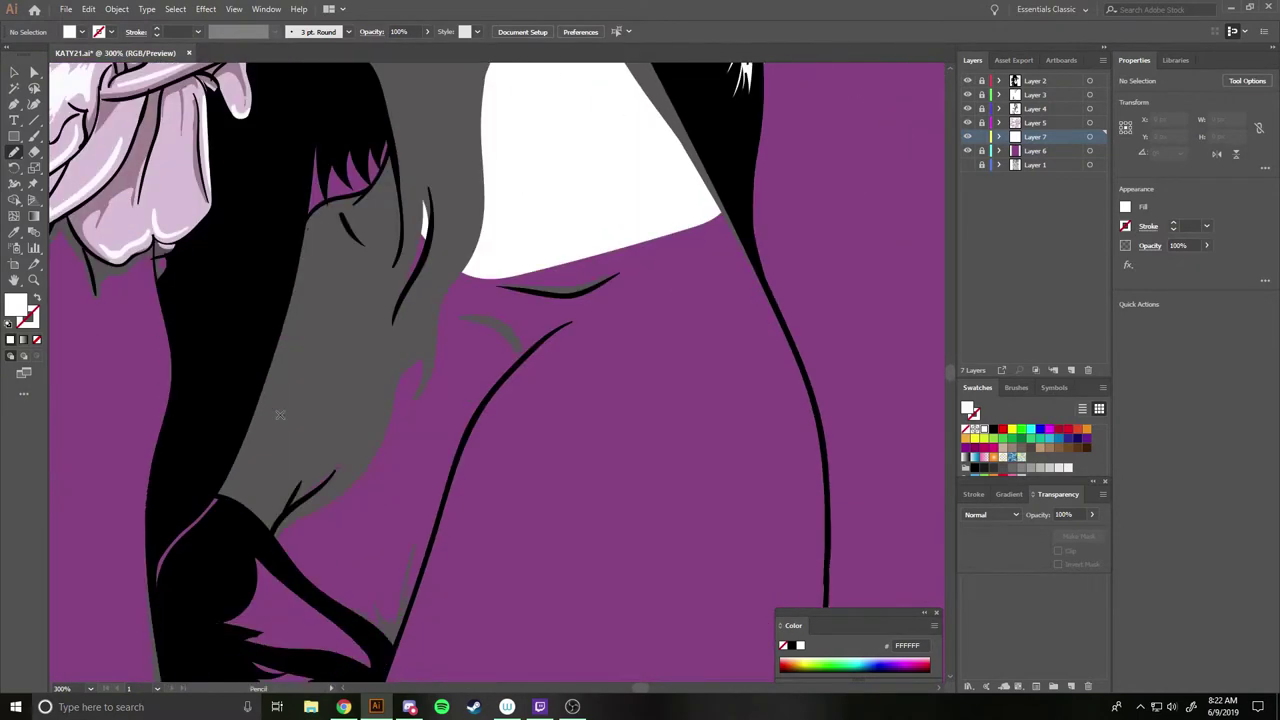
pyautogui.moveTo(186, 500); pyautogui.dragTo(766, 290)
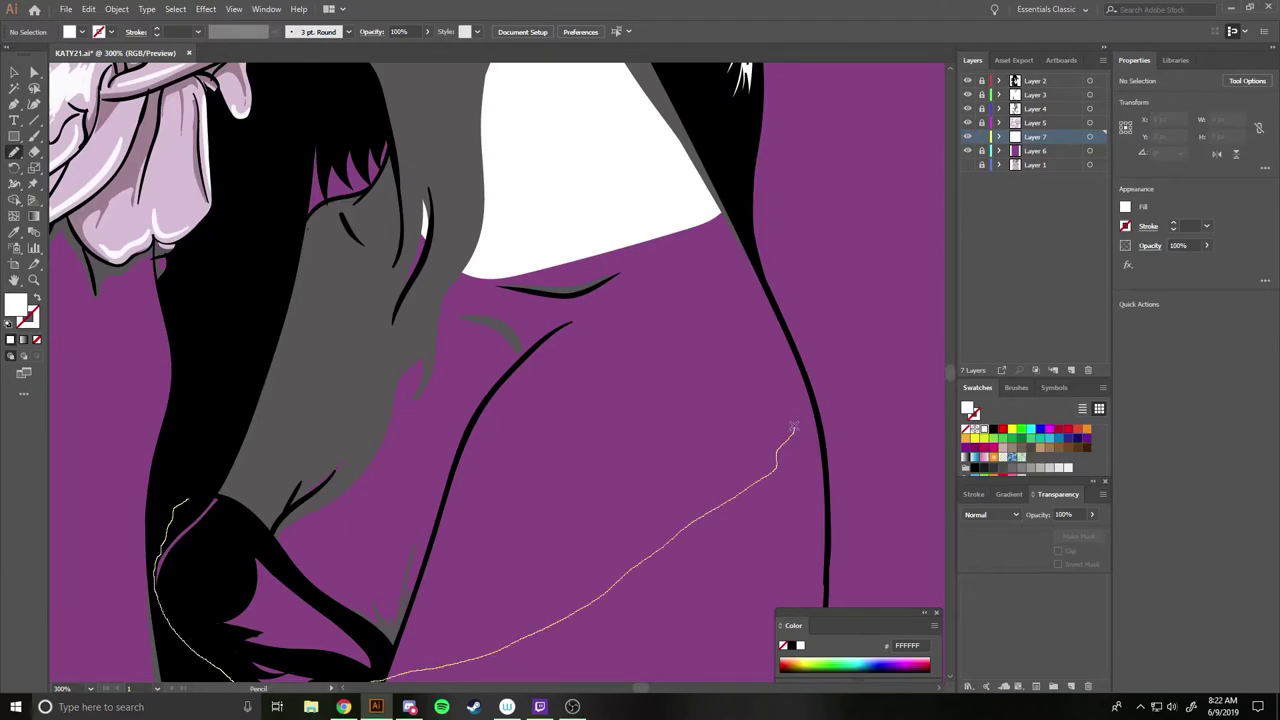
pyautogui.moveTo(766, 290); pyautogui.dragTo(271, 290)
pyautogui.scroll(-6, 271, 290)
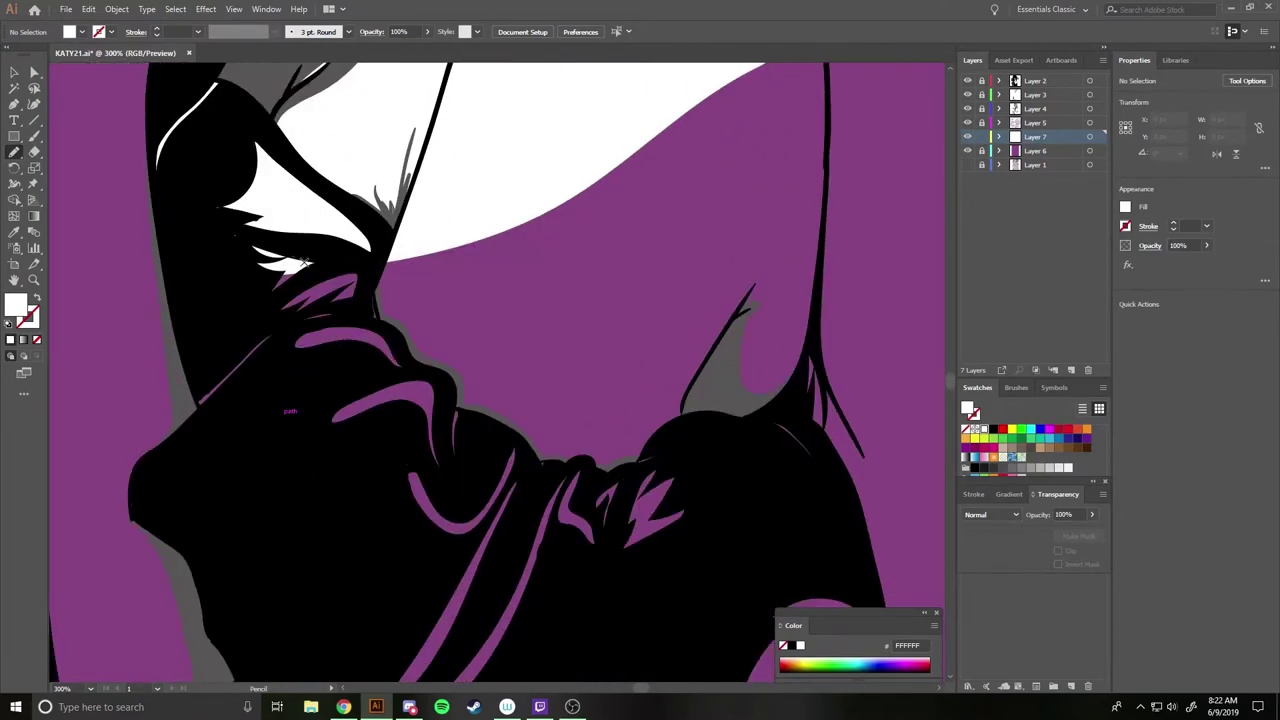
pyautogui.scroll(3, 310, 262)
# Fill the chest and lower clothing areas with white shapes.
pyautogui.moveTo(219, 559)
pyautogui.mouseDown()
pyautogui.moveTo(818, 410)
pyautogui.moveTo(802, 585)
pyautogui.moveTo(690, 672)
pyautogui.moveTo(333, 621)
pyautogui.moveTo(222, 560)
pyautogui.mouseUp()
pyautogui.scroll(-5, 390, 320)
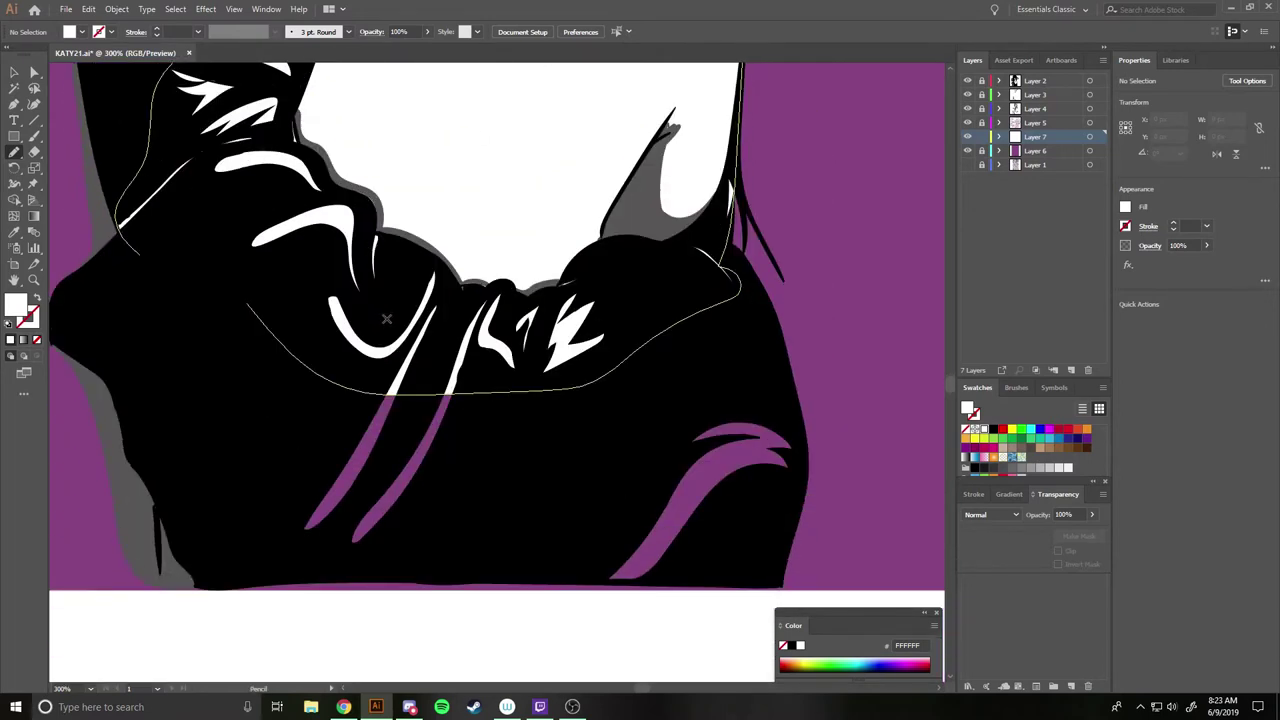
pyautogui.moveTo(689, 400)
pyautogui.mouseDown()
pyautogui.moveTo(700, 460)
pyautogui.moveTo(370, 578)
pyautogui.moveTo(430, 322)
pyautogui.mouseUp()
pyautogui.hotkey('ctrl', '1')
# Trace a closed white shape over the left arm, undoing and redrawing a bad outline.
pyautogui.scroll(5, 623, 325)
pyautogui.scroll(-3, 623, 325)
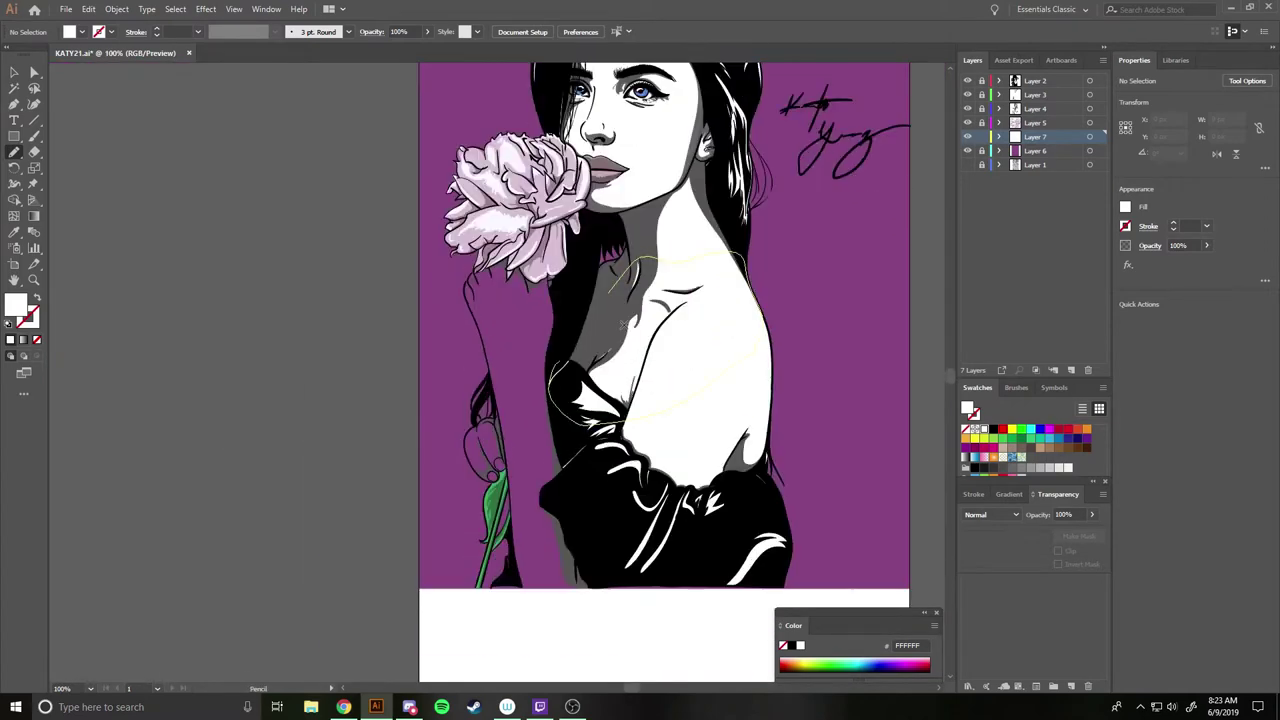
pyautogui.scroll(3, 650, 320)
pyautogui.moveTo(661, 317); pyautogui.dragTo(436, 453)
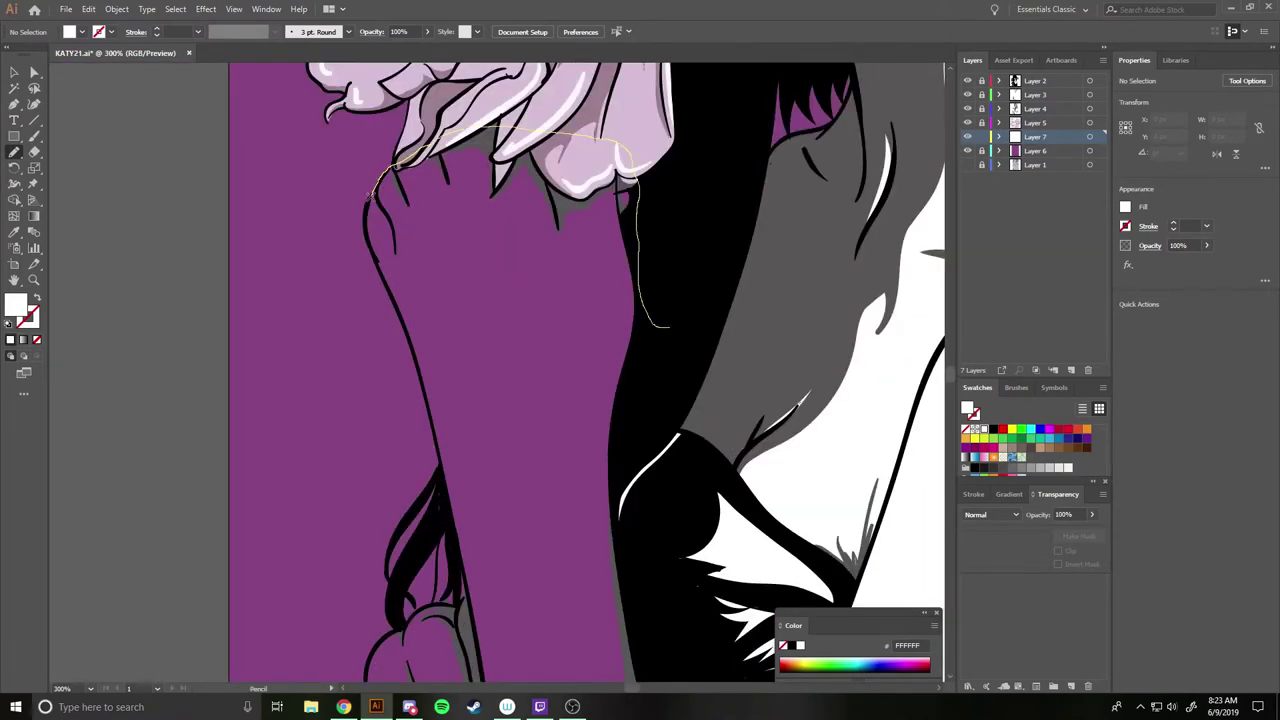
pyautogui.moveTo(630, 360); pyautogui.dragTo(363, 219)
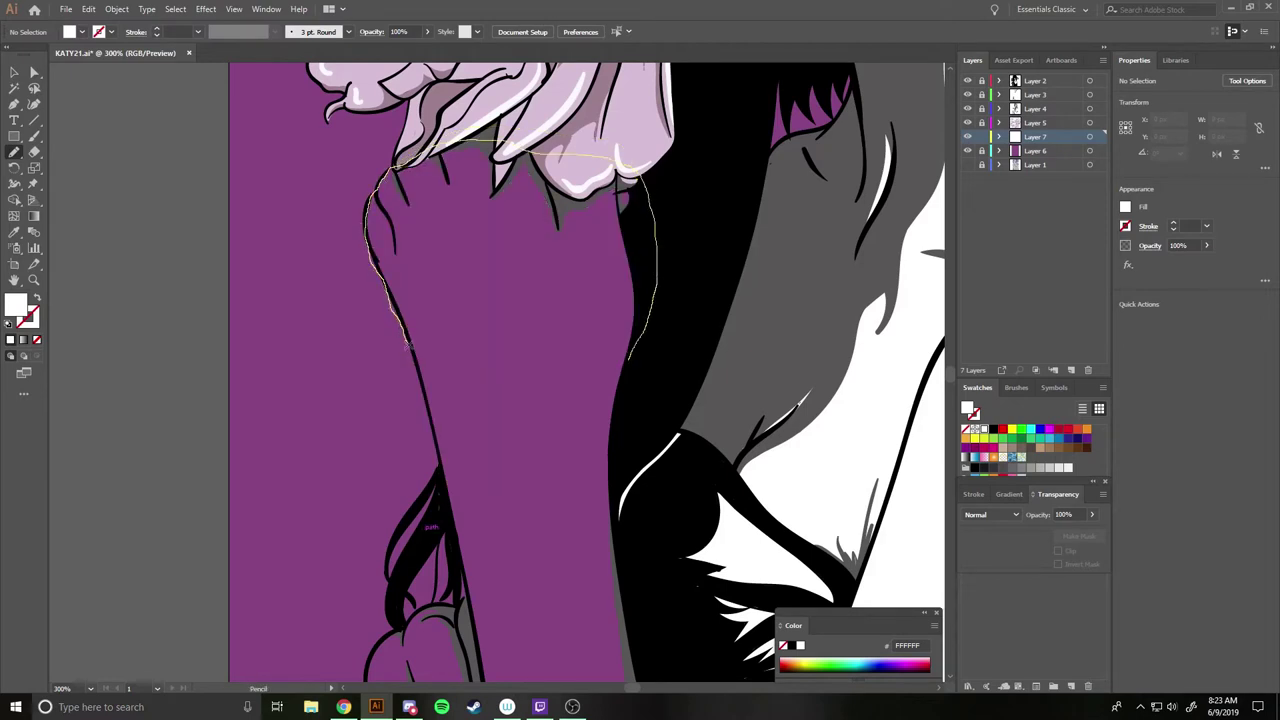
pyautogui.moveTo(364, 213); pyautogui.dragTo(450, 500)
pyautogui.hotkey('ctrl', 'z')
pyautogui.moveTo(645, 366)
pyautogui.mouseDown()
pyautogui.moveTo(367, 210)
pyautogui.moveTo(445, 510)
pyautogui.mouseUp()
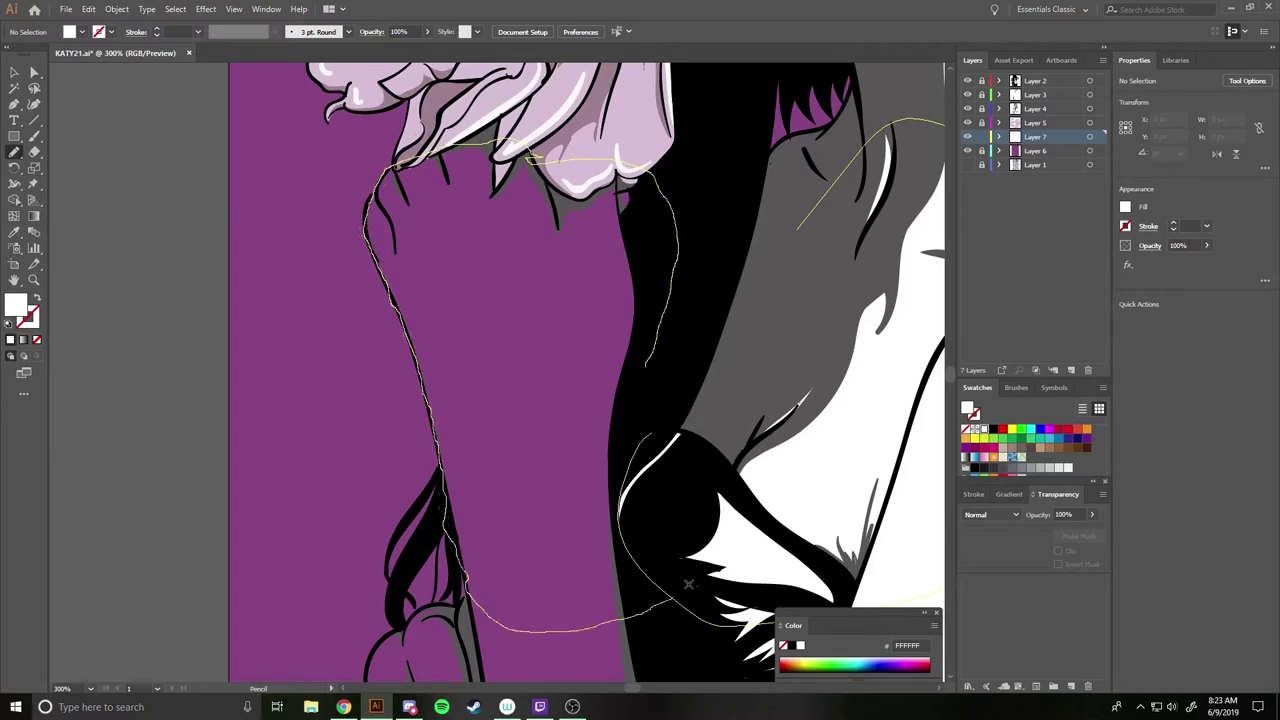
pyautogui.moveTo(445, 510); pyautogui.dragTo(690, 585)
# Trace along the flower's left outline so the hand fills white.
pyautogui.scroll(-5, 641, 512)
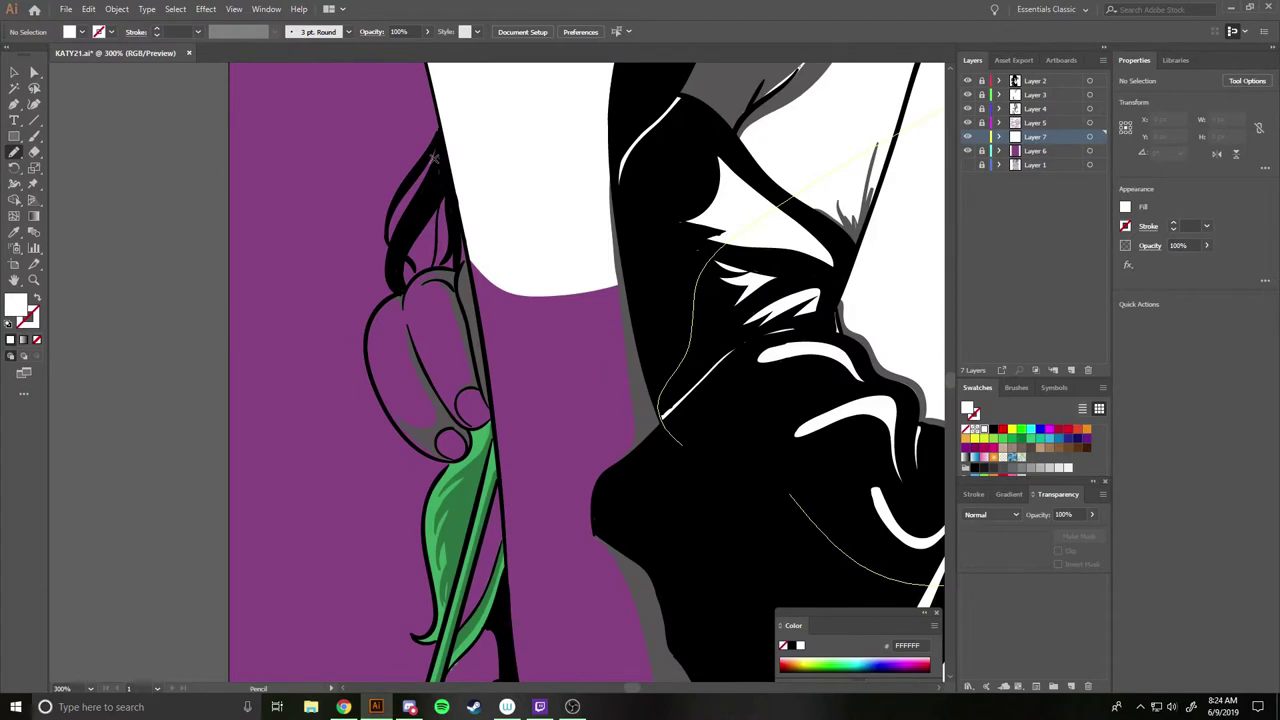
pyautogui.moveTo(468, 264); pyautogui.dragTo(452, 462)
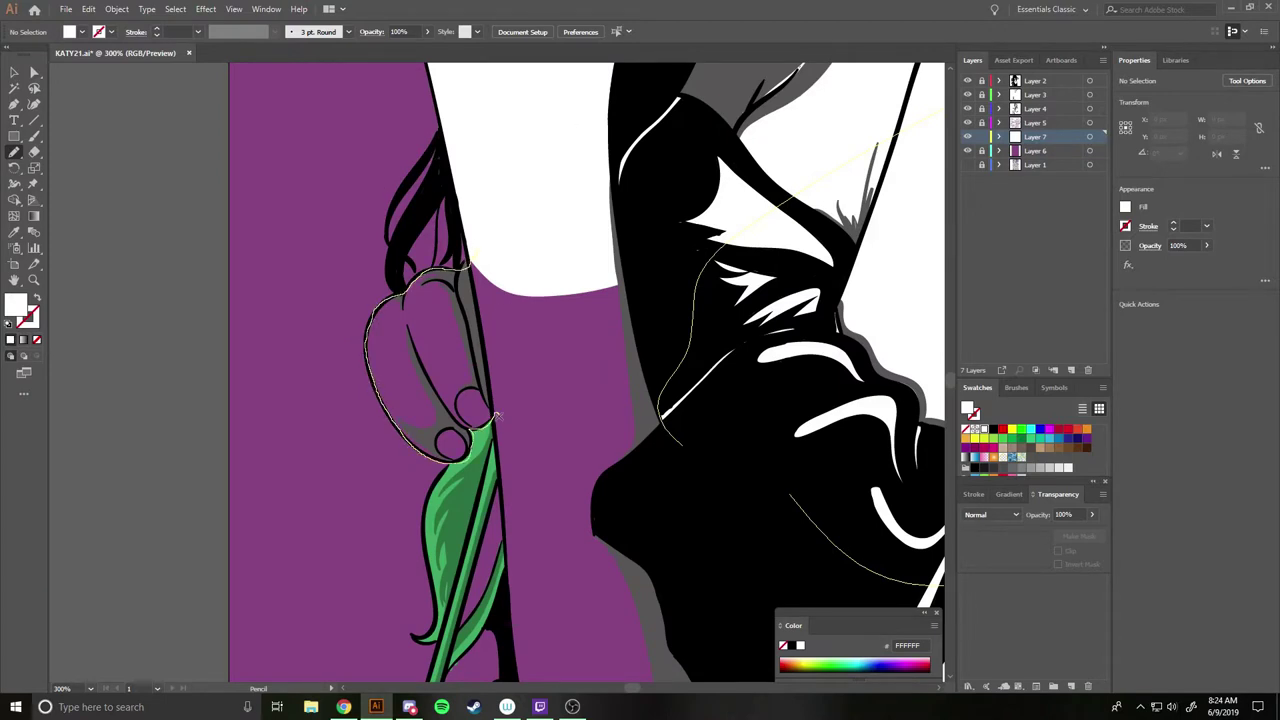
pyautogui.moveTo(495, 412); pyautogui.dragTo(600, 588)
pyautogui.moveTo(489, 410); pyautogui.dragTo(522, 684)
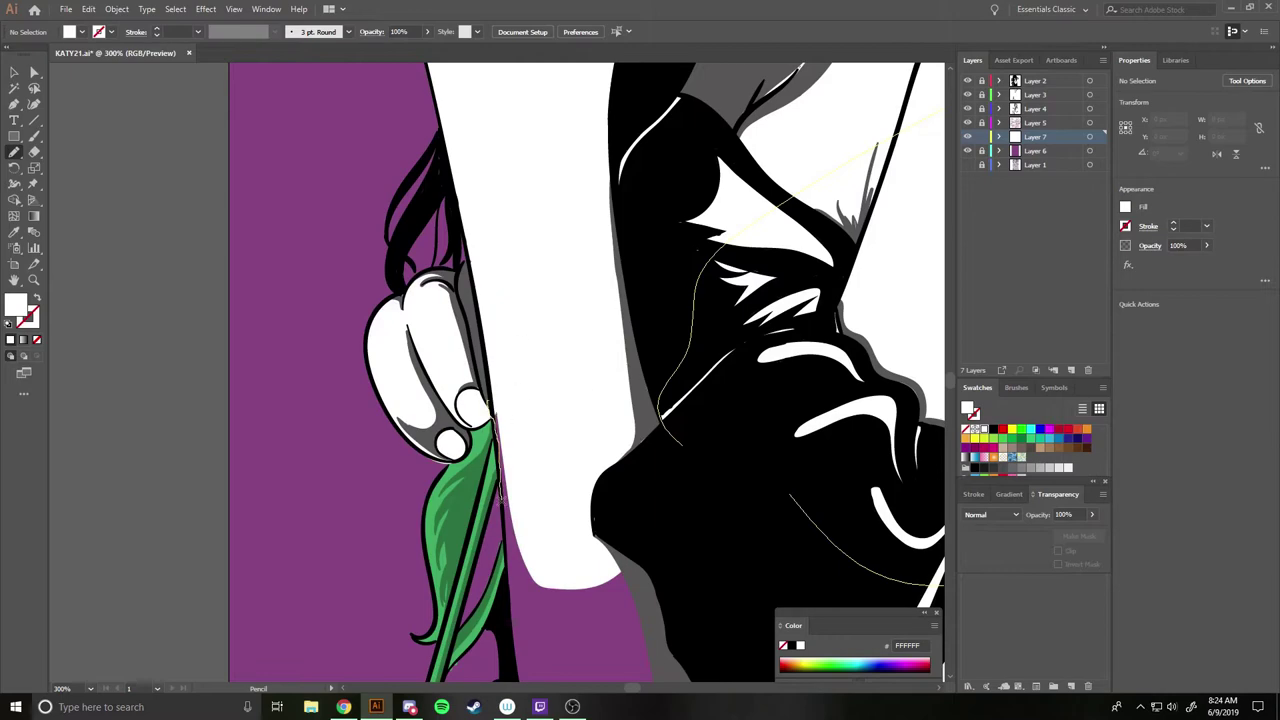
pyautogui.scroll(-2, 746, 510)
pyautogui.hscroll(3, 746, 510)
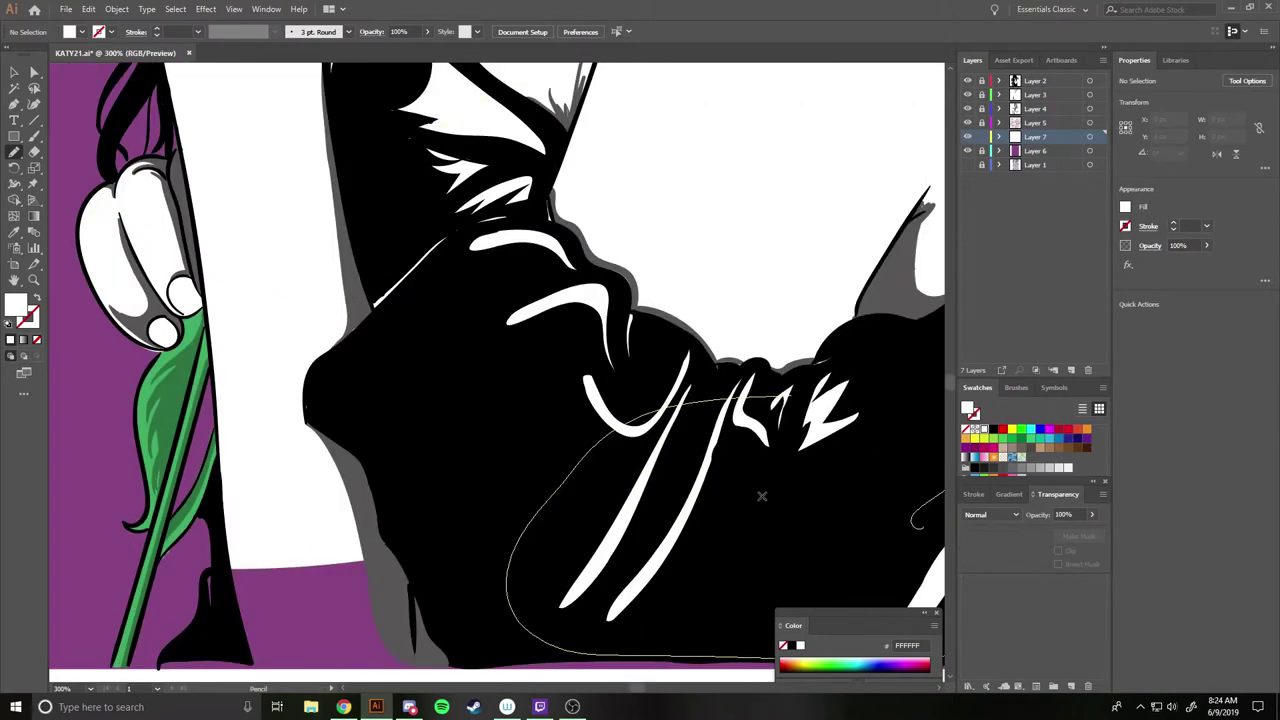
# Fit the artboard in the window, zoom back to the face, and make Layer 2 active.
pyautogui.hotkey('ctrl', '0')
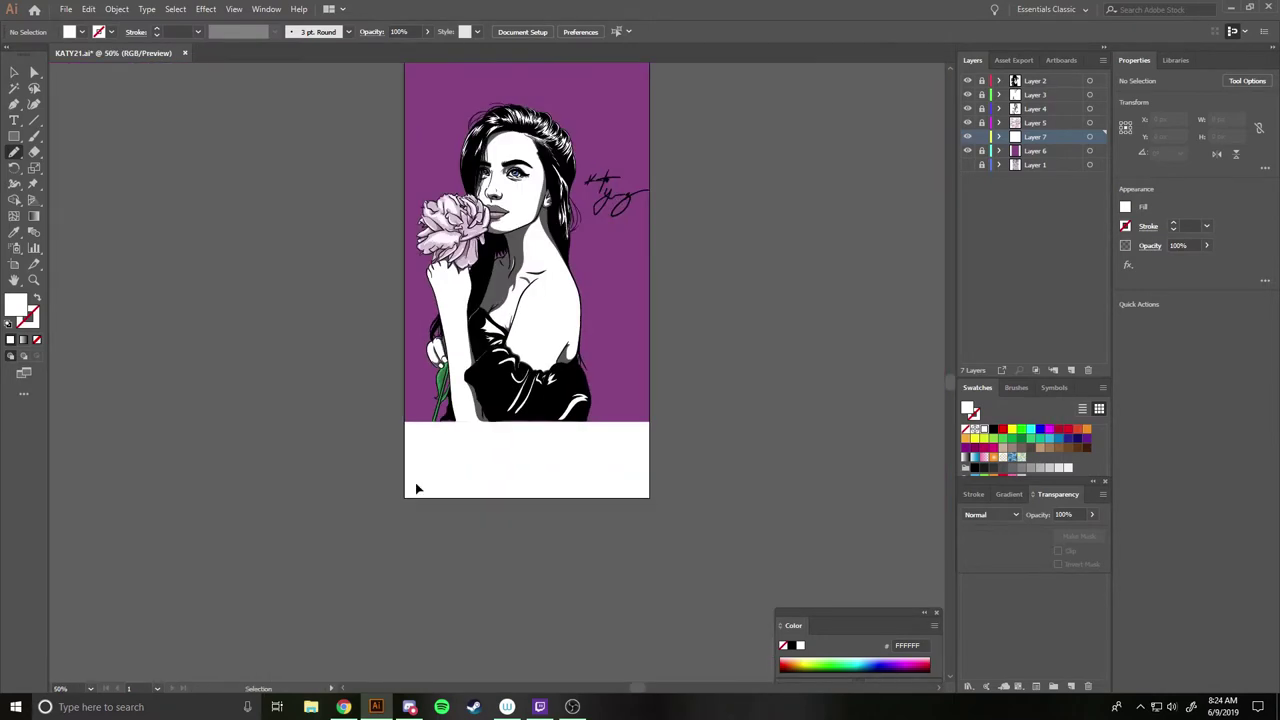
pyautogui.scroll(2, 415, 482)
pyautogui.scroll(3, 737, 366)
pyautogui.scroll(-1, 830, 372)
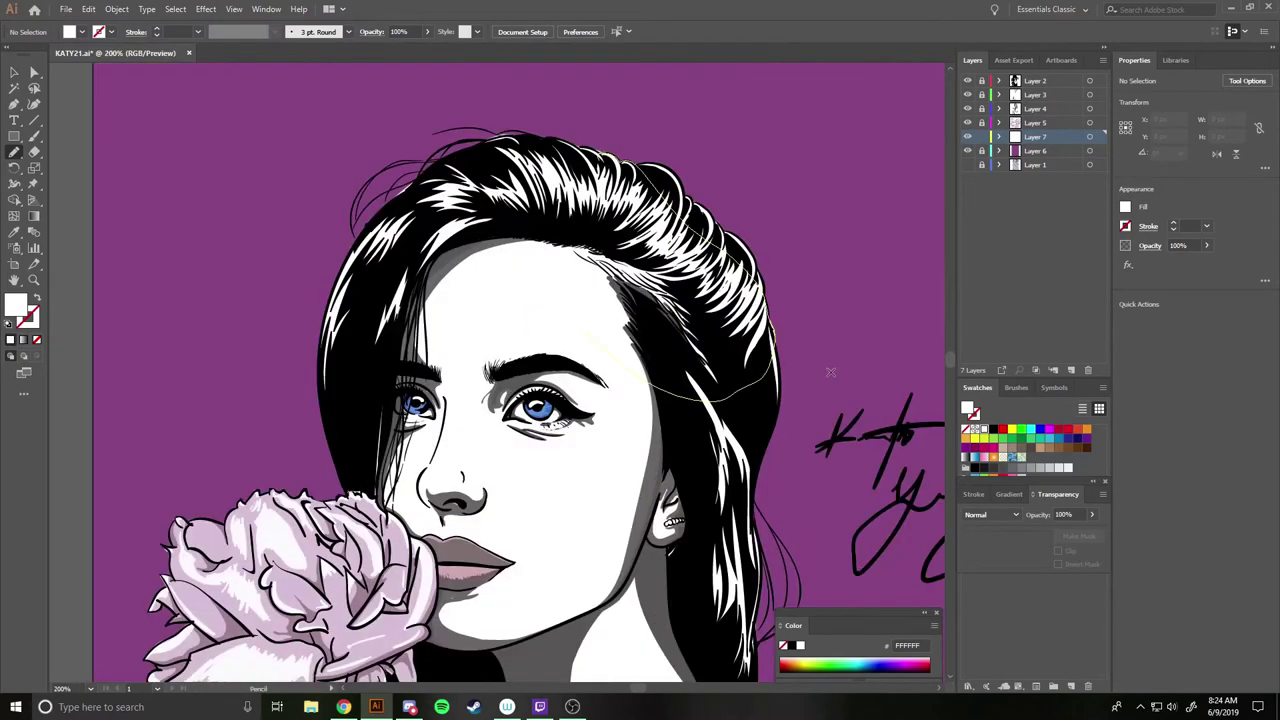
pyautogui.click(1035, 81)
# Make Layer 4 active and sample the grey 6C6767 shading colour.
pyautogui.doubleClick(966, 115)
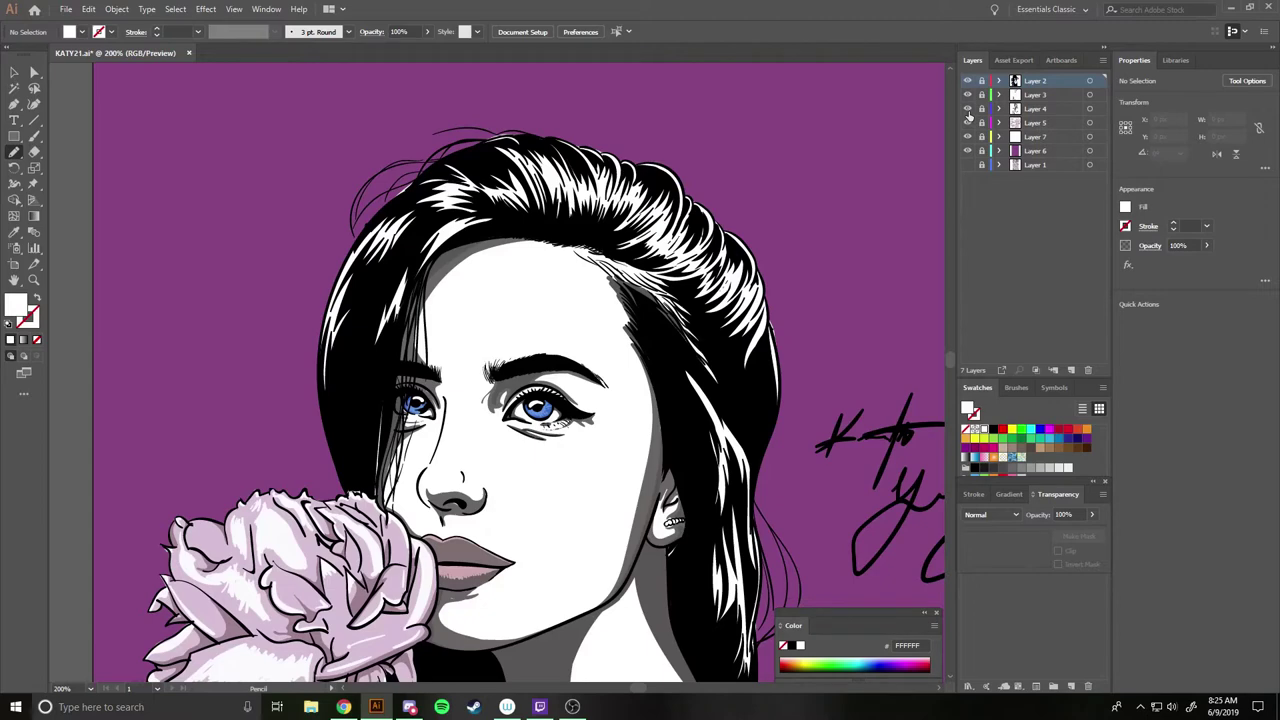
pyautogui.click(1040, 108)
pyautogui.press('v')
pyautogui.scroll(-3, 494, 349)
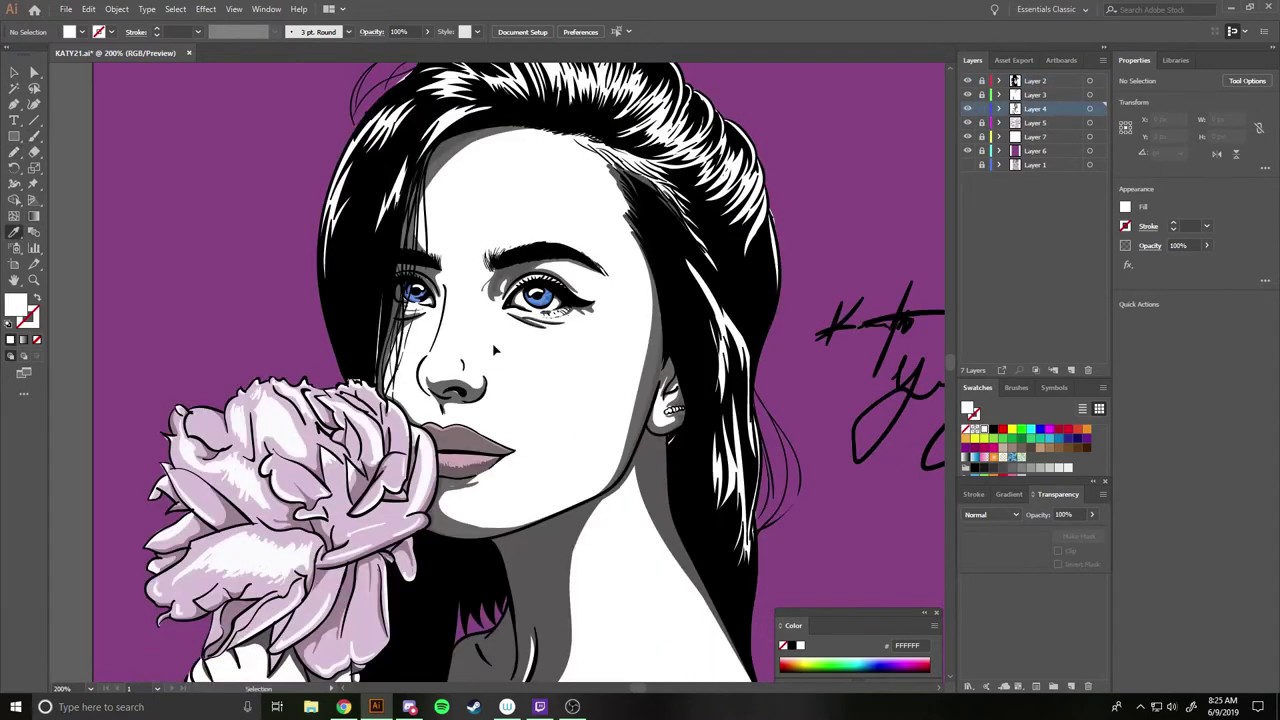
pyautogui.scroll(1, 494, 349)
pyautogui.scroll(-1, 494, 349)
pyautogui.scroll(2, 494, 349)
pyautogui.hotkey('shift', 'x')
pyautogui.click(10, 153)
# Draw grey shading at the eye corners, under the brow, along the lower lid and beside the hair.
pyautogui.moveTo(315, 298); pyautogui.dragTo(324, 236)
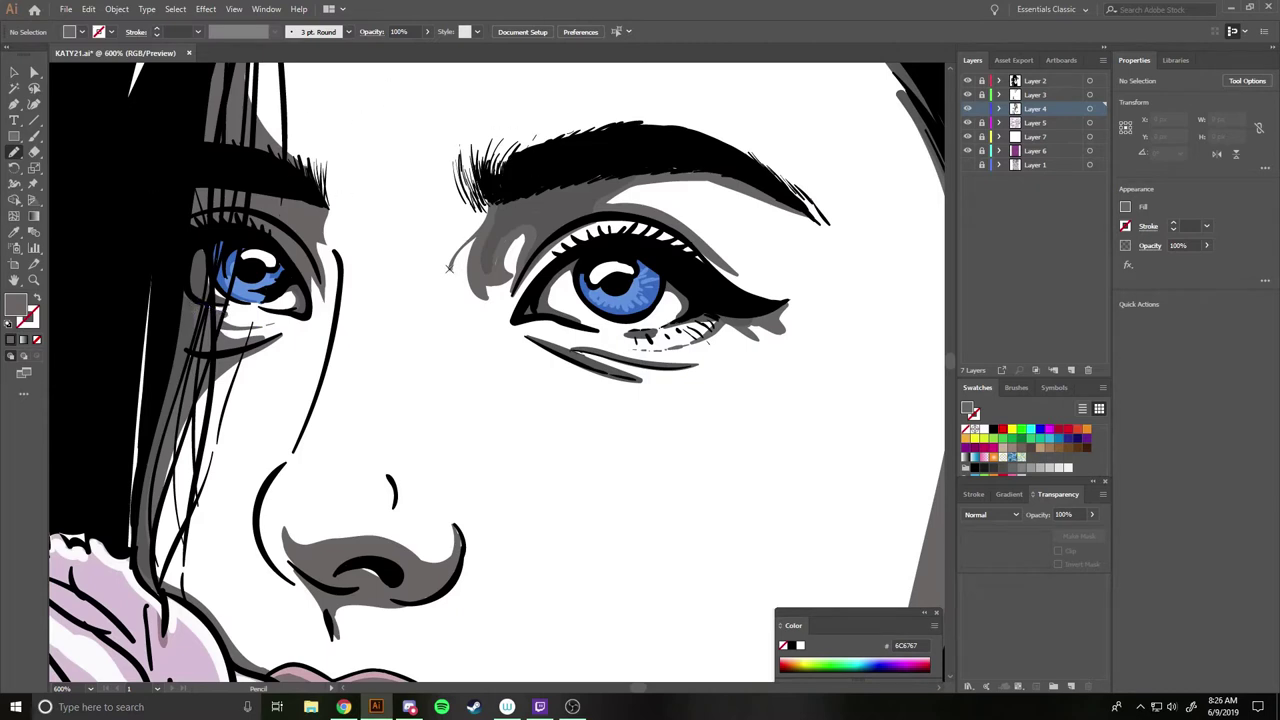
pyautogui.moveTo(451, 252)
pyautogui.mouseDown()
pyautogui.moveTo(480, 185)
pyautogui.moveTo(528, 143)
pyautogui.mouseUp()
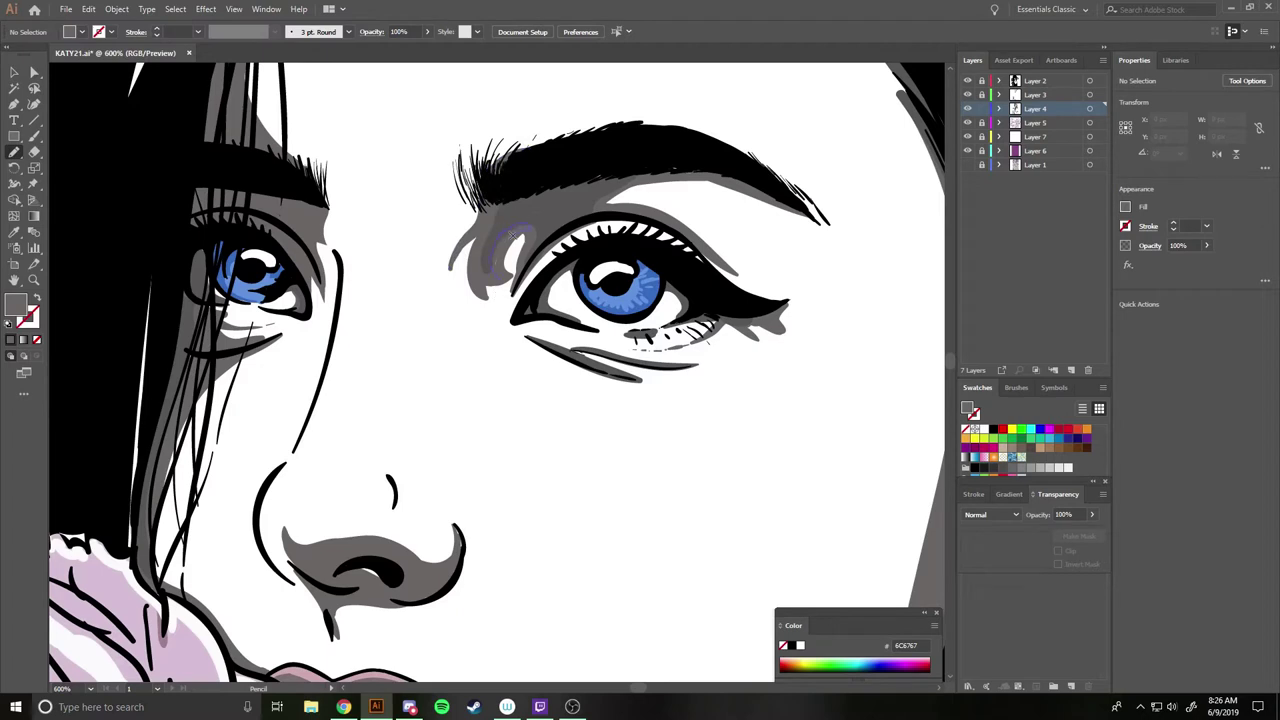
pyautogui.moveTo(502, 268)
pyautogui.mouseDown()
pyautogui.moveTo(514, 277)
pyautogui.moveTo(498, 260)
pyautogui.mouseUp()
pyautogui.moveTo(612, 200)
pyautogui.mouseDown()
pyautogui.moveTo(601, 213)
pyautogui.moveTo(620, 215)
pyautogui.moveTo(563, 211)
pyautogui.mouseUp()
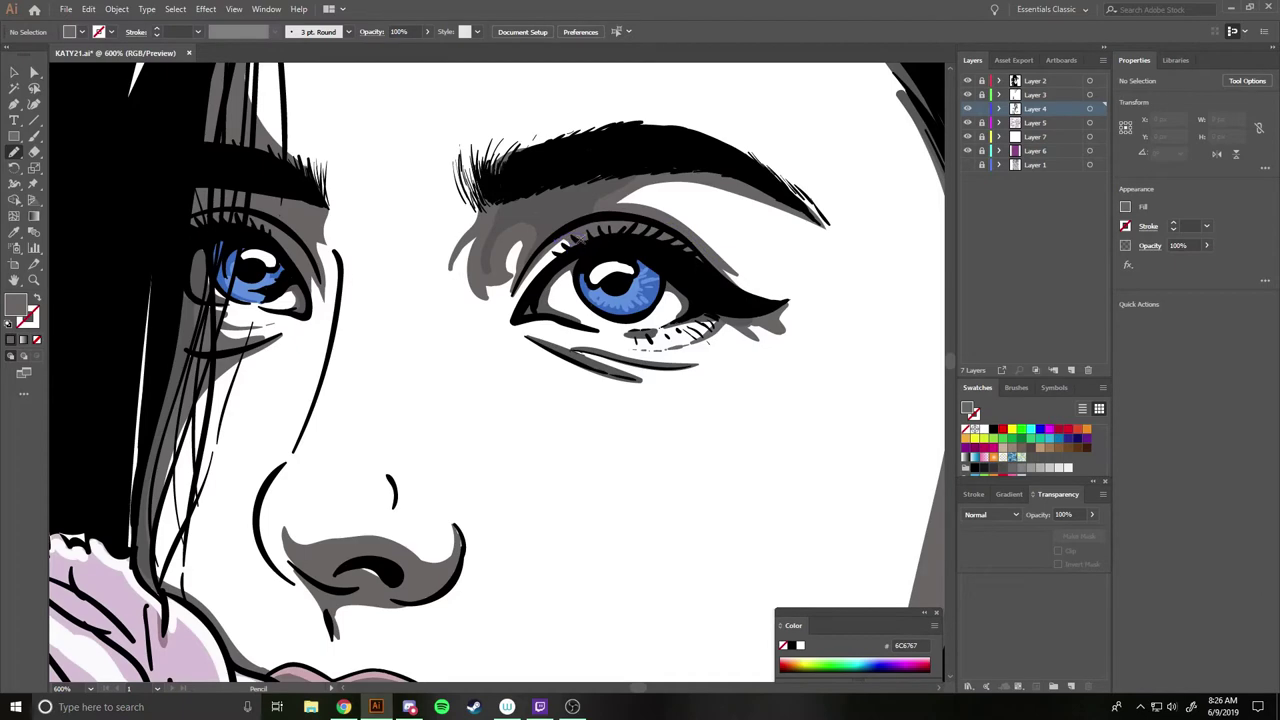
pyautogui.moveTo(524, 318); pyautogui.dragTo(608, 331)
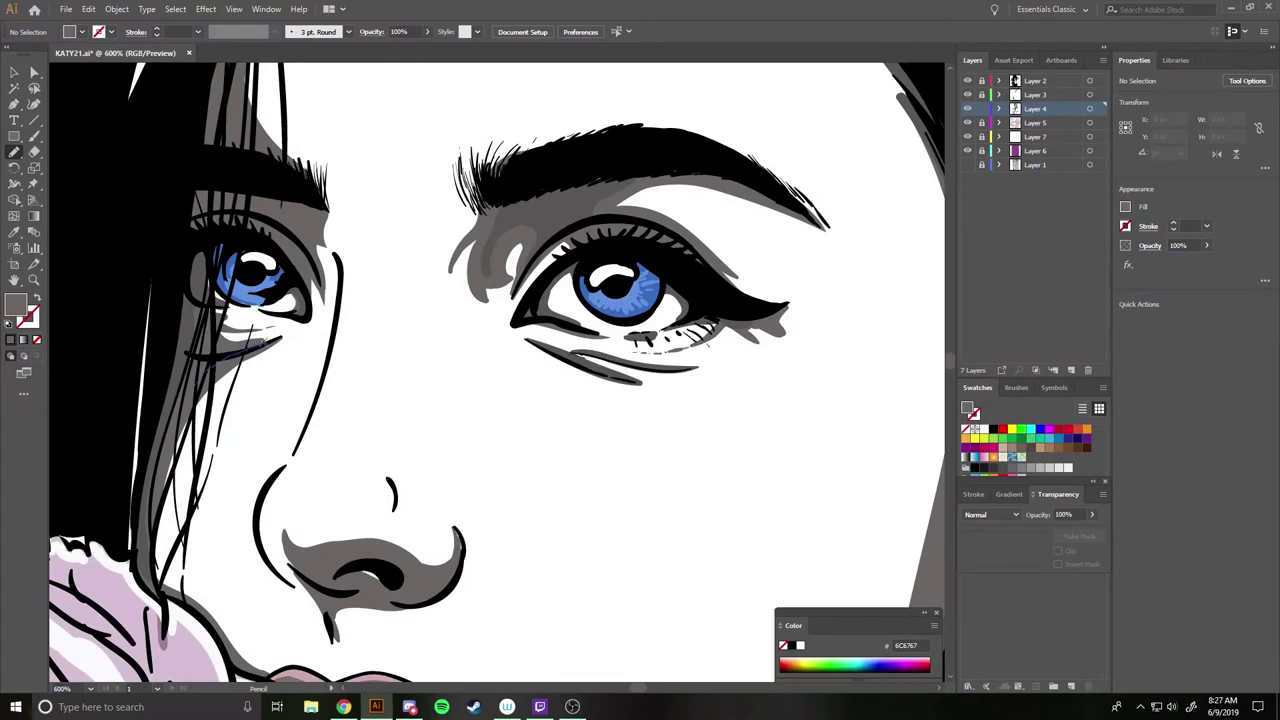
pyautogui.moveTo(294, 324); pyautogui.dragTo(175, 590)
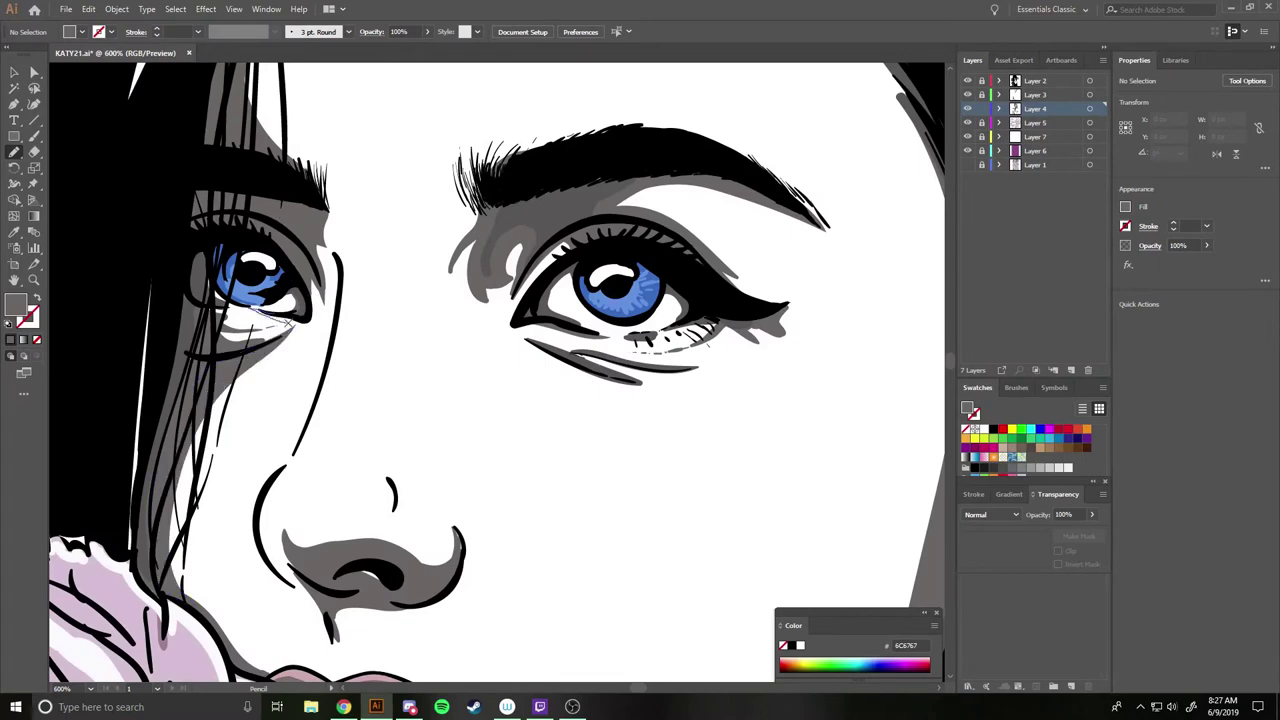
pyautogui.scroll(-5, 547, 354)
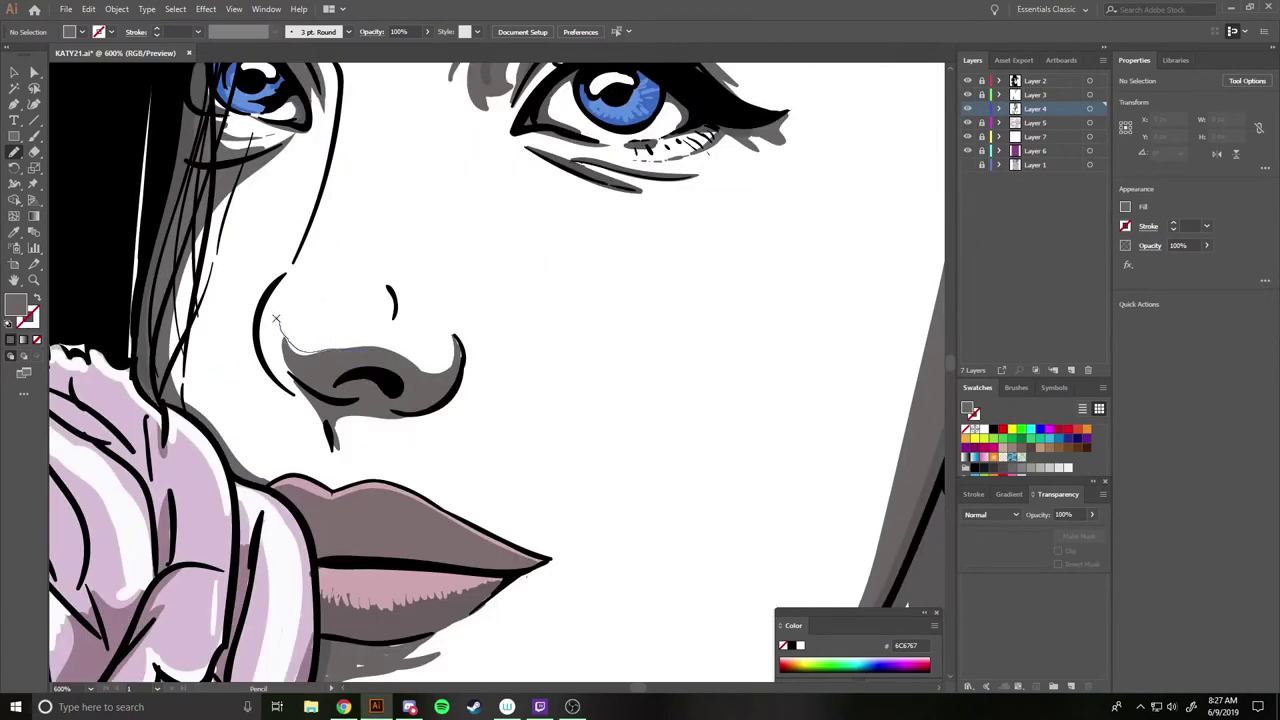
# Extend the grey shadow along the nose's left edge and bottom.
pyautogui.moveTo(276, 318); pyautogui.dragTo(452, 386)
pyautogui.moveTo(276, 305); pyautogui.dragTo(368, 419)
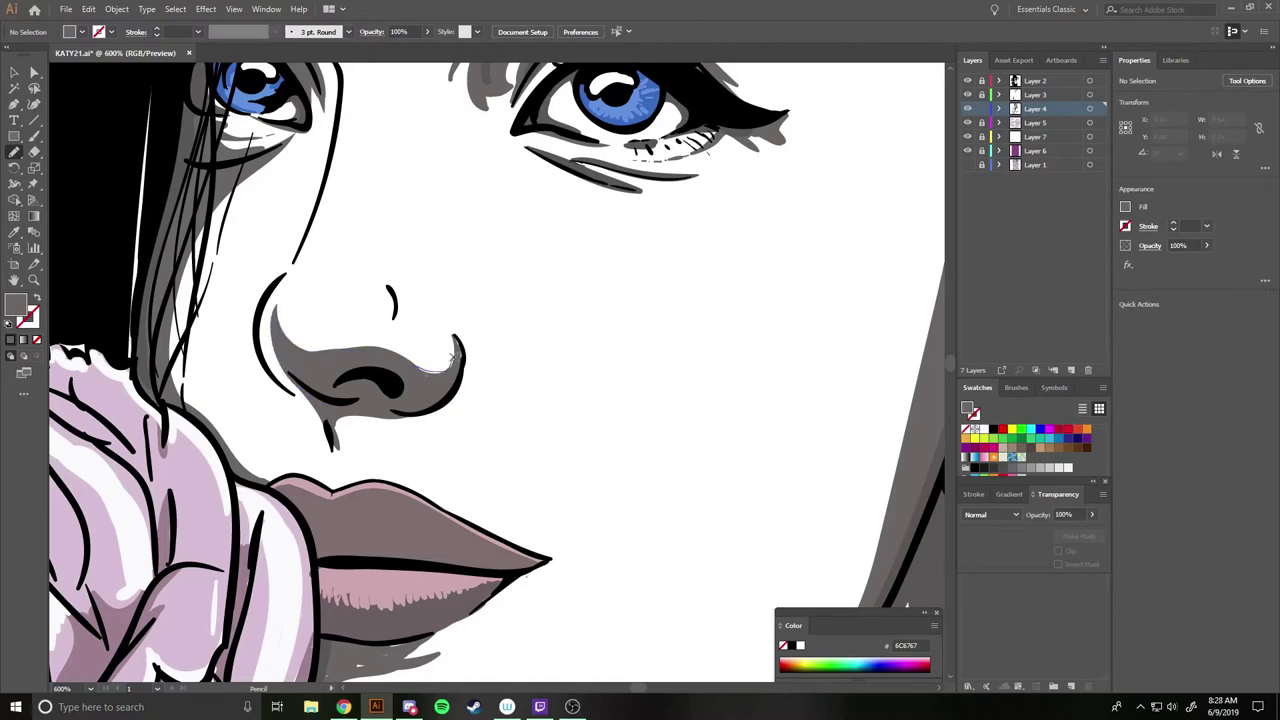
pyautogui.moveTo(452, 330); pyautogui.dragTo(465, 380)
pyautogui.hotkey('ctrl', 'z')
pyautogui.hotkey('ctrl', 'z')
pyautogui.hotkey('ctrl', '0')
pyautogui.scroll(5, 306, 253)
# Add grey shading for the drip below the nose, the cheek edge and the nose's lower-left edge.
pyautogui.moveTo(249, 409); pyautogui.dragTo(273, 474)
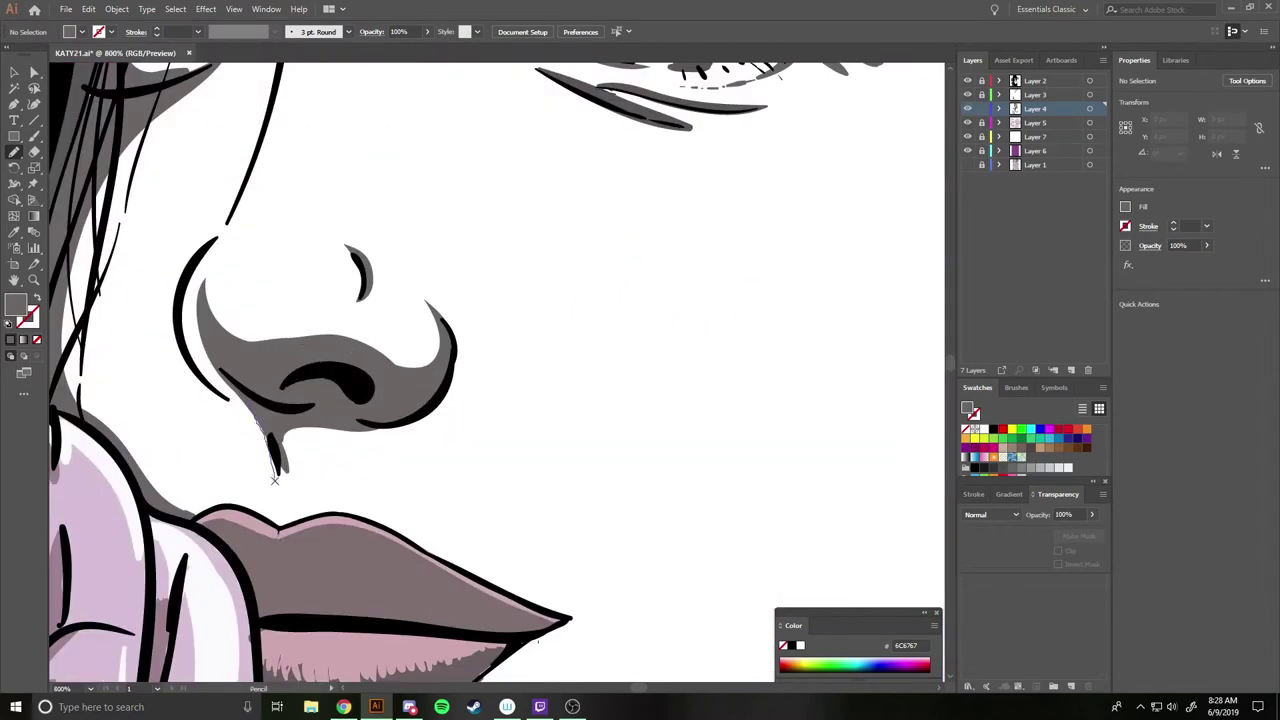
pyautogui.moveTo(295, 430); pyautogui.dragTo(297, 428)
pyautogui.hotkey('ctrl', '0')
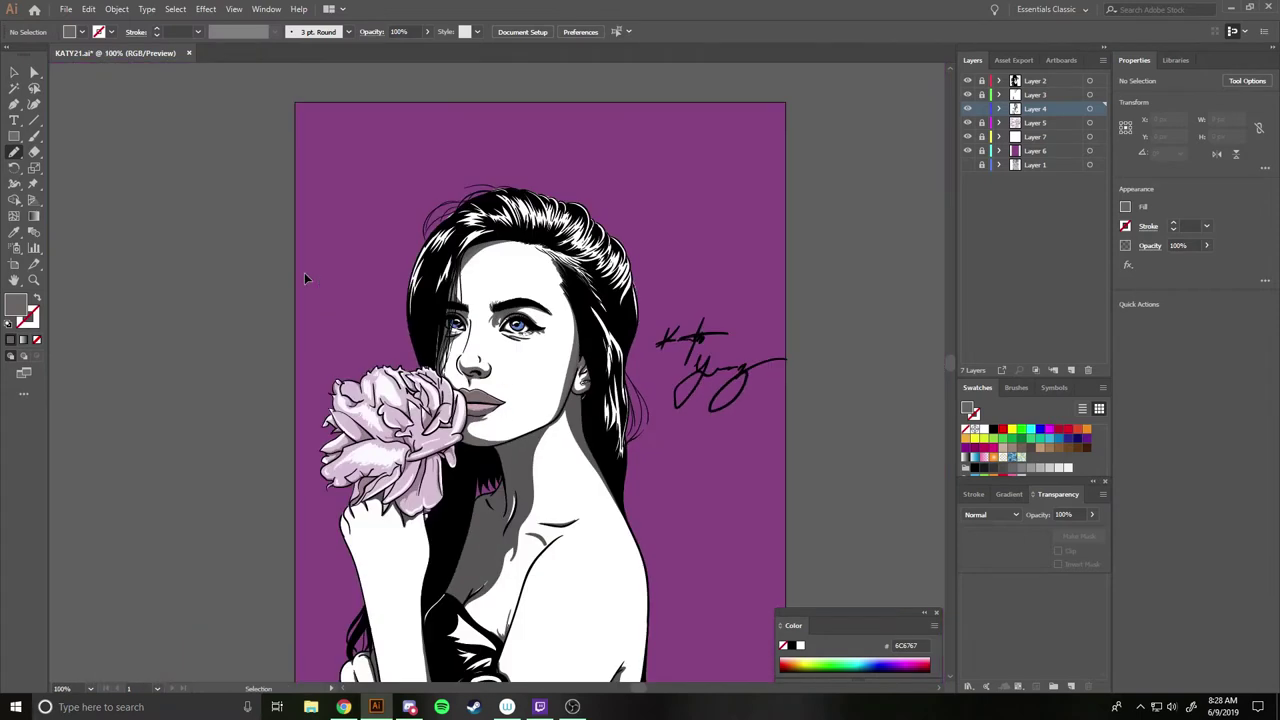
pyautogui.scroll(5, 304, 272)
pyautogui.moveTo(316, 478)
pyautogui.mouseDown()
pyautogui.moveTo(214, 430)
pyautogui.moveTo(306, 479)
pyautogui.mouseUp()
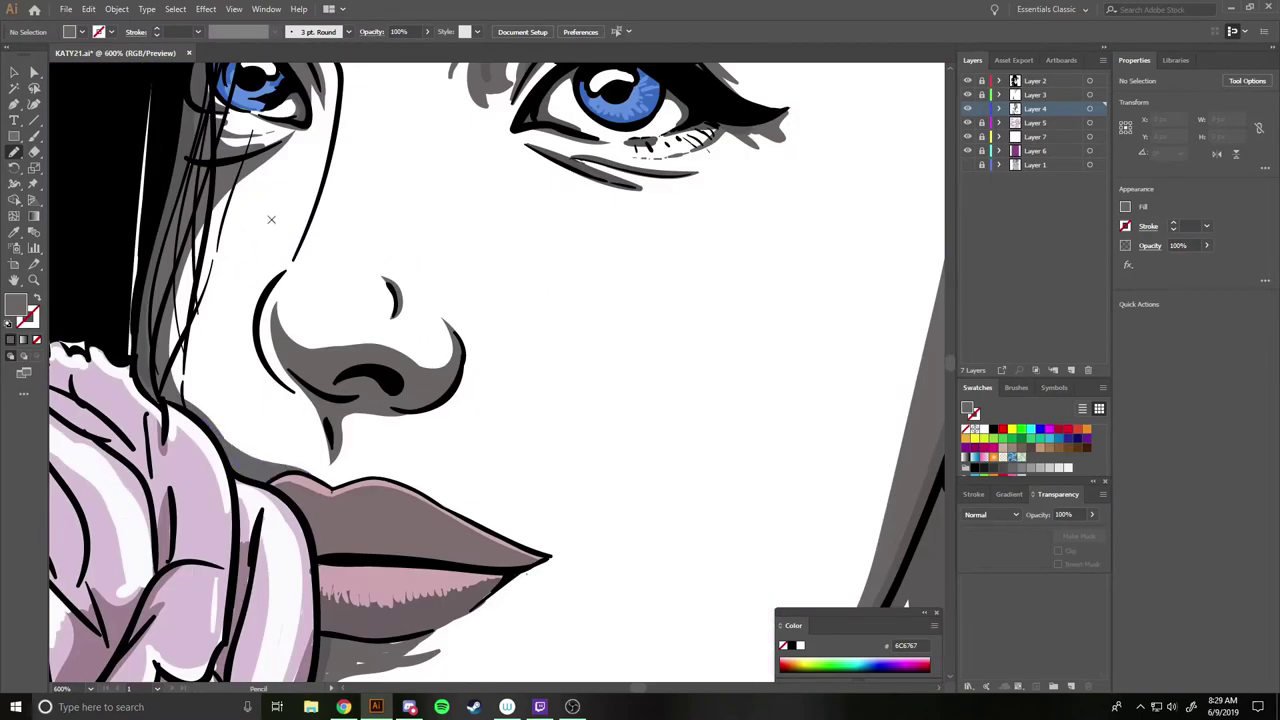
pyautogui.moveTo(258, 356)
pyautogui.mouseDown()
pyautogui.moveTo(324, 442)
pyautogui.moveTo(273, 365)
pyautogui.mouseUp()
pyautogui.hotkey('ctrl', '0')
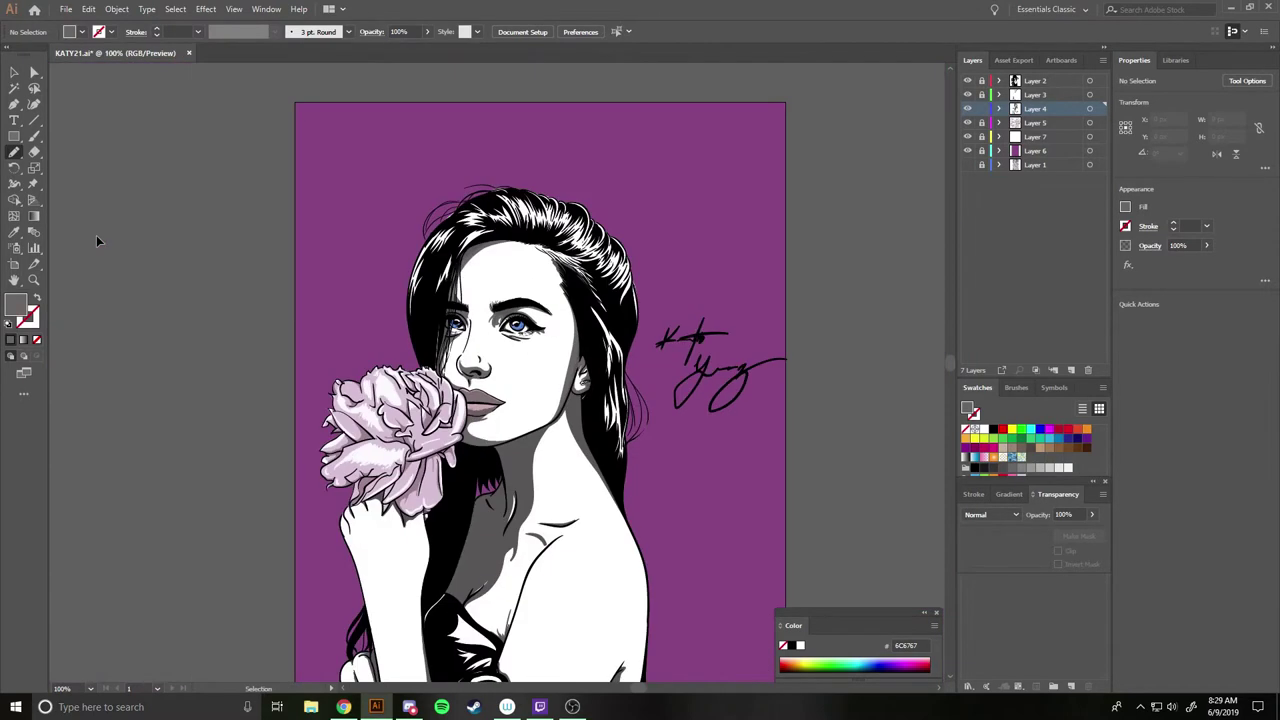
pyautogui.hotkey('ctrl', '+')
pyautogui.hotkey('ctrl', '+')
pyautogui.hotkey('ctrl', '+')
pyautogui.hscroll(3, 97, 240)
# Add grey shading along the chin and below the lower lip.
pyautogui.scroll(-3, 423, 263)
pyautogui.hscroll(-4, 422, 261)
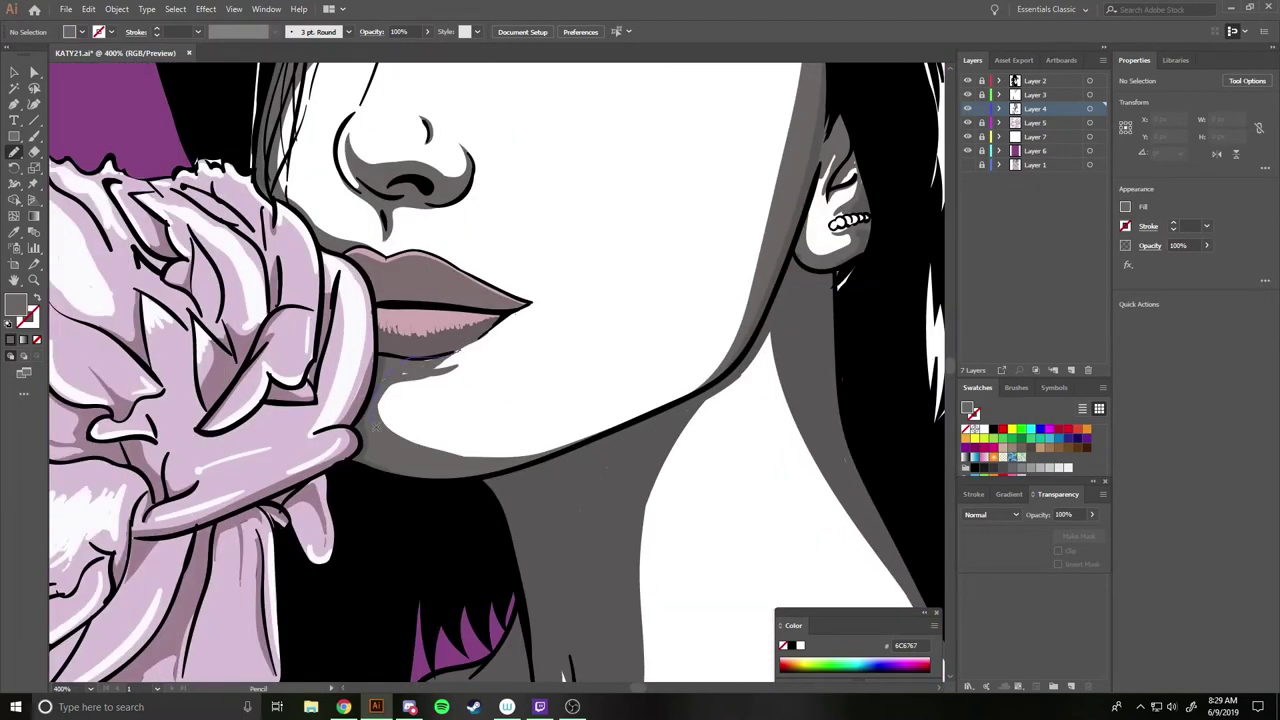
pyautogui.moveTo(398, 440); pyautogui.dragTo(399, 442)
pyautogui.moveTo(460, 360); pyautogui.dragTo(394, 376)
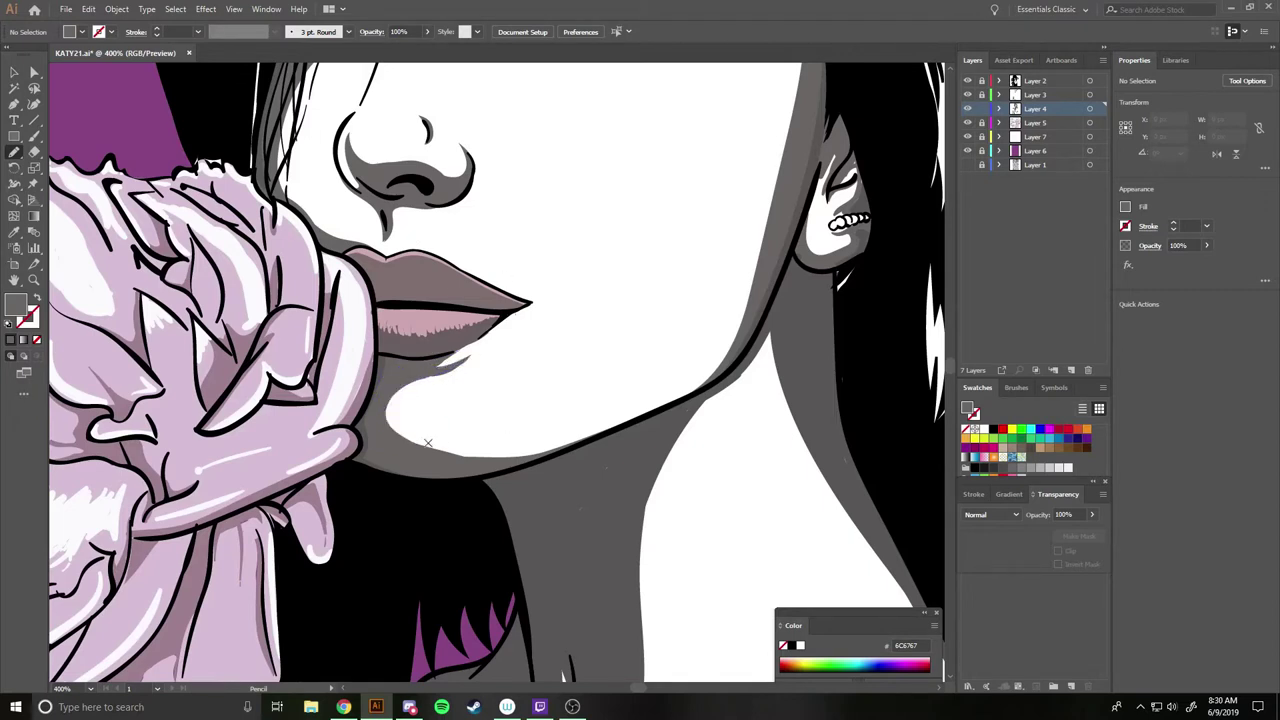
pyautogui.hscroll(3, 528, 380)
pyautogui.hscroll(-3, 594, 388)
pyautogui.scroll(3, 594, 388)
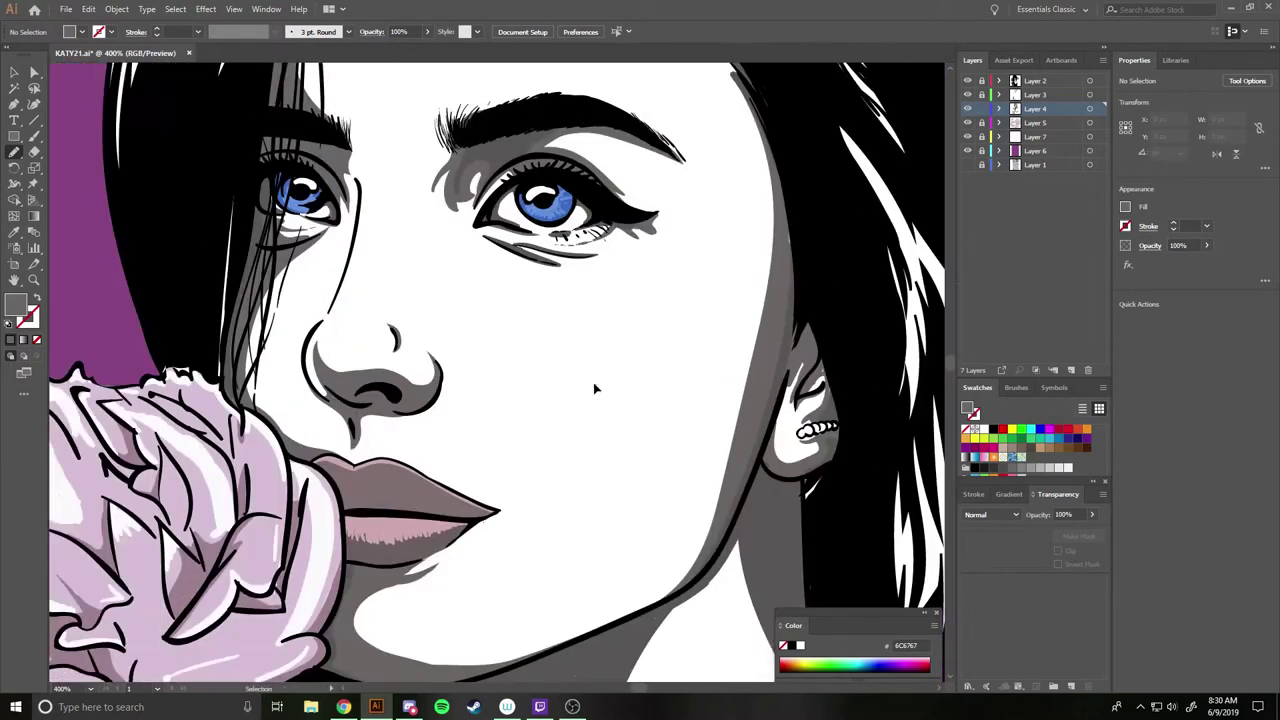
pyautogui.scroll(3, 594, 388)
pyautogui.scroll(3, 616, 398)
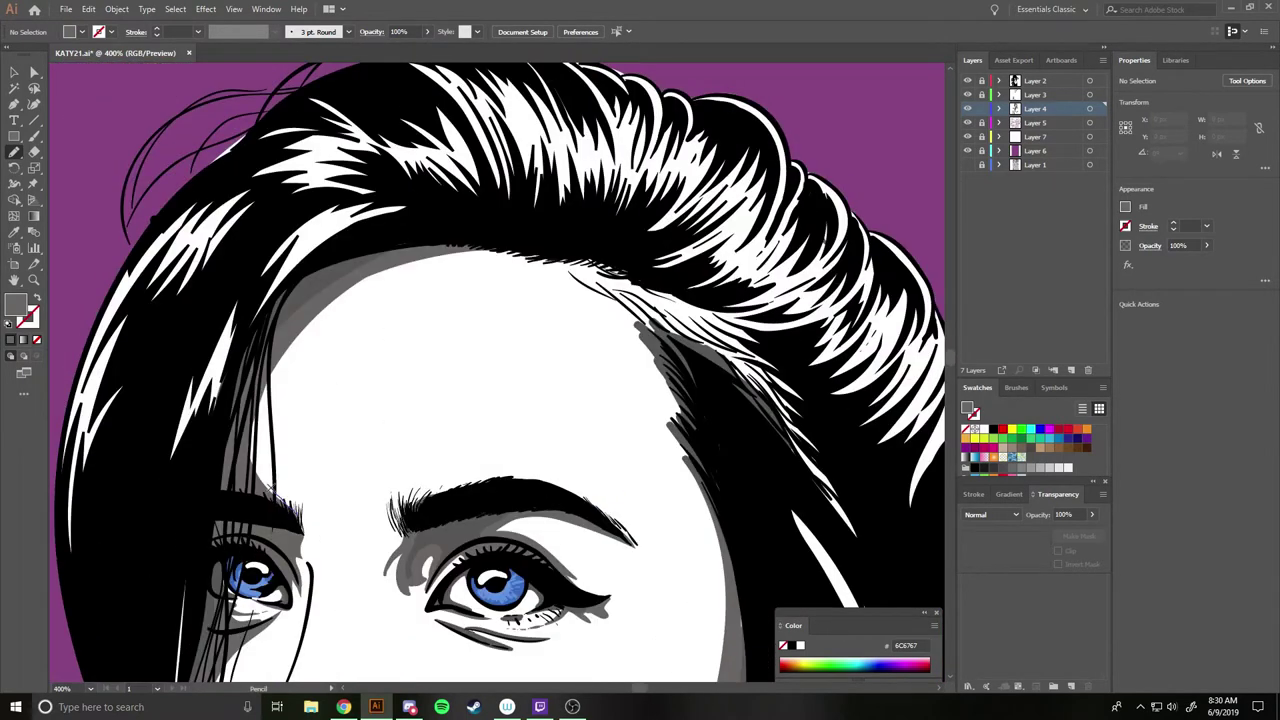
# Draw grey shading along the forehead hairline.
pyautogui.moveTo(268, 466); pyautogui.dragTo(540, 246)
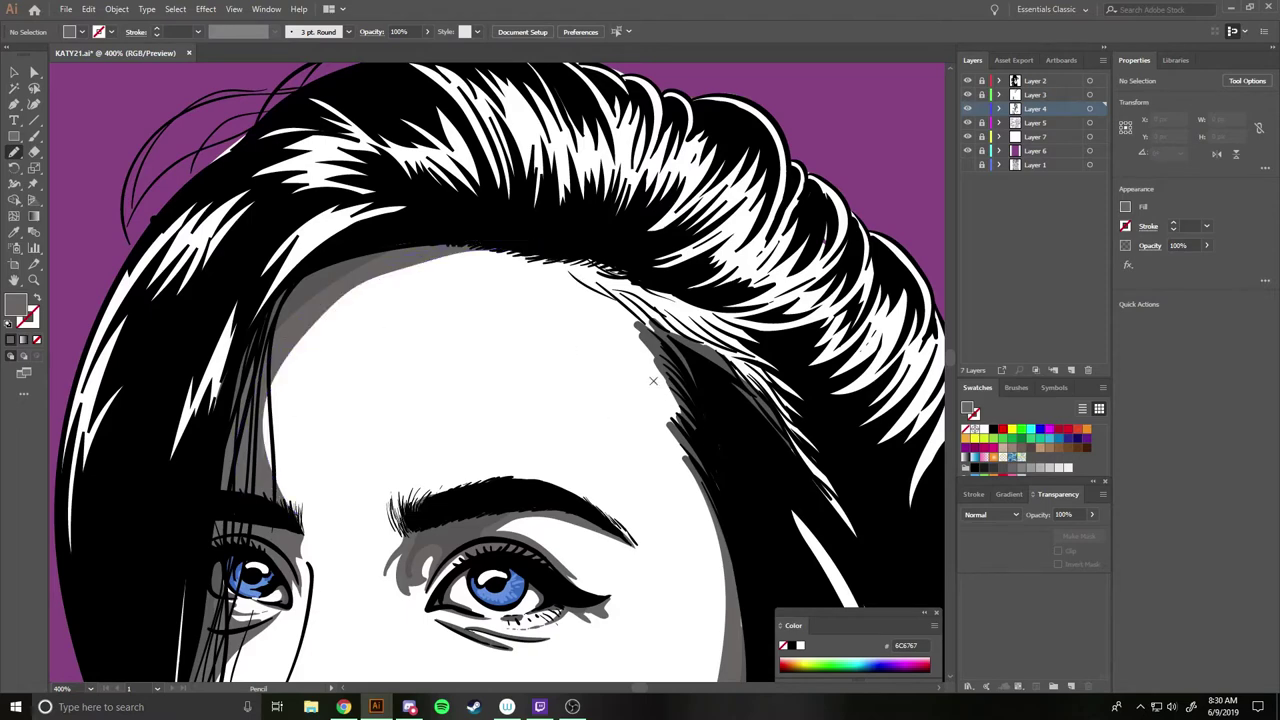
pyautogui.scroll(-4, 640, 360)
pyautogui.hscroll(1, 615, 296)
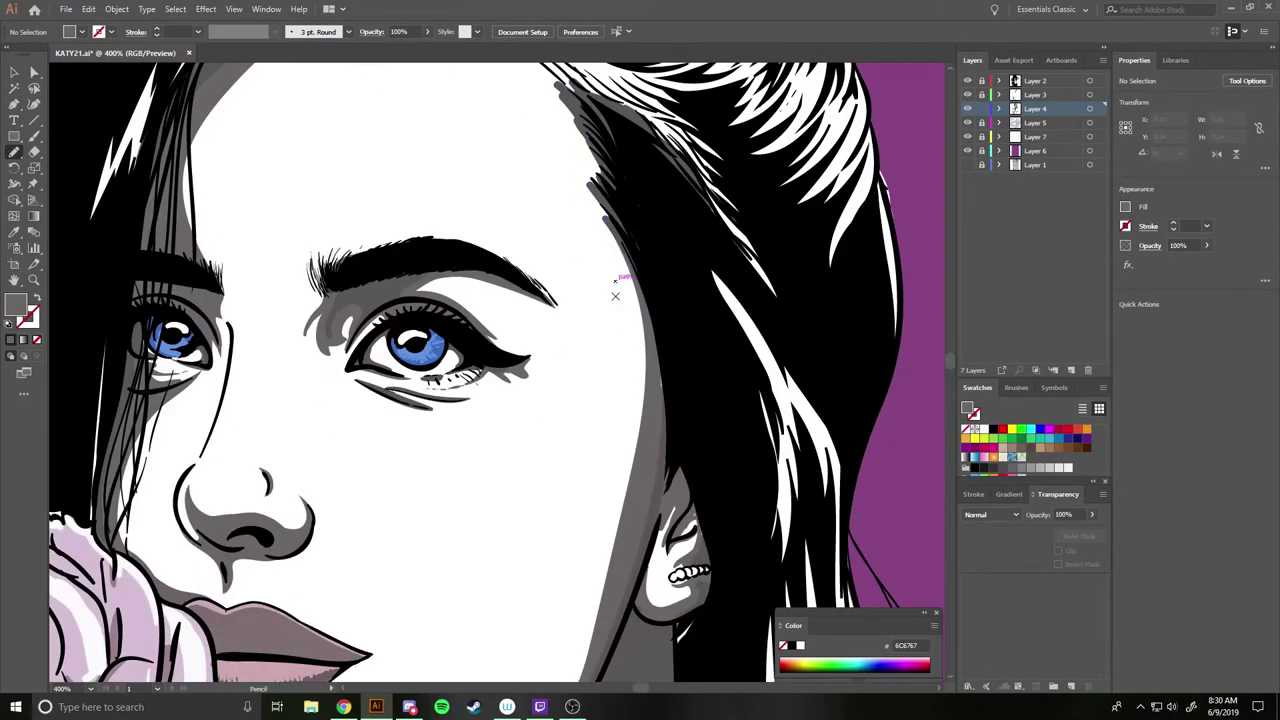
pyautogui.scroll(-1, 615, 296)
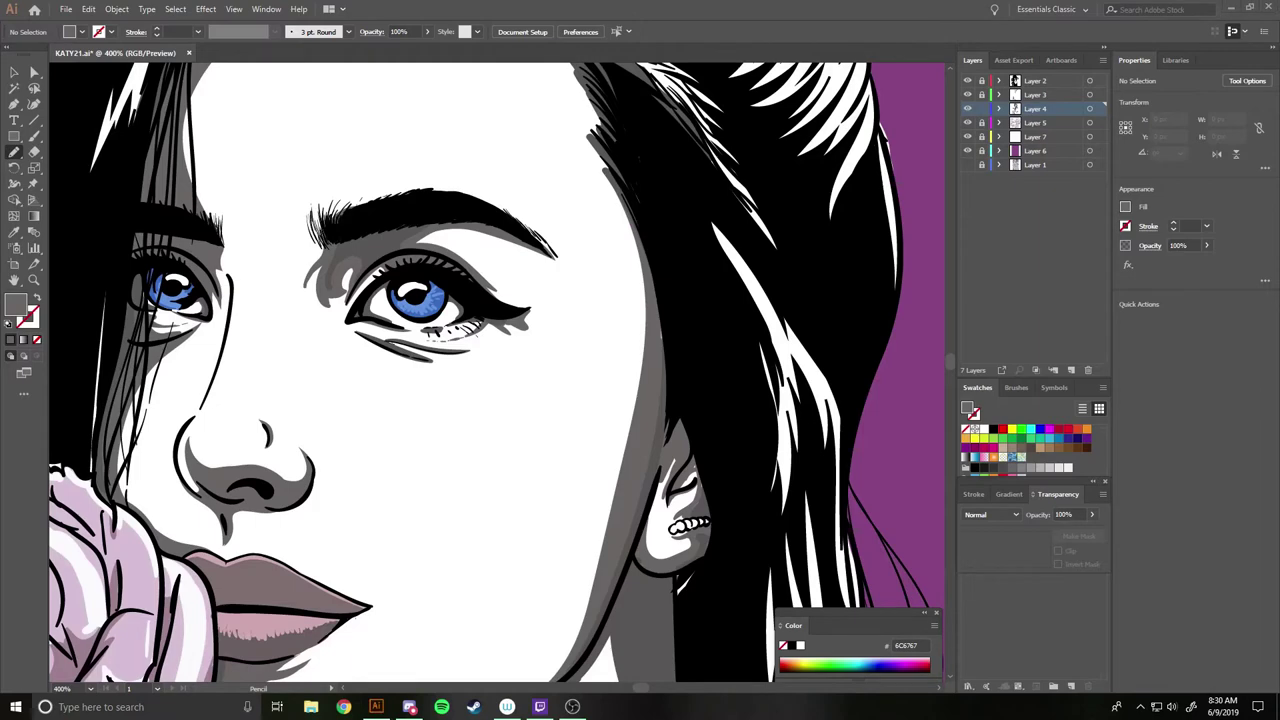
pyautogui.scroll(-6, 318, 543)
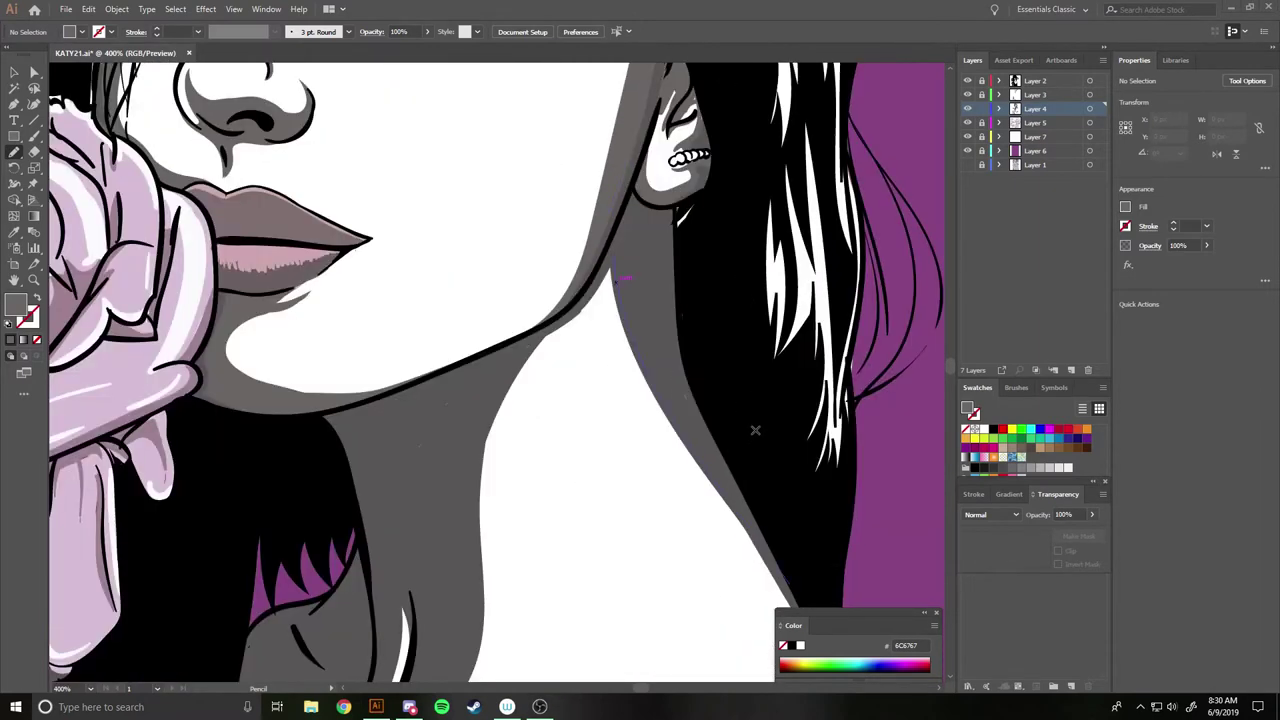
pyautogui.hotkey('ctrl', '0')
pyautogui.hscroll(-2, 682, 465)
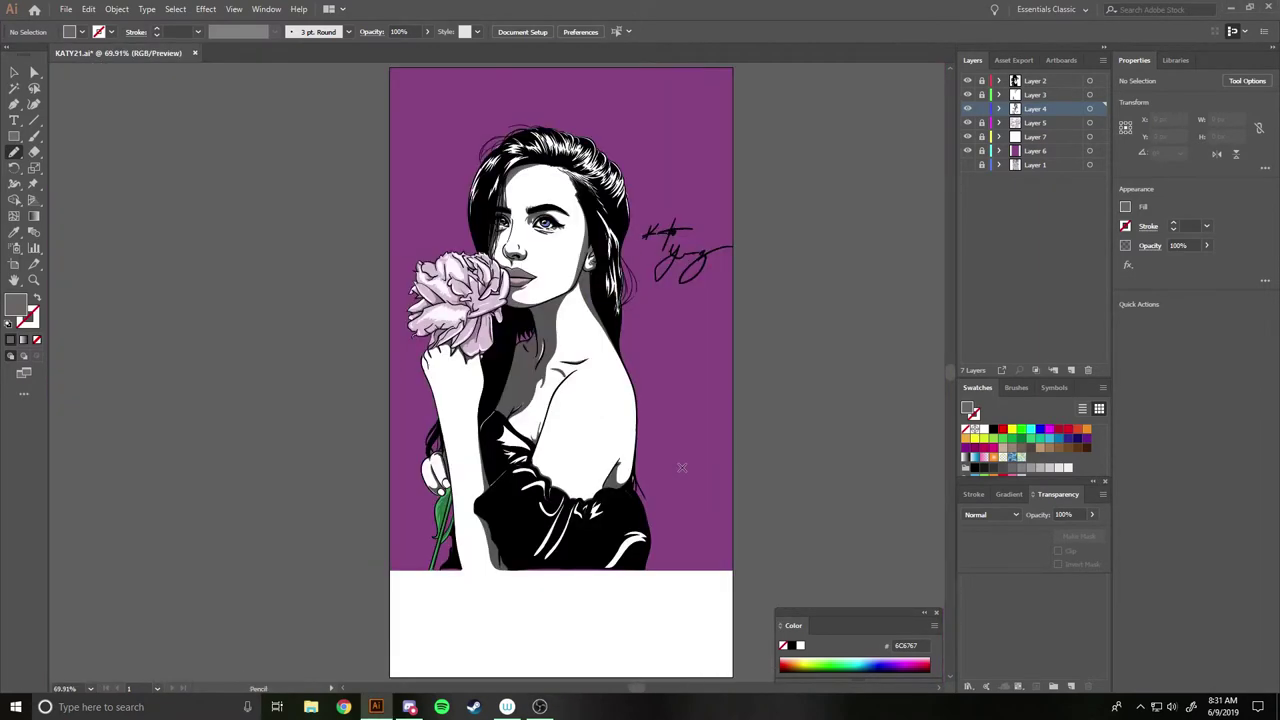
pyautogui.scroll(5, 681, 466)
pyautogui.scroll(3, 500, 350)
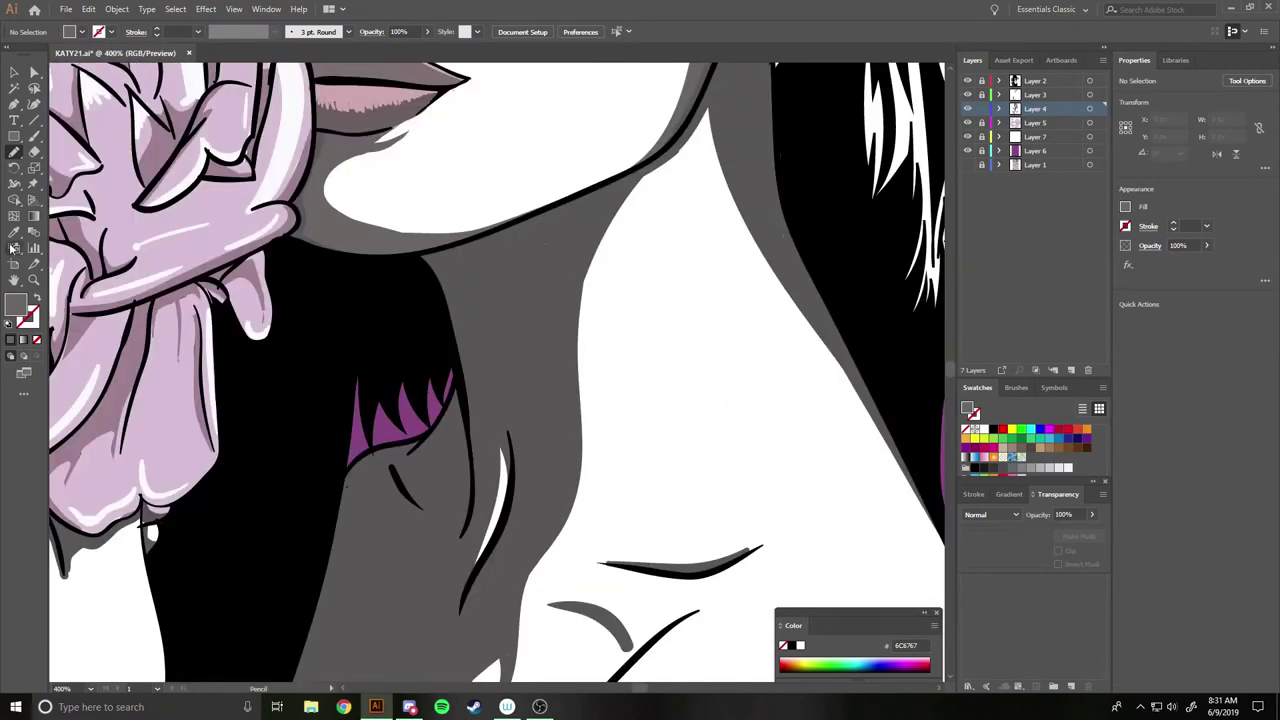
# Resample the grey and trace a closed shading shape on the neck at the hair edge.
pyautogui.press('i')
pyautogui.press('n')
pyautogui.moveTo(500, 382); pyautogui.dragTo(563, 235)
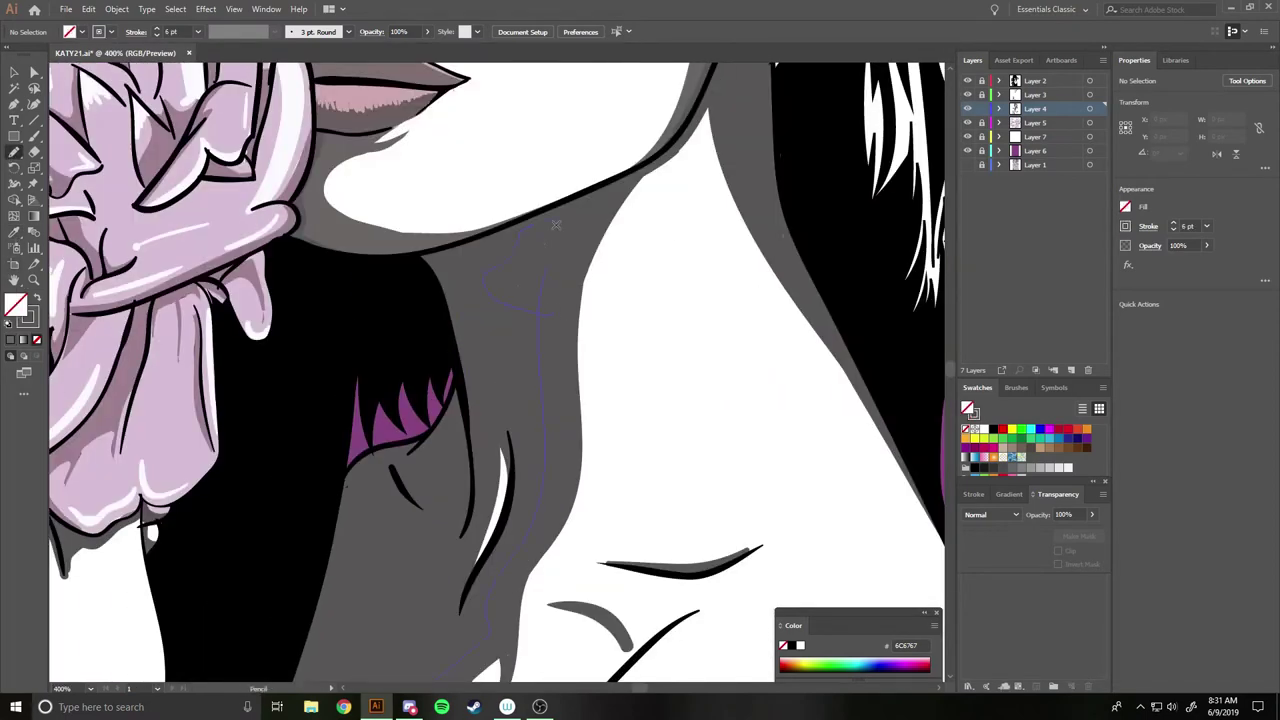
pyautogui.scroll(3, 563, 235)
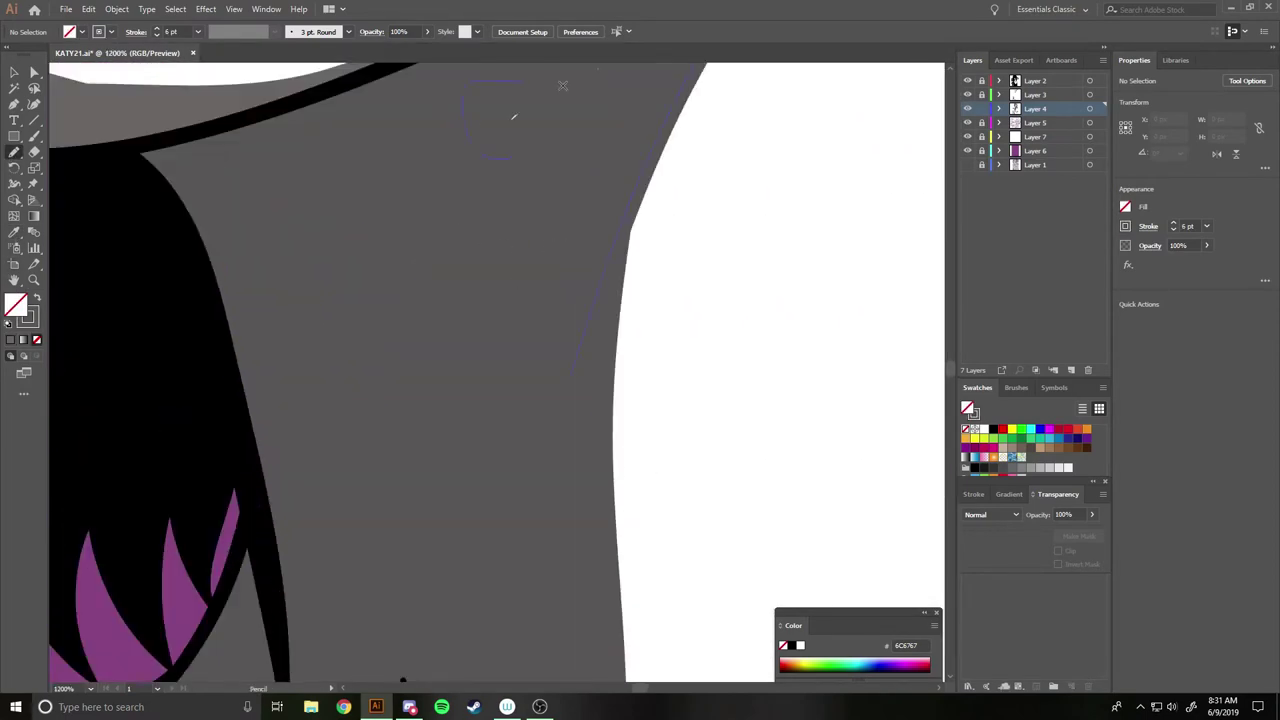
pyautogui.scroll(3, 767, 190)
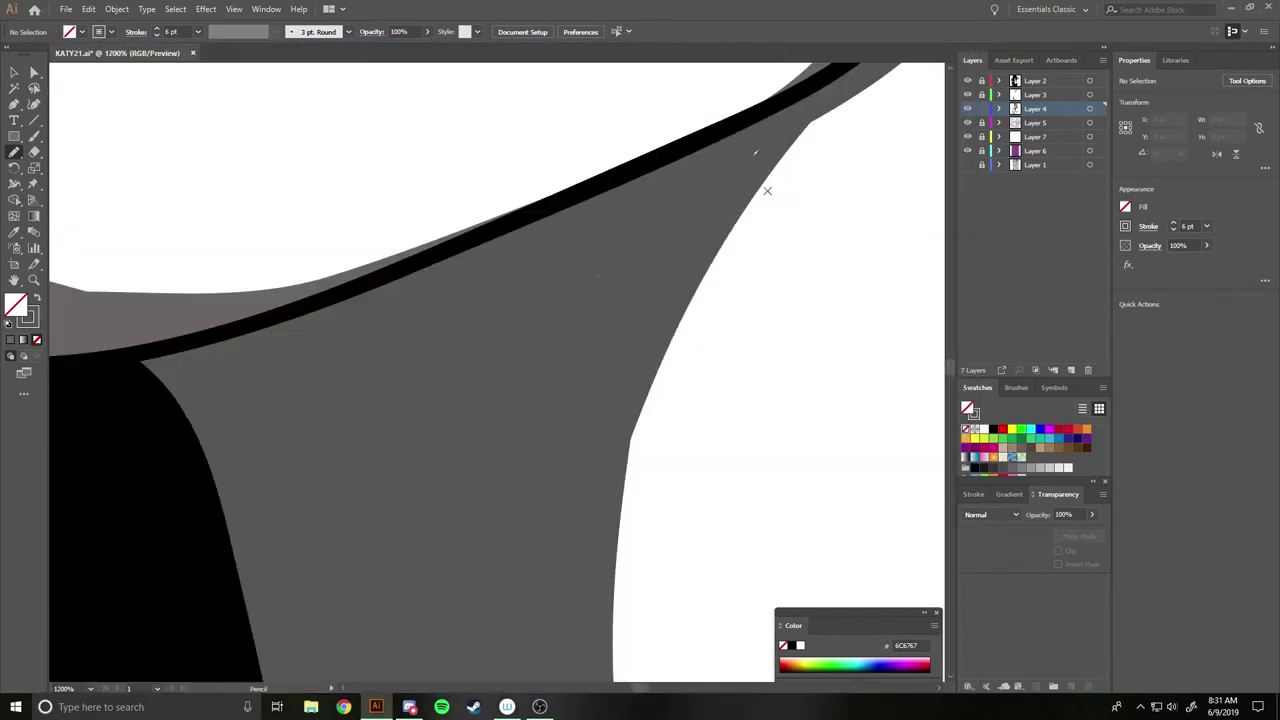
pyautogui.scroll(5, 755, 157)
pyautogui.scroll(-3, 720, 330)
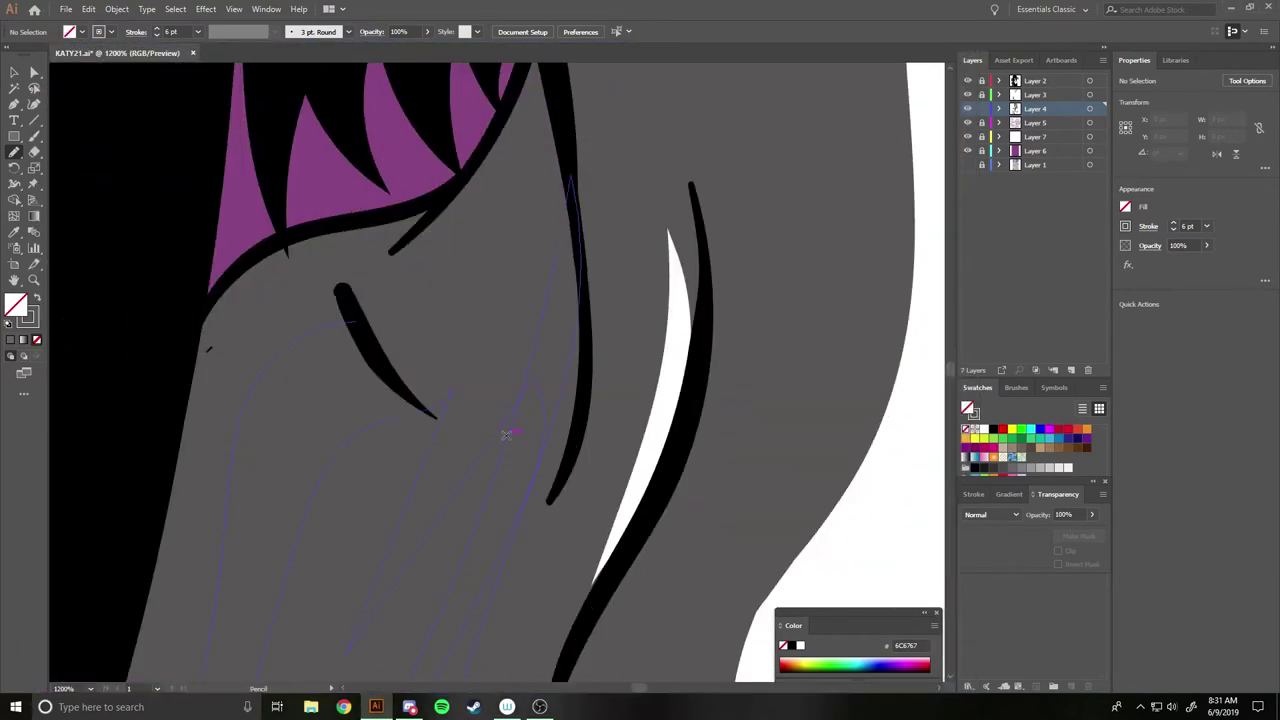
pyautogui.scroll(-3, 698, 497)
pyautogui.scroll(-3, 698, 497)
pyautogui.scroll(2, 698, 492)
pyautogui.moveTo(557, 378); pyautogui.dragTo(523, 505)
pyautogui.moveTo(570, 450); pyautogui.dragTo(575, 378)
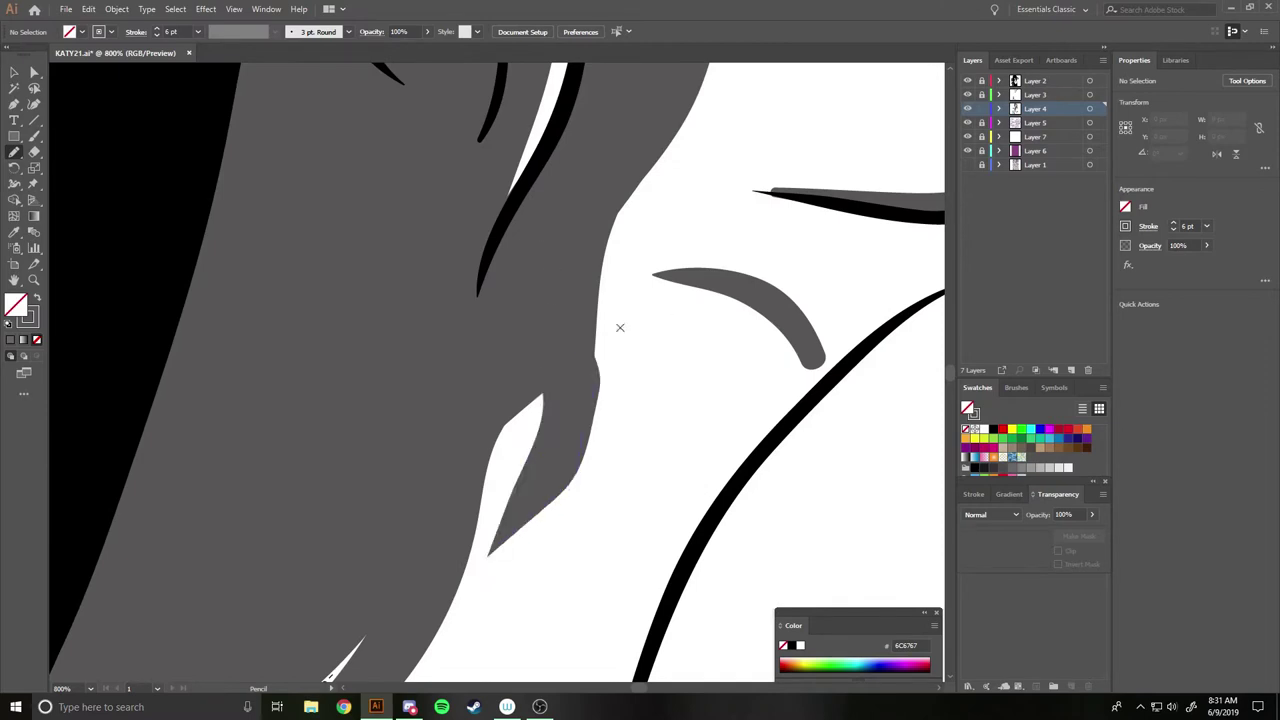
# Set the stroke weight to 4 pt and reshape the grey tip at the hair edge.
pyautogui.moveTo(631, 197); pyautogui.dragTo(588, 445)
pyautogui.hotkey('ctrl', 'z')
pyautogui.click(1173, 230)
pyautogui.click(1173, 230)
pyautogui.moveTo(654, 152); pyautogui.dragTo(596, 428)
pyautogui.hotkey('ctrl', 'z')
pyautogui.moveTo(573, 281)
pyautogui.mouseDown()
pyautogui.moveTo(575, 380)
pyautogui.moveTo(518, 497)
pyautogui.mouseUp()
pyautogui.moveTo(580, 381); pyautogui.dragTo(657, 157)
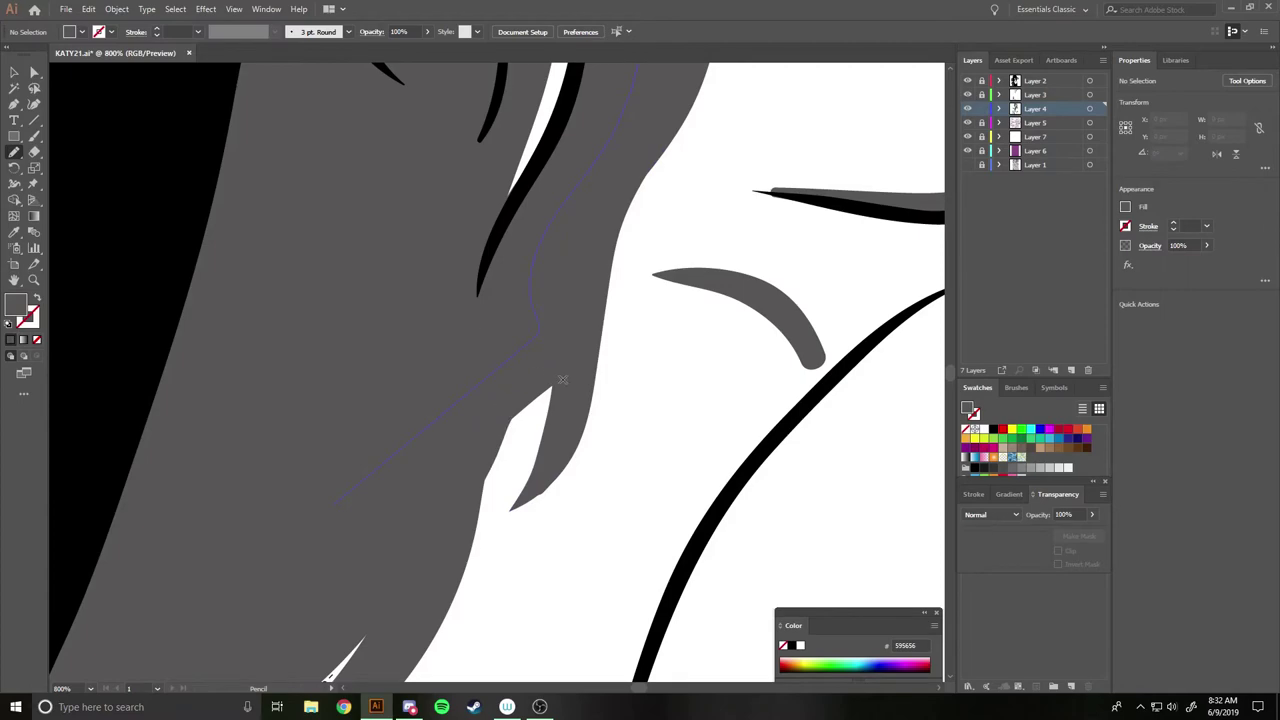
pyautogui.moveTo(556, 384); pyautogui.dragTo(468, 562)
# Add grey shading along the black strand, a thin curl, and a blade-like strand near the shoulder.
pyautogui.scroll(-5, 564, 267)
pyautogui.scroll(5, 616, 265)
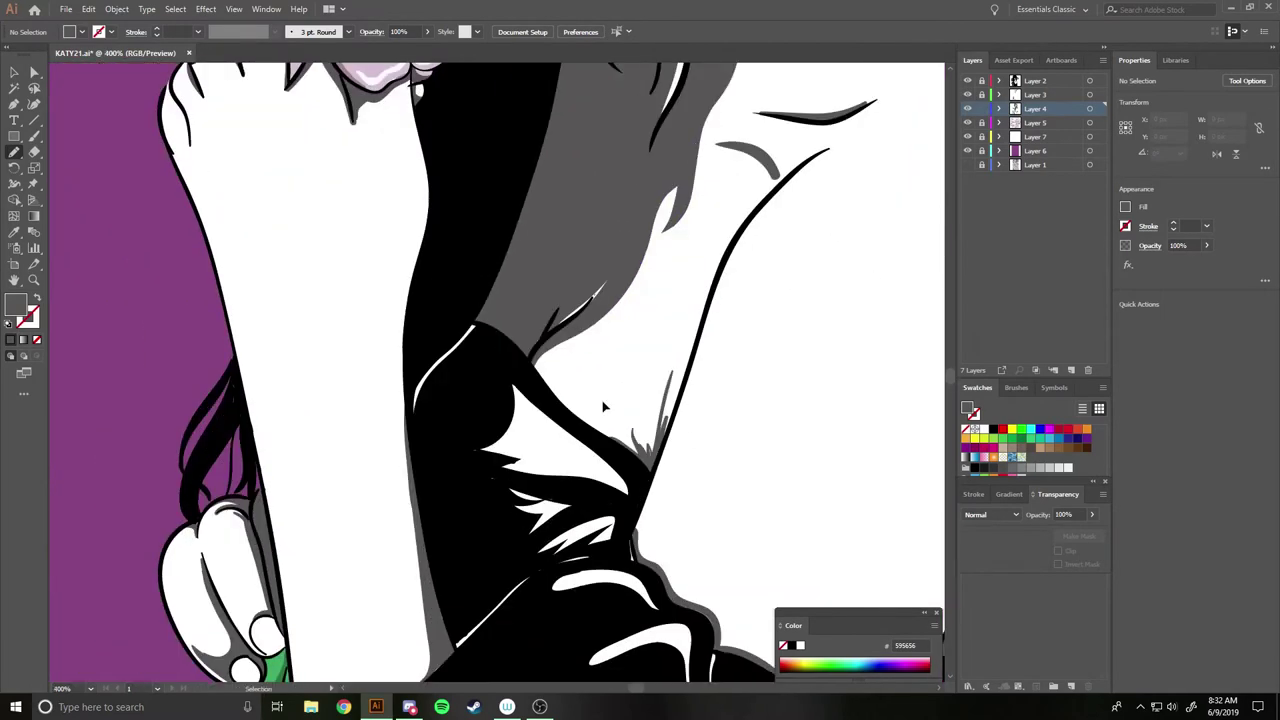
pyautogui.scroll(-5, 663, 260)
pyautogui.scroll(4, 786, 376)
pyautogui.moveTo(385, 530)
pyautogui.mouseDown()
pyautogui.moveTo(463, 544)
pyautogui.moveTo(464, 512)
pyautogui.moveTo(478, 550)
pyautogui.mouseUp()
pyautogui.moveTo(469, 501)
pyautogui.mouseDown()
pyautogui.moveTo(480, 556)
pyautogui.moveTo(515, 590)
pyautogui.mouseUp()
pyautogui.moveTo(561, 461); pyautogui.dragTo(515, 593)
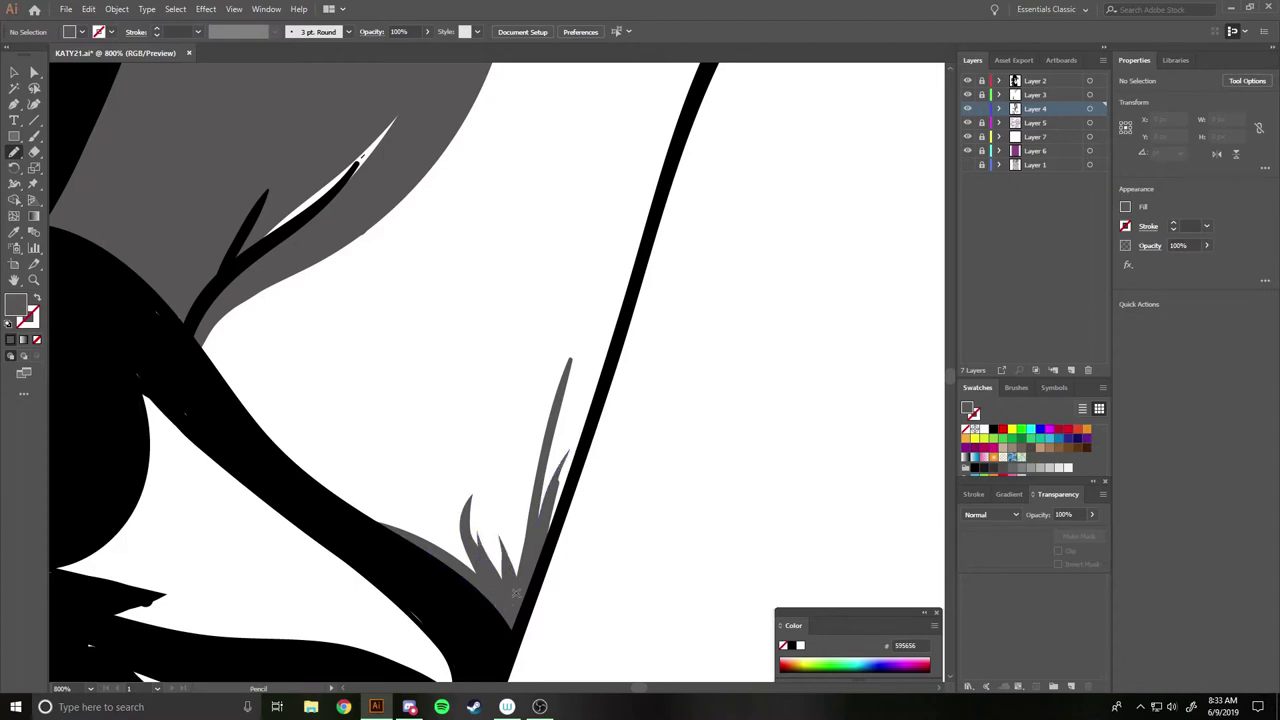
pyautogui.scroll(-4, 577, 338)
pyautogui.scroll(-3, 575, 337)
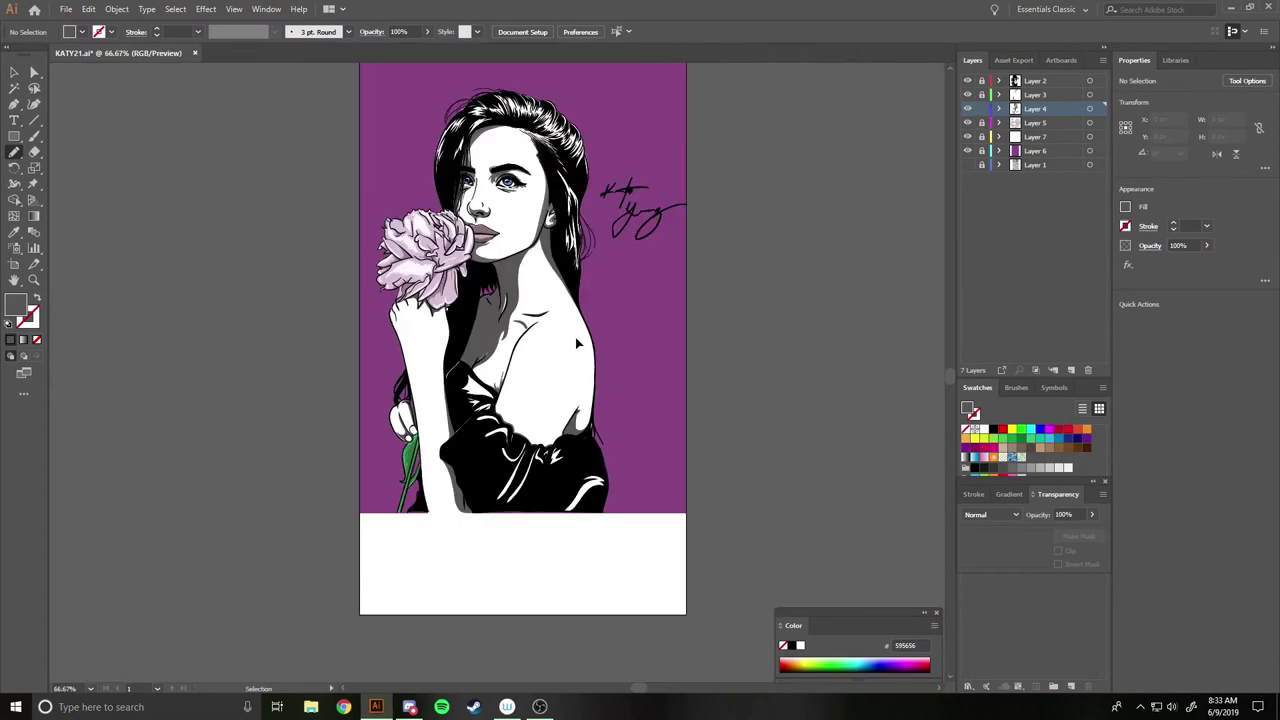
pyautogui.scroll(3, 575, 337)
pyautogui.hscroll(2, 578, 338)
pyautogui.scroll(-2, 578, 338)
pyautogui.scroll(-1, 583, 340)
pyautogui.scroll(2, 583, 340)
# Delete the four grey outline segments running along the clothing edge.
pyautogui.scroll(1, 583, 340)
pyautogui.press('v')
pyautogui.click(300, 318)
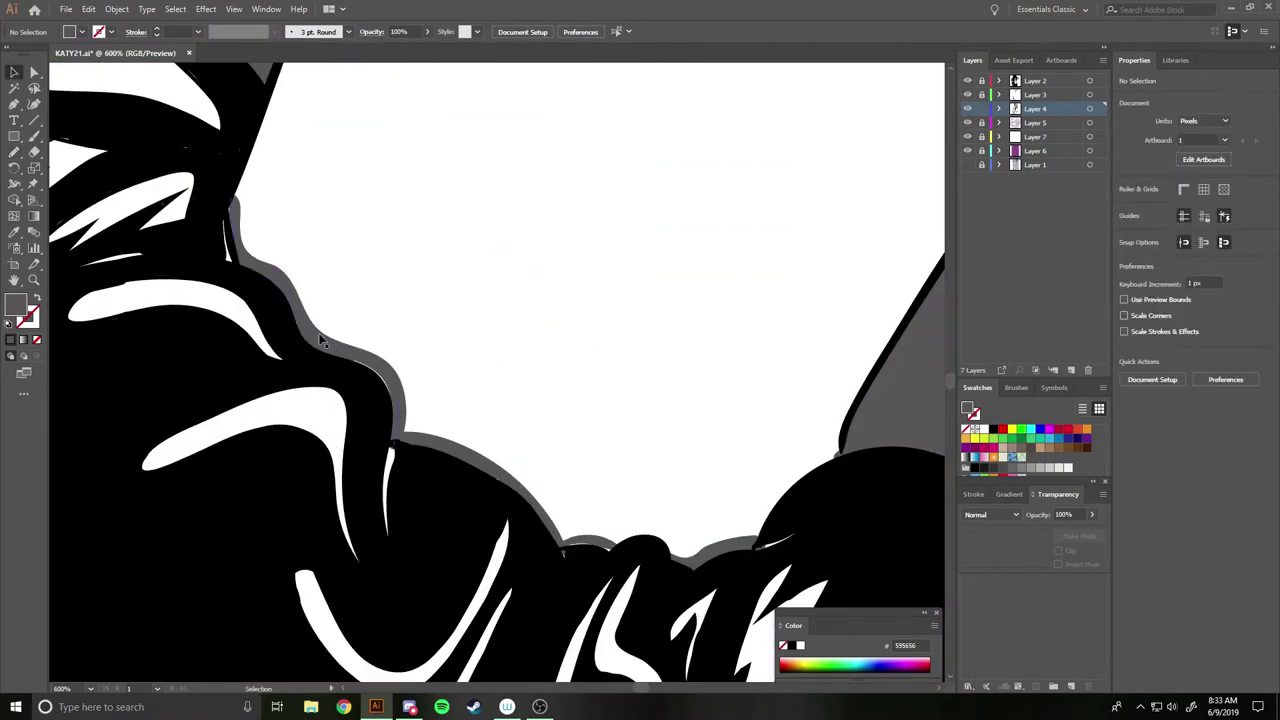
pyautogui.keyDown('shift'); pyautogui.click(450, 448); pyautogui.keyUp('shift')
pyautogui.keyDown('shift'); pyautogui.click(602, 543); pyautogui.keyUp('shift')
pyautogui.keyDown('shift'); pyautogui.click(702, 558); pyautogui.keyUp('shift')
pyautogui.press('Delete')
pyautogui.hotkey('ctrl', 'z')
pyautogui.hotkey('ctrl', 'shift', 'z')
pyautogui.scroll(-2, 283, 288)
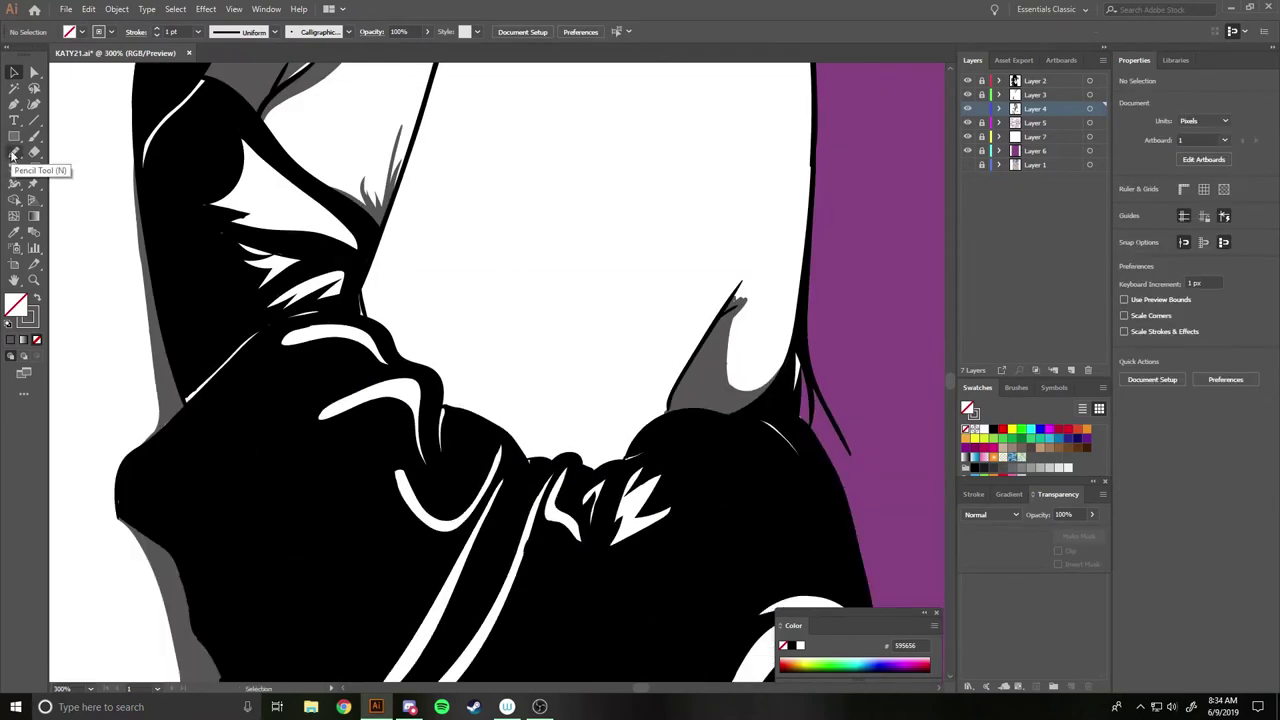
# Draw grey-filled, no-stroke shading along the skin's lower edge above the black dress.
pyautogui.click(12, 152)
pyautogui.hotkey('ctrl', '+')
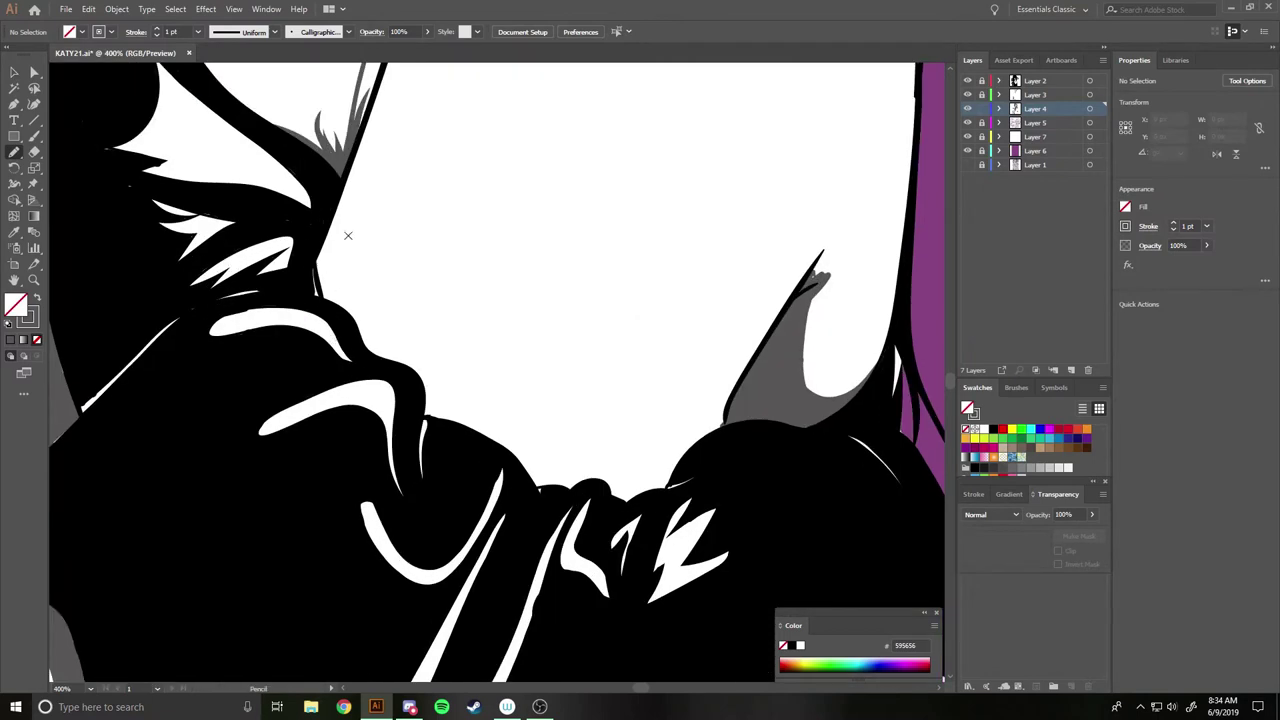
pyautogui.moveTo(436, 379)
pyautogui.mouseDown()
pyautogui.moveTo(570, 455)
pyautogui.moveTo(772, 333)
pyautogui.mouseUp()
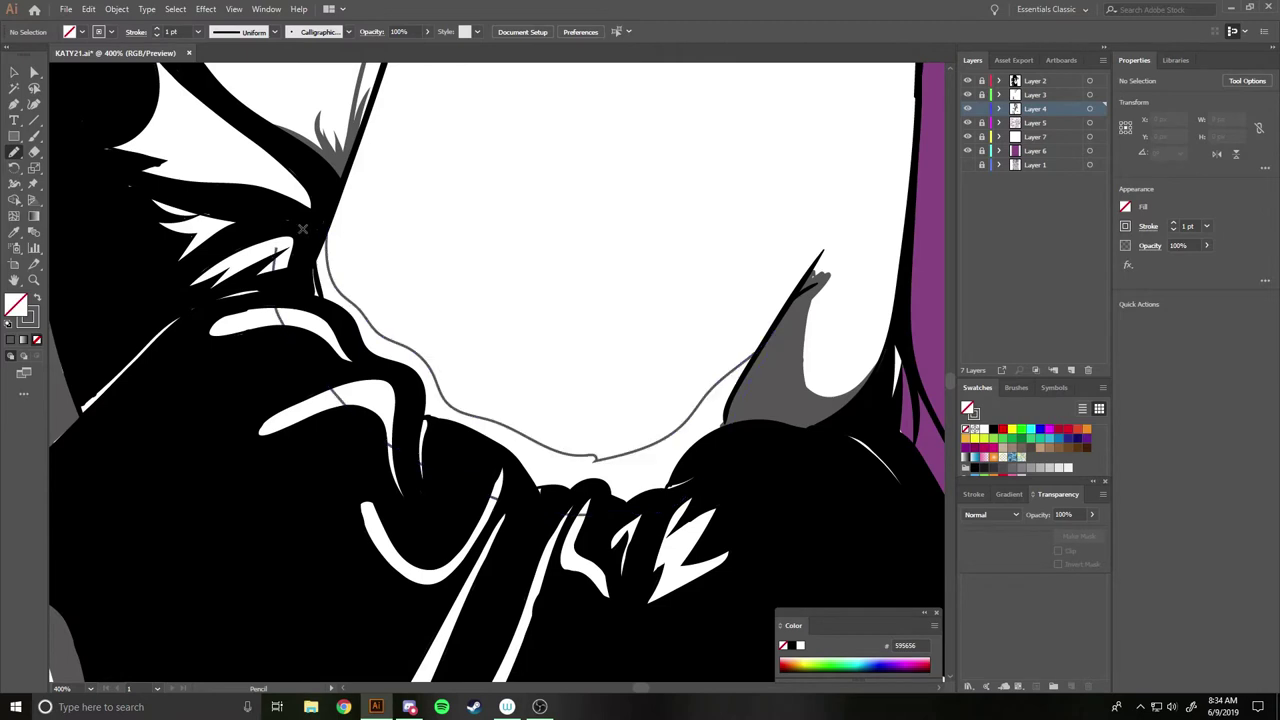
pyautogui.hotkey('ctrl', 'z')
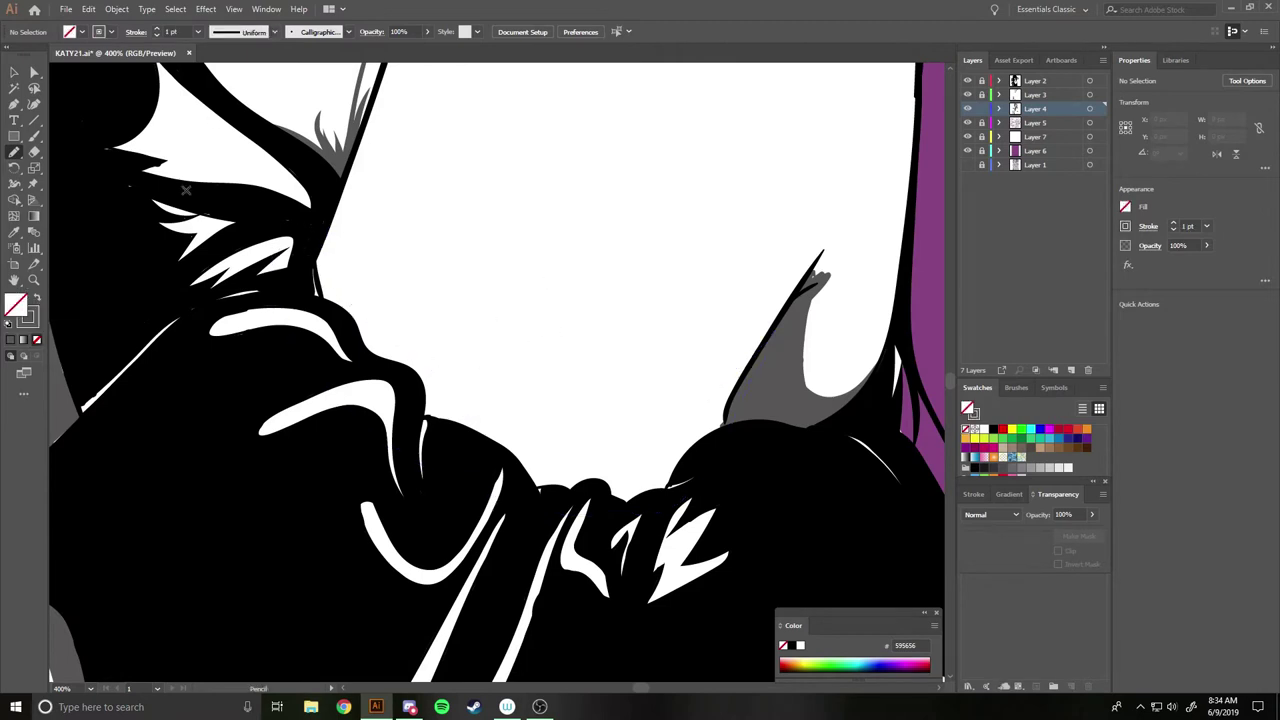
pyautogui.hotkey('shift', 'x')
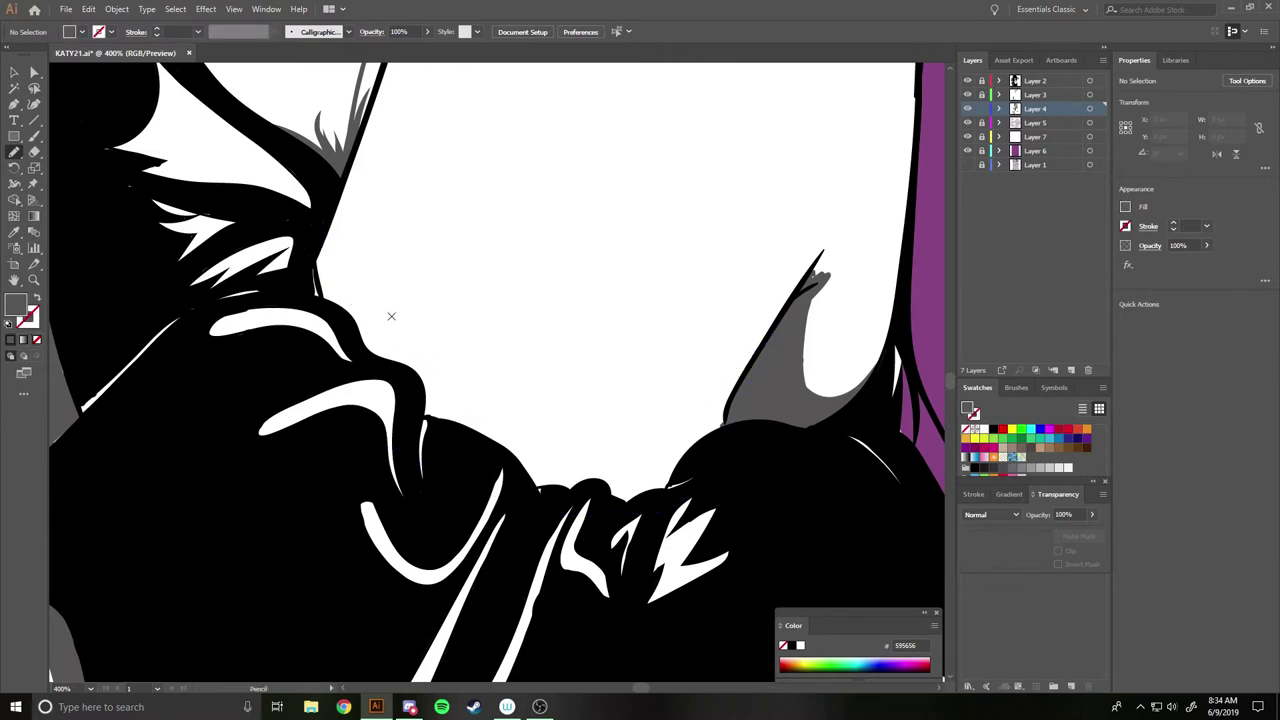
pyautogui.moveTo(336, 199); pyautogui.dragTo(369, 316)
pyautogui.moveTo(446, 407)
pyautogui.mouseDown()
pyautogui.moveTo(571, 470)
pyautogui.moveTo(730, 380)
pyautogui.moveTo(681, 470)
pyautogui.mouseUp()
pyautogui.moveTo(630, 503)
pyautogui.mouseDown()
pyautogui.moveTo(514, 472)
pyautogui.moveTo(412, 404)
pyautogui.moveTo(317, 293)
pyautogui.moveTo(284, 180)
pyautogui.mouseUp()
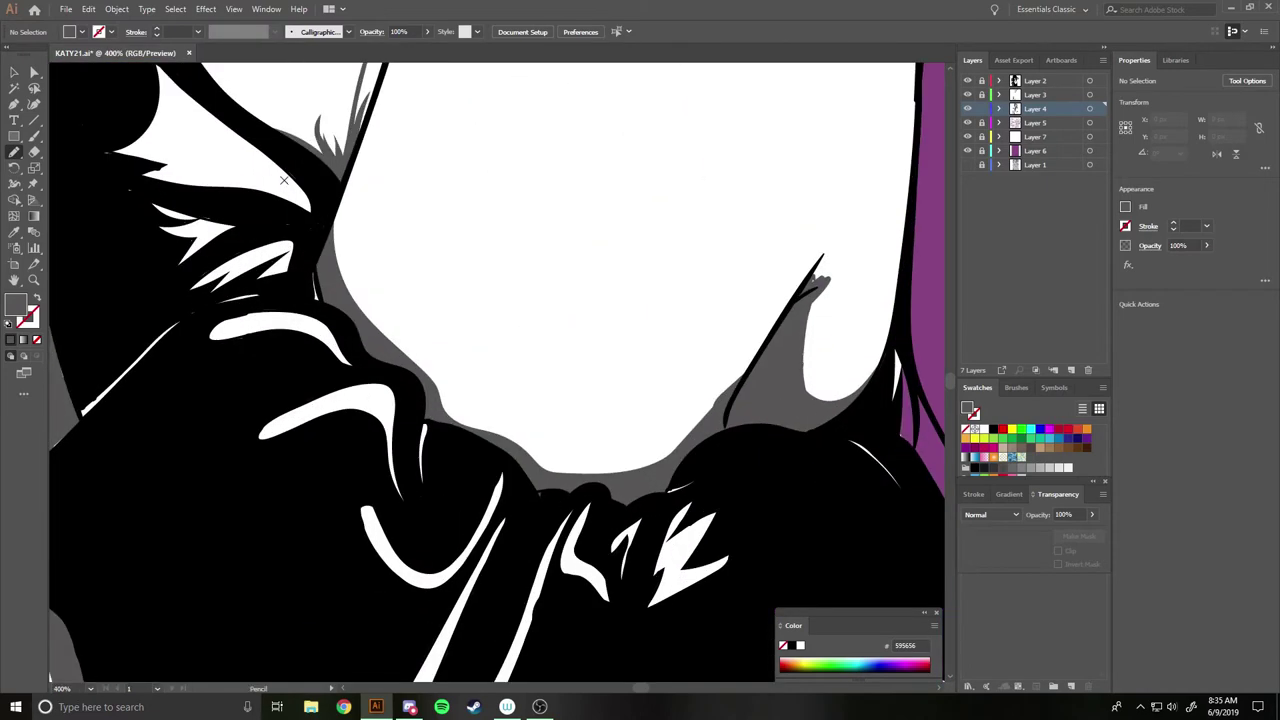
pyautogui.moveTo(531, 462); pyautogui.dragTo(501, 444)
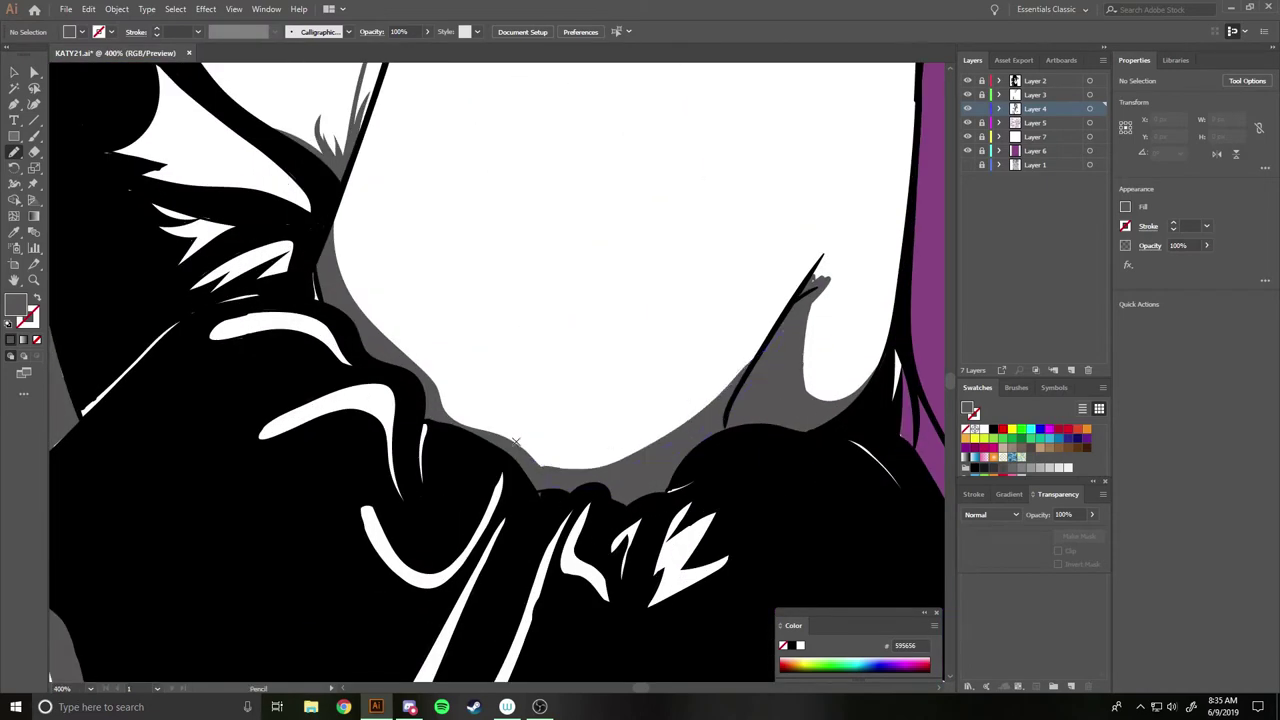
pyautogui.moveTo(557, 458); pyautogui.dragTo(614, 357)
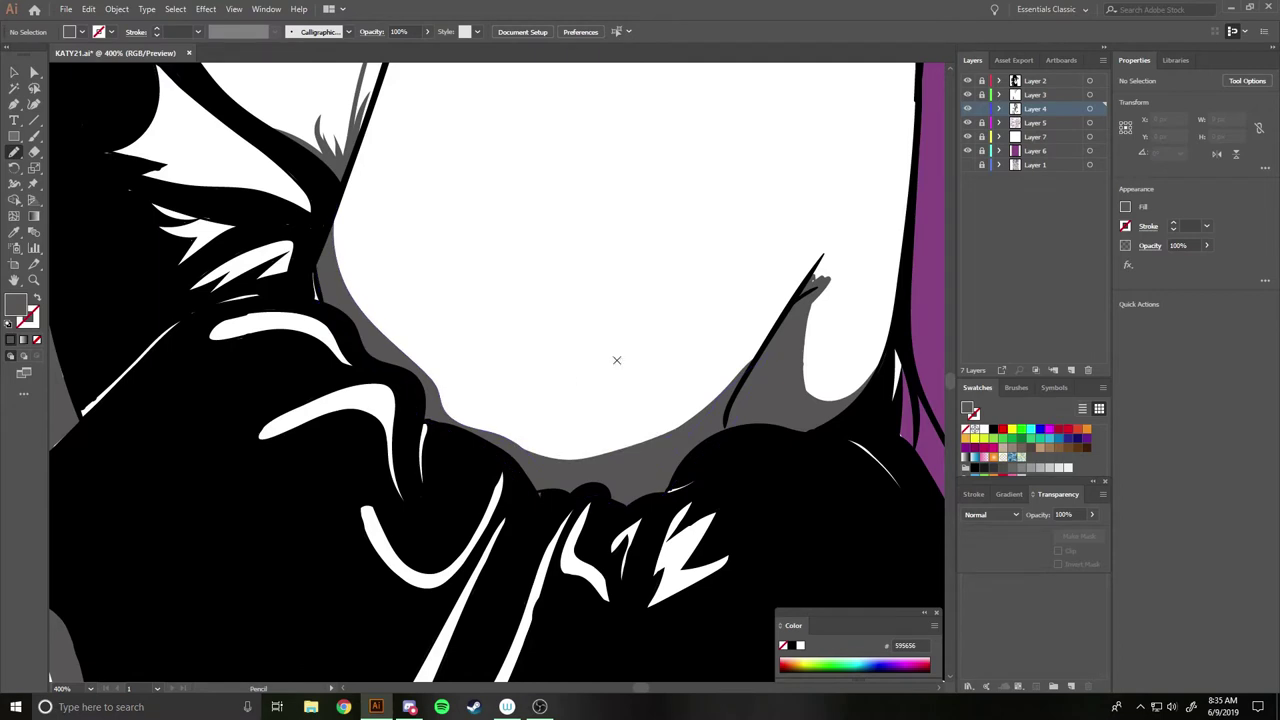
# Trace a dark shadow up along the black edge, then zoom out to fit the artboard.
pyautogui.hscroll(5, 754, 254)
pyautogui.scroll(1, 754, 254)
pyautogui.moveTo(541, 380); pyautogui.dragTo(609, 283)
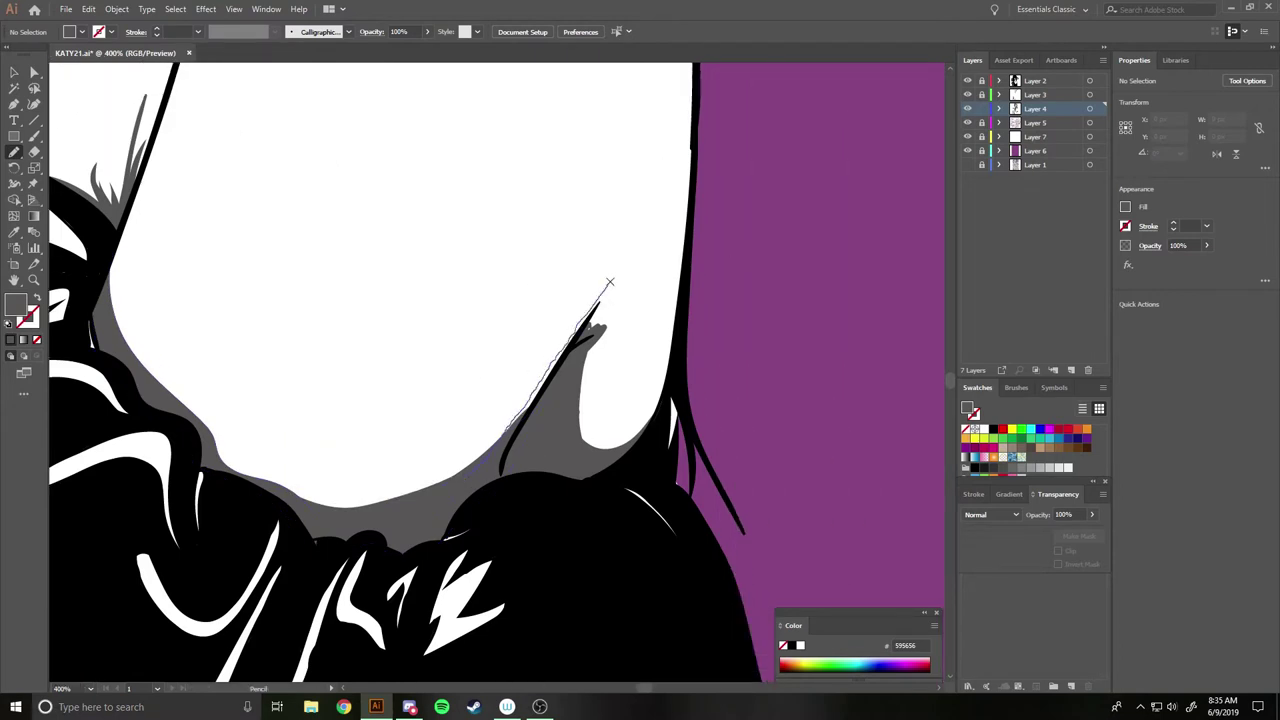
pyautogui.moveTo(592, 331); pyautogui.dragTo(586, 395)
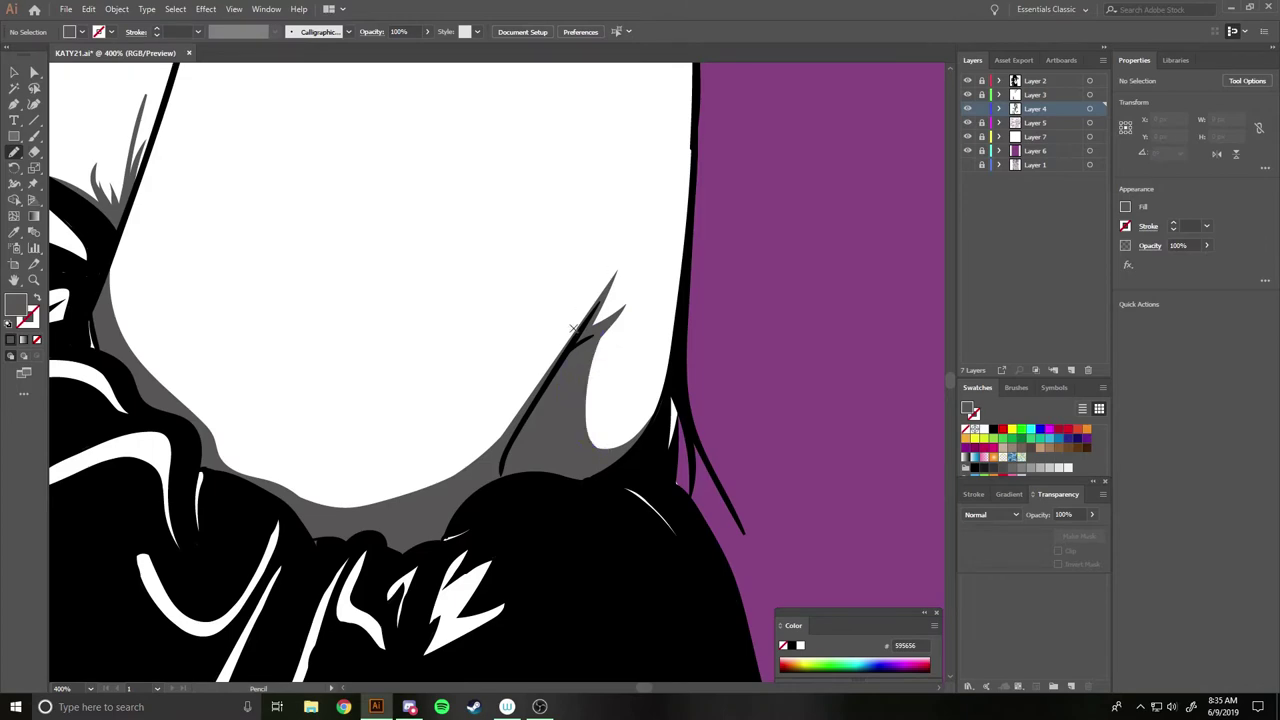
pyautogui.hotkey('ctrl', '0')
pyautogui.scroll(4, 573, 333)
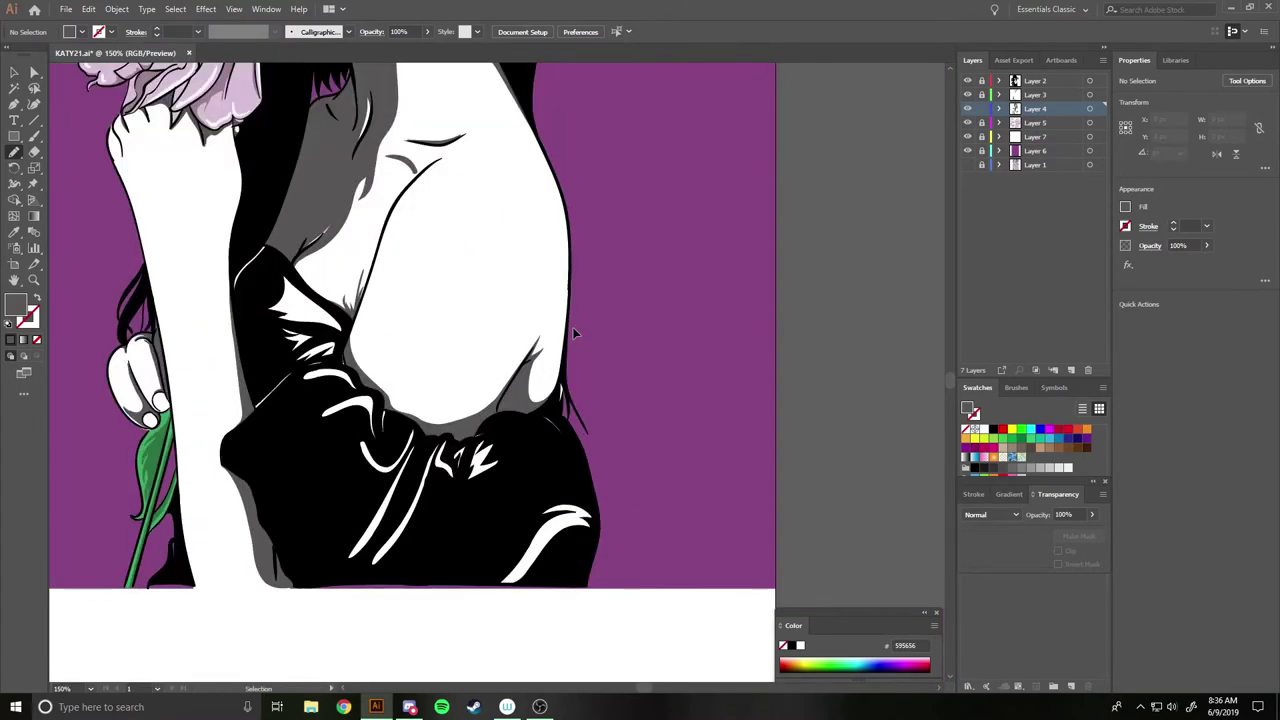
# Make Layer 7 active and set the fill colour to light grey CECECE.
pyautogui.scroll(-3, 563, 403)
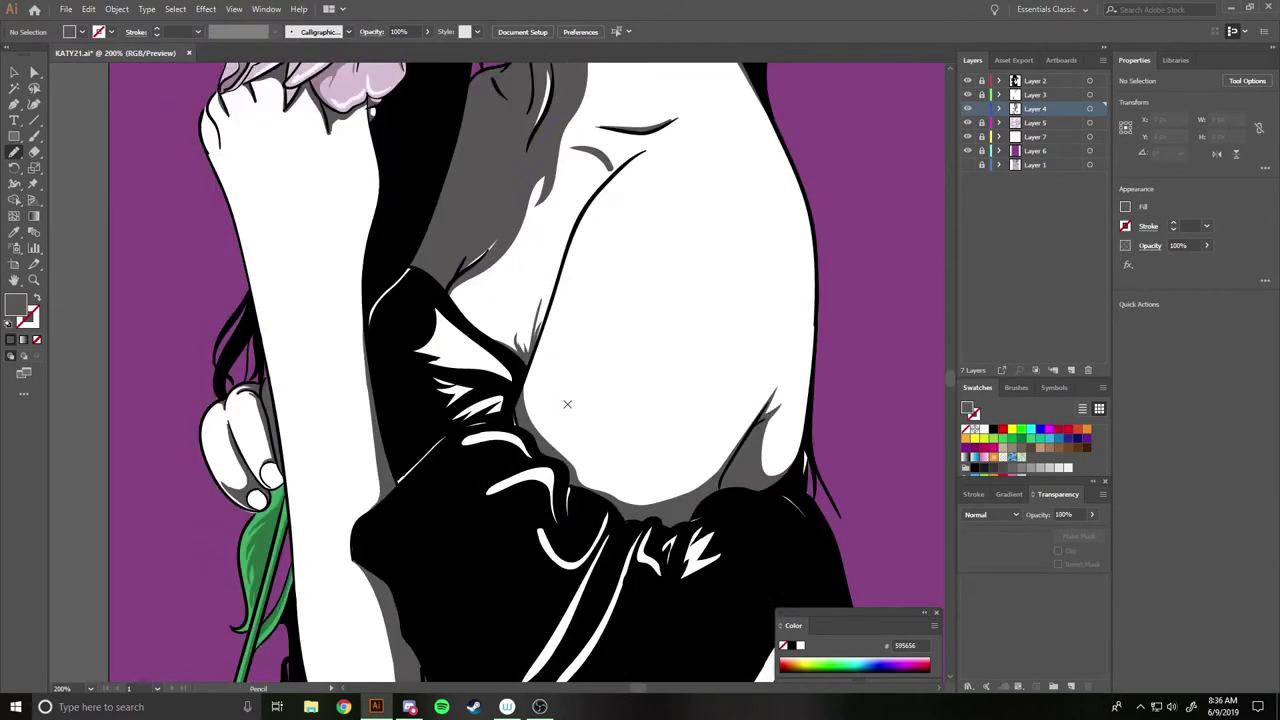
pyautogui.scroll(1, 567, 404)
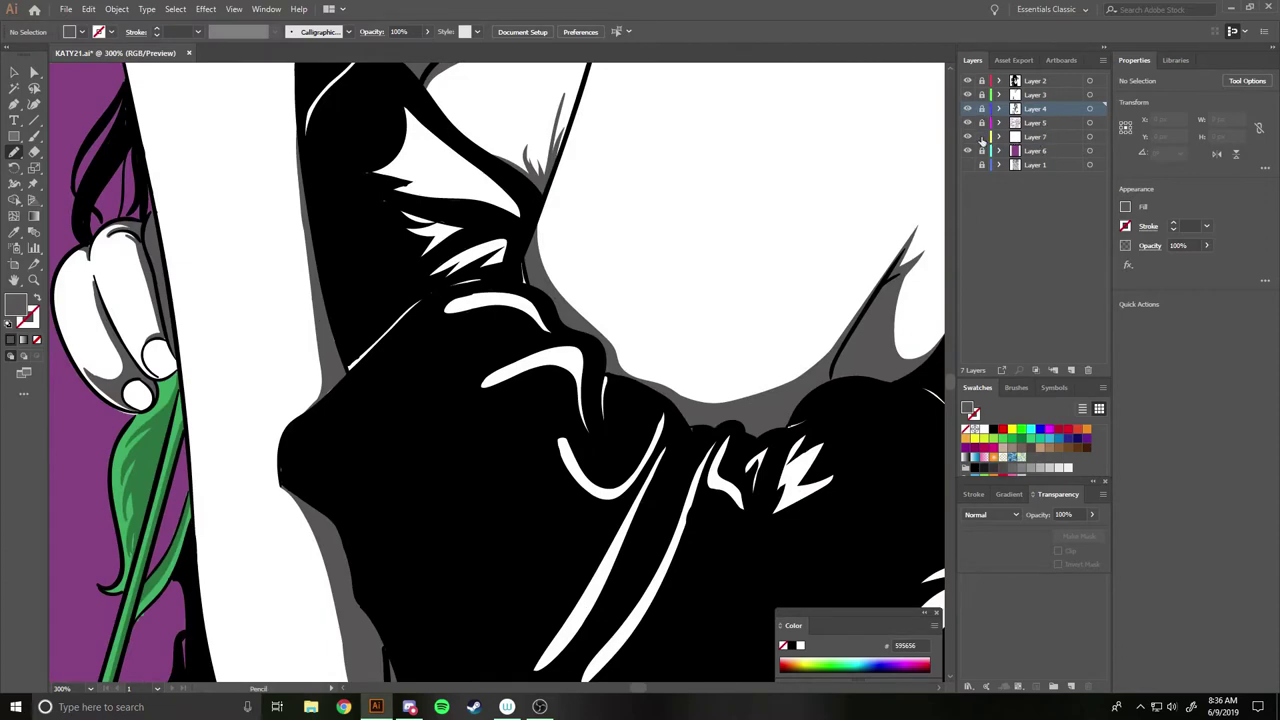
pyautogui.click(1043, 138)
pyautogui.press('i')
pyautogui.doubleClick(16, 304)
pyautogui.write('CECECE')
pyautogui.press('Return')
pyautogui.press('n')
pyautogui.scroll(1, 641, 395)
pyautogui.scroll(1, 641, 395)
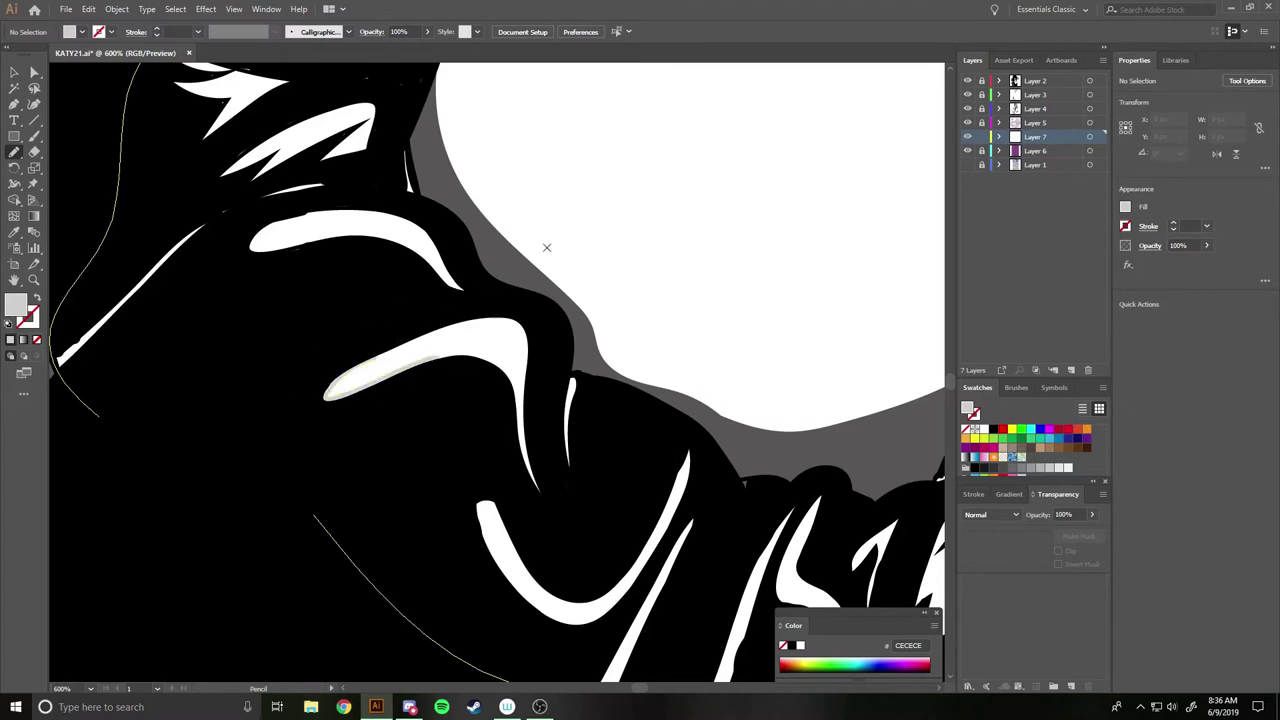
# With the Paintbrush, outline the lower white highlight band on the dress in light grey.
pyautogui.press('b')
pyautogui.hotkey('ctrl', '=')
pyautogui.hotkey('ctrl', '=')
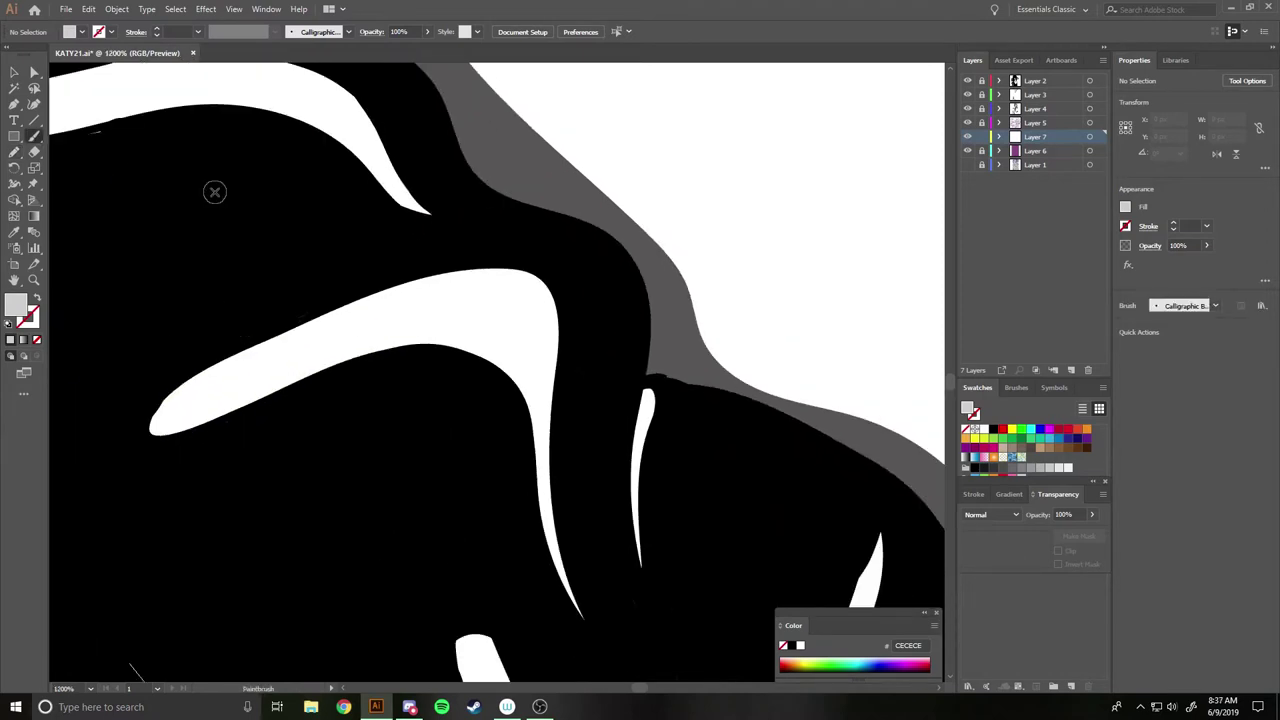
pyautogui.moveTo(374, 363)
pyautogui.mouseDown()
pyautogui.moveTo(150, 422)
pyautogui.moveTo(372, 287)
pyautogui.moveTo(557, 323)
pyautogui.moveTo(570, 598)
pyautogui.moveTo(508, 368)
pyautogui.moveTo(360, 361)
pyautogui.mouseUp()
pyautogui.scroll(-5, 218, 469)
pyautogui.scroll(5, 218, 469)
pyautogui.scroll(3, 257, 478)
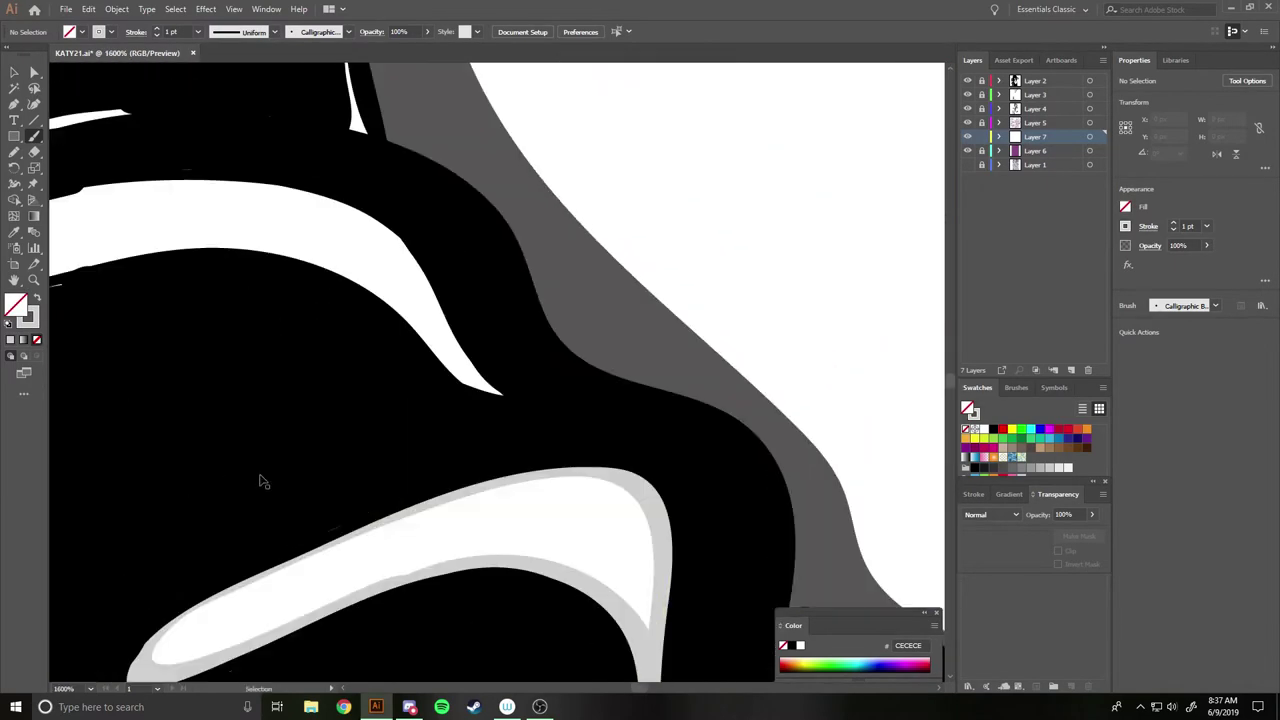
pyautogui.moveTo(740, 401)
pyautogui.mouseDown()
pyautogui.moveTo(628, 343)
pyautogui.moveTo(320, 260)
pyautogui.moveTo(150, 242)
pyautogui.moveTo(521, 193)
pyautogui.mouseUp()
pyautogui.scroll(-5, 817, 445)
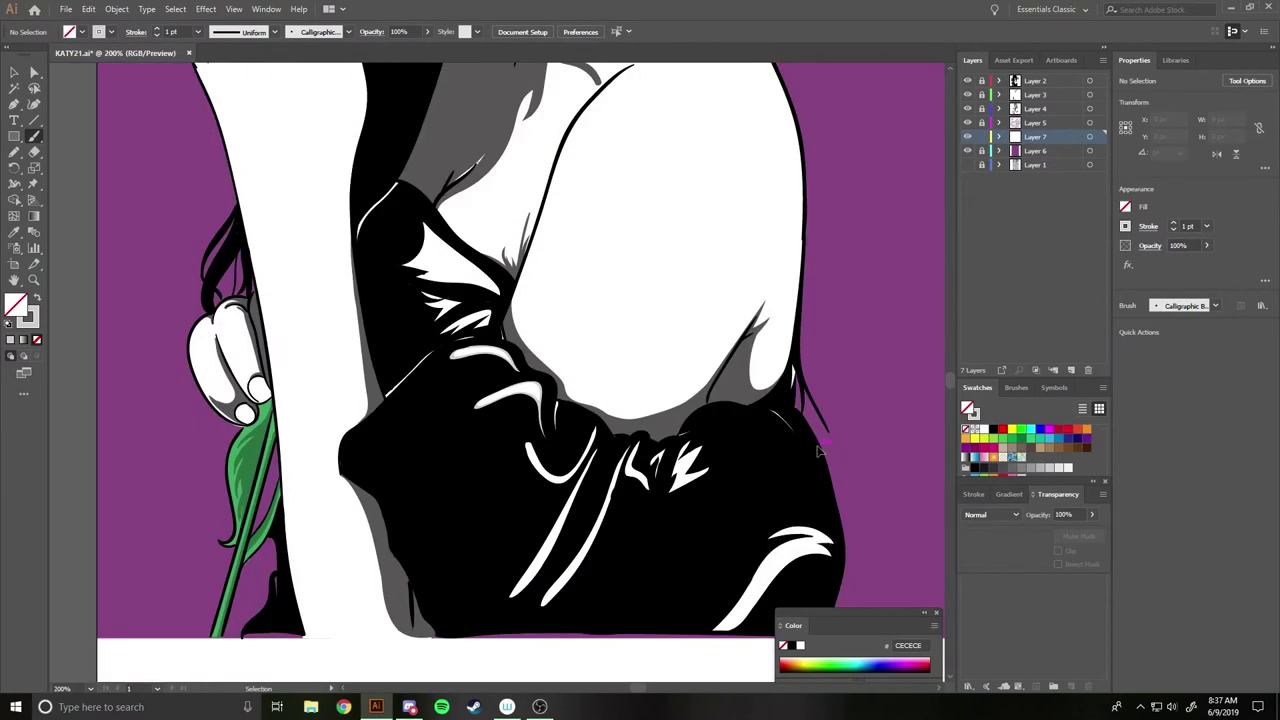
pyautogui.scroll(5, 817, 451)
pyautogui.scroll(3, 829, 443)
pyautogui.scroll(2, 434, 366)
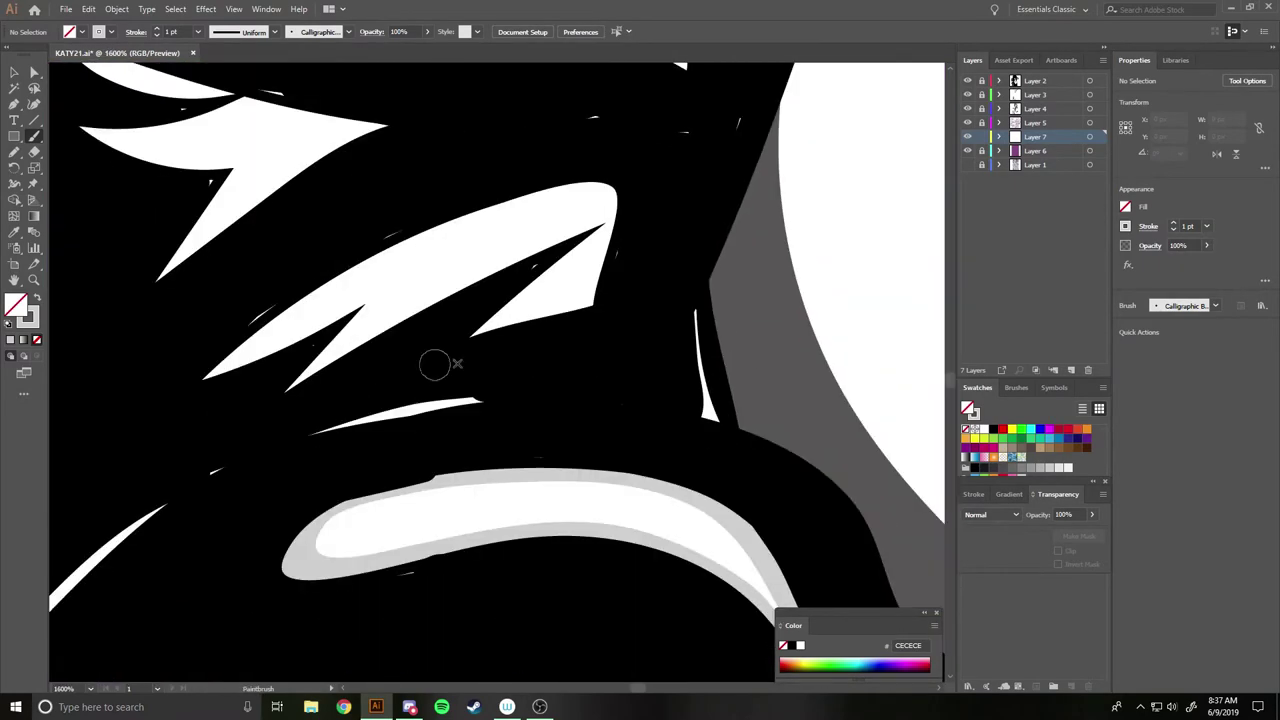
# Edge the upper white highlight shapes with light grey strokes, undoing stray ones.
pyautogui.moveTo(472, 335)
pyautogui.mouseDown()
pyautogui.moveTo(537, 188)
pyautogui.moveTo(212, 370)
pyautogui.mouseUp()
pyautogui.moveTo(383, 289)
pyautogui.mouseDown()
pyautogui.moveTo(290, 355)
pyautogui.moveTo(326, 365)
pyautogui.moveTo(575, 215)
pyautogui.mouseUp()
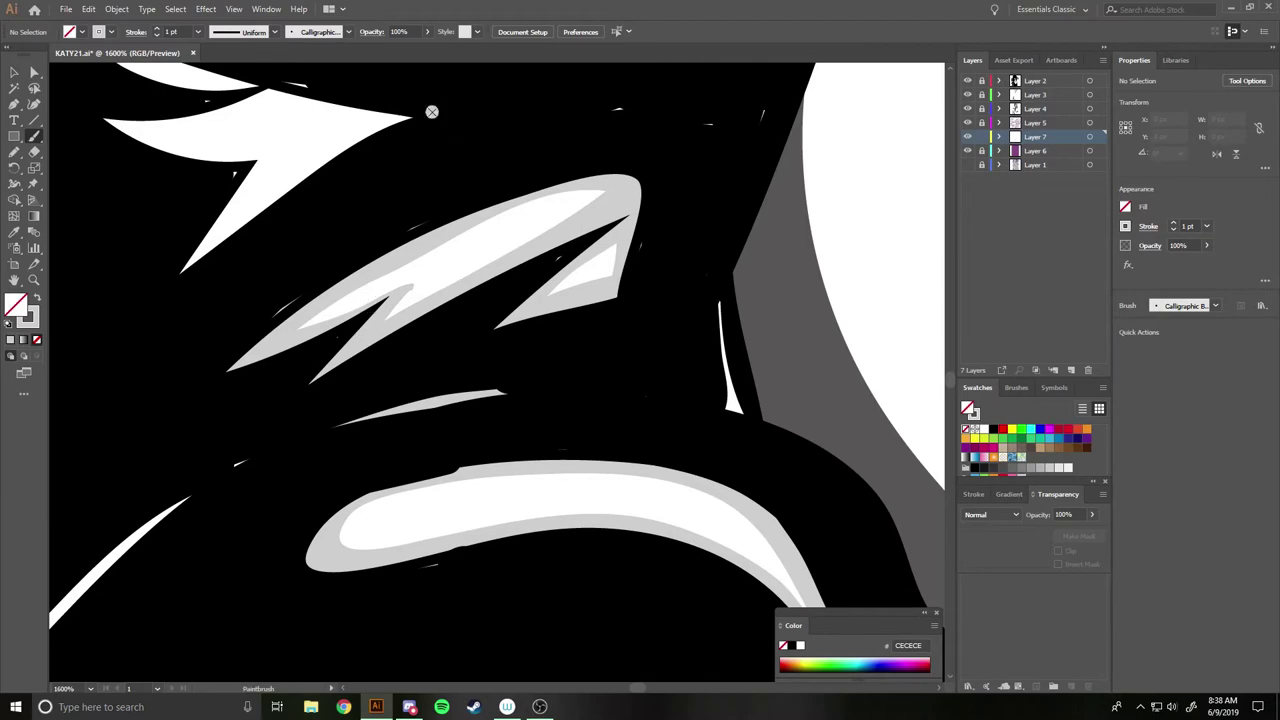
pyautogui.moveTo(429, 110); pyautogui.dragTo(200, 240)
pyautogui.hotkey('ctrl', 'z')
pyautogui.moveTo(376, 125)
pyautogui.mouseDown()
pyautogui.moveTo(235, 160)
pyautogui.moveTo(369, 351)
pyautogui.mouseUp()
pyautogui.moveTo(296, 212); pyautogui.dragTo(468, 298)
pyautogui.hotkey('ctrl', 'z')
pyautogui.scroll(-4, 286, 243)
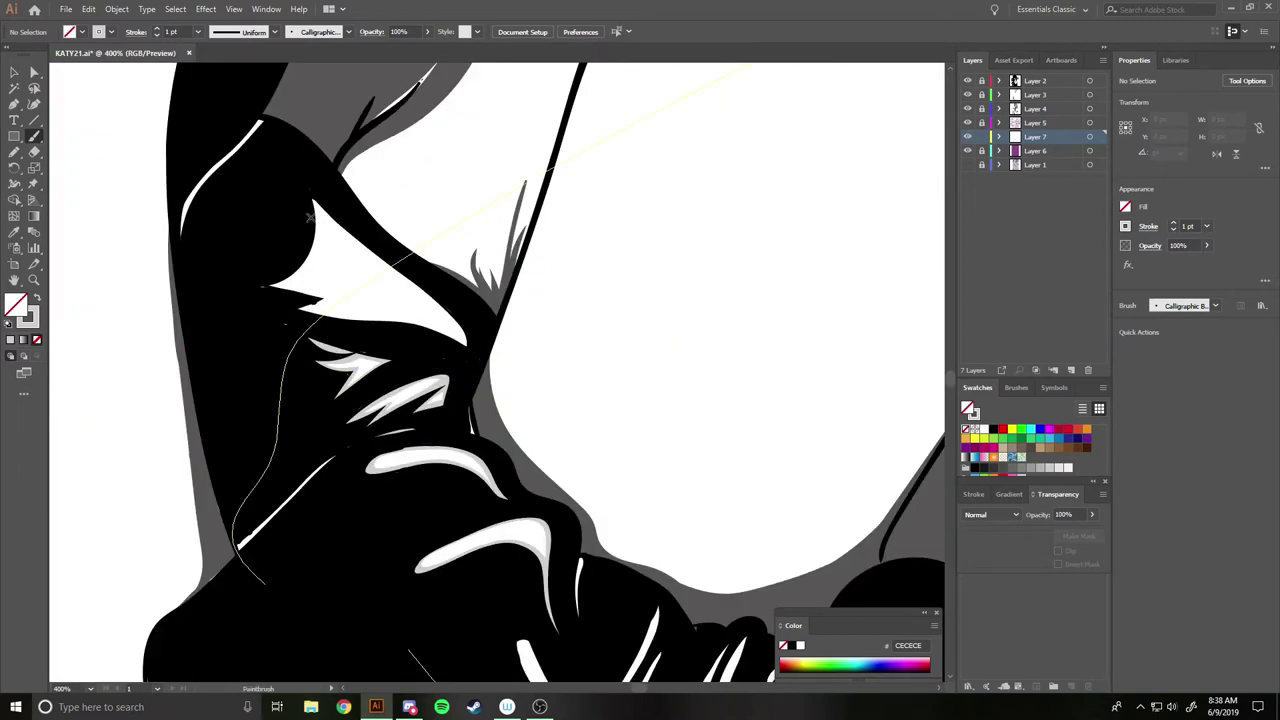
pyautogui.moveTo(309, 195)
pyautogui.mouseDown()
pyautogui.moveTo(456, 328)
pyautogui.moveTo(349, 317)
pyautogui.moveTo(270, 287)
pyautogui.moveTo(314, 206)
pyautogui.mouseUp()
pyautogui.hotkey('ctrl', 'z')
pyautogui.moveTo(341, 297); pyautogui.dragTo(300, 290)
pyautogui.hotkey('ctrl', '0')
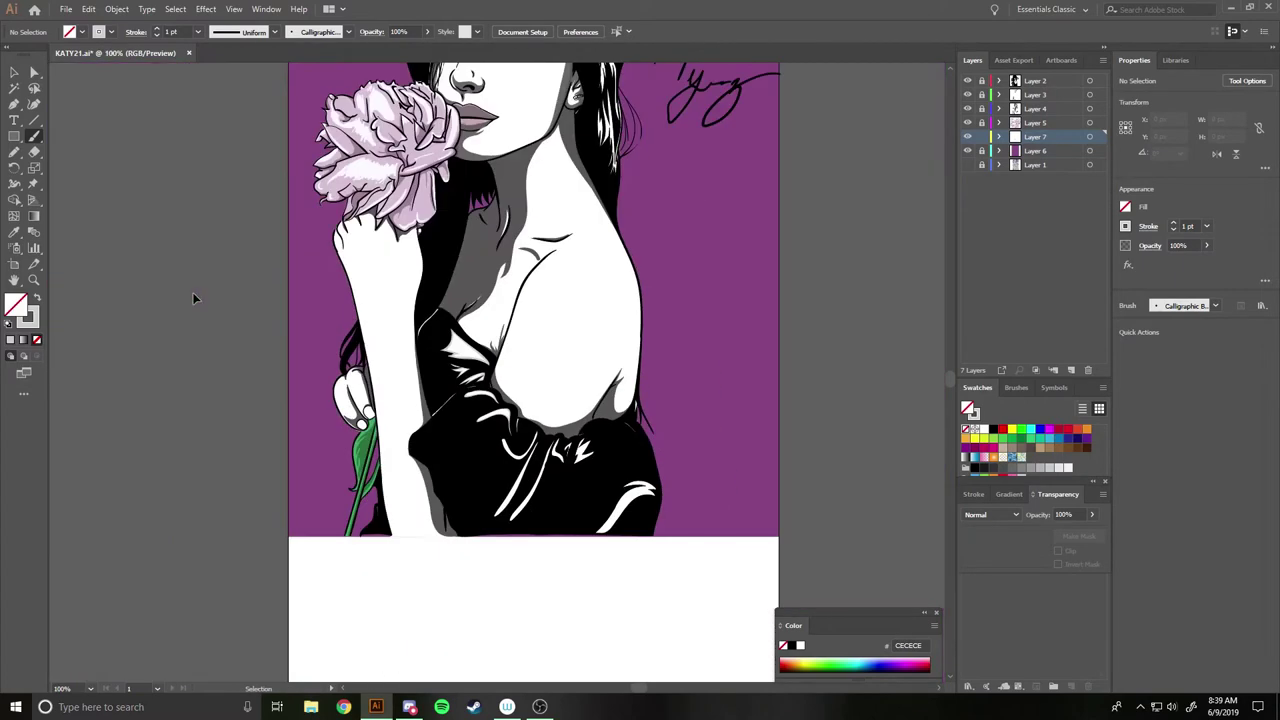
# Paint light grey CECECE strokes along the finger edges and knuckles beneath the peony petals.
pyautogui.hotkey('ctrl', '+')
pyautogui.scroll(5, 195, 297)
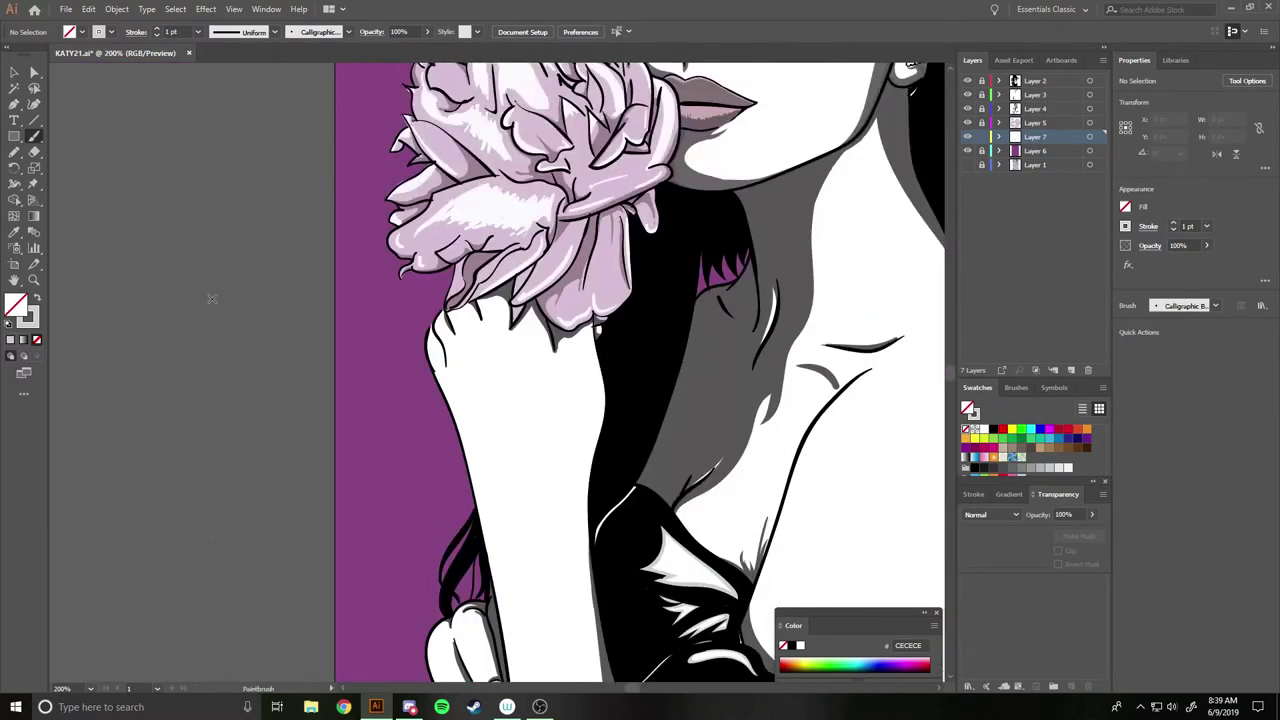
pyautogui.scroll(3, 211, 297)
pyautogui.scroll(2, 211, 297)
pyautogui.moveTo(246, 357); pyautogui.dragTo(207, 215)
pyautogui.moveTo(247, 362); pyautogui.dragTo(205, 240)
pyautogui.moveTo(245, 188); pyautogui.dragTo(275, 262)
pyautogui.moveTo(308, 166); pyautogui.dragTo(355, 220)
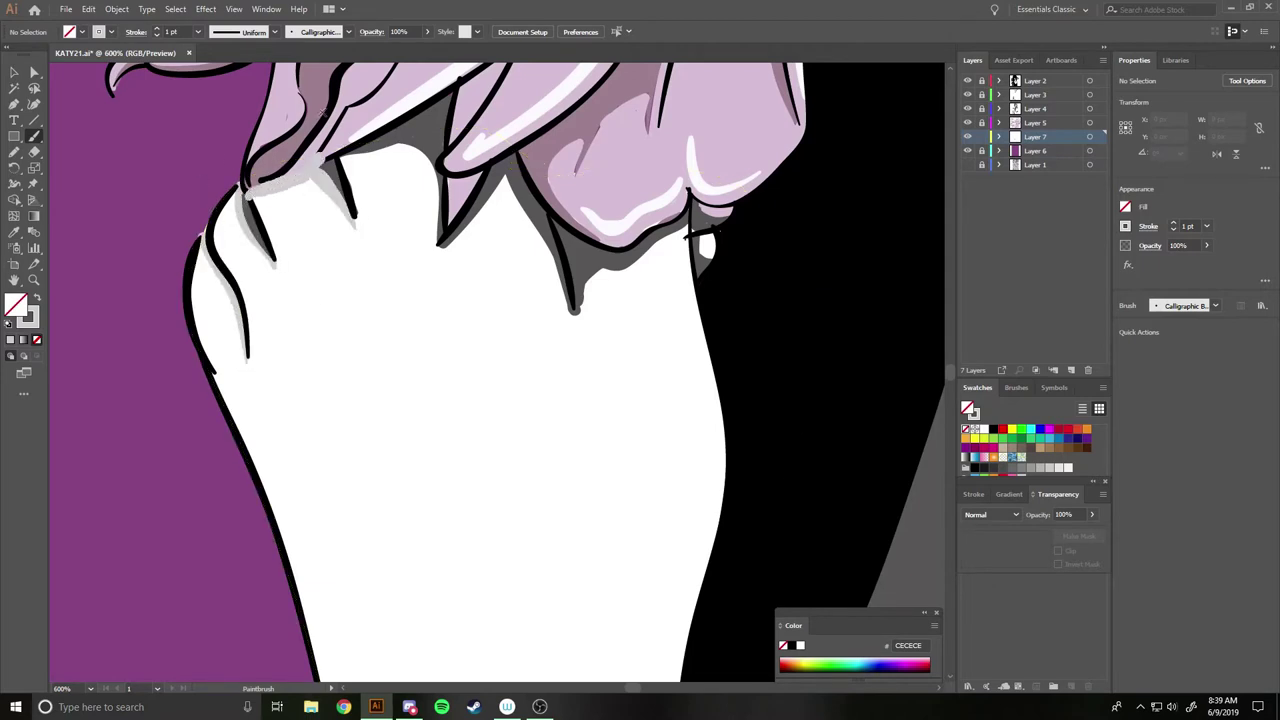
pyautogui.moveTo(440, 250)
pyautogui.mouseDown()
pyautogui.moveTo(428, 160)
pyautogui.moveTo(350, 150)
pyautogui.mouseUp()
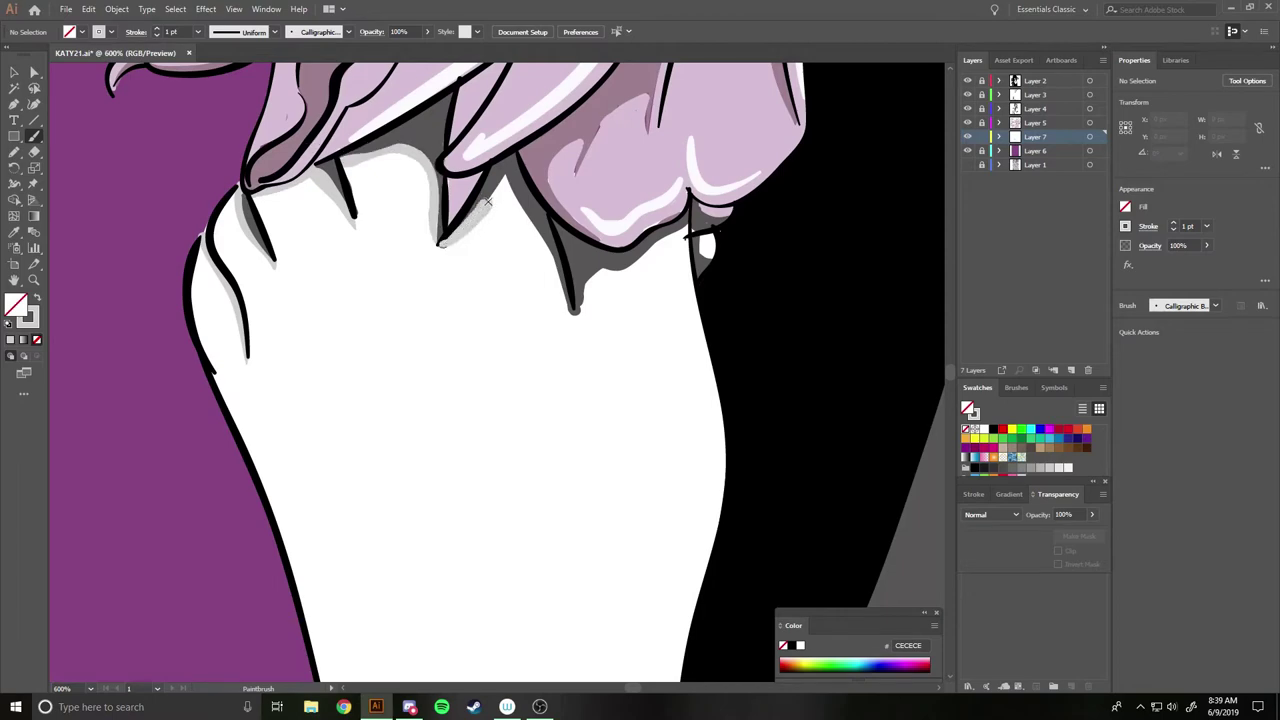
pyautogui.moveTo(505, 185)
pyautogui.mouseDown()
pyautogui.moveTo(575, 312)
pyautogui.moveTo(711, 191)
pyautogui.mouseUp()
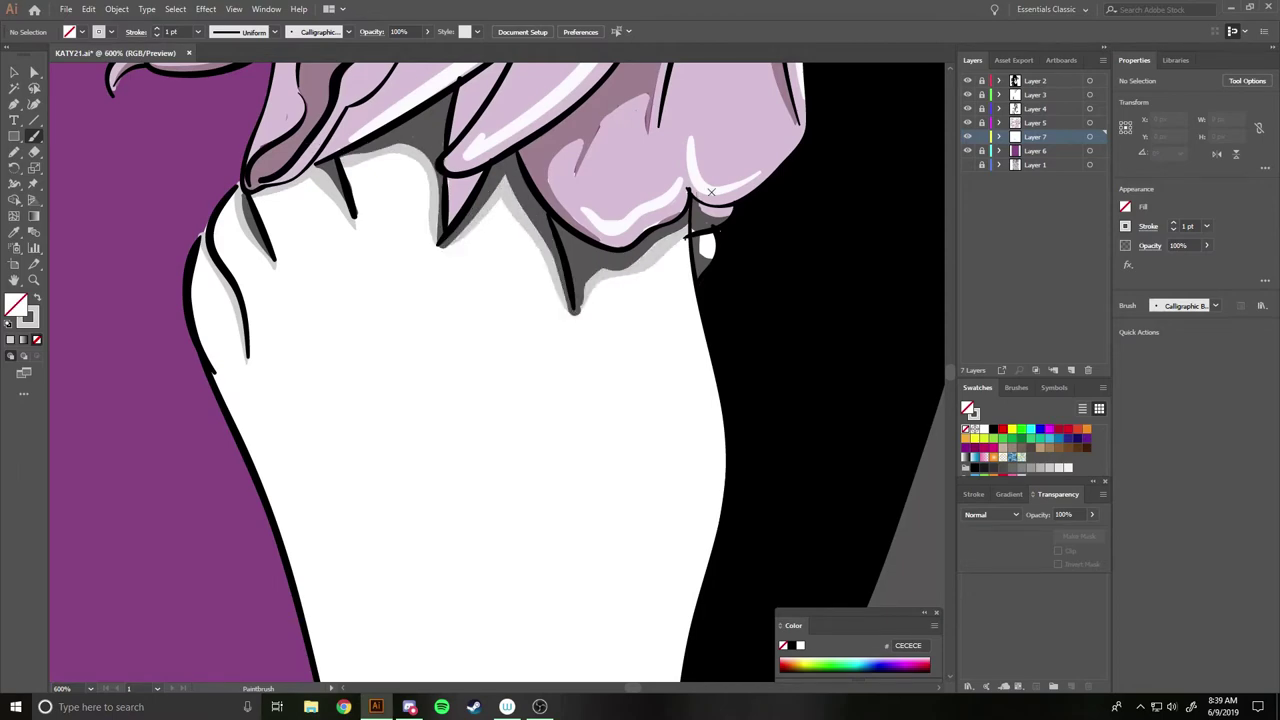
pyautogui.scroll(-10, 544, 294)
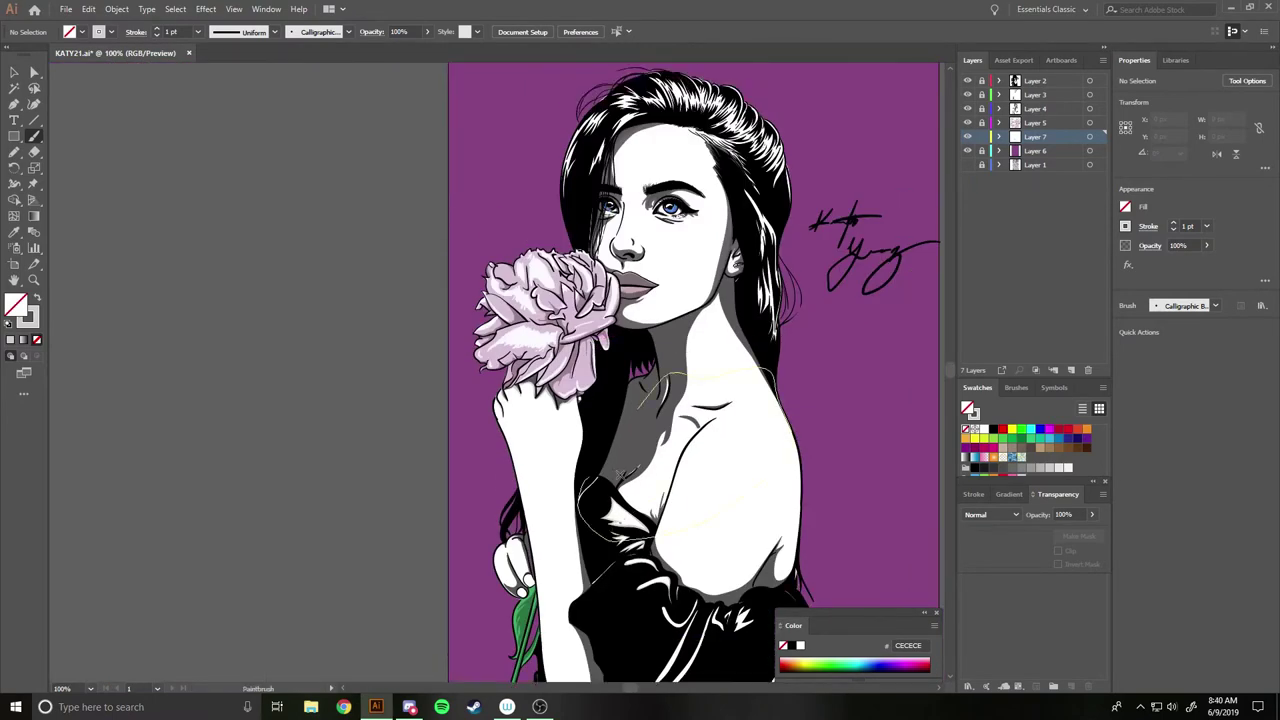
pyautogui.scroll(10, 622, 480)
pyautogui.hscroll(3, 622, 480)
# Make Layer 4 active and set the fill colour to dark grey 262626.
pyautogui.click(1035, 108)
pyautogui.click(15, 235)
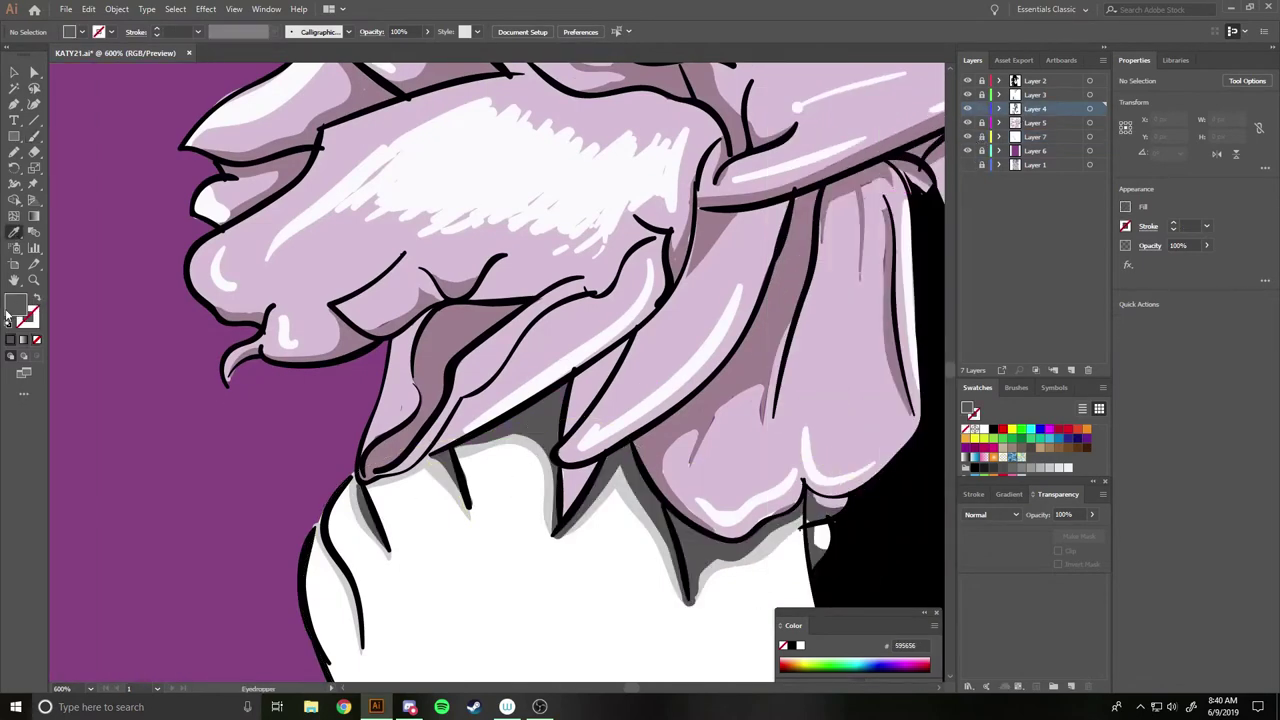
pyautogui.doubleClick(15, 305)
pyautogui.write('262626')
pyautogui.press('Return')
pyautogui.press('n')
pyautogui.scroll(-2, 490, 426)
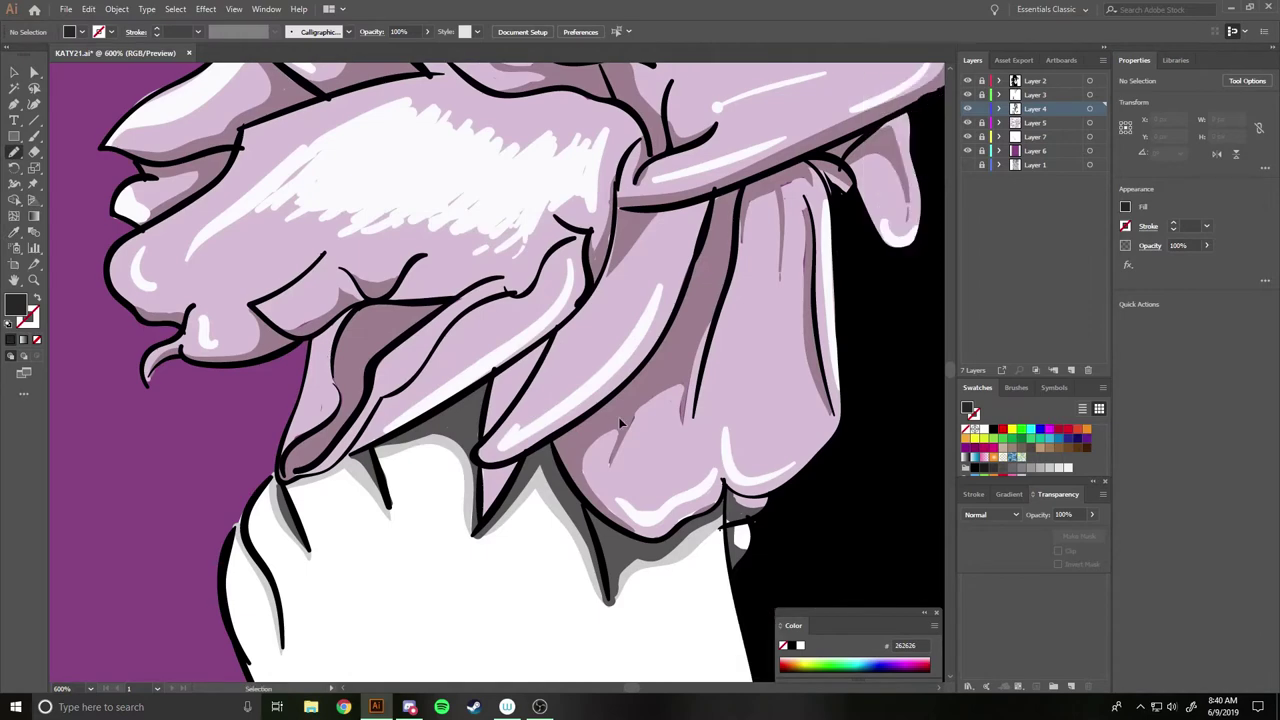
pyautogui.scroll(1, 490, 426)
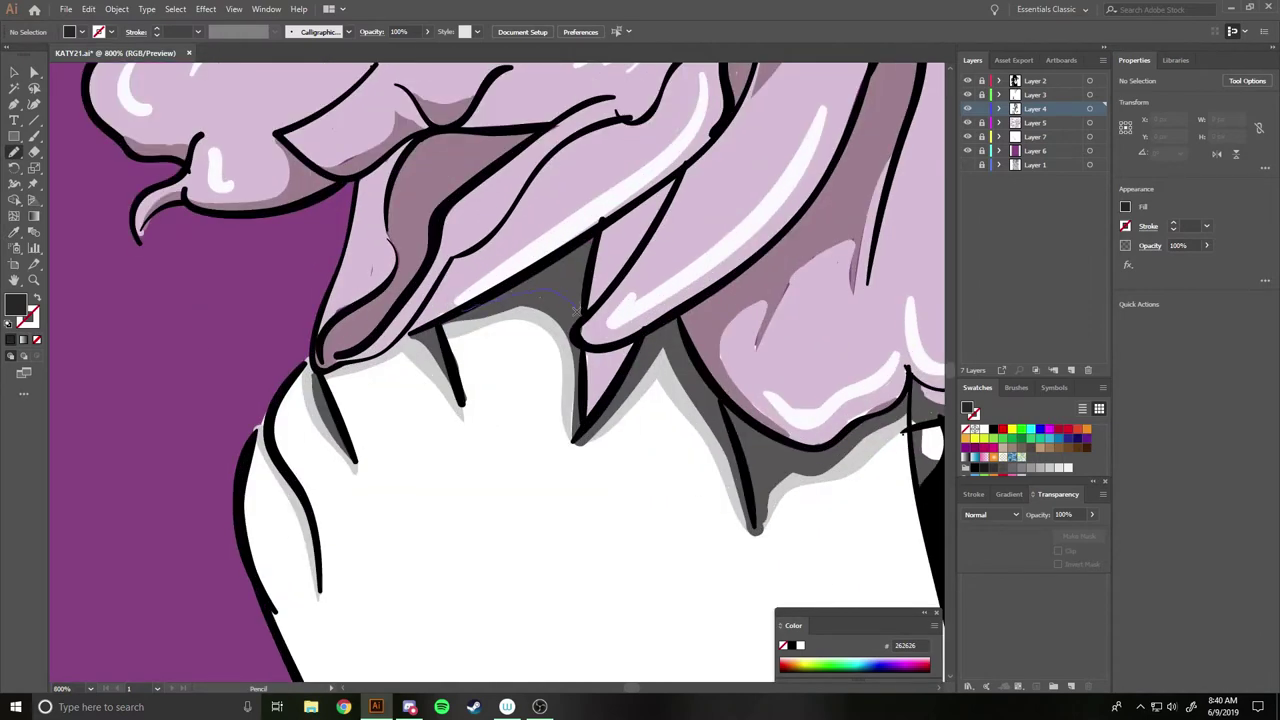
# Draw dark grey shadow shapes between the fingers and beside the flower tip.
pyautogui.moveTo(575, 305); pyautogui.dragTo(598, 228)
pyautogui.moveTo(640, 363)
pyautogui.mouseDown()
pyautogui.moveTo(638, 332)
pyautogui.moveTo(655, 318)
pyautogui.mouseUp()
pyautogui.moveTo(742, 414); pyautogui.dragTo(779, 451)
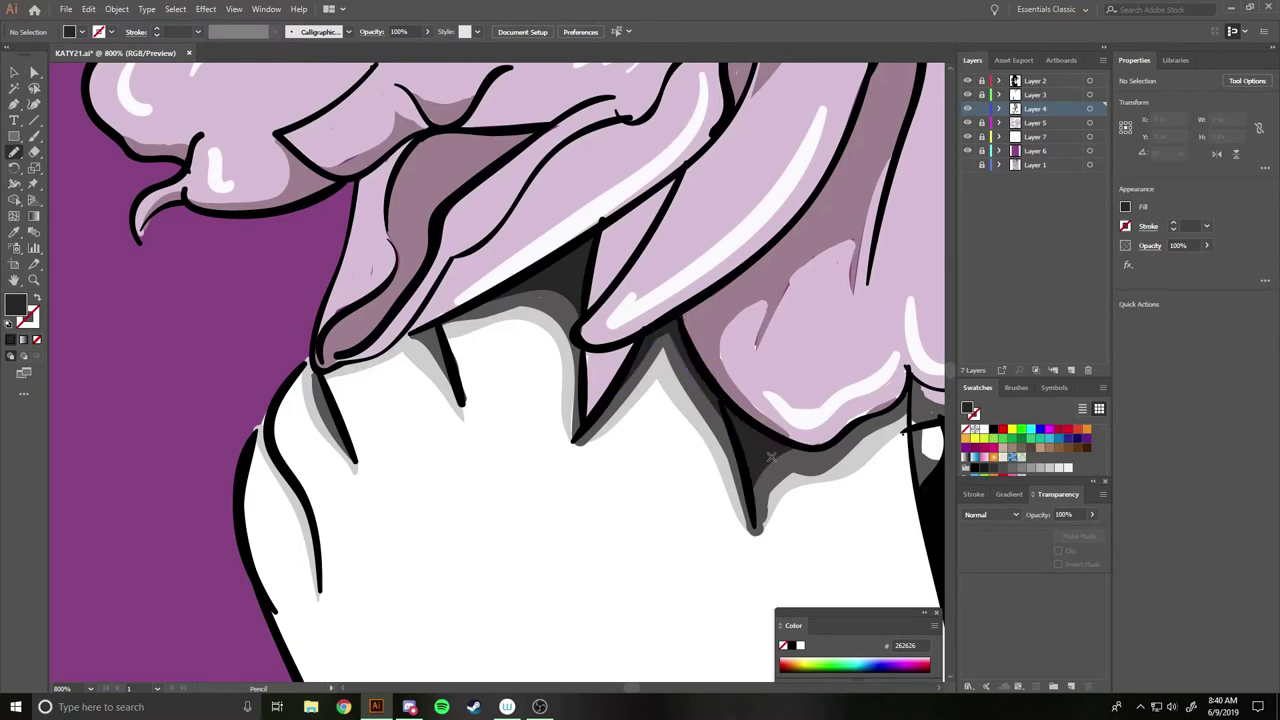
pyautogui.scroll(-3, 781, 337)
pyautogui.scroll(-2, 781, 337)
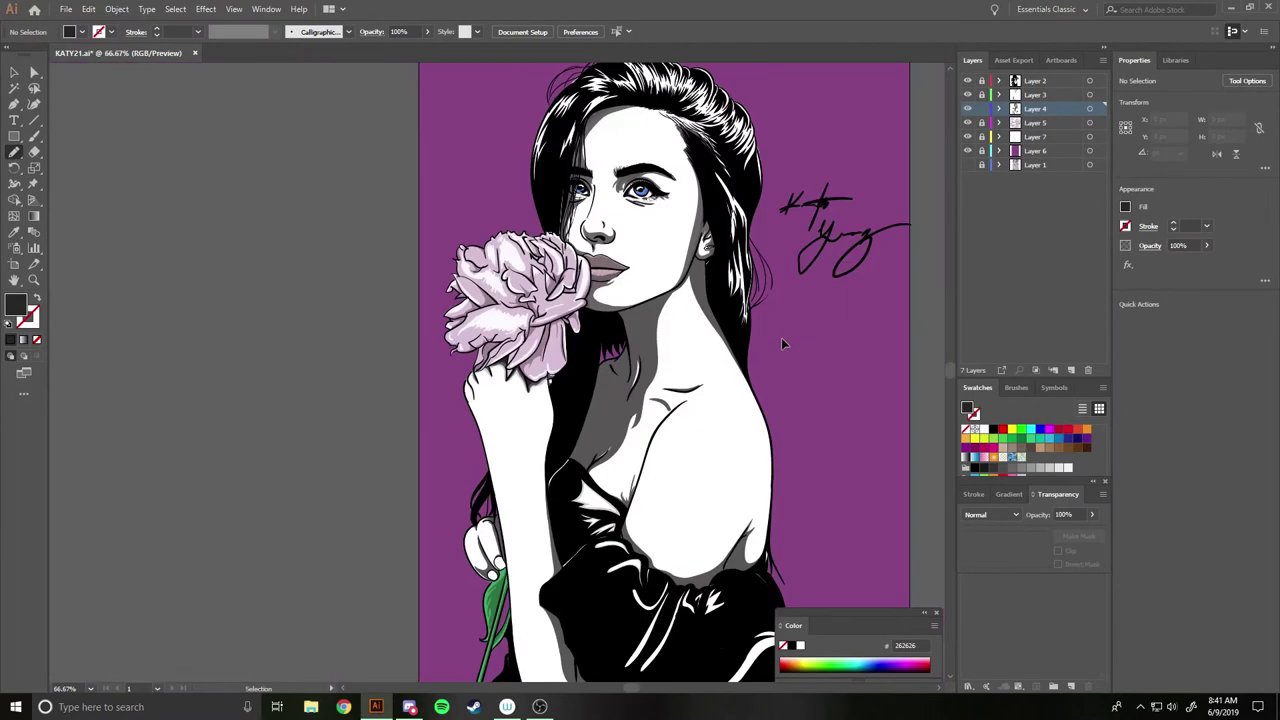
pyautogui.scroll(3, 781, 337)
pyautogui.scroll(2, 718, 373)
pyautogui.scroll(1, 768, 393)
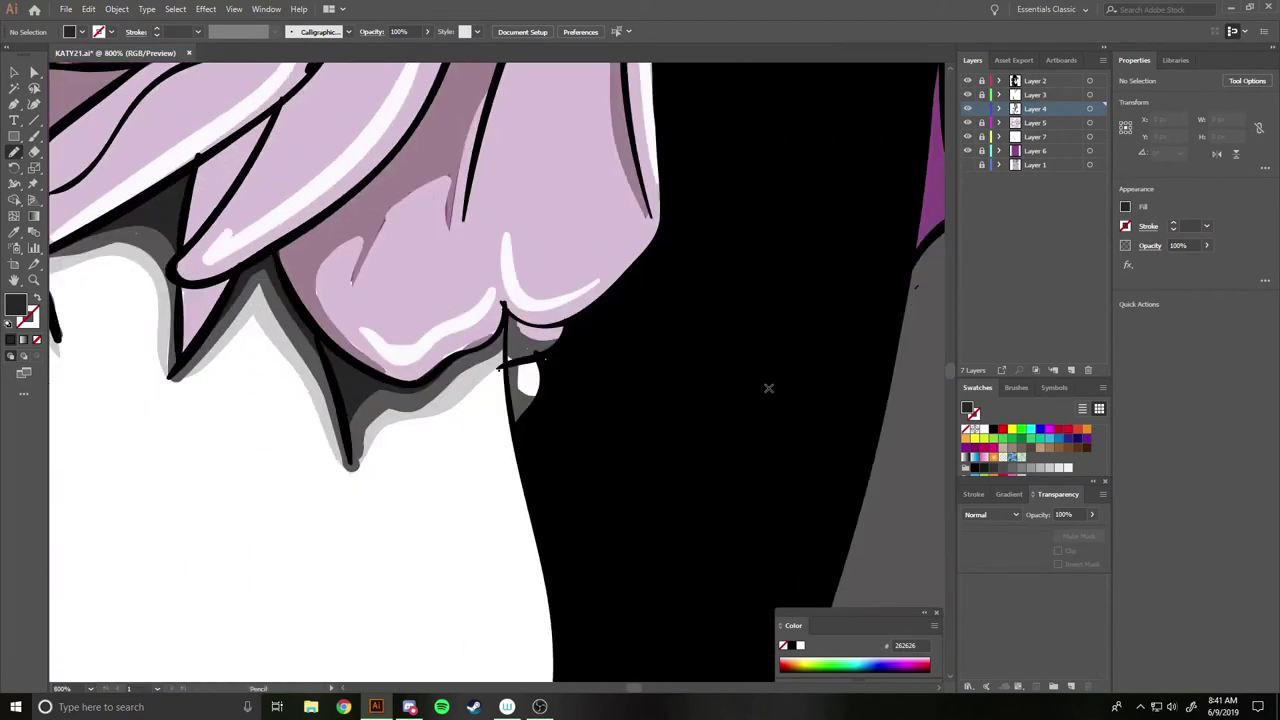
pyautogui.moveTo(500, 367); pyautogui.dragTo(541, 393)
pyautogui.scroll(-5, 441, 272)
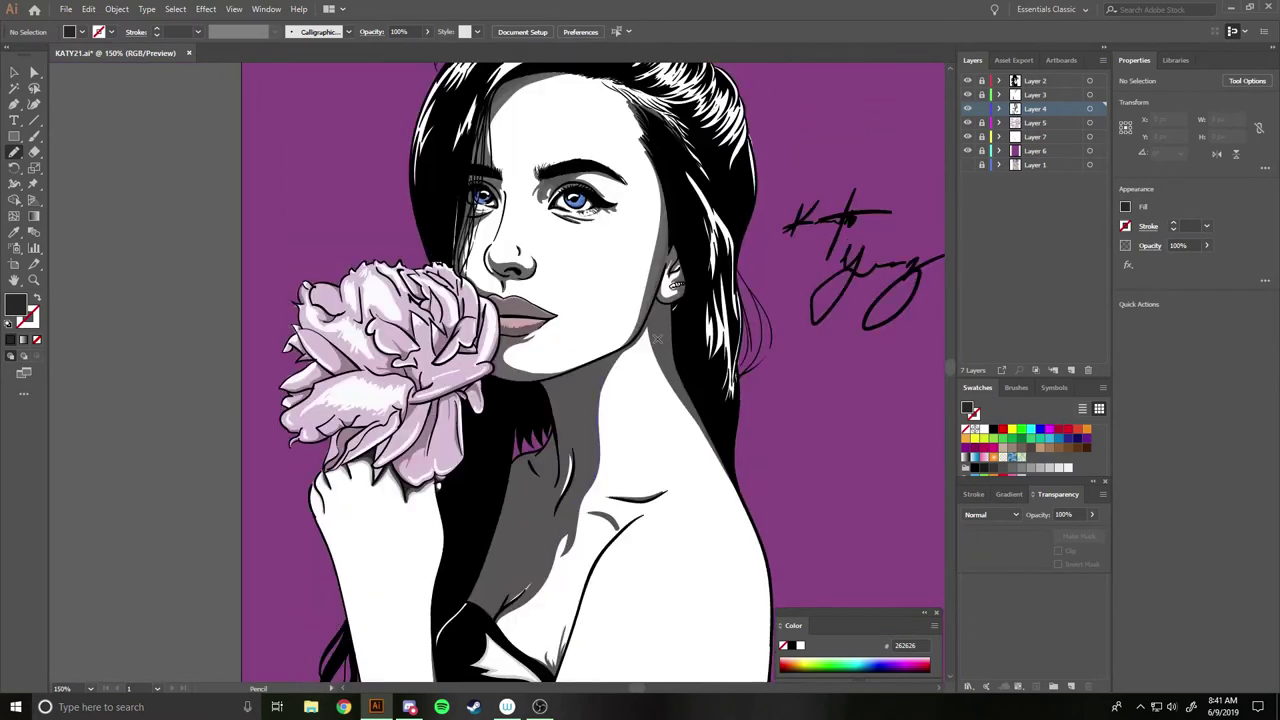
# Trace a new hair strand along the hairline and zoom in on the face.
pyautogui.scroll(1, 660, 340)
pyautogui.scroll(1, 660, 340)
pyautogui.scroll(1, 657, 283)
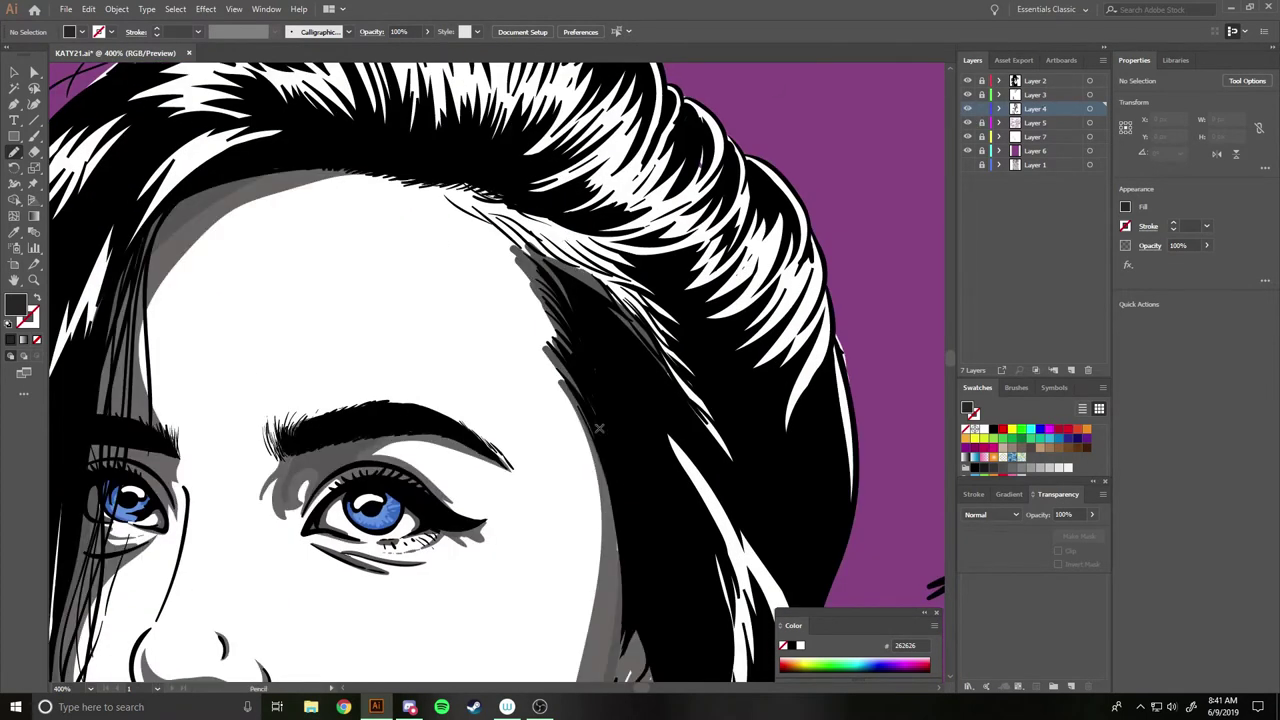
pyautogui.moveTo(270, 167); pyautogui.dragTo(754, 477)
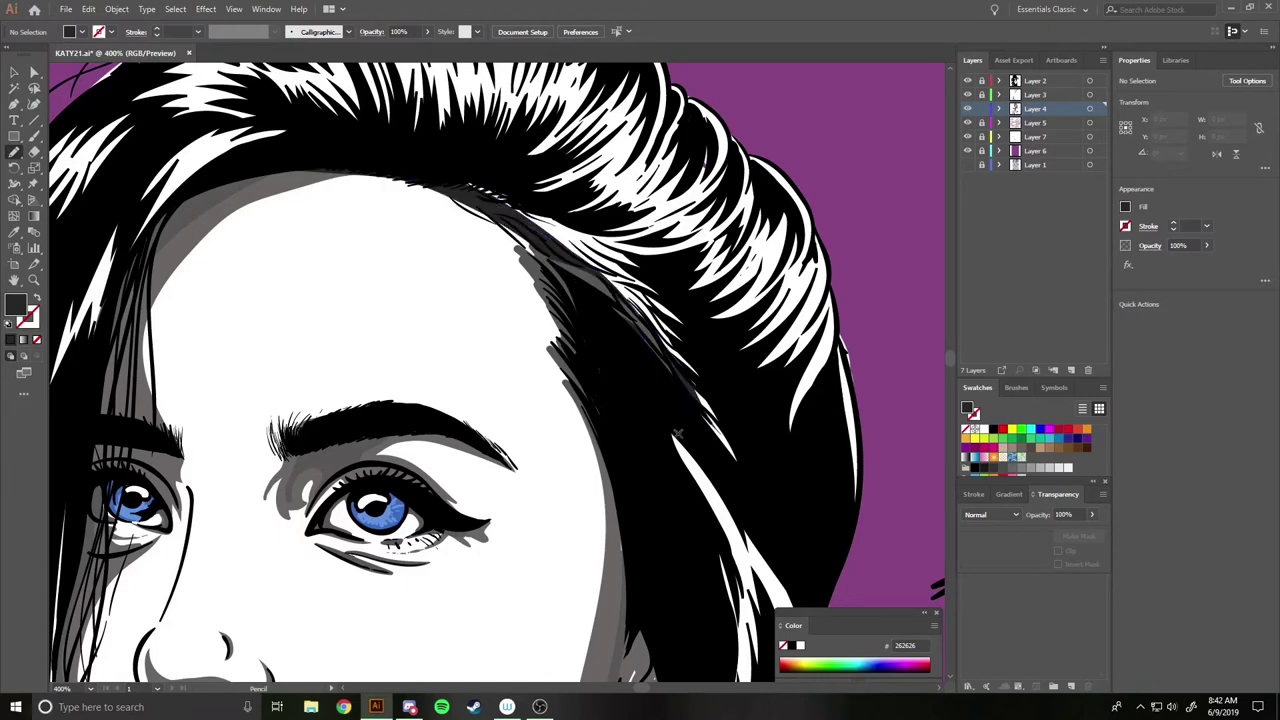
pyautogui.hotkey('ctrl', '=')
pyautogui.hotkey('ctrl', '=')
pyautogui.hotkey('ctrl', '=')
pyautogui.hotkey('ctrl', '=')
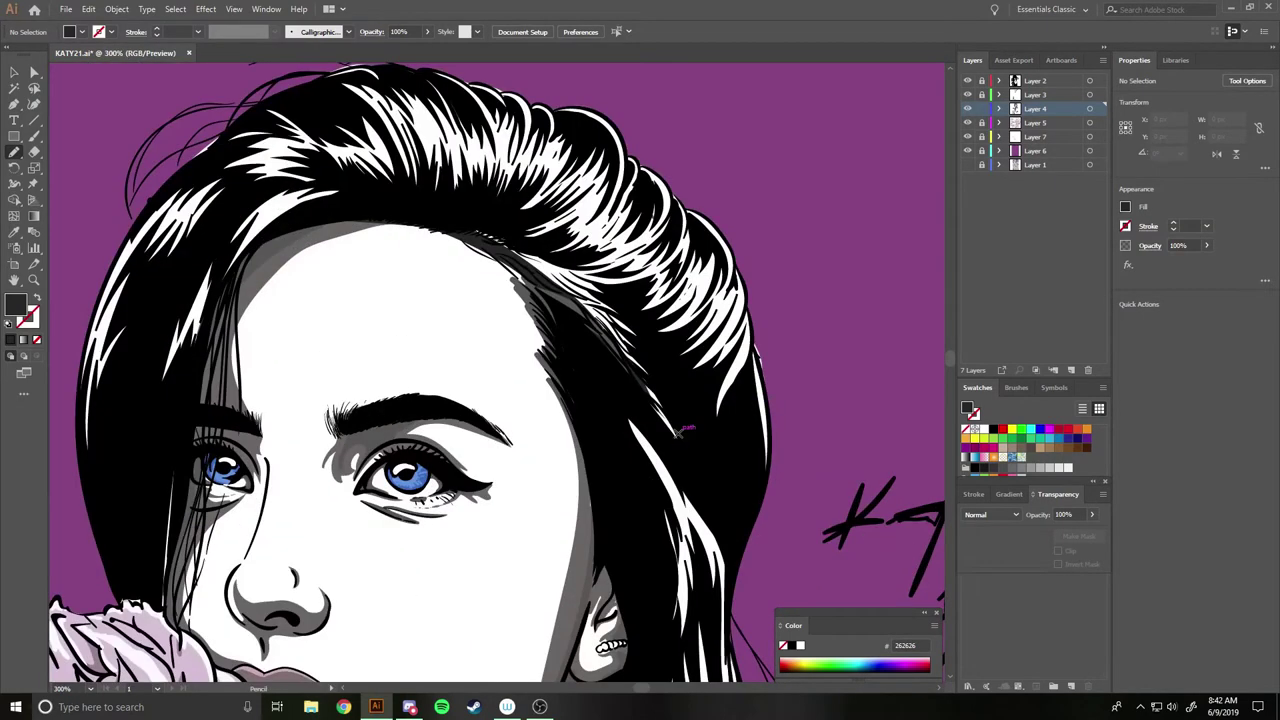
pyautogui.scroll(-5, 474, 388)
pyautogui.scroll(-3, 476, 374)
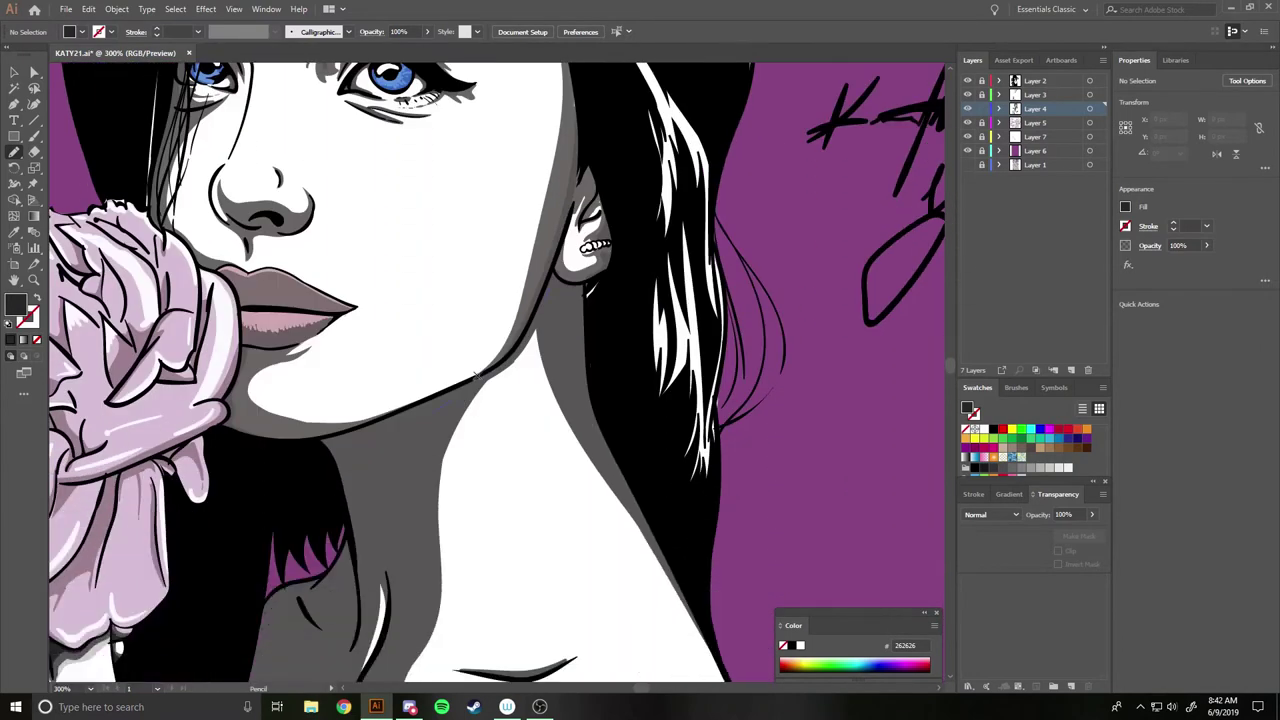
# Make Layer 2 active and set the fill colour to pure black 000000.
pyautogui.click(1014, 84)
pyautogui.doubleClick(15, 305)
pyautogui.click(572, 285)
pyautogui.click(777, 268)
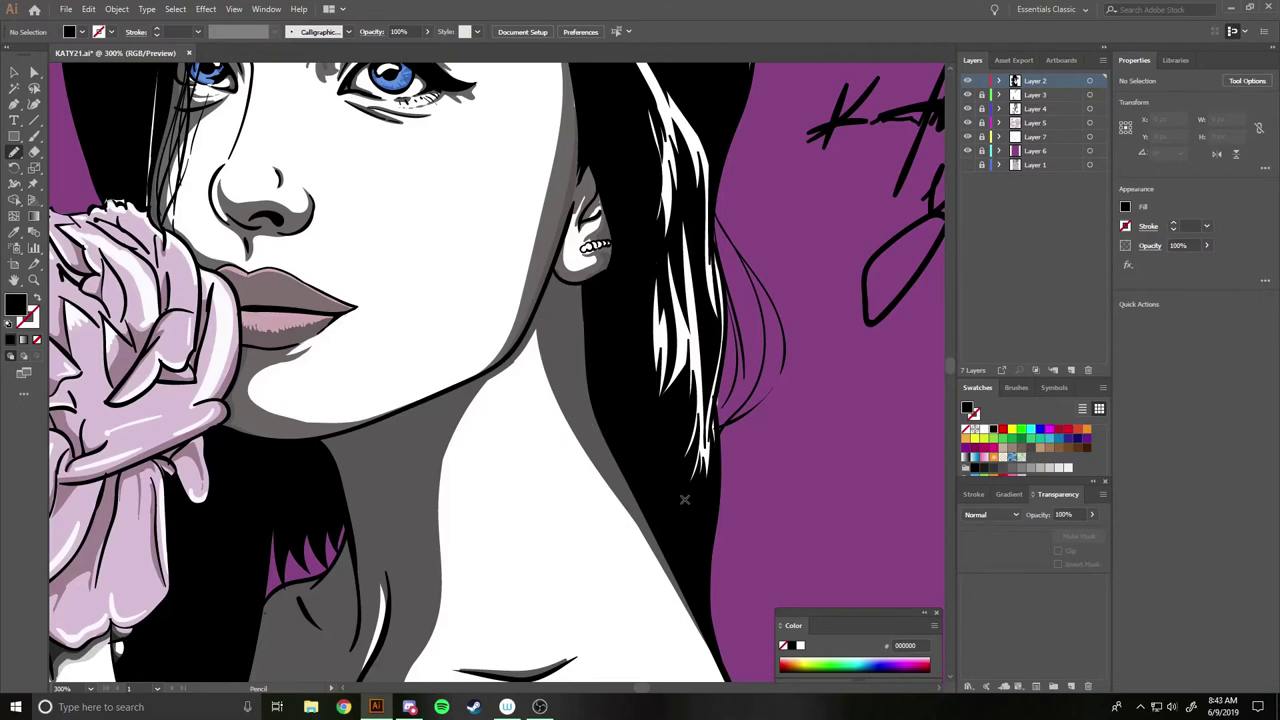
pyautogui.hscroll(1, 668, 494)
pyautogui.scroll(5, 660, 378)
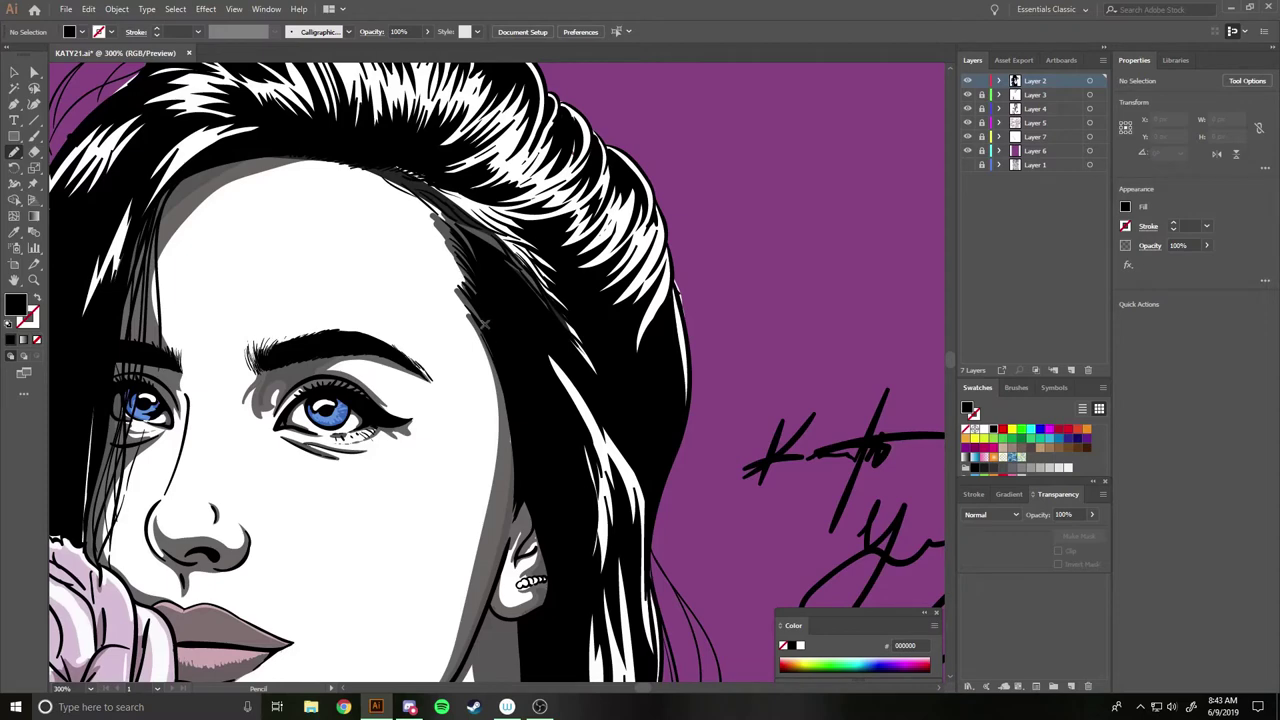
# Draw black fill along the forehead hairline to extend and smooth the hair edge.
pyautogui.moveTo(472, 290); pyautogui.dragTo(514, 272)
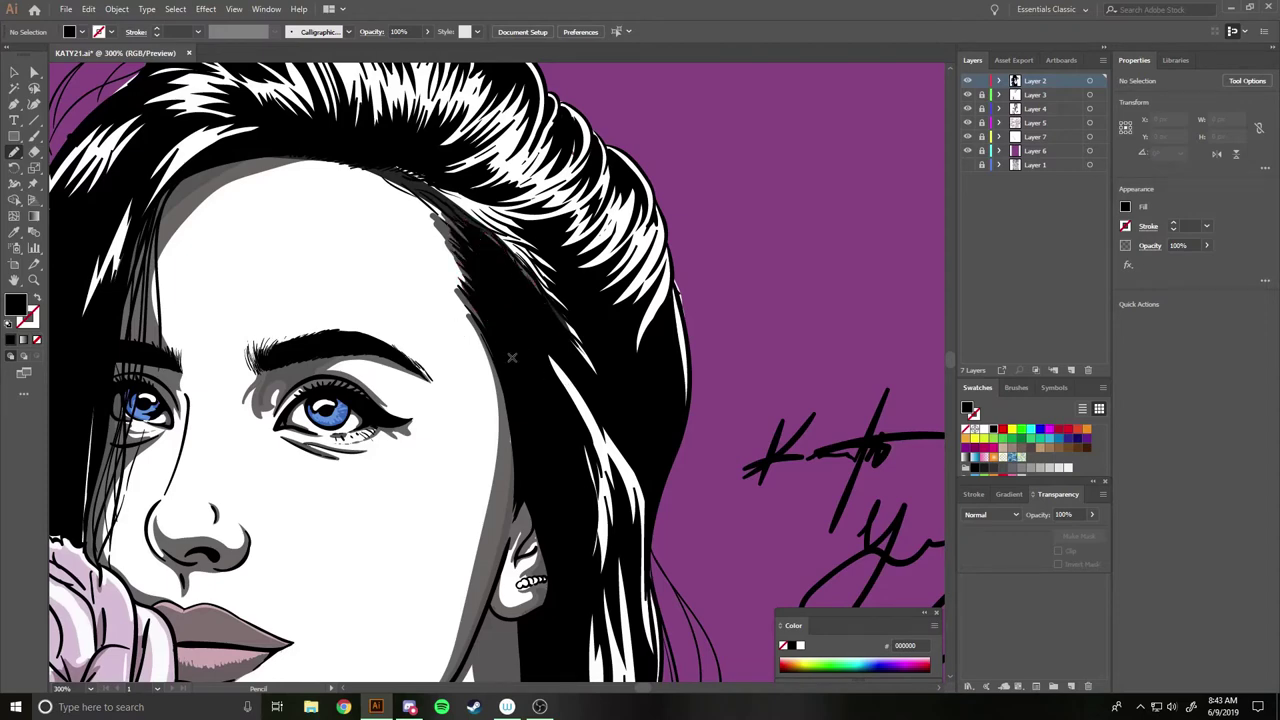
pyautogui.hotkey('ctrl', '-')
pyautogui.hotkey('ctrl', '-')
pyautogui.hotkey('ctrl', '+')
pyautogui.hotkey('ctrl', '+')
pyautogui.hotkey('ctrl', '+')
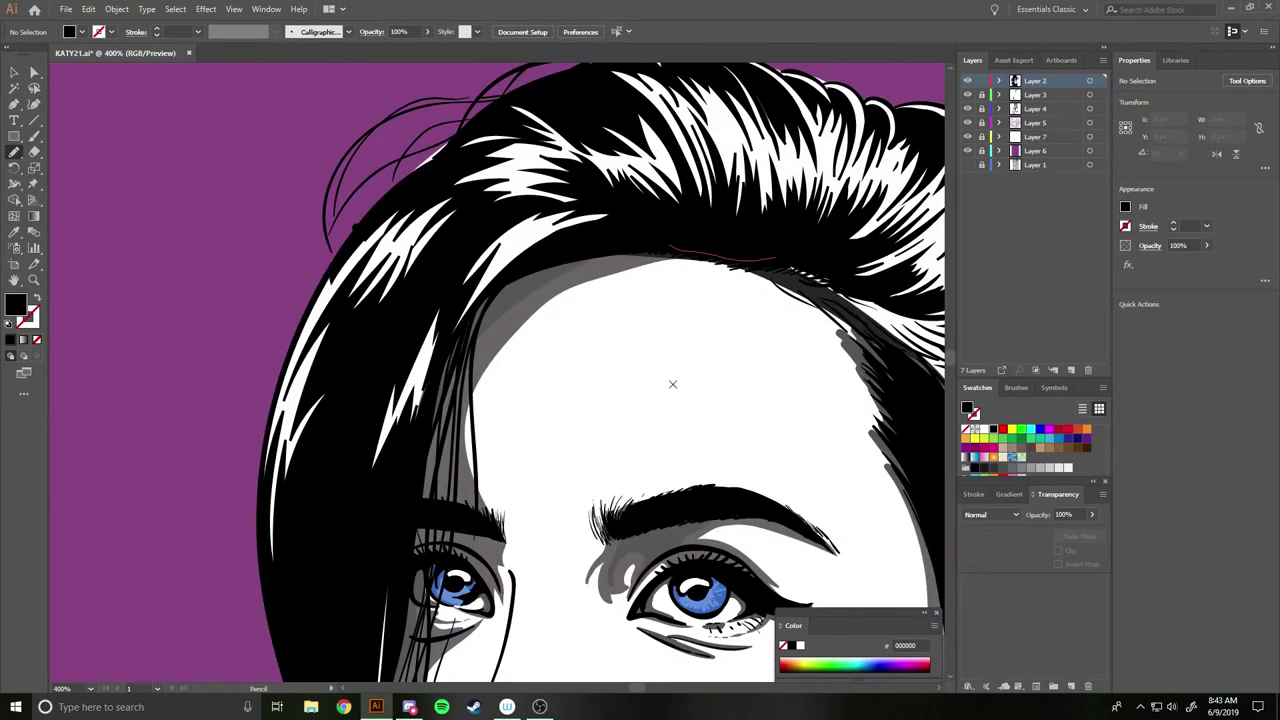
pyautogui.moveTo(662, 258); pyautogui.dragTo(588, 249)
pyautogui.moveTo(609, 268)
pyautogui.mouseDown()
pyautogui.moveTo(735, 268)
pyautogui.moveTo(511, 279)
pyautogui.mouseUp()
pyautogui.moveTo(651, 246); pyautogui.dragTo(673, 222)
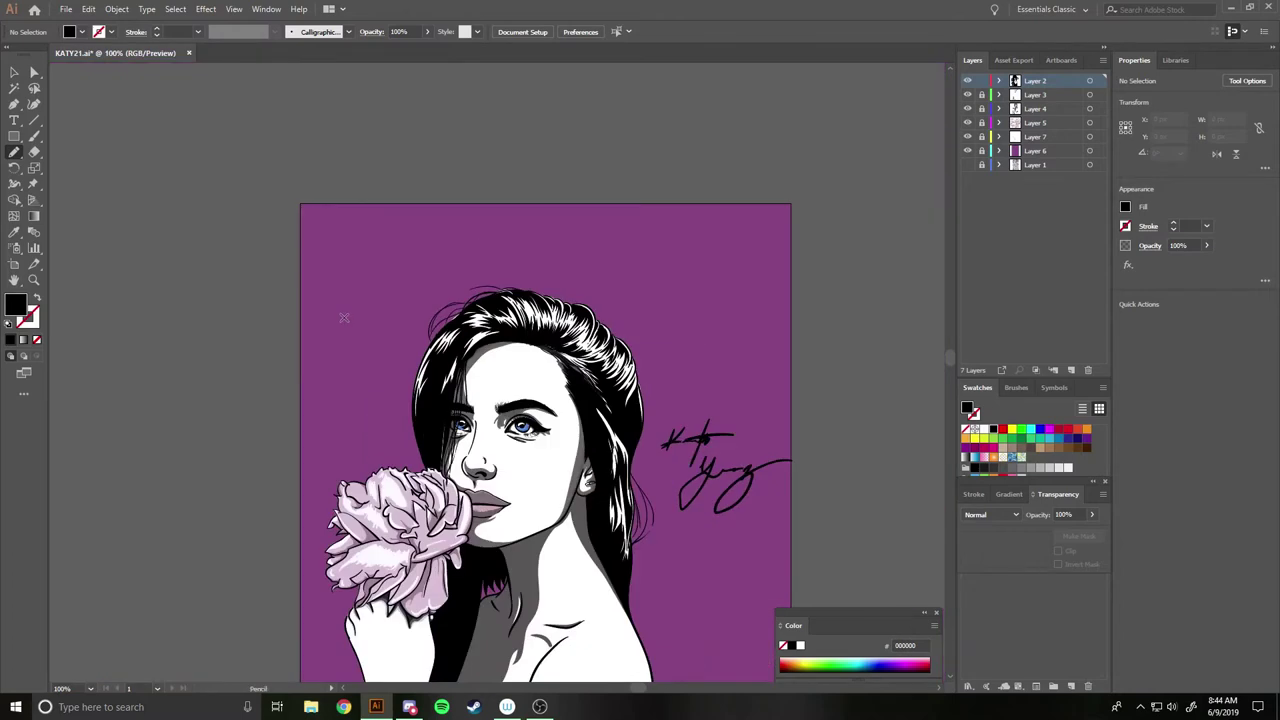
# Zoom in on the eyes and build up the right-hand eyebrow with black Pencil strokes, smoothing its top.
pyautogui.hotkey('ctrl', '+')
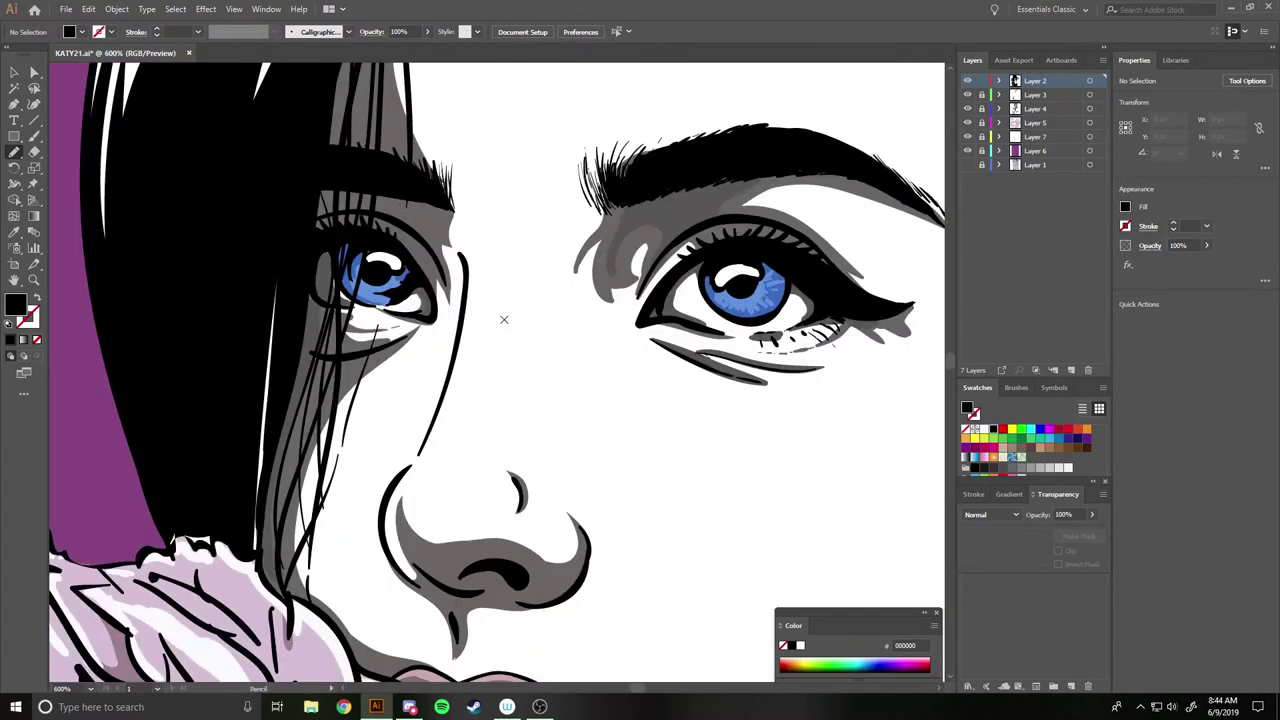
pyautogui.moveTo(391, 256); pyautogui.dragTo(363, 276)
pyautogui.moveTo(467, 314); pyautogui.dragTo(397, 313)
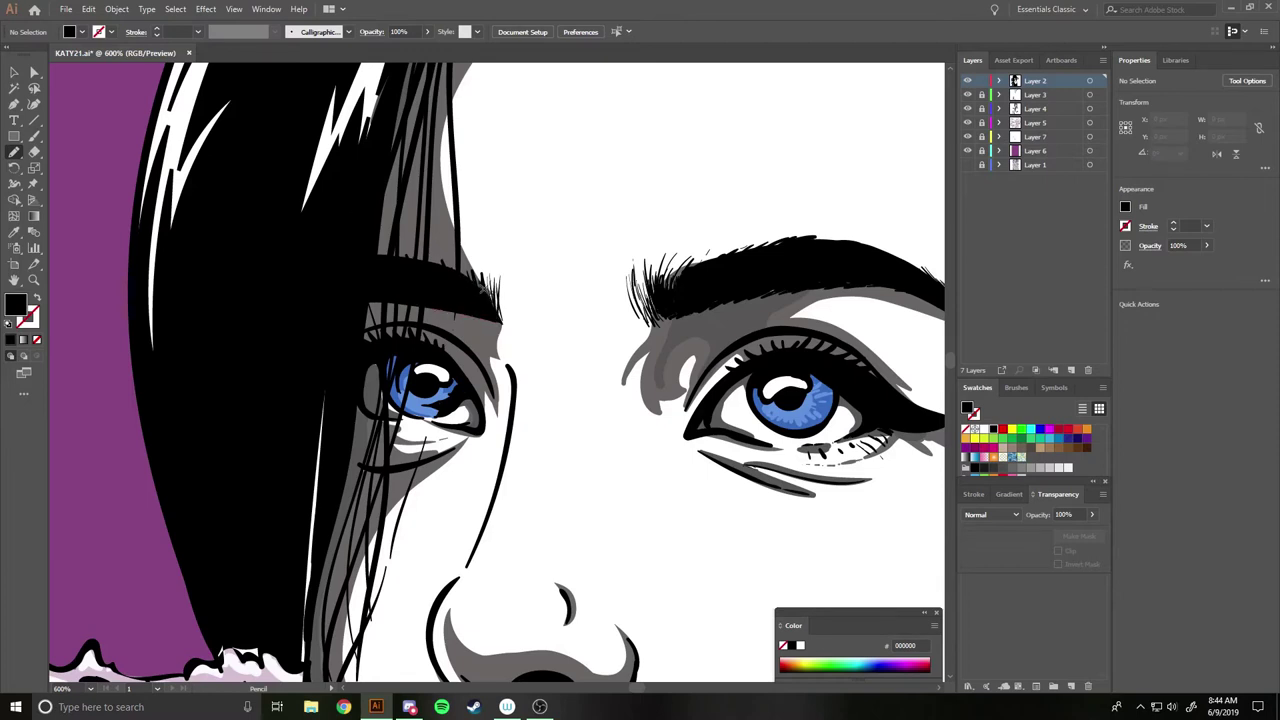
pyautogui.moveTo(384, 256); pyautogui.dragTo(382, 257)
pyautogui.moveTo(363, 300); pyautogui.dragTo(363, 300)
pyautogui.moveTo(707, 183); pyautogui.dragTo(522, 183)
pyautogui.moveTo(515, 258); pyautogui.dragTo(462, 287)
pyautogui.moveTo(590, 240); pyautogui.dragTo(600, 238)
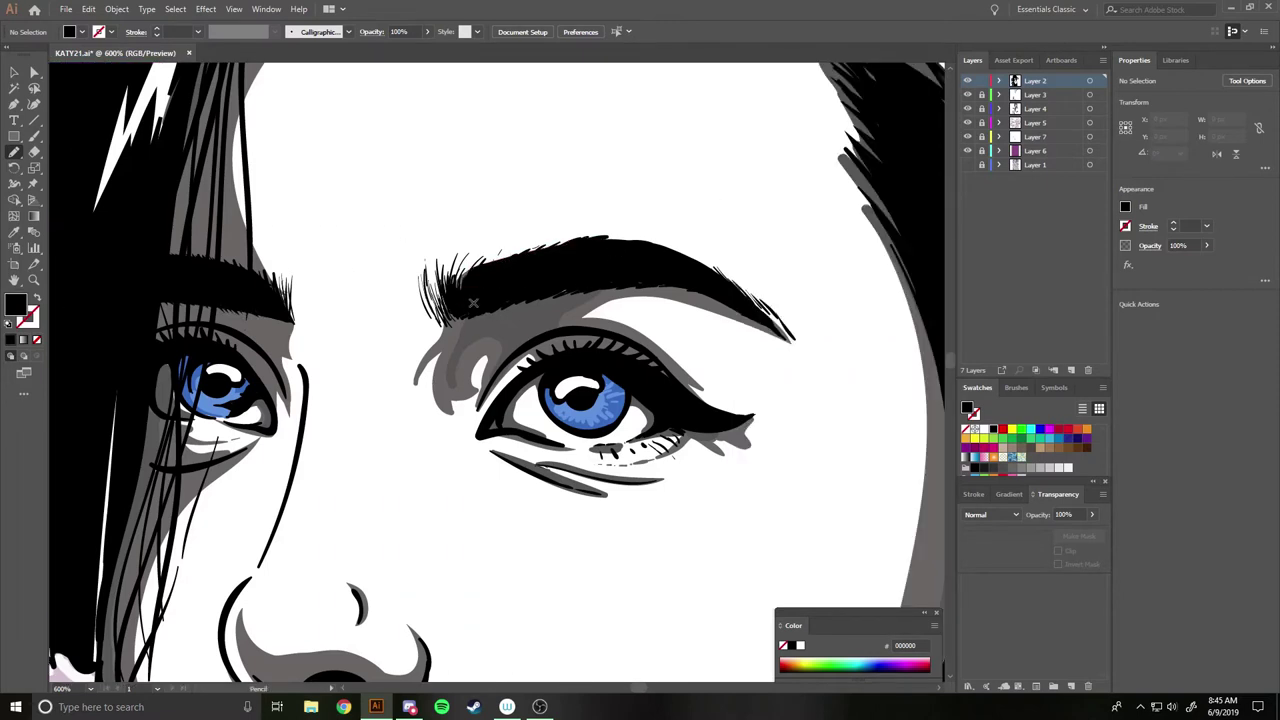
pyautogui.moveTo(503, 304)
pyautogui.mouseDown()
pyautogui.moveTo(540, 298)
pyautogui.moveTo(645, 236)
pyautogui.mouseUp()
# Set up the Paintbrush with a black stroke and no fill.
pyautogui.hotkey('ctrl', '0')
pyautogui.scroll(5, 705, 297)
pyautogui.hscroll(-5, 705, 297)
pyautogui.press('b')
pyautogui.click(1125, 226)
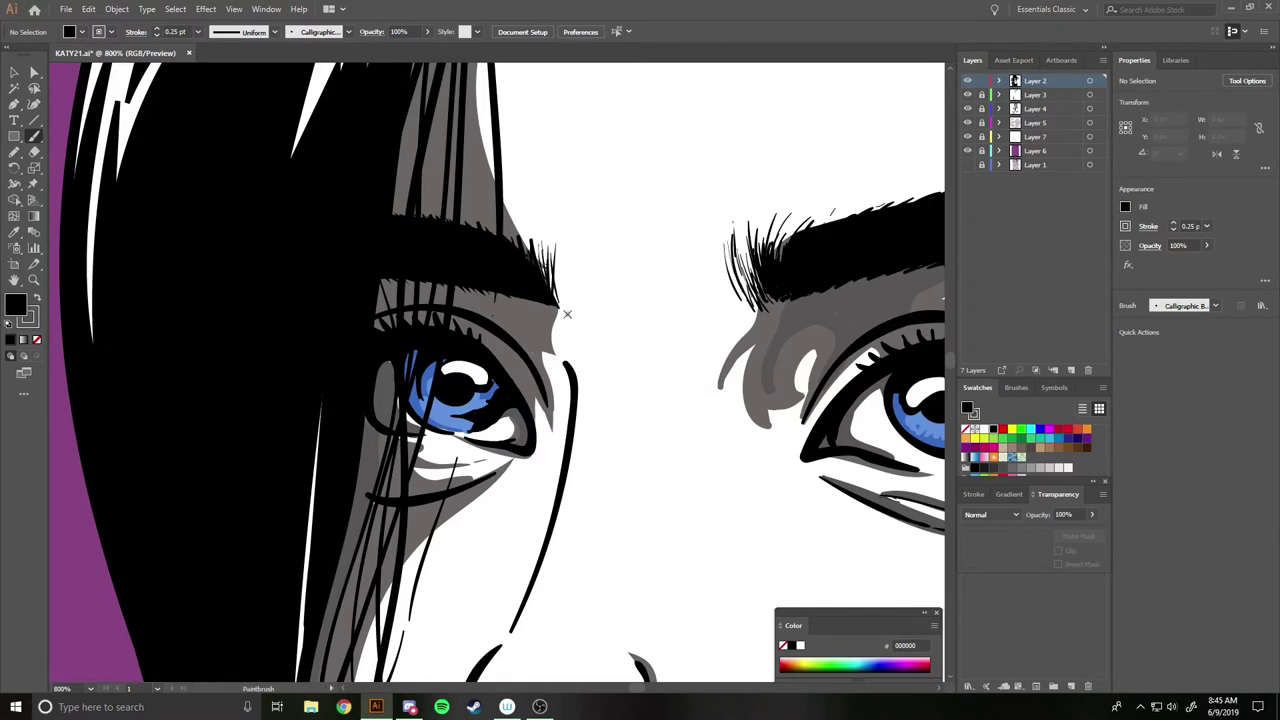
pyautogui.press('/')
# Paint fine black hairs at the inner end of the left-hand eyebrow.
pyautogui.moveTo(563, 258); pyautogui.dragTo(557, 292)
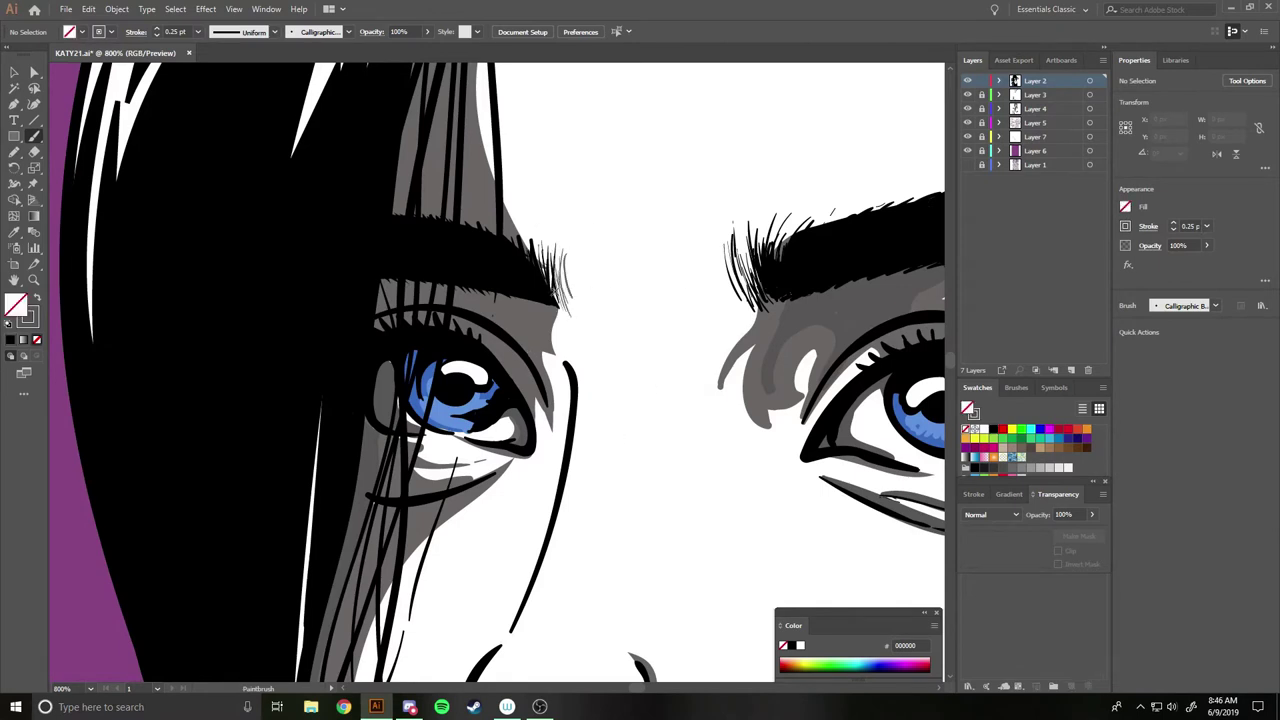
pyautogui.hotkey('ctrl', 'z')
pyautogui.hotkey('ctrl', 'z')
pyautogui.hotkey('ctrl', 'z')
pyautogui.click(38, 338)
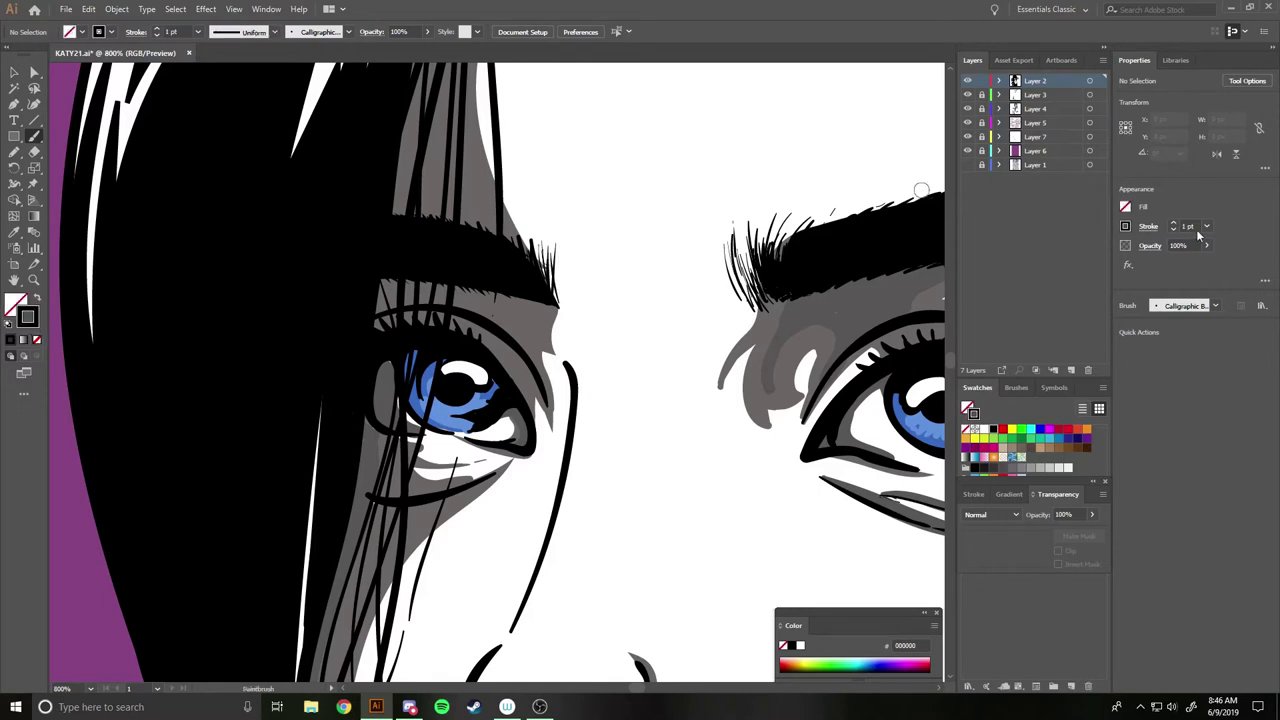
pyautogui.moveTo(564, 311); pyautogui.dragTo(561, 257)
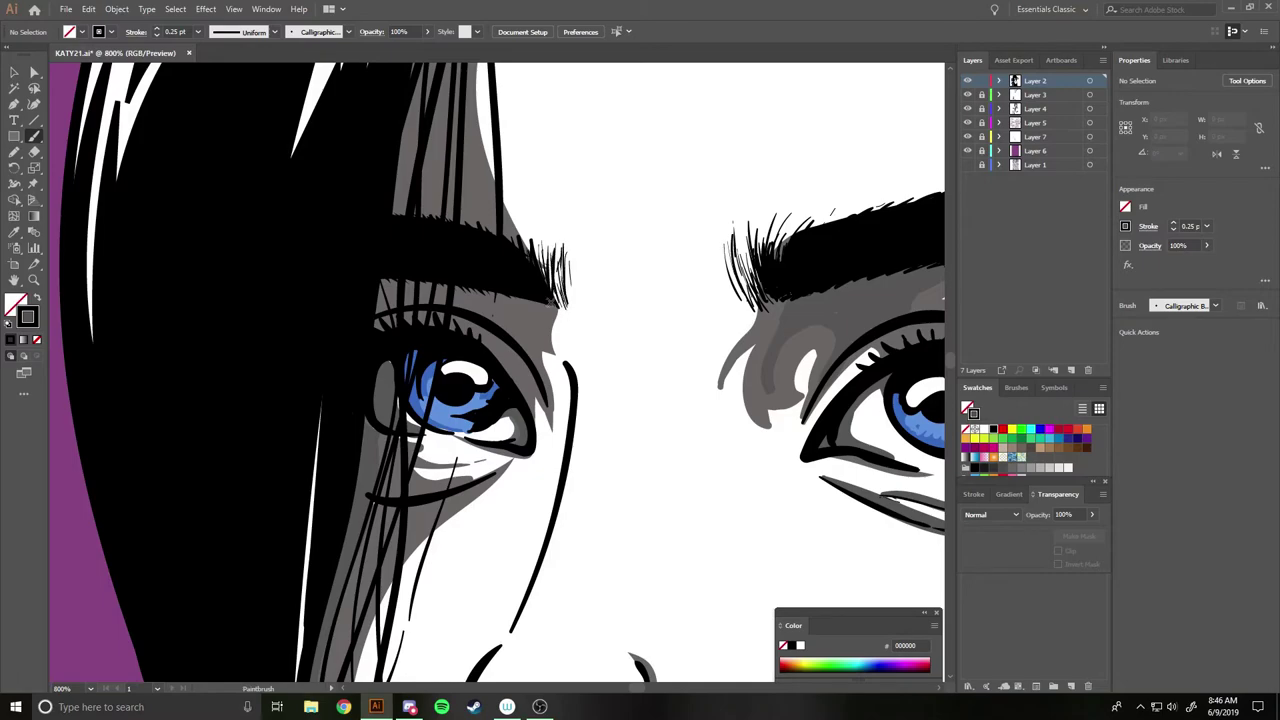
pyautogui.scroll(-3, 571, 438)
pyautogui.scroll(-3, 571, 440)
pyautogui.scroll(4, 571, 443)
pyautogui.scroll(-2, 572, 443)
pyautogui.scroll(2, 572, 443)
pyautogui.hscroll(2, 700, 380)
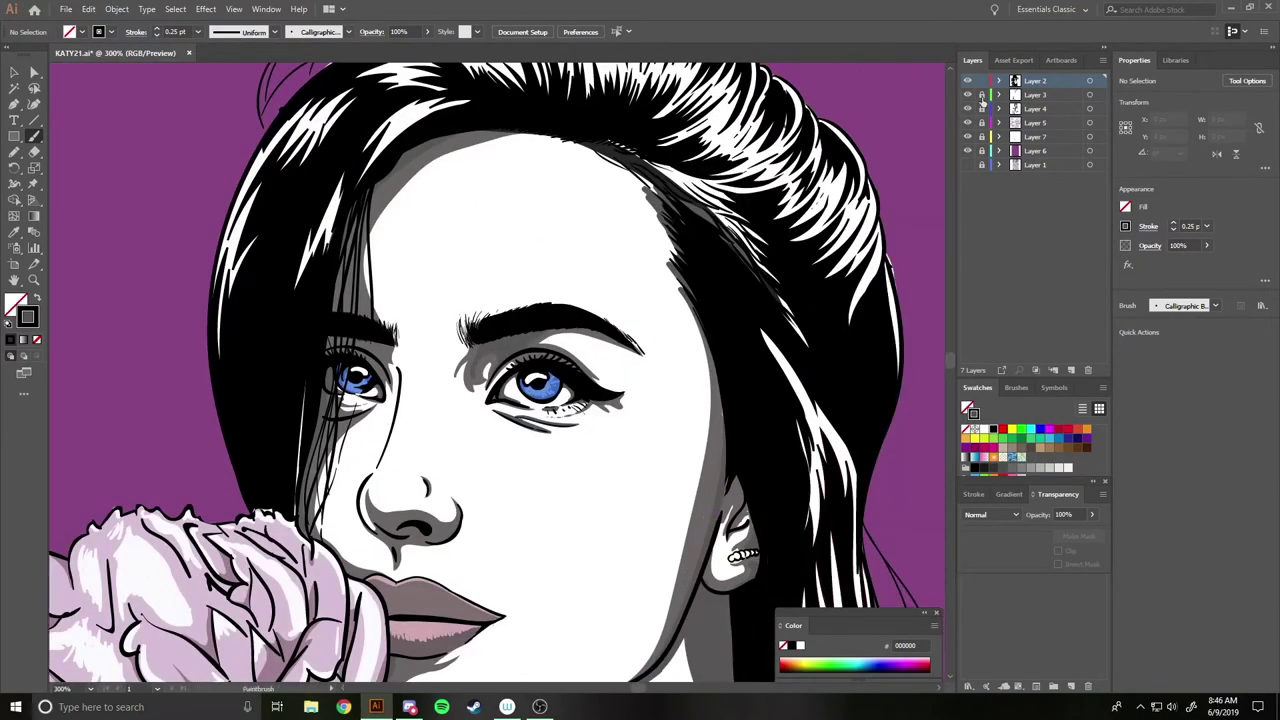
pyautogui.click(995, 95)
pyautogui.scroll(3, 597, 409)
# Delete the blue iris objects from both the left and right eyes.
pyautogui.press('v')
pyautogui.hotkey('ctrl', 'a')
pyautogui.click(436, 192)
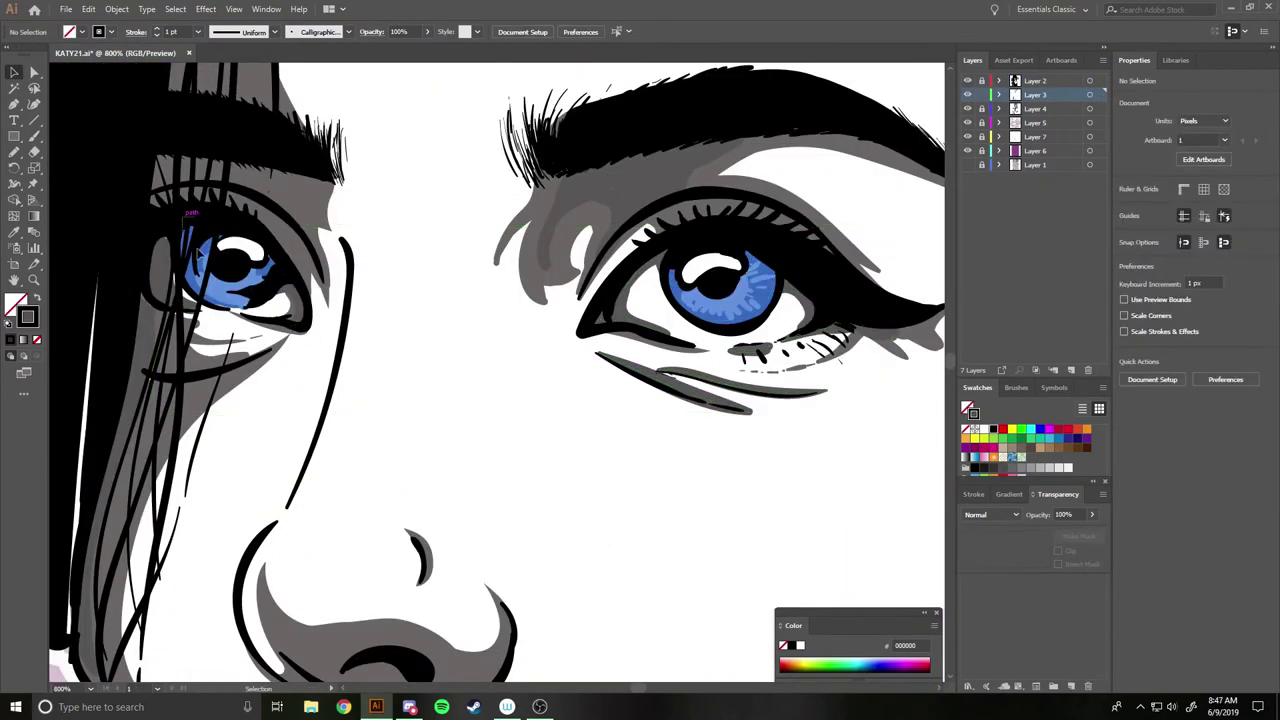
pyautogui.moveTo(228, 265); pyautogui.dragTo(233, 298)
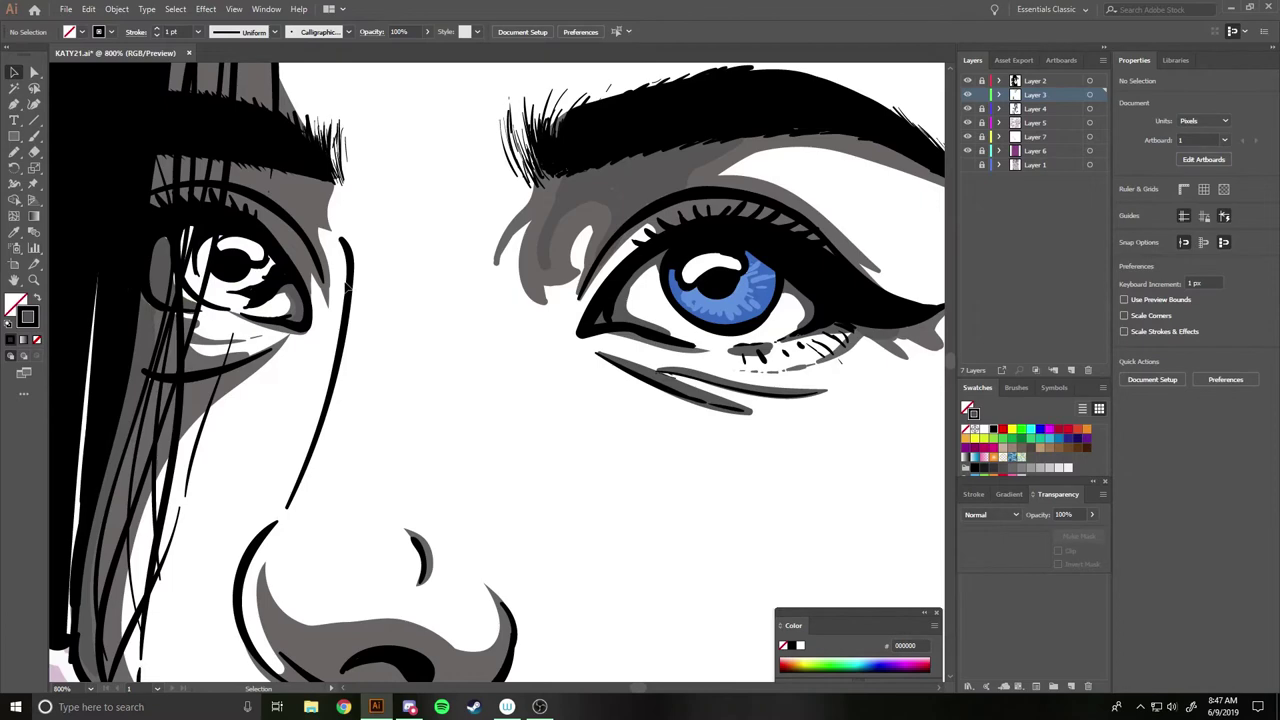
pyautogui.click(686, 256)
pyautogui.moveTo(686, 256); pyautogui.dragTo(700, 300)
pyautogui.scroll(-5, 632, 283)
pyautogui.scroll(5, 632, 283)
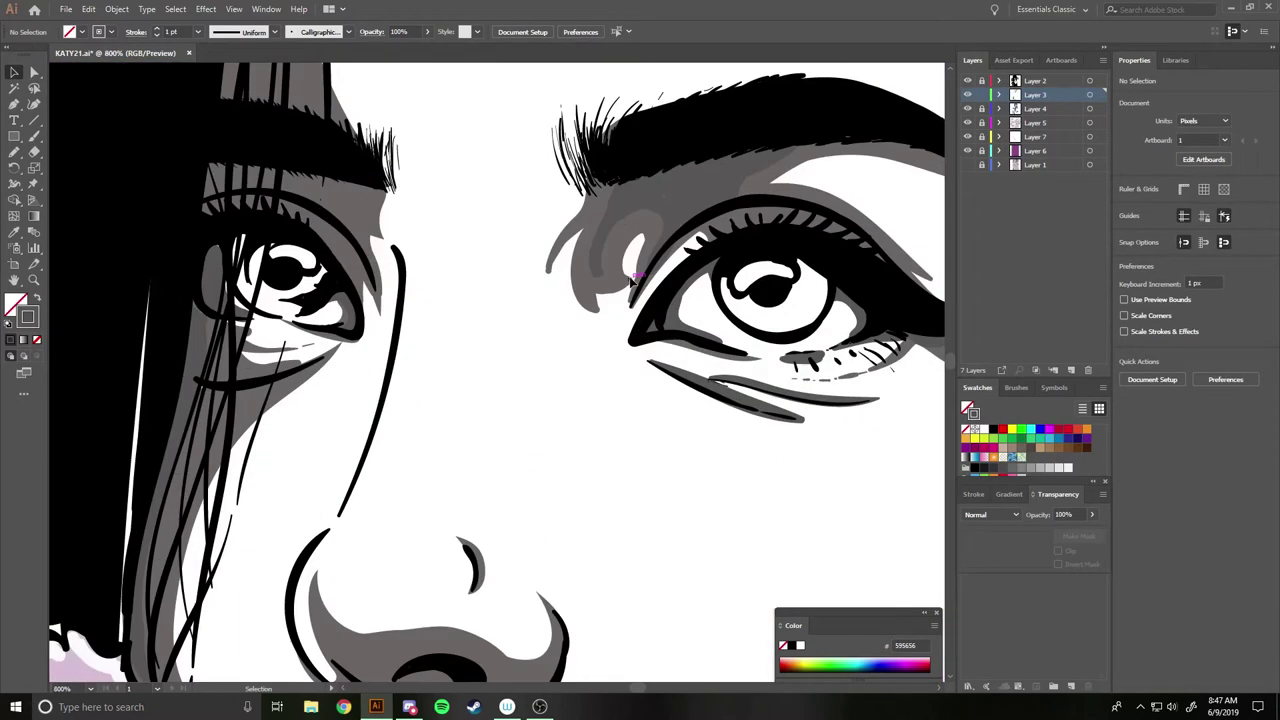
# Pick up a colour with the Eyedropper, swap fill and stroke, and ready the Pencil.
pyautogui.click(14, 232)
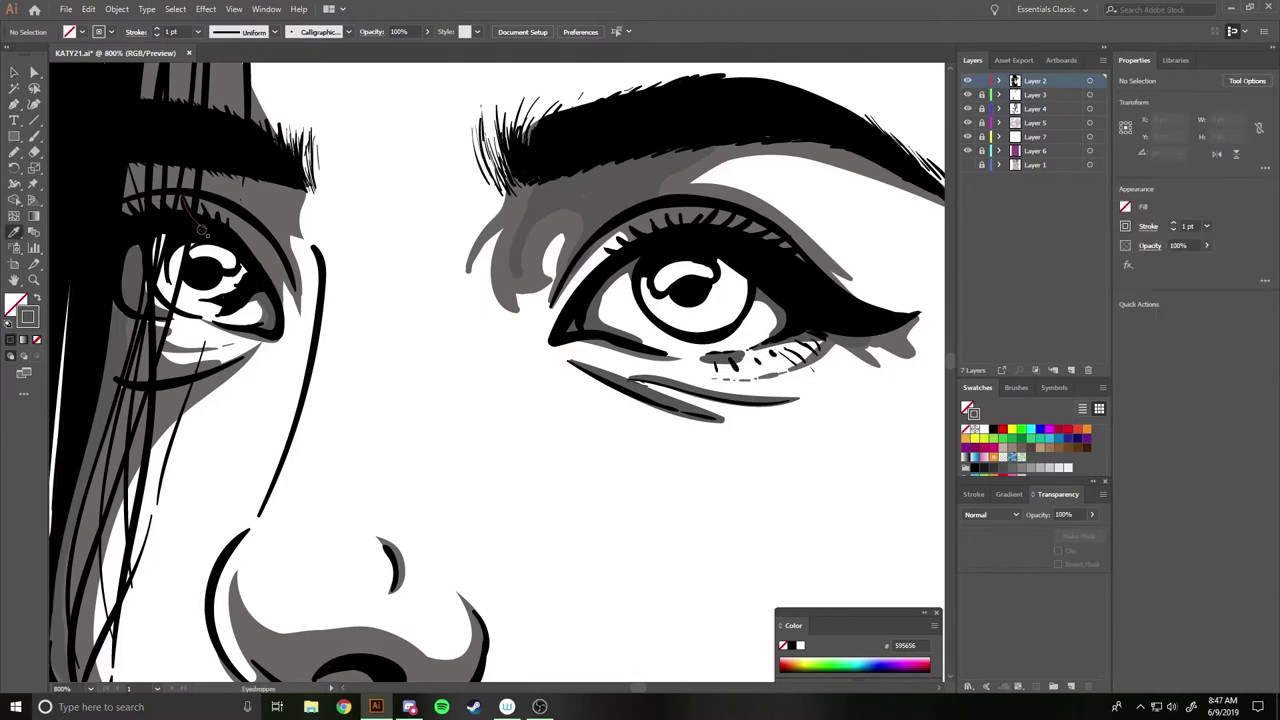
pyautogui.hotkey('shift', 'x')
pyautogui.press('n')
pyautogui.scroll(3, 470, 326)
pyautogui.scroll(2, 470, 326)
# Draw black pencil fills along the eye white's edge and around the pupil's edges.
pyautogui.moveTo(311, 208)
pyautogui.mouseDown()
pyautogui.moveTo(295, 271)
pyautogui.moveTo(348, 215)
pyautogui.mouseUp()
pyautogui.moveTo(318, 362); pyautogui.dragTo(322, 370)
pyautogui.moveTo(373, 255); pyautogui.dragTo(392, 275)
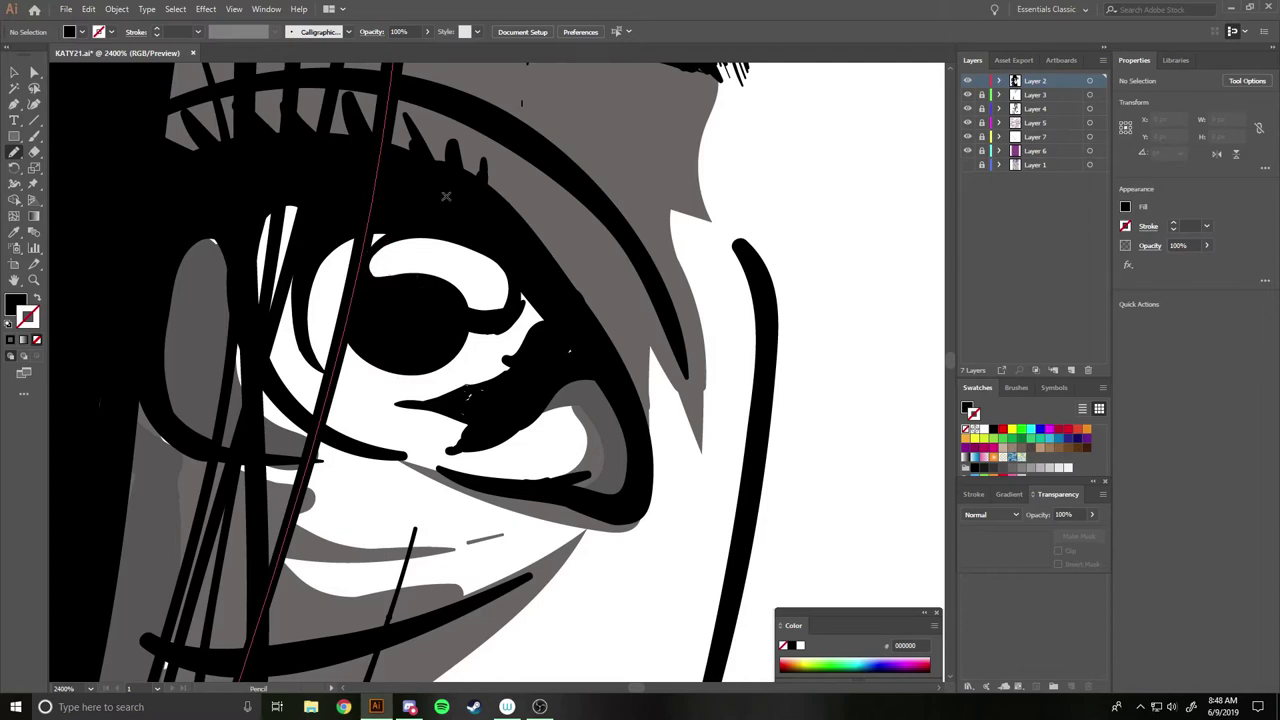
pyautogui.moveTo(502, 333)
pyautogui.mouseDown()
pyautogui.moveTo(532, 326)
pyautogui.moveTo(557, 354)
pyautogui.moveTo(540, 322)
pyautogui.mouseUp()
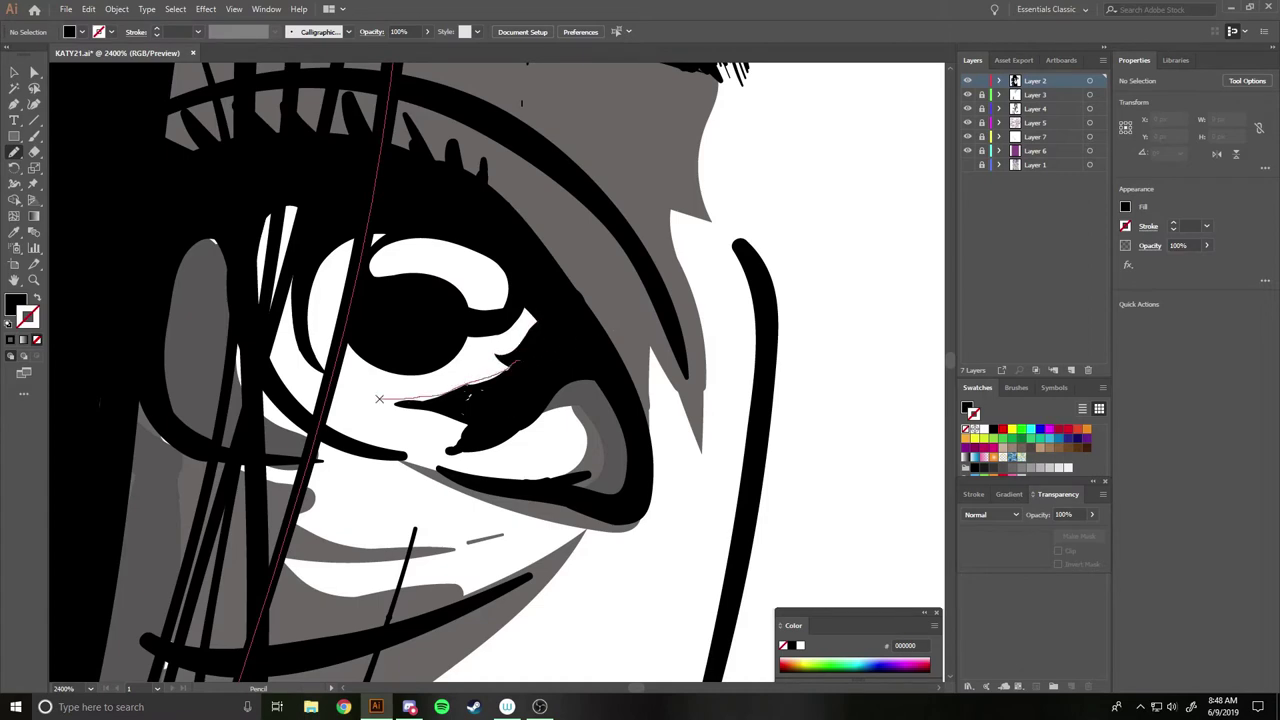
pyautogui.moveTo(453, 410); pyautogui.dragTo(504, 389)
pyautogui.moveTo(377, 397); pyautogui.dragTo(375, 398)
# Darken the lower eyelid and pupil, extend the lower lid line, then select a lash stroke.
pyautogui.moveTo(452, 445); pyautogui.dragTo(455, 447)
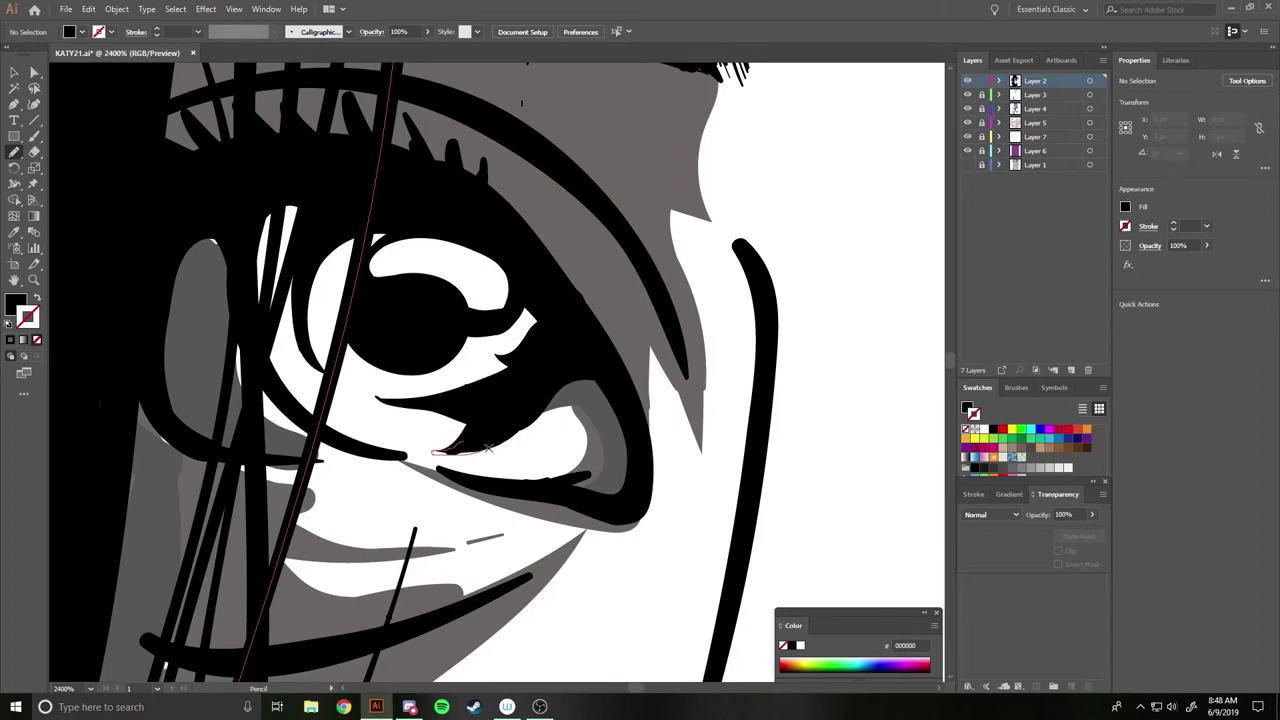
pyautogui.scroll(-5, 553, 388)
pyautogui.scroll(6, 553, 388)
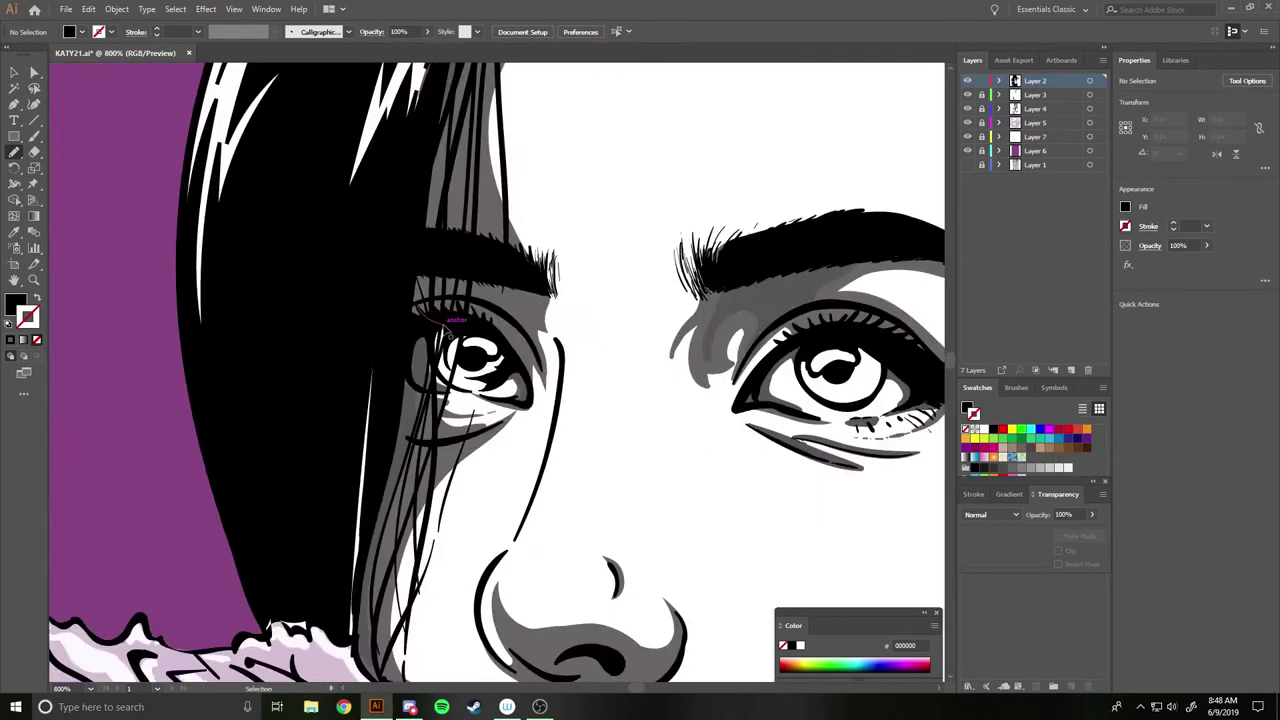
pyautogui.moveTo(355, 283); pyautogui.dragTo(443, 324)
pyautogui.moveTo(550, 503); pyautogui.dragTo(485, 500)
pyautogui.scroll(5, 518, 147)
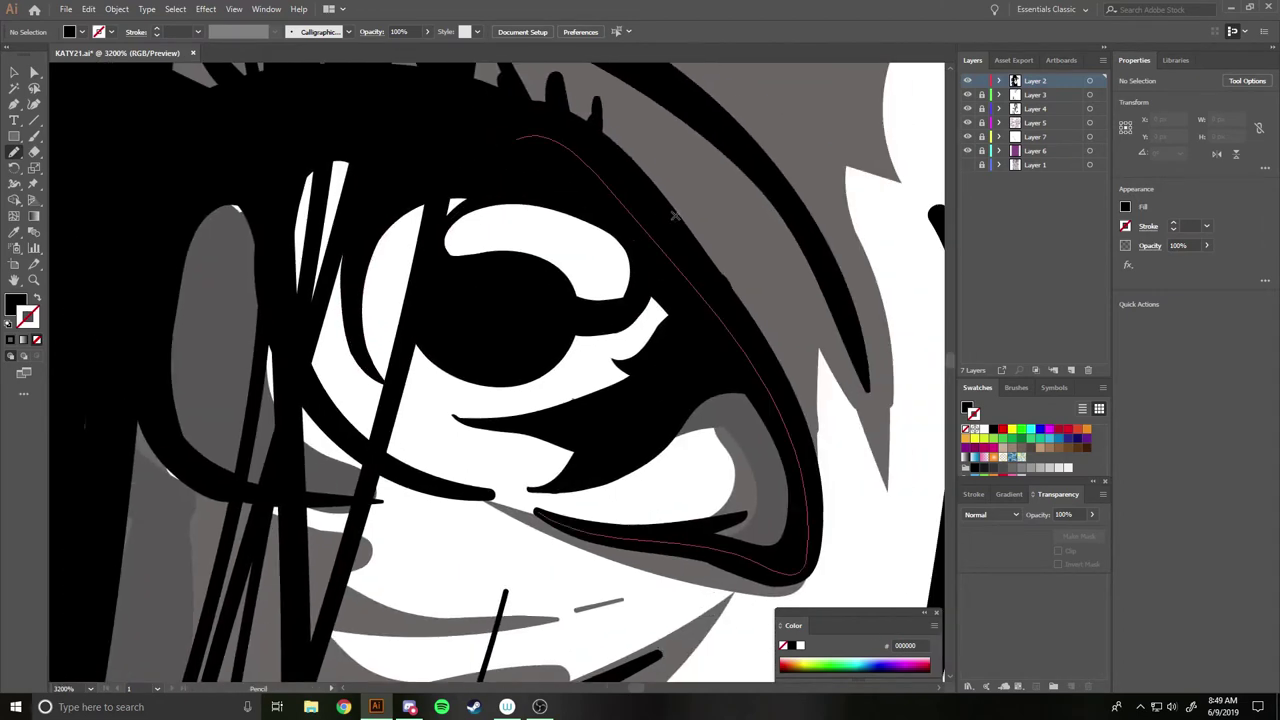
pyautogui.press('v')
pyautogui.click(270, 270)
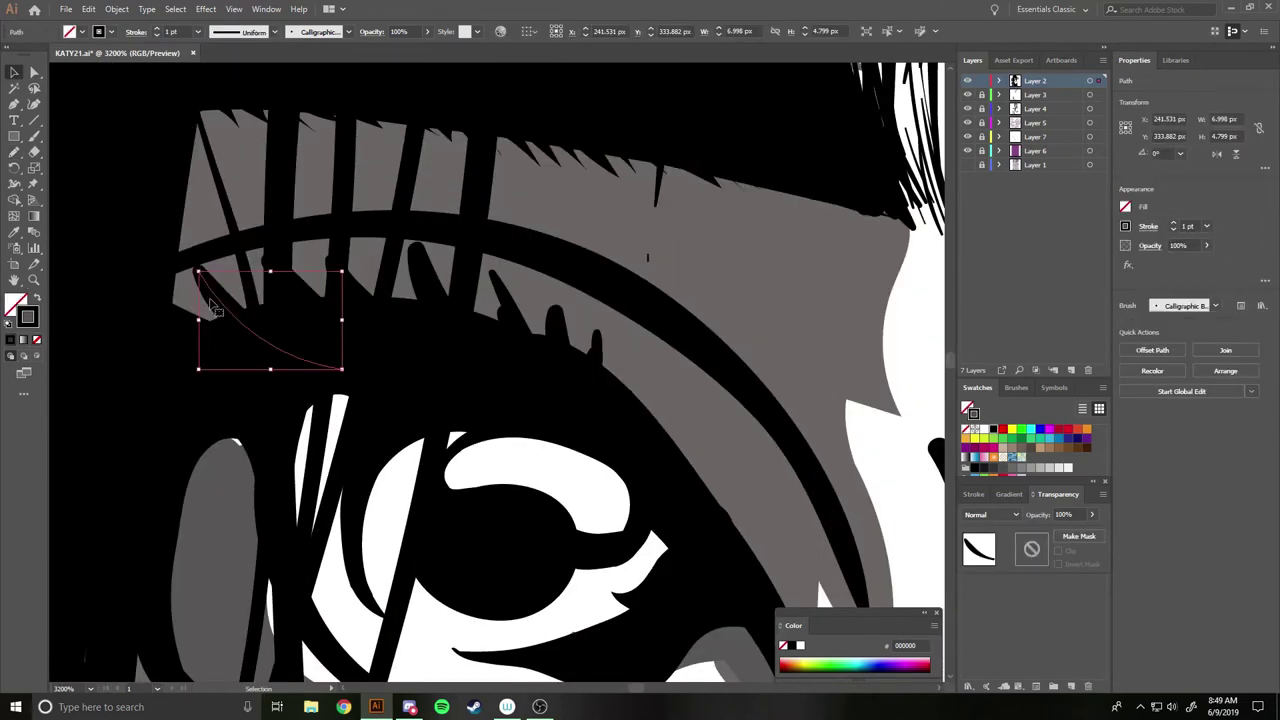
# Delete four small existing lash strokes from the upper lid.
pyautogui.press('Delete')
pyautogui.click(515, 315)
pyautogui.press('Delete')
pyautogui.click(560, 330)
pyautogui.press('Delete')
pyautogui.click(590, 360)
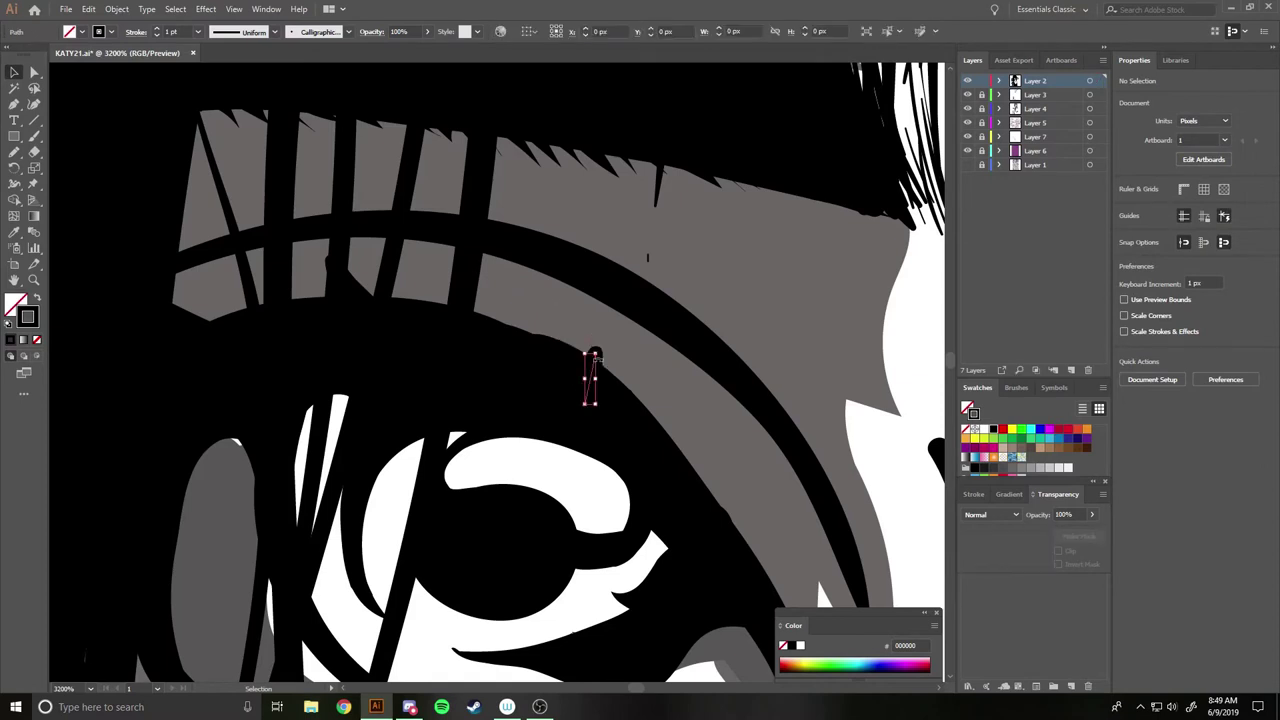
pyautogui.press('Delete')
# Set the Paintbrush to the small Calligraphic brush.
pyautogui.press('b')
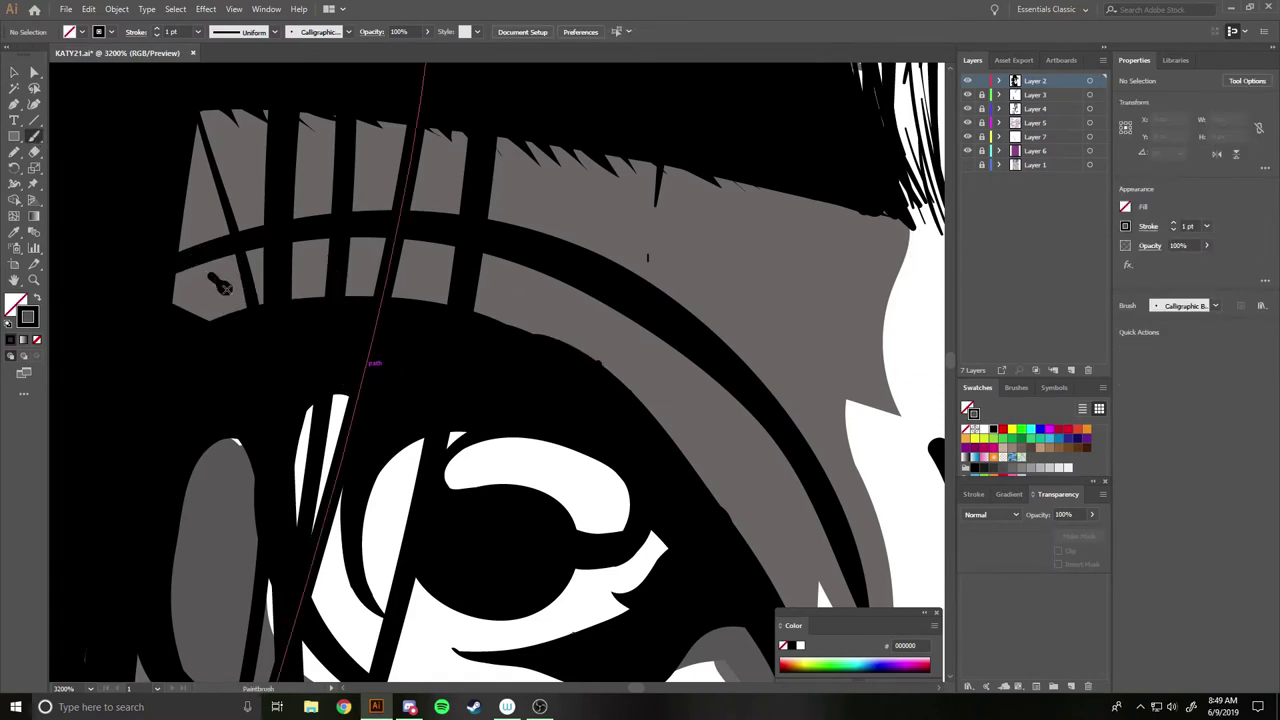
pyautogui.click(1215, 305)
pyautogui.doubleClick(1184, 336)
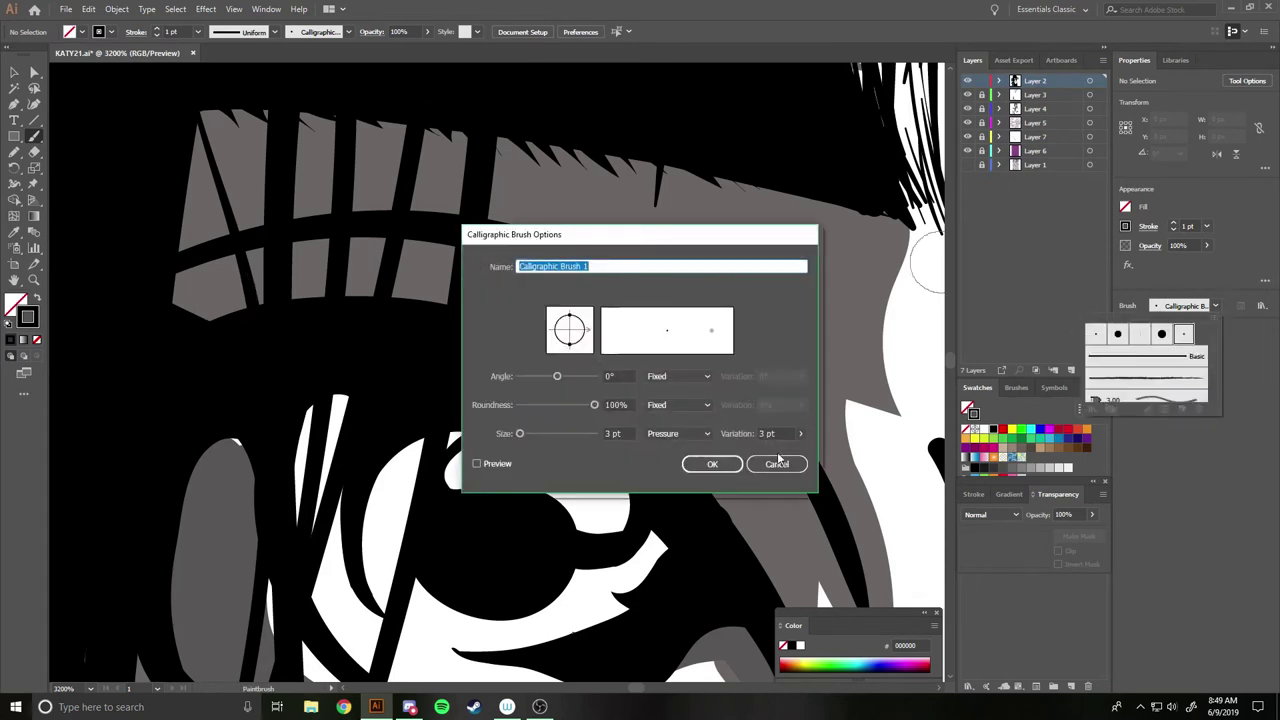
pyautogui.click(712, 464)
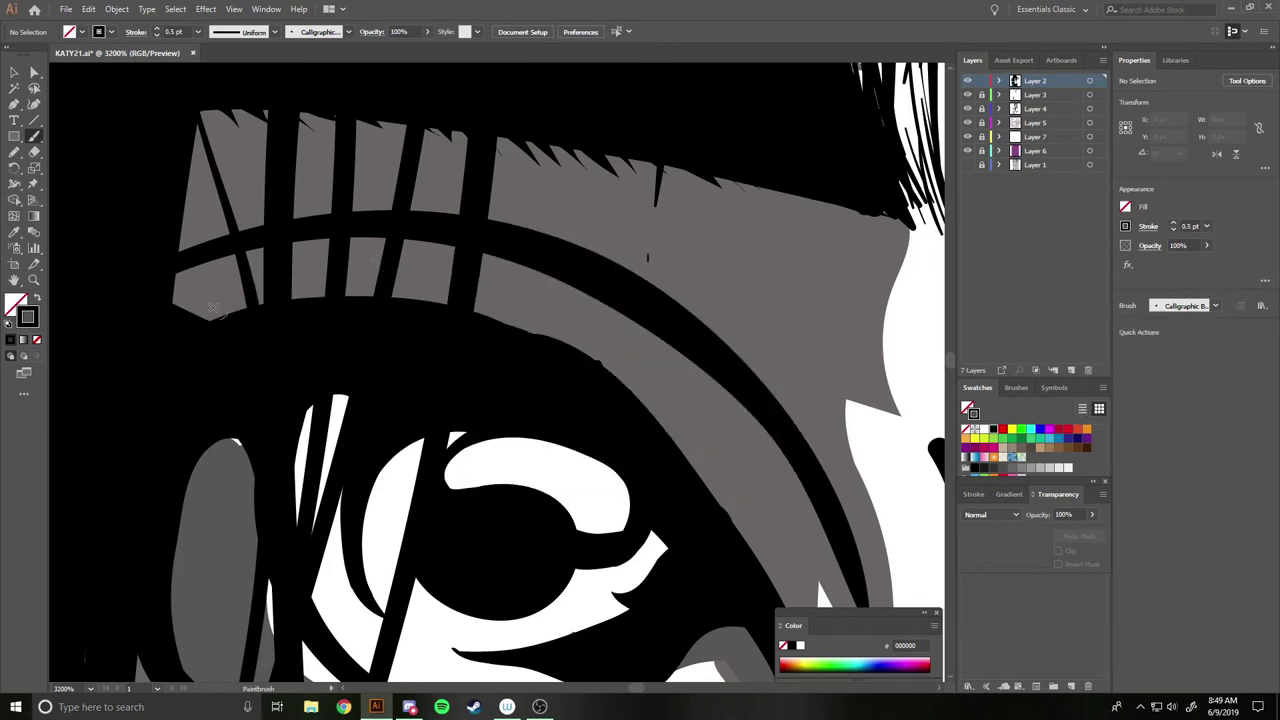
# Paint black lash strokes across the grey eyelid band, redrawing one longer.
pyautogui.moveTo(207, 252); pyautogui.dragTo(245, 310)
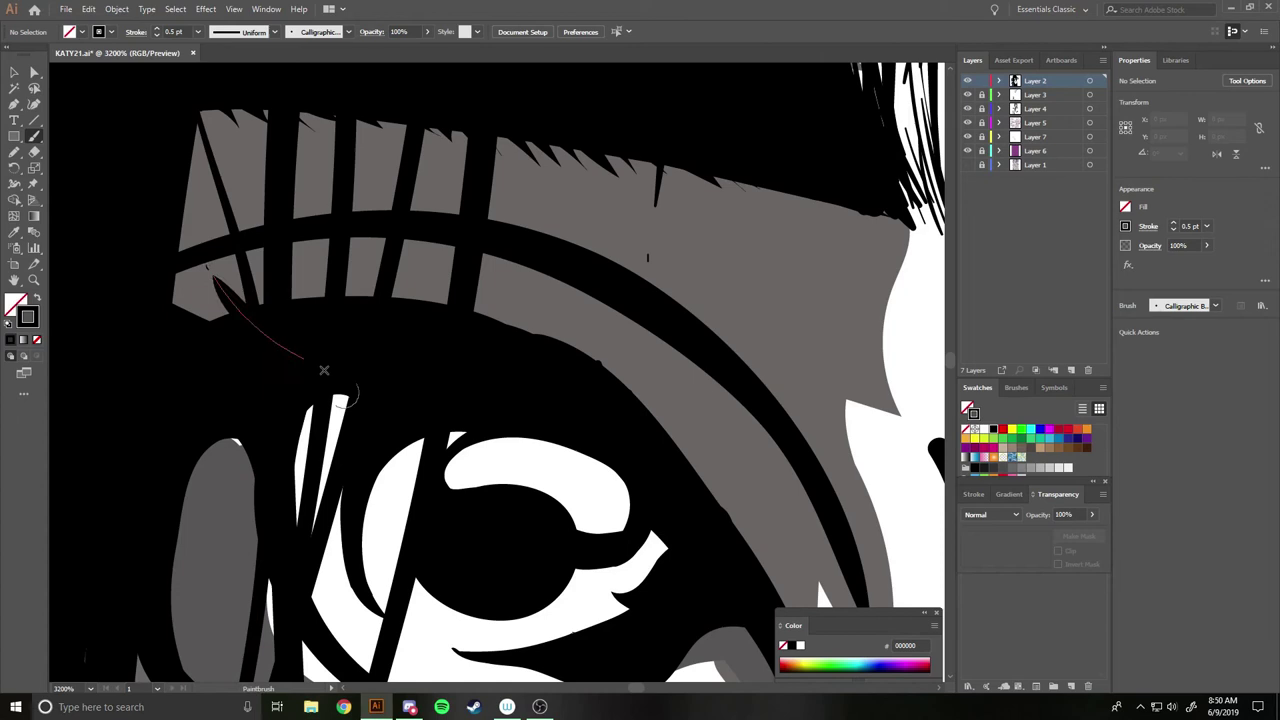
pyautogui.moveTo(298, 258)
pyautogui.mouseDown()
pyautogui.moveTo(325, 296)
pyautogui.moveTo(373, 296)
pyautogui.mouseUp()
pyautogui.moveTo(413, 255)
pyautogui.mouseDown()
pyautogui.moveTo(437, 299)
pyautogui.moveTo(506, 320)
pyautogui.mouseUp()
pyautogui.hotkey('ctrl', 'z')
pyautogui.moveTo(503, 264)
pyautogui.mouseDown()
pyautogui.moveTo(509, 325)
pyautogui.moveTo(585, 390)
pyautogui.mouseUp()
# Paint longer spiky lashes toward the eye's outer corner.
pyautogui.moveTo(610, 325)
pyautogui.mouseDown()
pyautogui.moveTo(600, 370)
pyautogui.moveTo(630, 401)
pyautogui.mouseUp()
pyautogui.moveTo(716, 406); pyautogui.dragTo(668, 446)
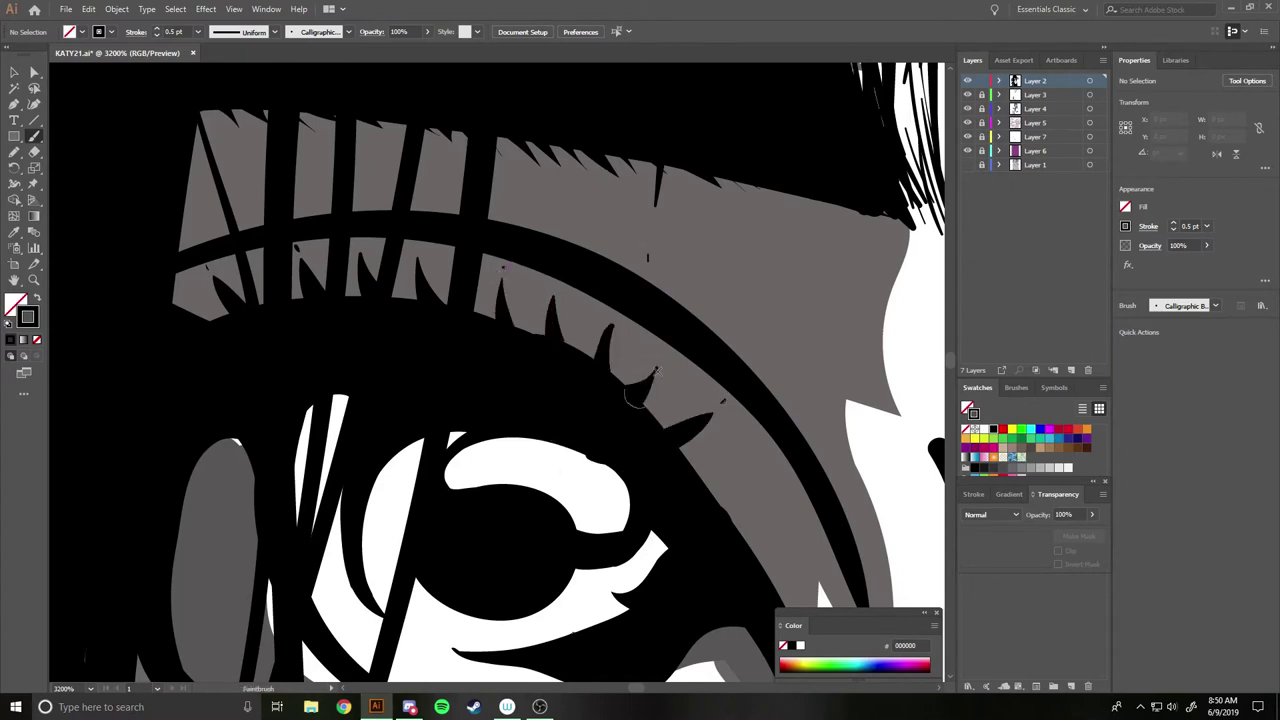
pyautogui.hotkey('ctrl', 'z')
pyautogui.moveTo(607, 327); pyautogui.dragTo(615, 428)
pyautogui.moveTo(718, 406); pyautogui.dragTo(655, 436)
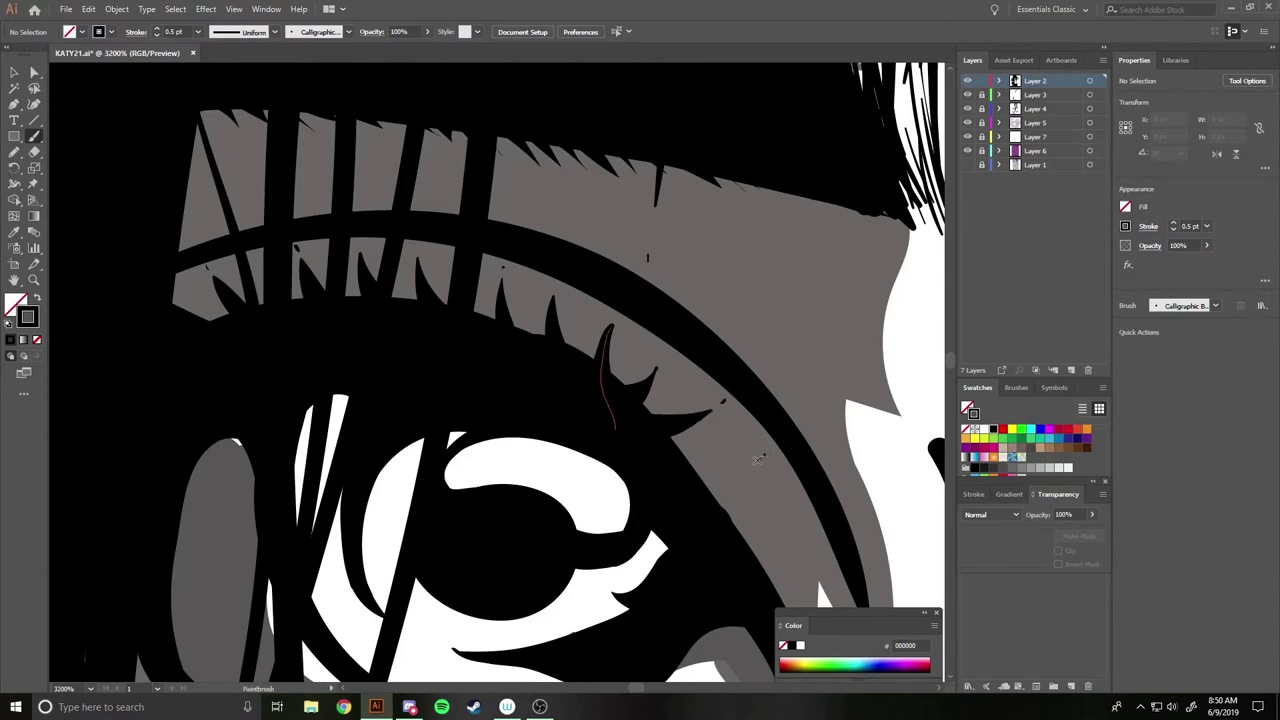
pyautogui.scroll(-3, 646, 472)
# On Layer 3, set the fill colour to near-black blue 070916.
pyautogui.scroll(-5, 640, 470)
pyautogui.scroll(4, 595, 437)
pyautogui.scroll(4, 595, 437)
pyautogui.scroll(-2, 590, 440)
pyautogui.scroll(1, 576, 503)
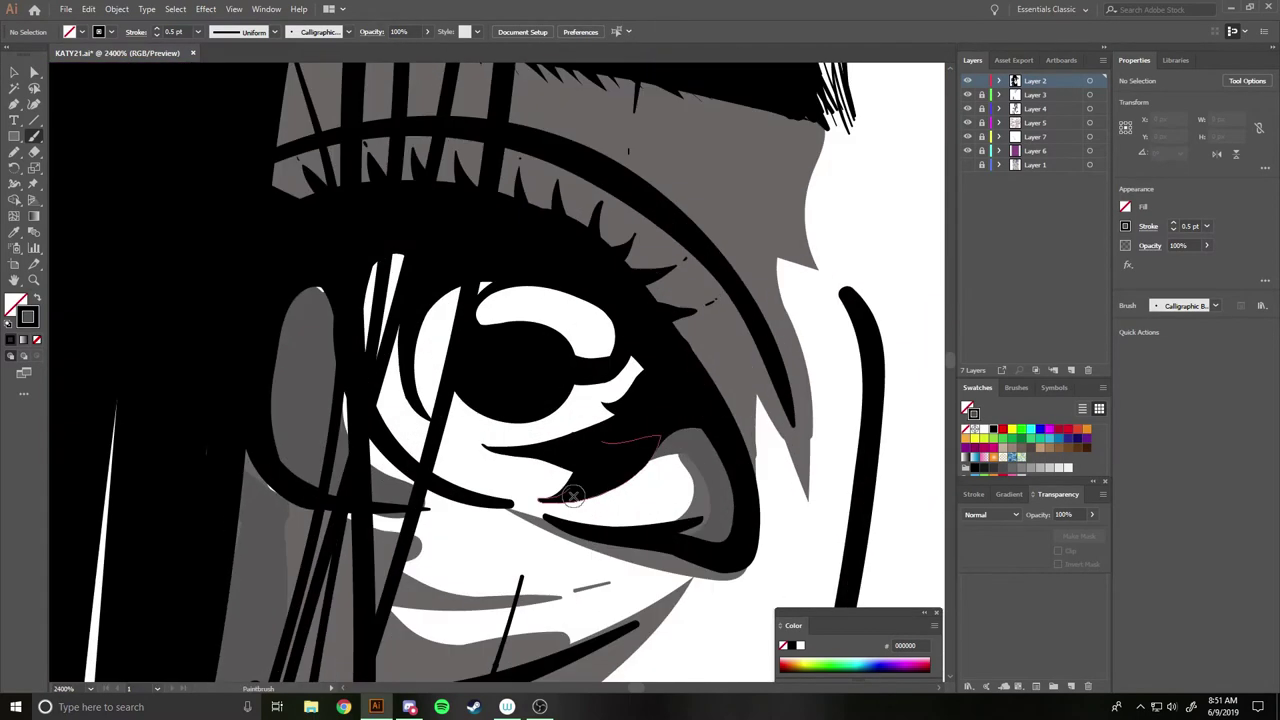
pyautogui.scroll(-1, 576, 503)
pyautogui.click(1040, 96)
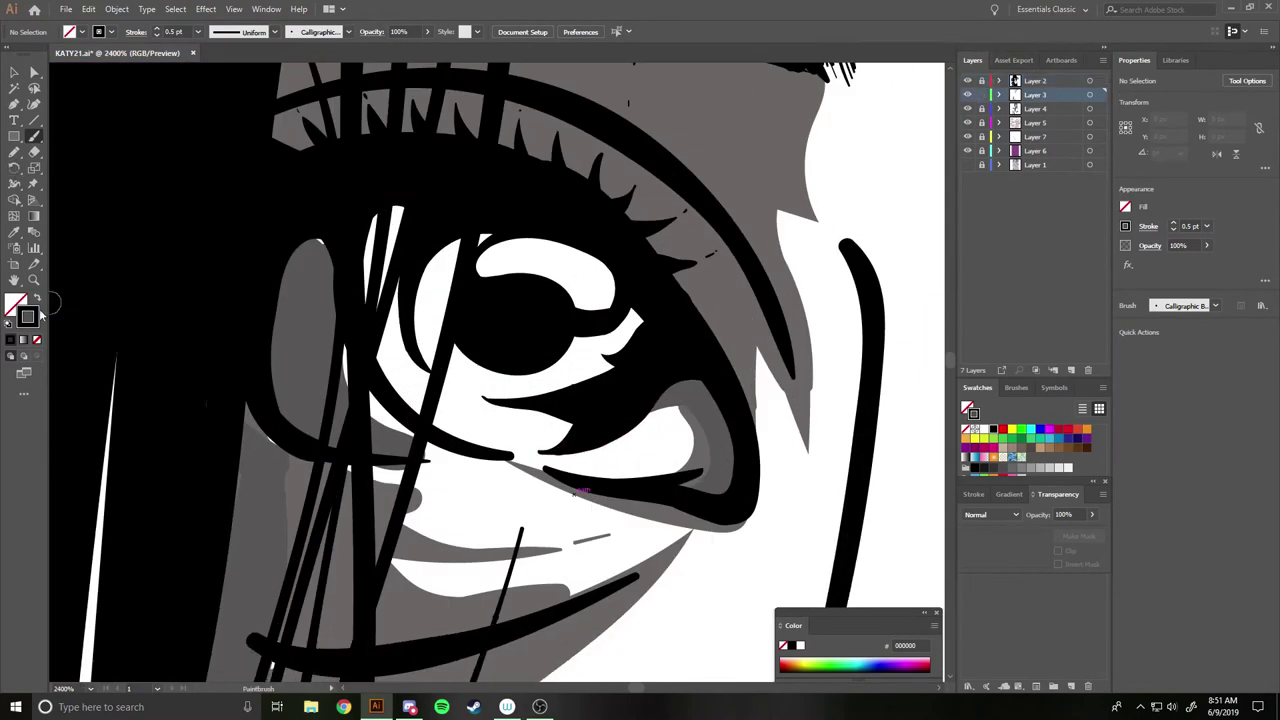
pyautogui.doubleClick(28, 317)
pyautogui.click(657, 339)
pyautogui.moveTo(660, 340)
pyautogui.mouseDown()
pyautogui.moveTo(660, 382)
pyautogui.moveTo(660, 312)
pyautogui.moveTo(660, 325)
pyautogui.mouseUp()
pyautogui.moveTo(582, 300); pyautogui.dragTo(585, 417)
pyautogui.click(780, 268)
# Pencil a closed 070916 shape with no stroke over the left eye's iris.
pyautogui.click(14, 152)
pyautogui.hotkey('shift', 'x')
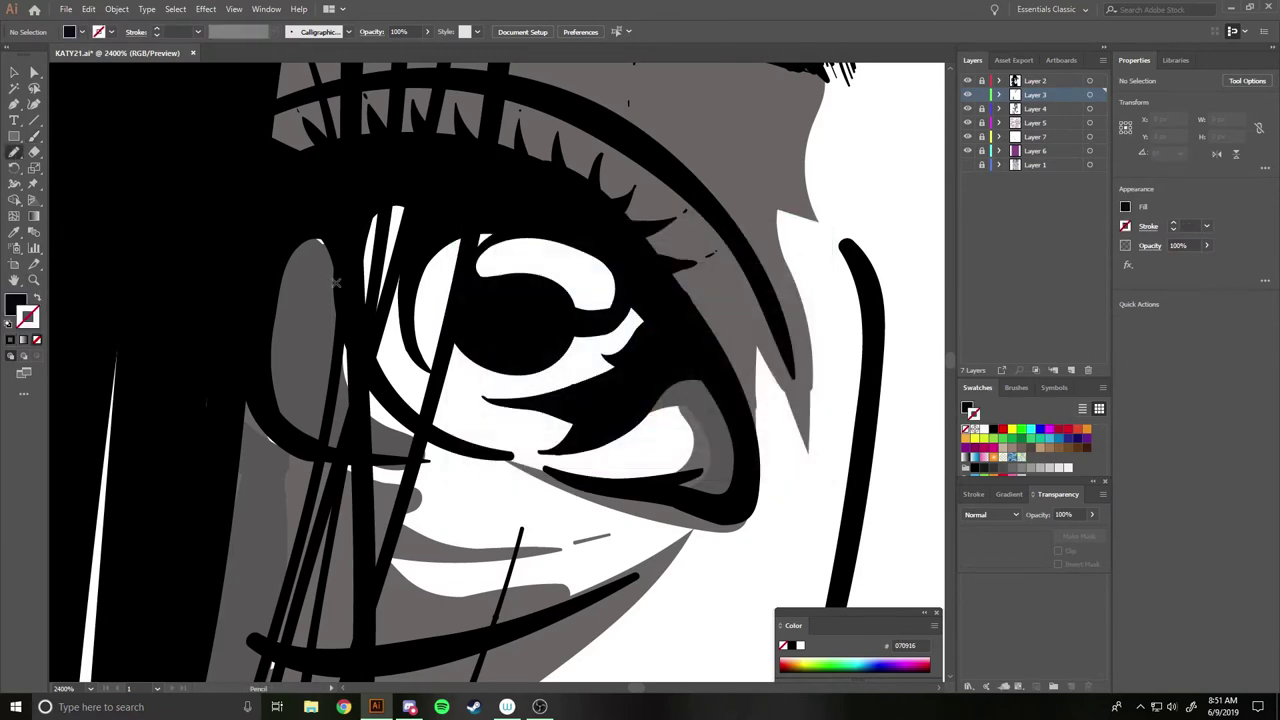
pyautogui.moveTo(440, 194)
pyautogui.mouseDown()
pyautogui.moveTo(405, 425)
pyautogui.moveTo(525, 455)
pyautogui.moveTo(662, 330)
pyautogui.moveTo(470, 250)
pyautogui.mouseUp()
pyautogui.hotkey('ctrl', '+')
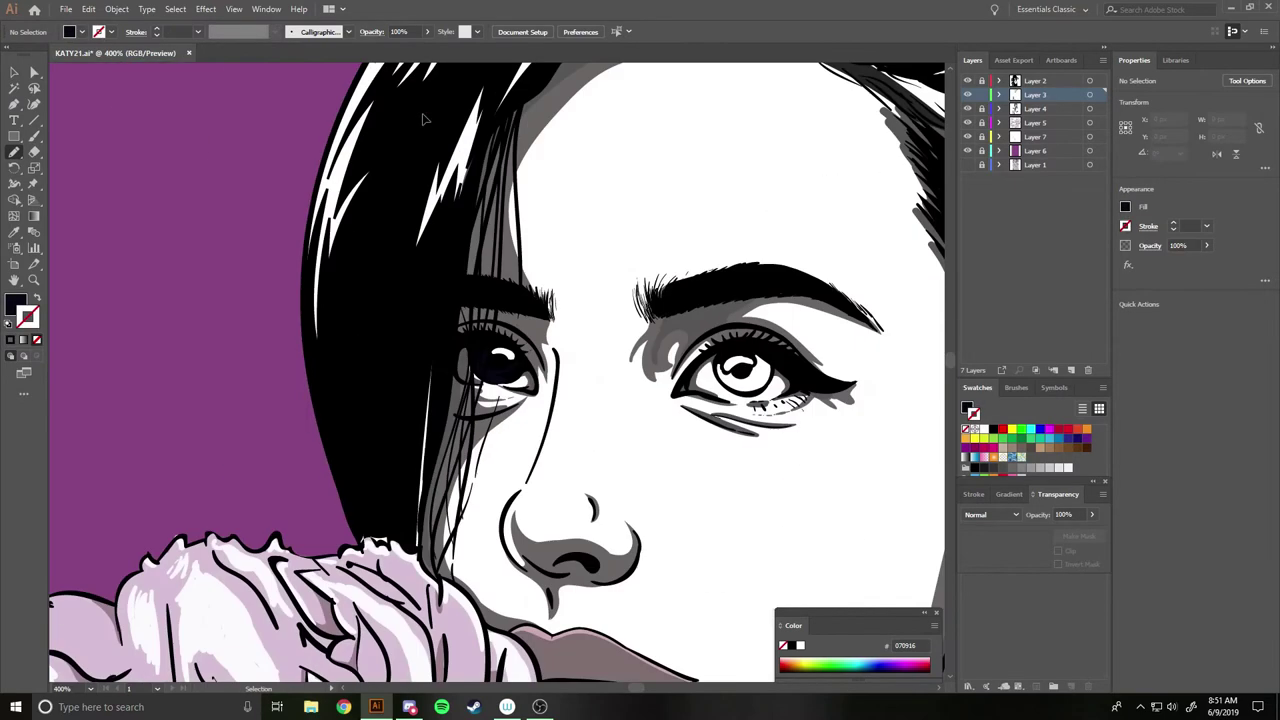
# Draw a dark blue 1A2249 shape around the lower iris.
pyautogui.doubleClick(14, 305)
pyautogui.click(579, 419)
pyautogui.click(770, 268)
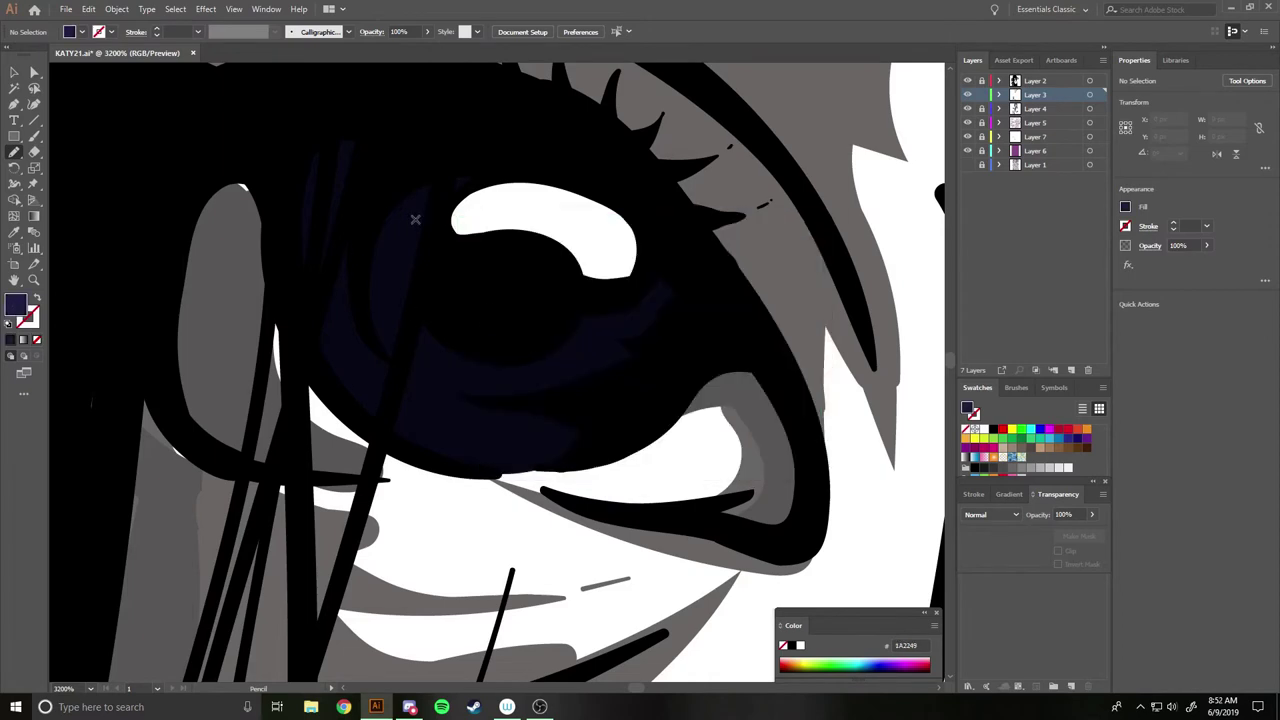
pyautogui.moveTo(426, 257)
pyautogui.mouseDown()
pyautogui.moveTo(338, 212)
pyautogui.moveTo(320, 365)
pyautogui.moveTo(500, 470)
pyautogui.moveTo(663, 358)
pyautogui.mouseUp()
pyautogui.moveTo(614, 323)
pyautogui.mouseDown()
pyautogui.moveTo(534, 331)
pyautogui.moveTo(592, 325)
pyautogui.mouseUp()
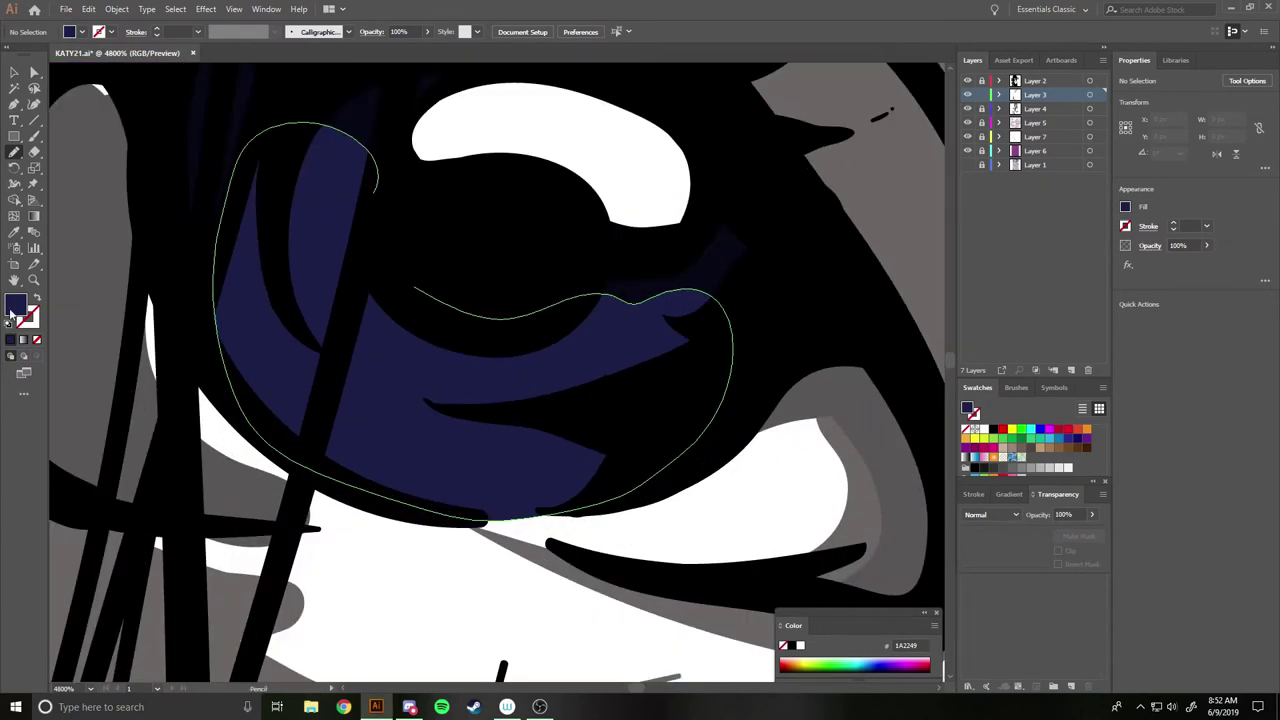
# Add medium blue 32427F bands along the inner and lower iris.
pyautogui.doubleClick(14, 305)
pyautogui.click(781, 268)
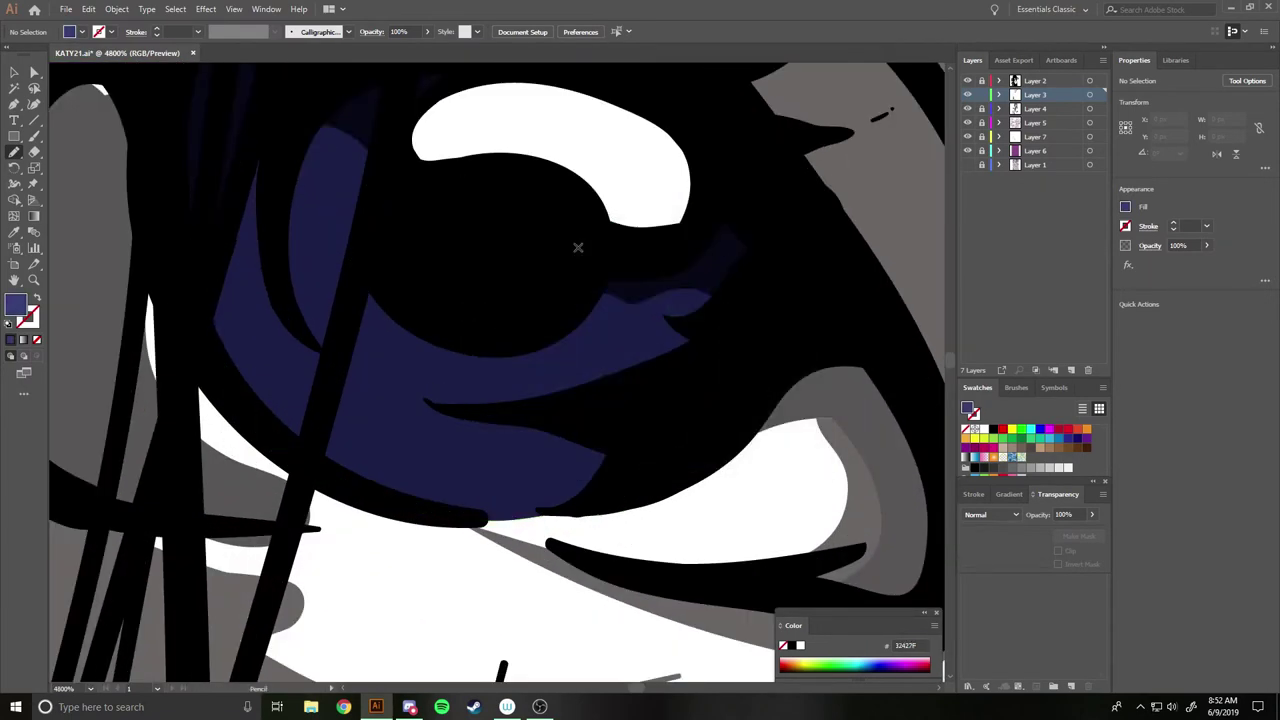
pyautogui.moveTo(390, 266); pyautogui.dragTo(661, 380)
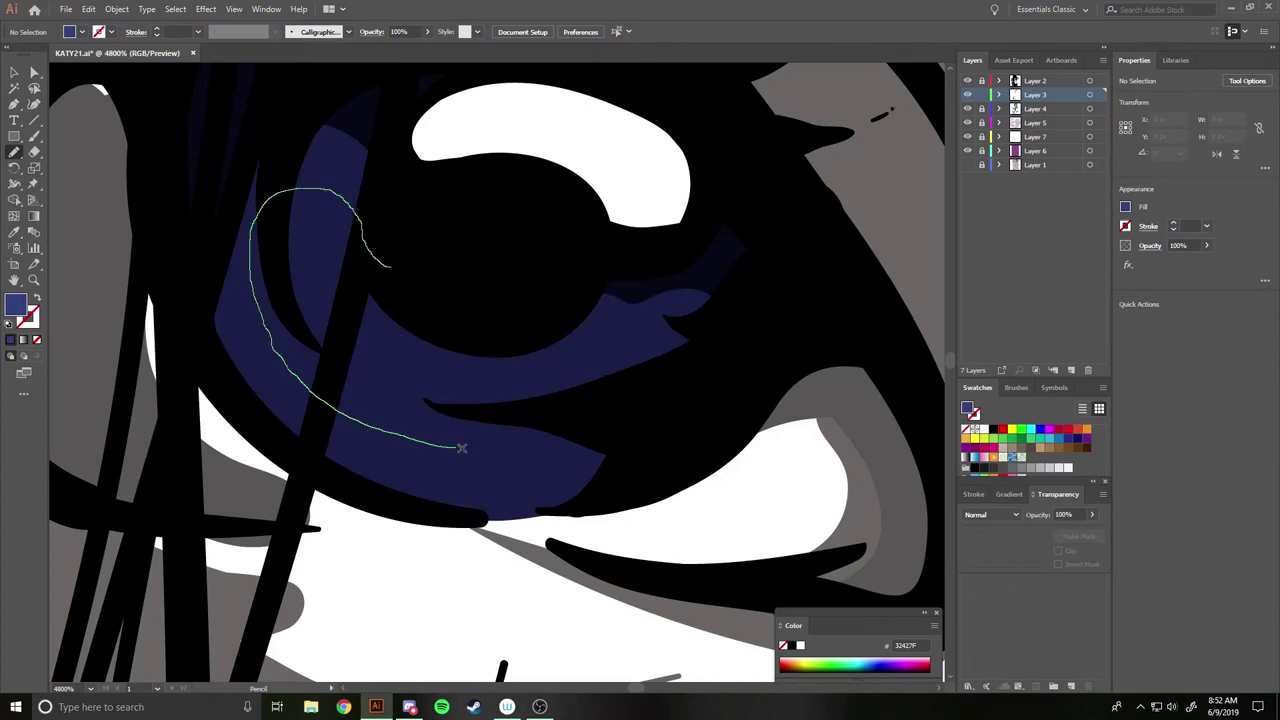
pyautogui.moveTo(633, 346); pyautogui.dragTo(498, 338)
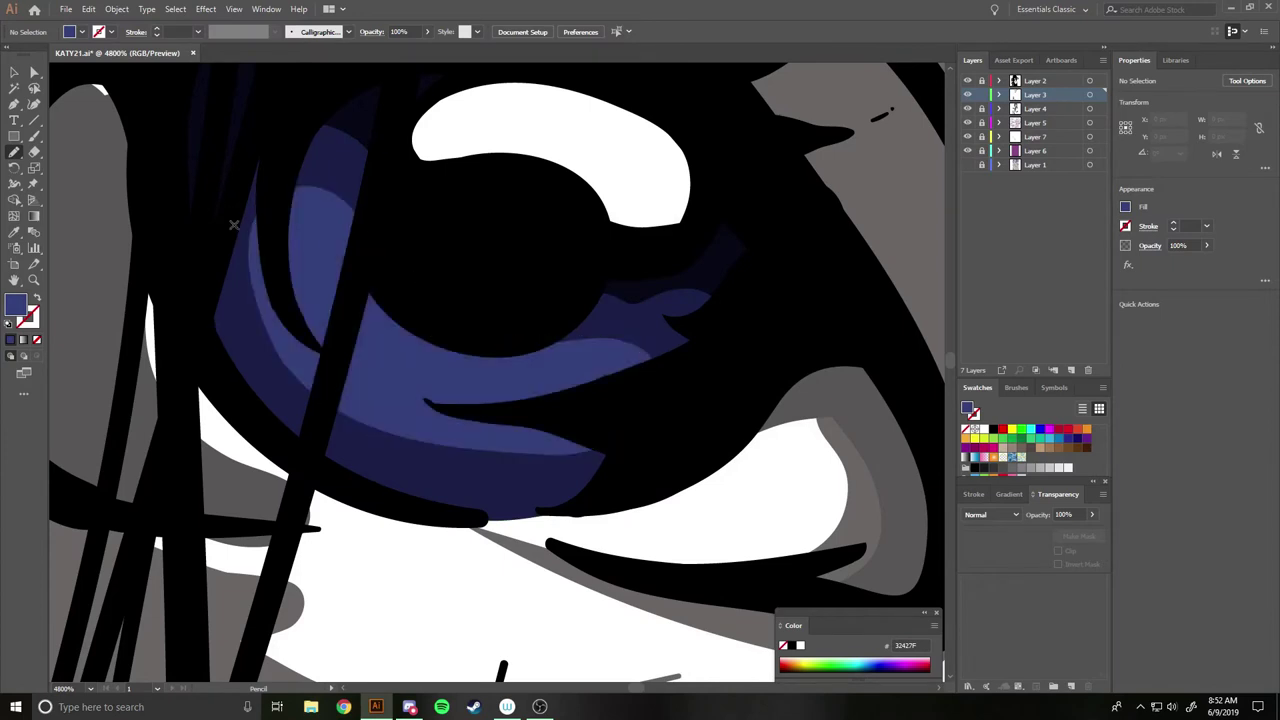
pyautogui.moveTo(306, 380)
pyautogui.mouseDown()
pyautogui.moveTo(428, 443)
pyautogui.moveTo(614, 443)
pyautogui.mouseUp()
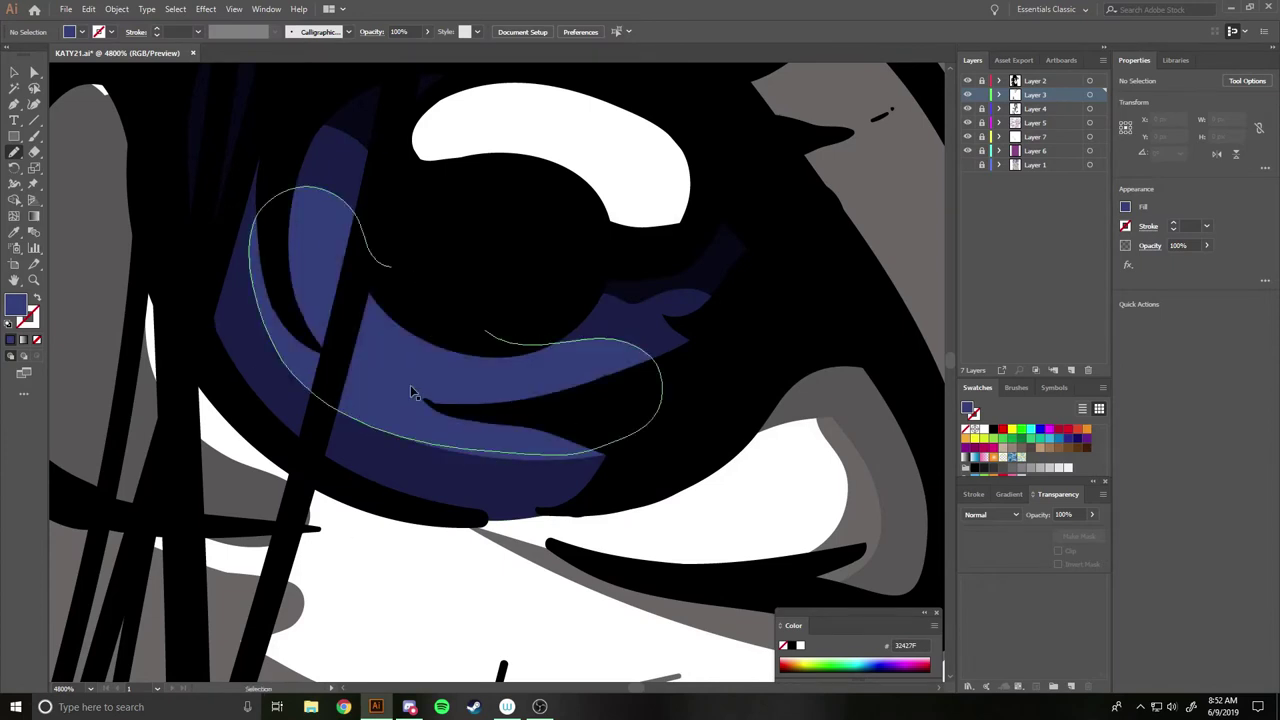
# Draw a brighter blue band inside the iris.
pyautogui.hotkey('ctrl', '0')
pyautogui.scroll(5, 410, 390)
pyautogui.scroll(3, 410, 390)
pyautogui.doubleClick(15, 304)
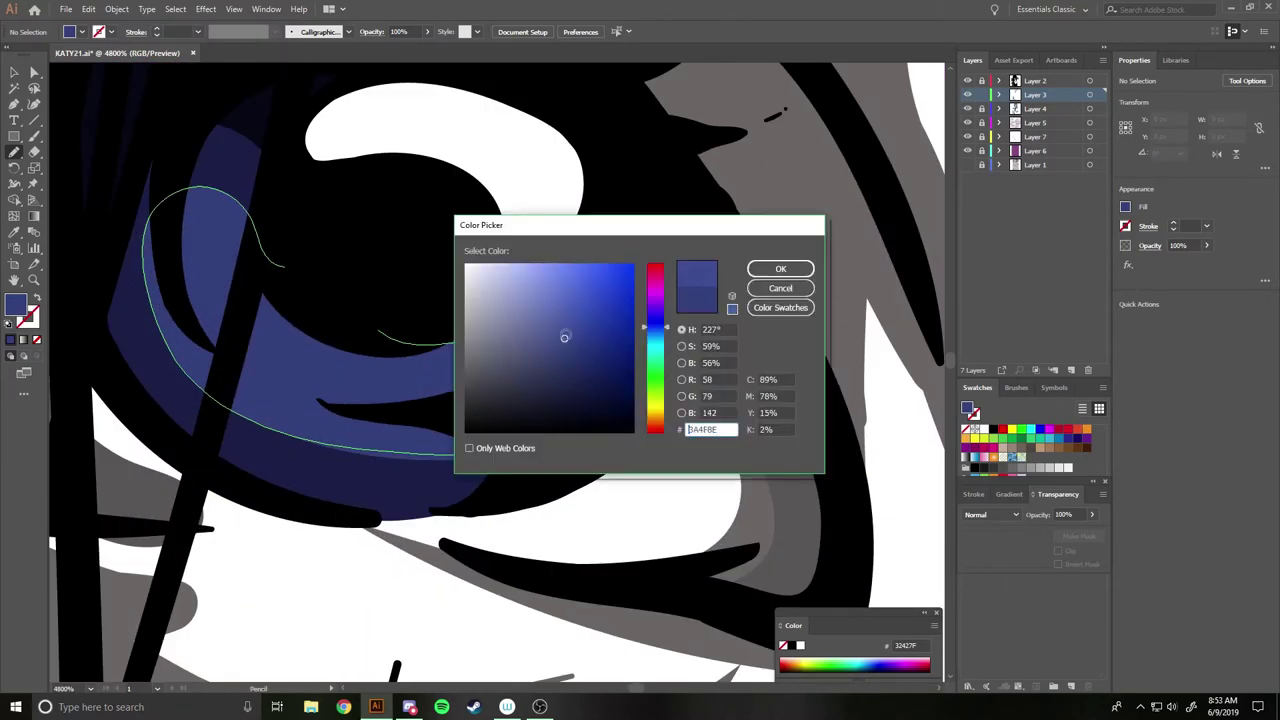
pyautogui.click(776, 232)
pyautogui.moveTo(266, 272); pyautogui.dragTo(306, 341)
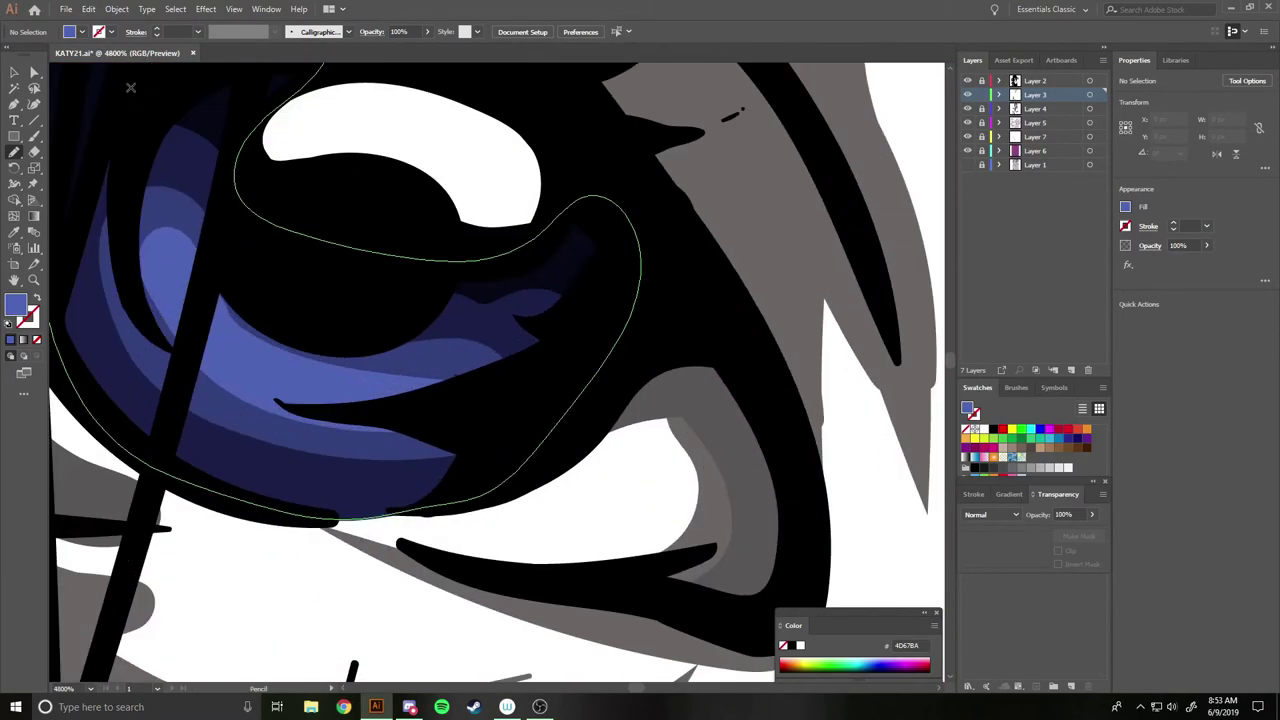
# Add a light blue 7C9EF2 highlight across the iris.
pyautogui.doubleClick(15, 303)
pyautogui.click(545, 255)
pyautogui.click(770, 268)
pyautogui.moveTo(410, 396); pyautogui.dragTo(222, 333)
# Review the portrait at 100% and sample the near-black iris colour.
pyautogui.scroll(-8, 359, 366)
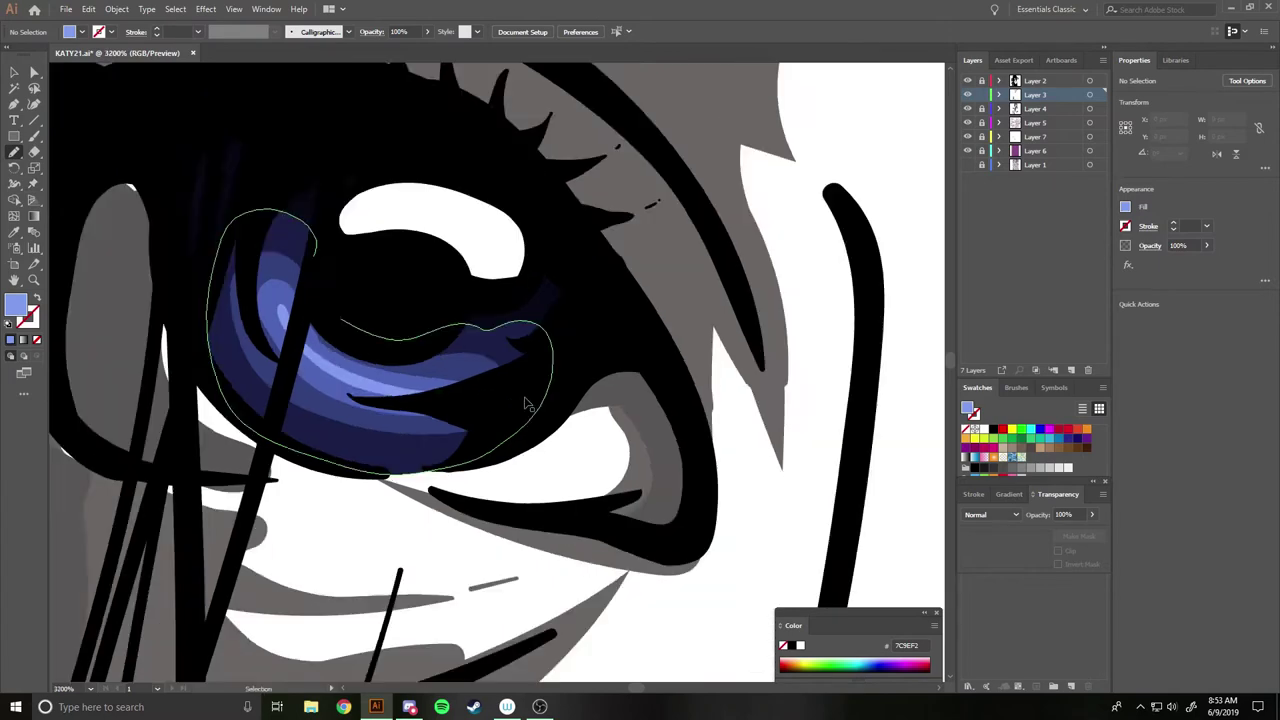
pyautogui.hotkey('ctrl', '0')
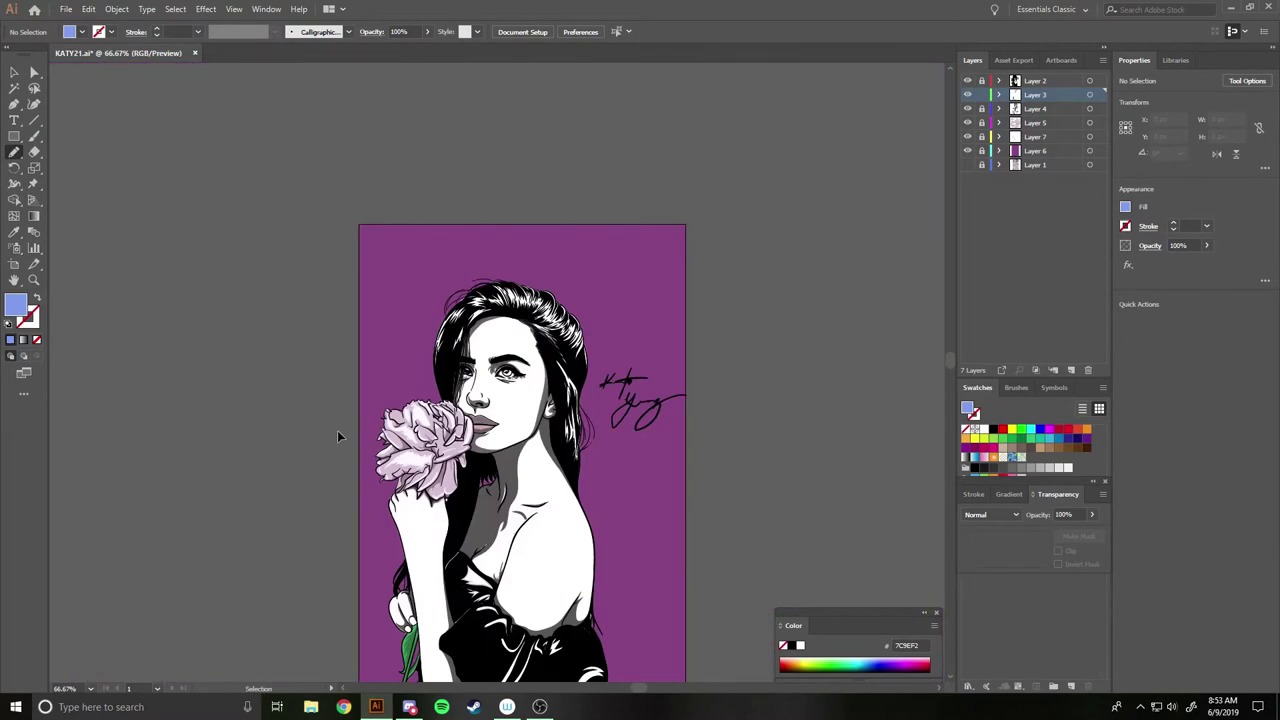
pyautogui.hotkey('ctrl', '1')
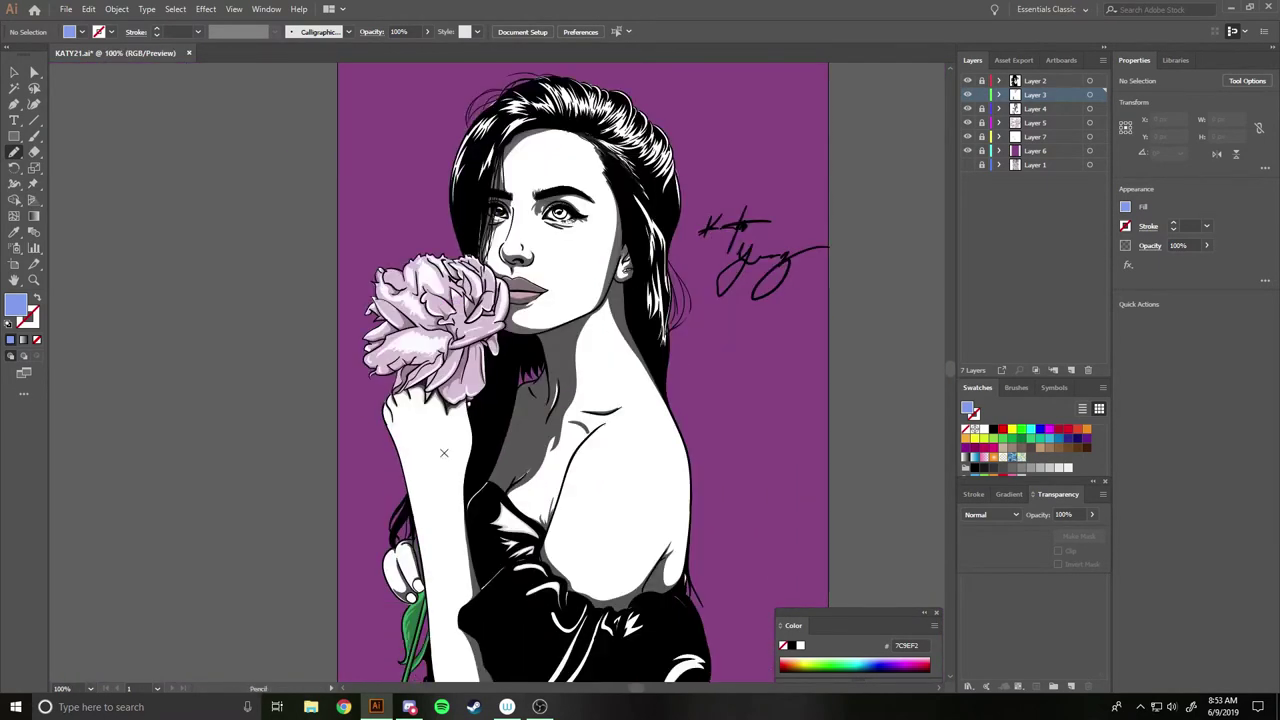
pyautogui.scroll(5, 535, 200)
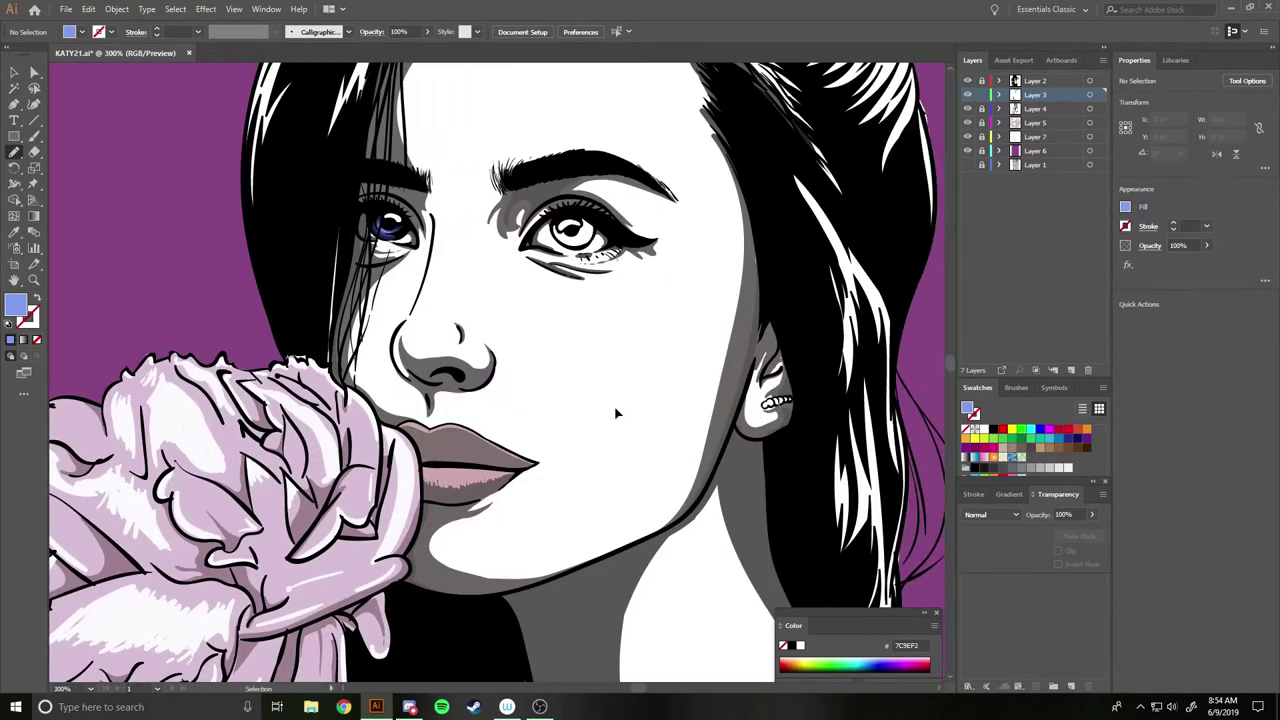
pyautogui.hscroll(2, 587, 390)
pyautogui.scroll(2, 587, 390)
pyautogui.scroll(3, 587, 390)
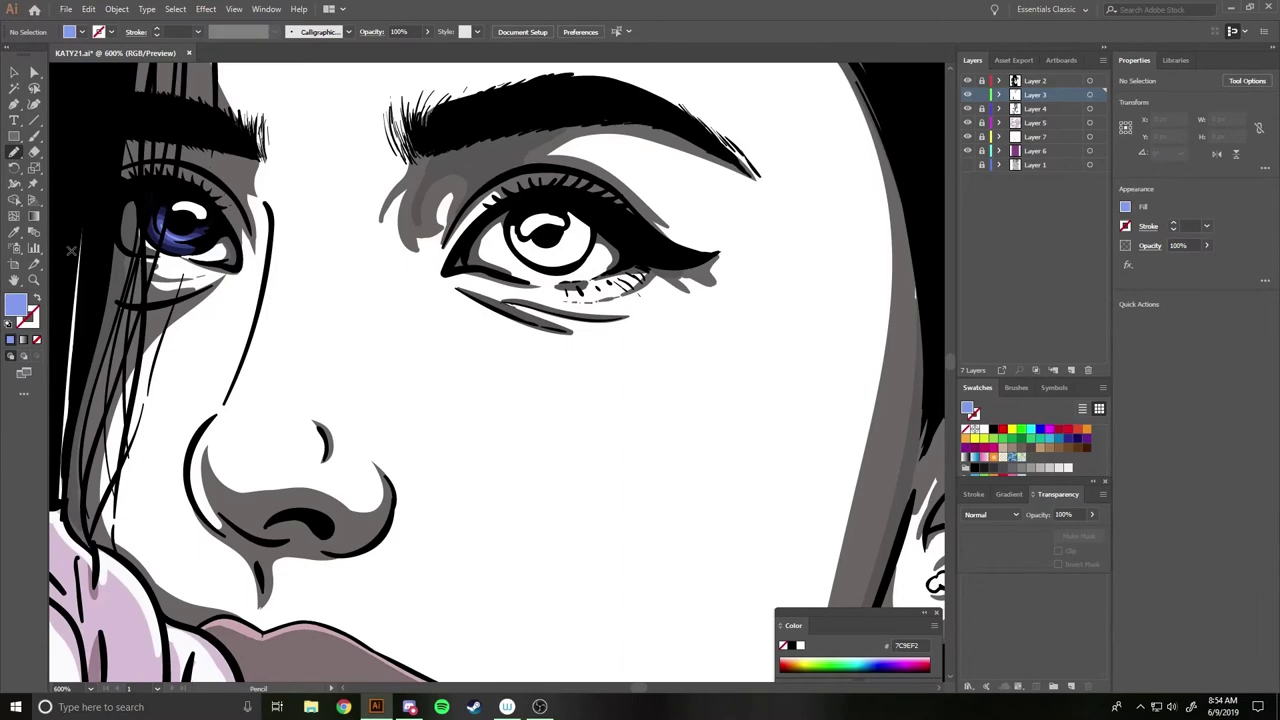
pyautogui.hscroll(-3, 343, 349)
pyautogui.scroll(4, 343, 349)
pyautogui.press('i')
pyautogui.click(430, 250)
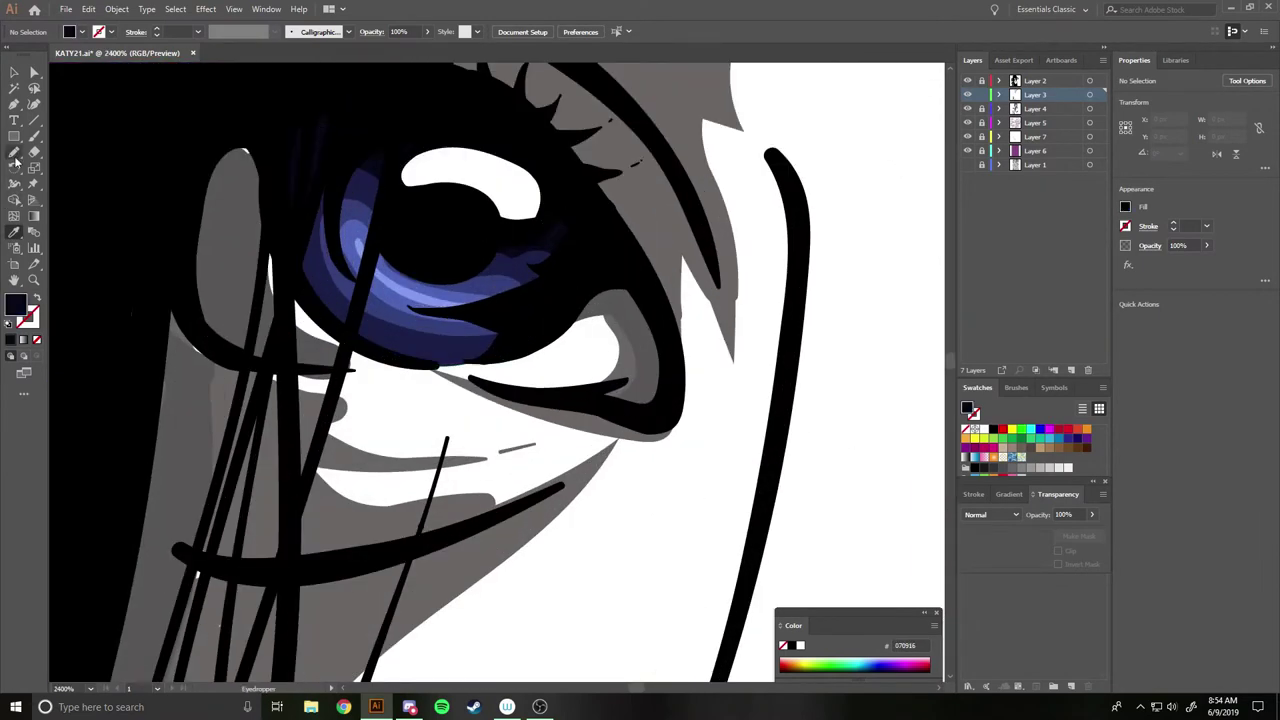
# Trace dark navy iris shapes in both eyes with the Pencil.
pyautogui.press('n')
pyautogui.hscroll(5, 620, 306)
pyautogui.hscroll(5, 620, 306)
pyautogui.scroll(-5, 620, 306)
pyautogui.scroll(-1, 620, 306)
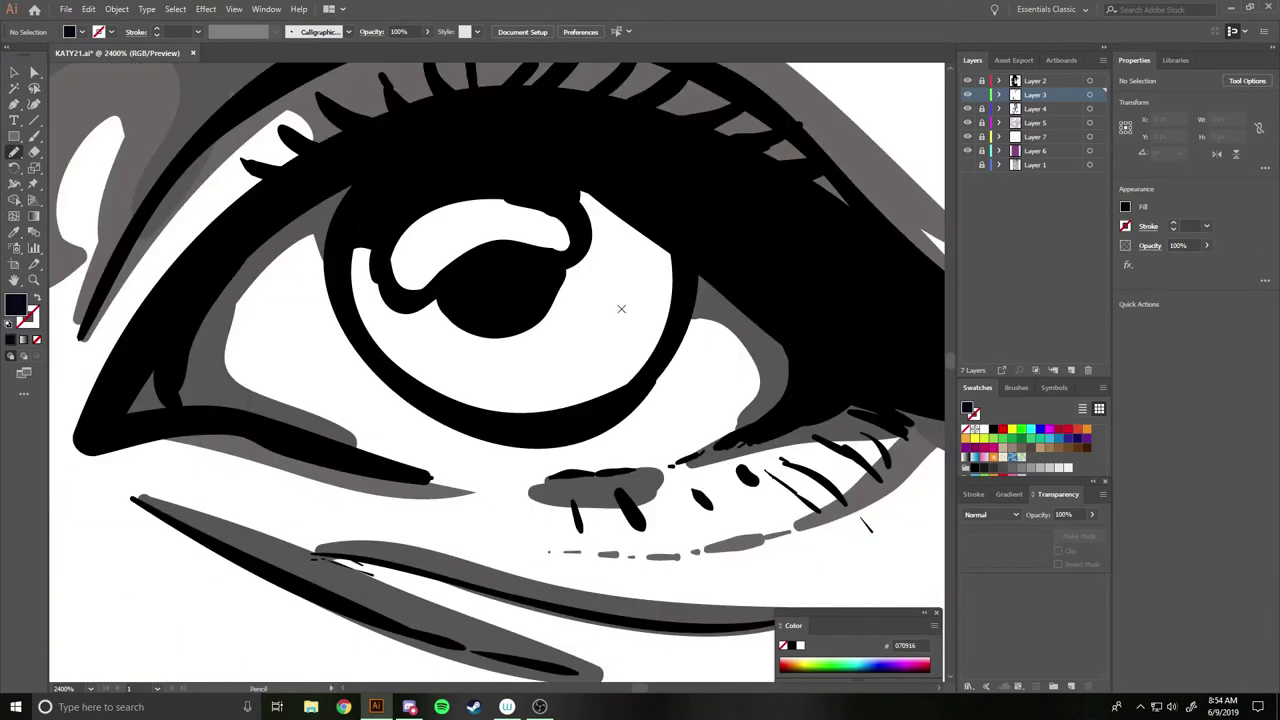
pyautogui.moveTo(366, 236)
pyautogui.mouseDown()
pyautogui.moveTo(505, 430)
pyautogui.moveTo(685, 215)
pyautogui.moveTo(450, 285)
pyautogui.moveTo(372, 256)
pyautogui.mouseUp()
pyautogui.hotkey('ctrl', '-')
pyautogui.hotkey('ctrl', '-')
pyautogui.hotkey('ctrl', '-')
pyautogui.hscroll(-2, 537, 90)
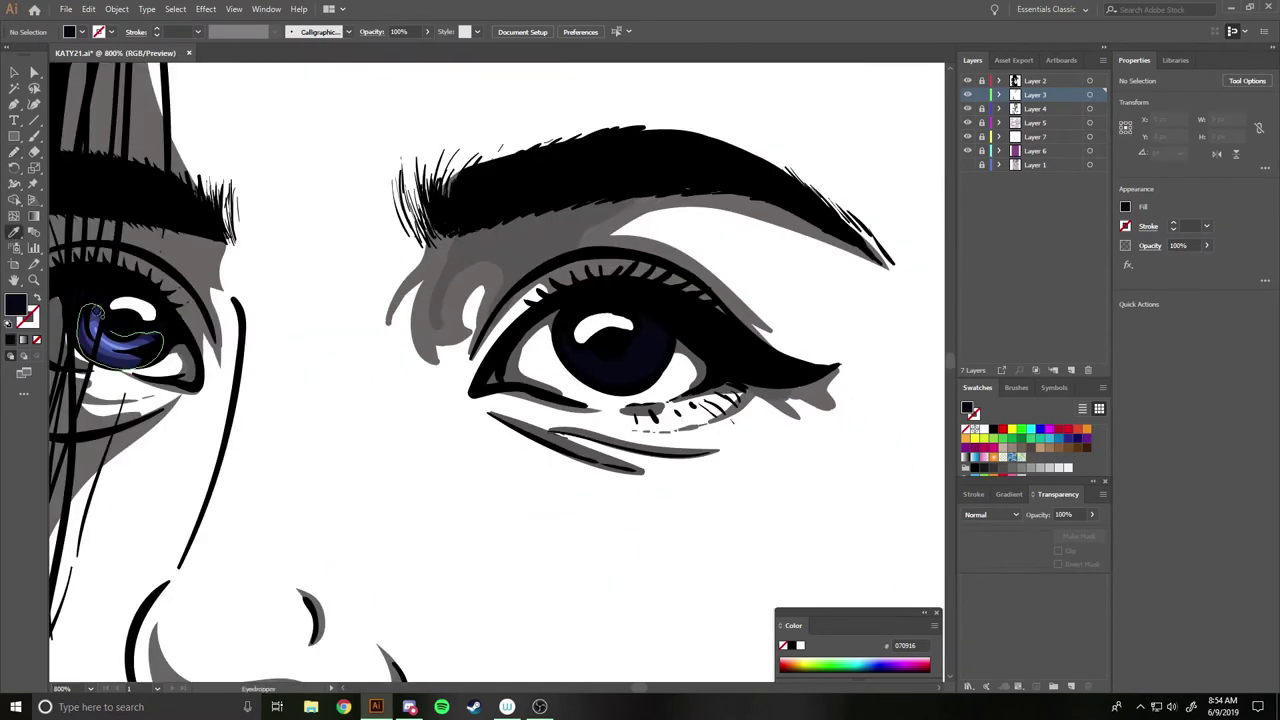
pyautogui.hotkey('ctrl', '+')
pyautogui.hotkey('ctrl', '+')
pyautogui.hotkey('ctrl', '+')
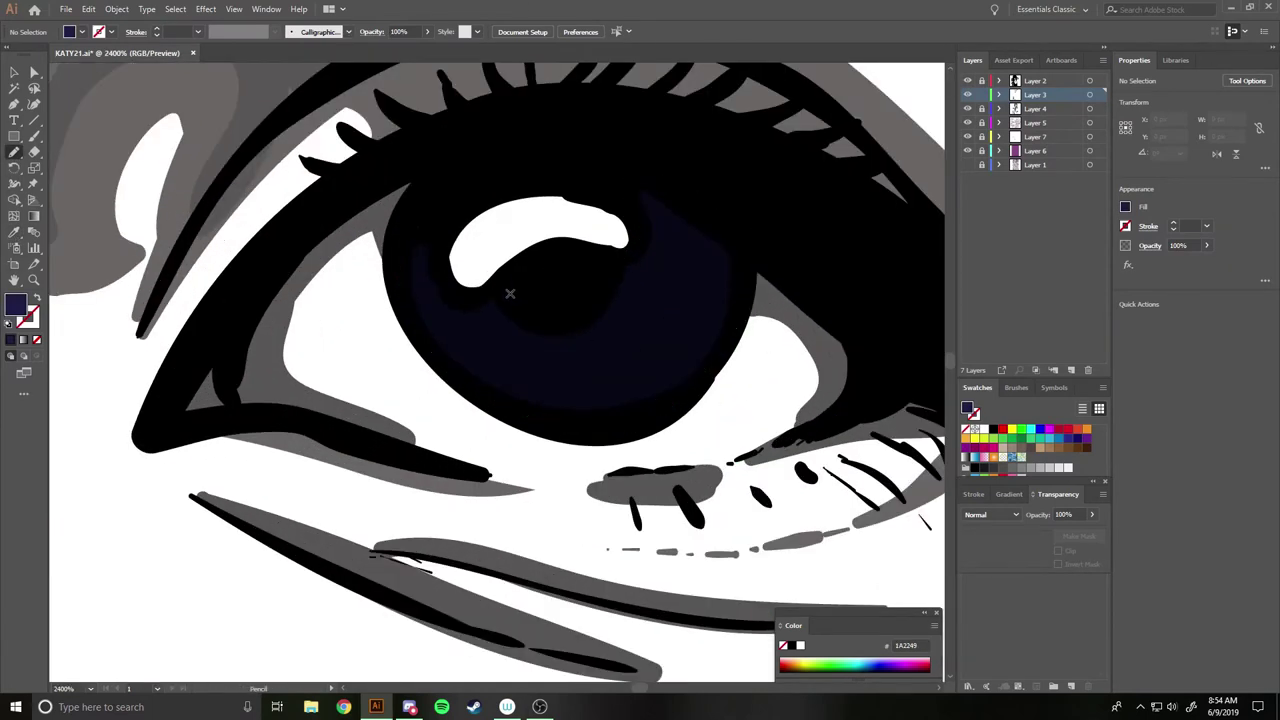
pyautogui.moveTo(505, 303)
pyautogui.mouseDown()
pyautogui.moveTo(434, 260)
pyautogui.moveTo(468, 358)
pyautogui.moveTo(690, 350)
pyautogui.moveTo(700, 268)
pyautogui.moveTo(505, 300)
pyautogui.mouseUp()
# Trace a dark band along the right eye's lower iris.
pyautogui.hotkey('ctrl', '0')
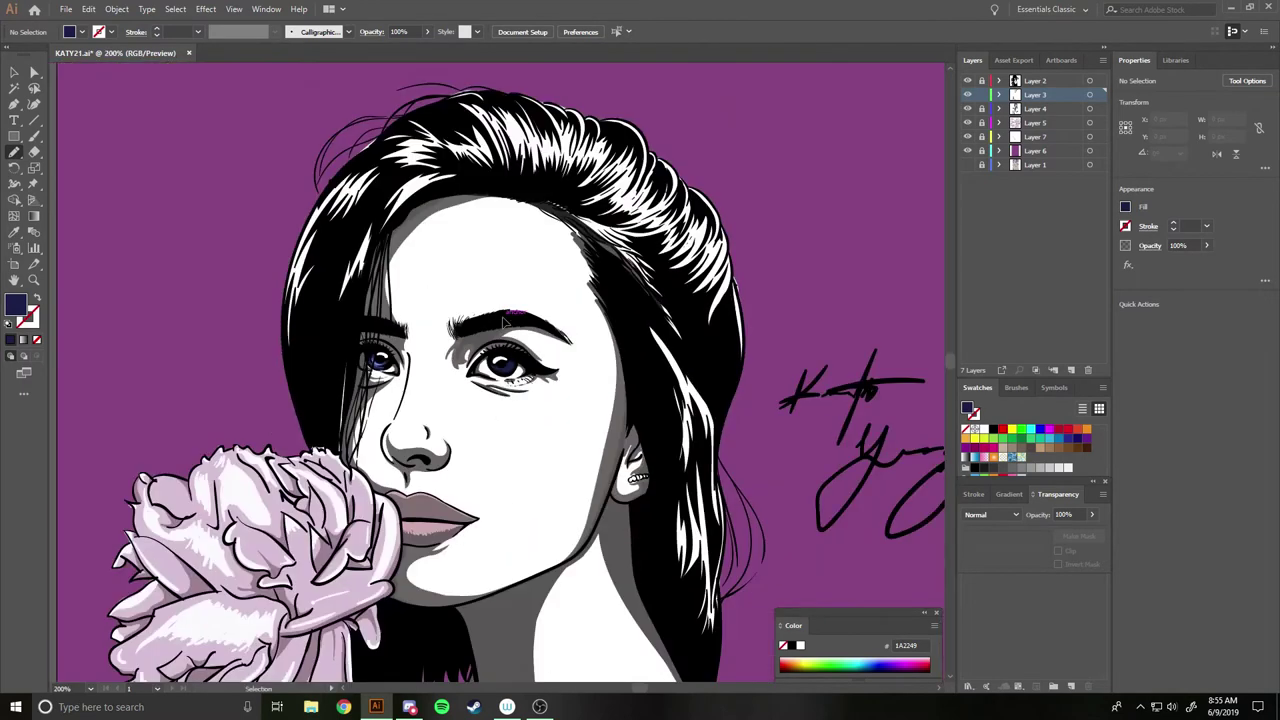
pyautogui.hotkey('ctrl', '+')
pyautogui.hotkey('ctrl', '+')
pyautogui.hotkey('ctrl', '+')
pyautogui.moveTo(443, 262); pyautogui.dragTo(549, 321)
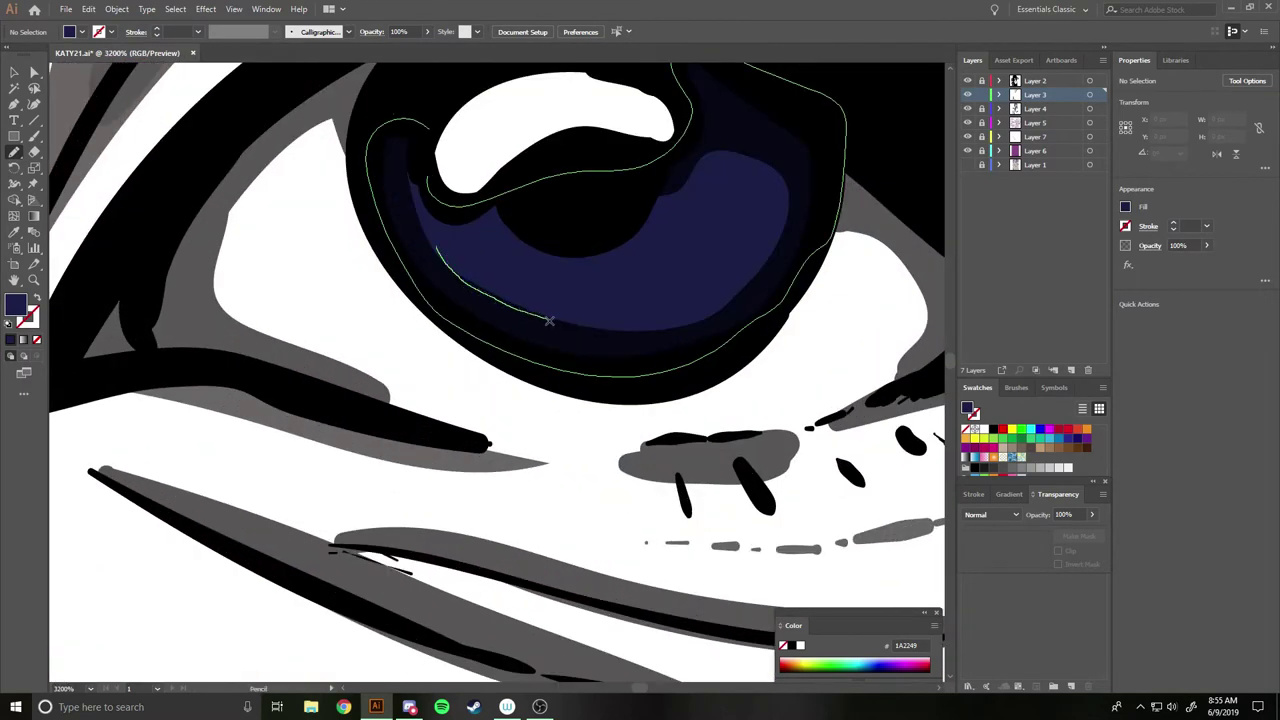
pyautogui.moveTo(649, 331); pyautogui.dragTo(712, 292)
pyautogui.hotkey('ctrl', '-')
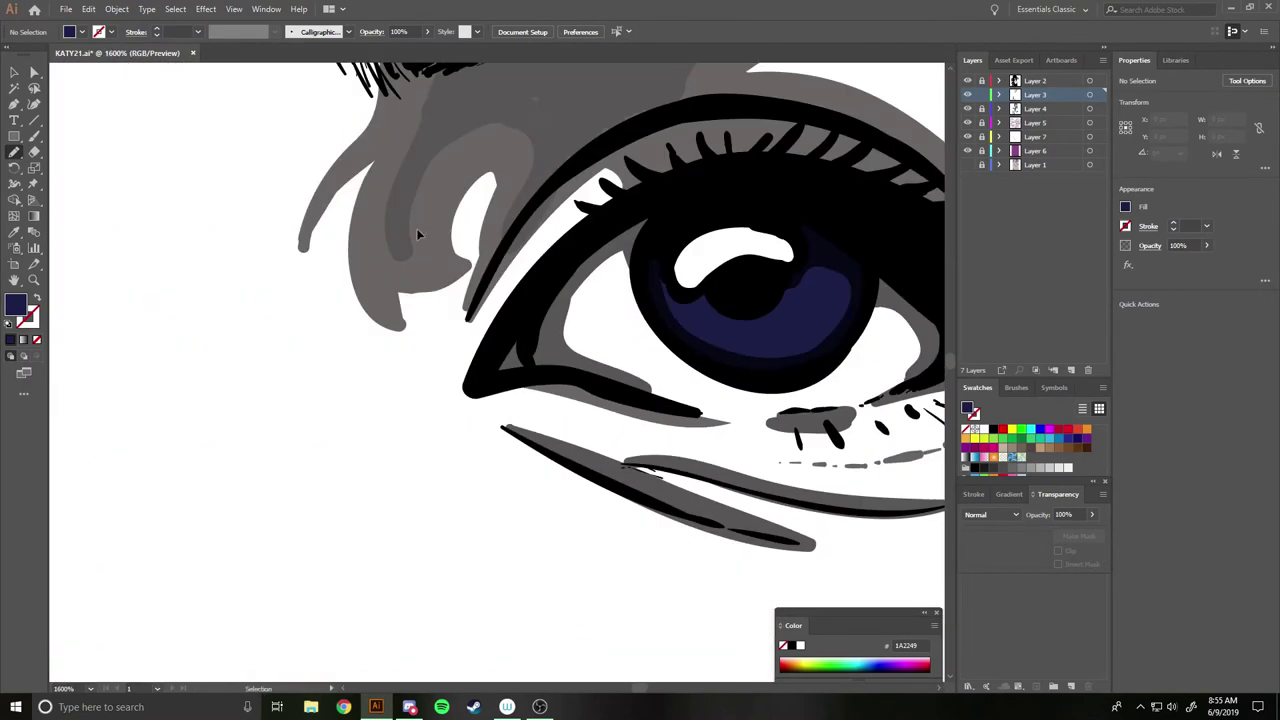
# Sample medium blue 32427F and add lighter bands around the other eye's lower iris.
pyautogui.click(14, 231)
pyautogui.click(210, 280)
pyautogui.press('n')
pyautogui.hscroll(5, 500, 370)
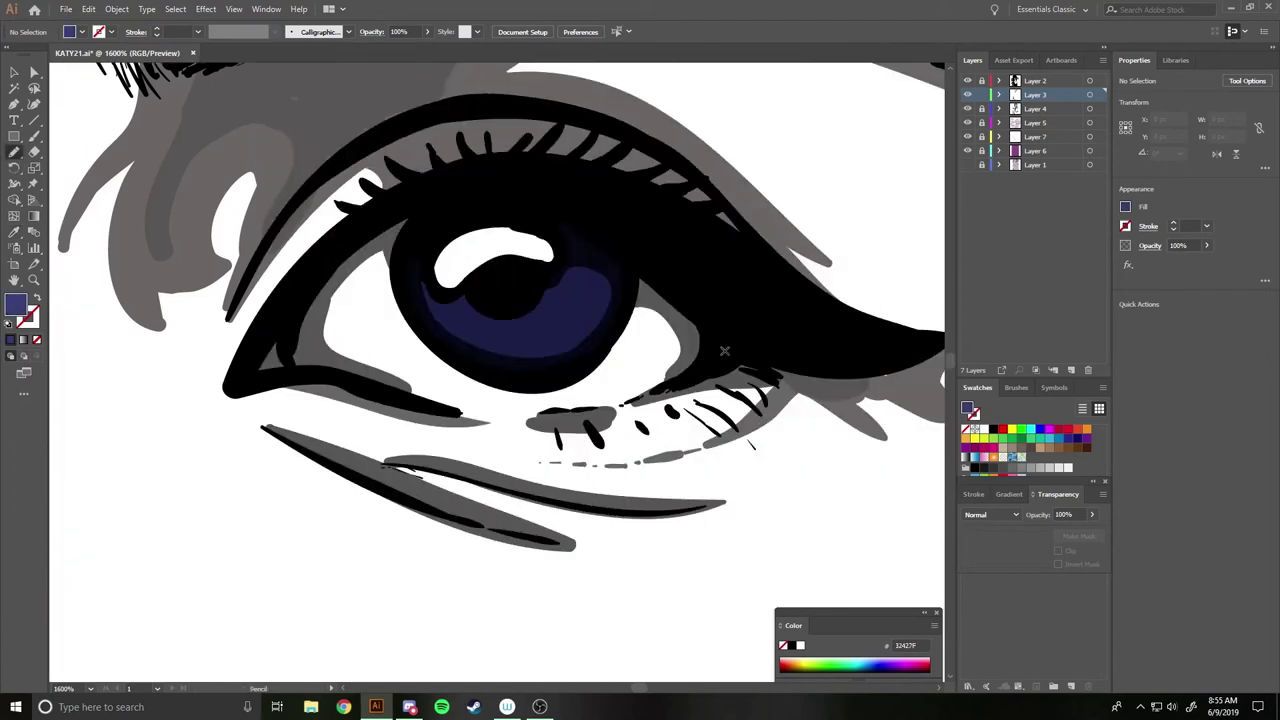
pyautogui.hotkey('ctrl', '+')
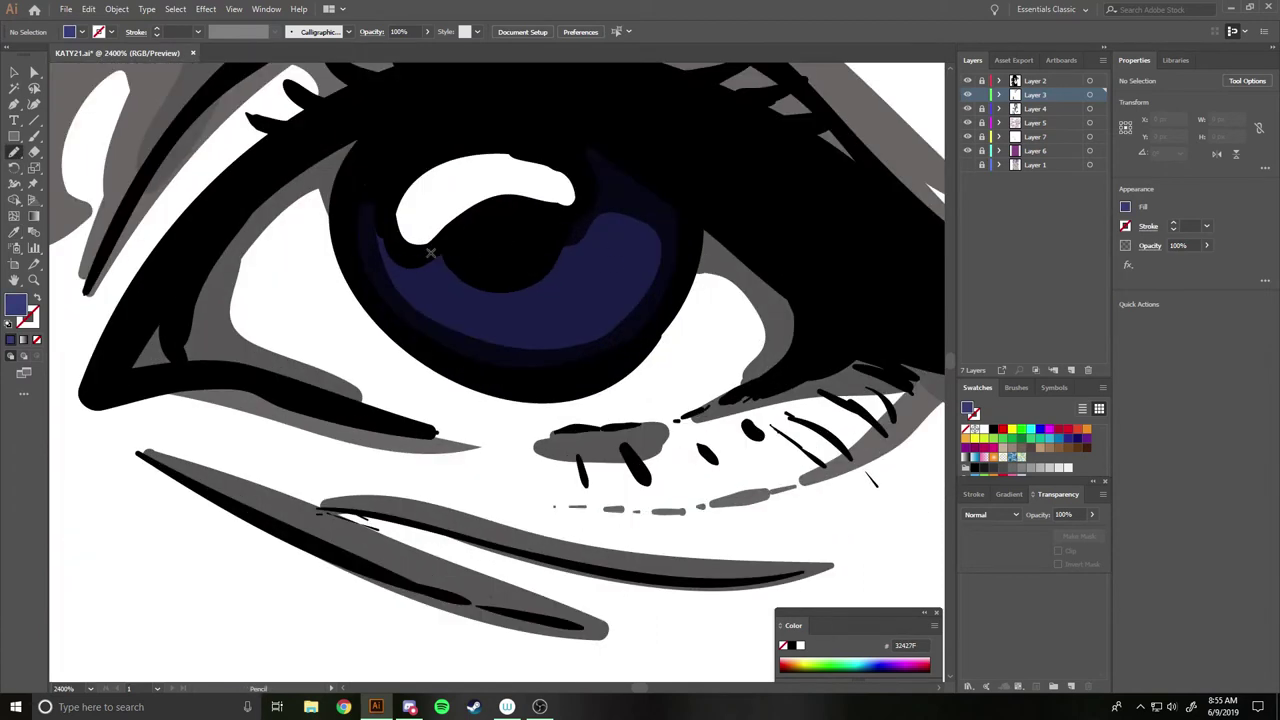
pyautogui.moveTo(428, 258); pyautogui.dragTo(425, 268)
pyautogui.moveTo(404, 261); pyautogui.dragTo(400, 264)
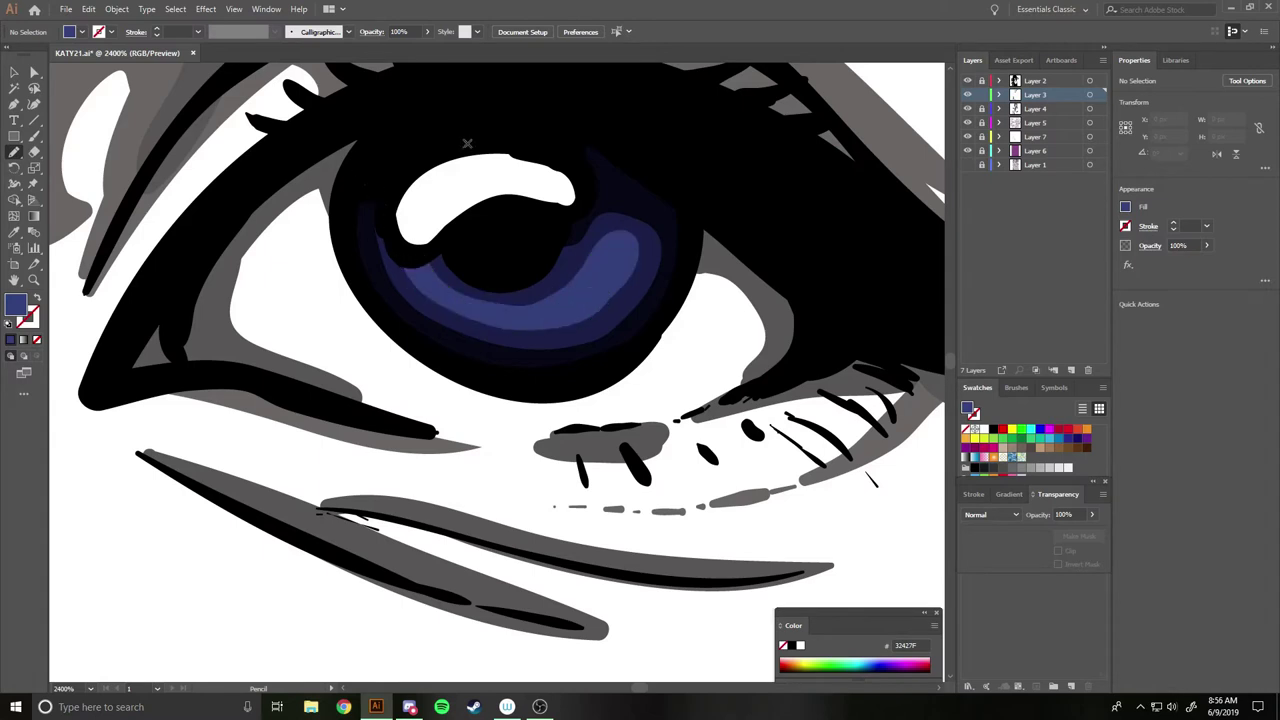
pyautogui.moveTo(622, 283)
pyautogui.mouseDown()
pyautogui.moveTo(610, 295)
pyautogui.moveTo(630, 245)
pyautogui.mouseUp()
pyautogui.hotkey('ctrl', '0')
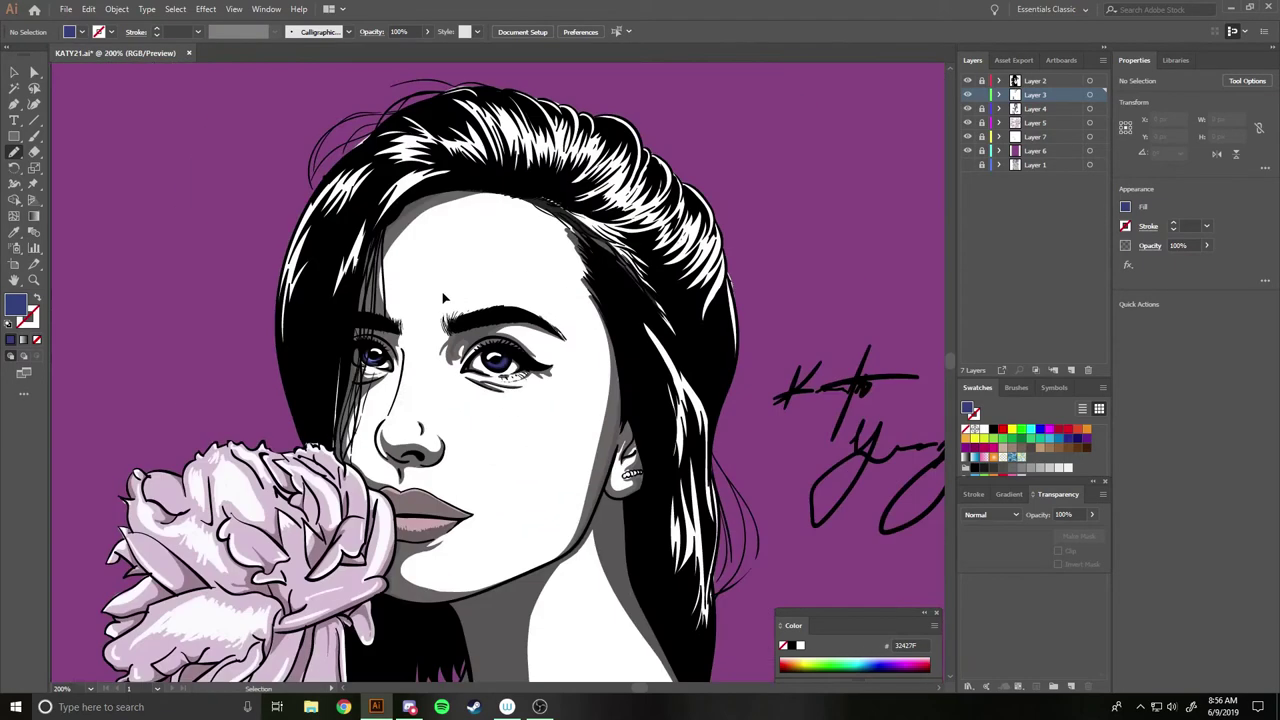
# Sample the brighter blue from the first iris and draw a blue band along its highlight.
pyautogui.scroll(5, 441, 292)
pyautogui.press('i')
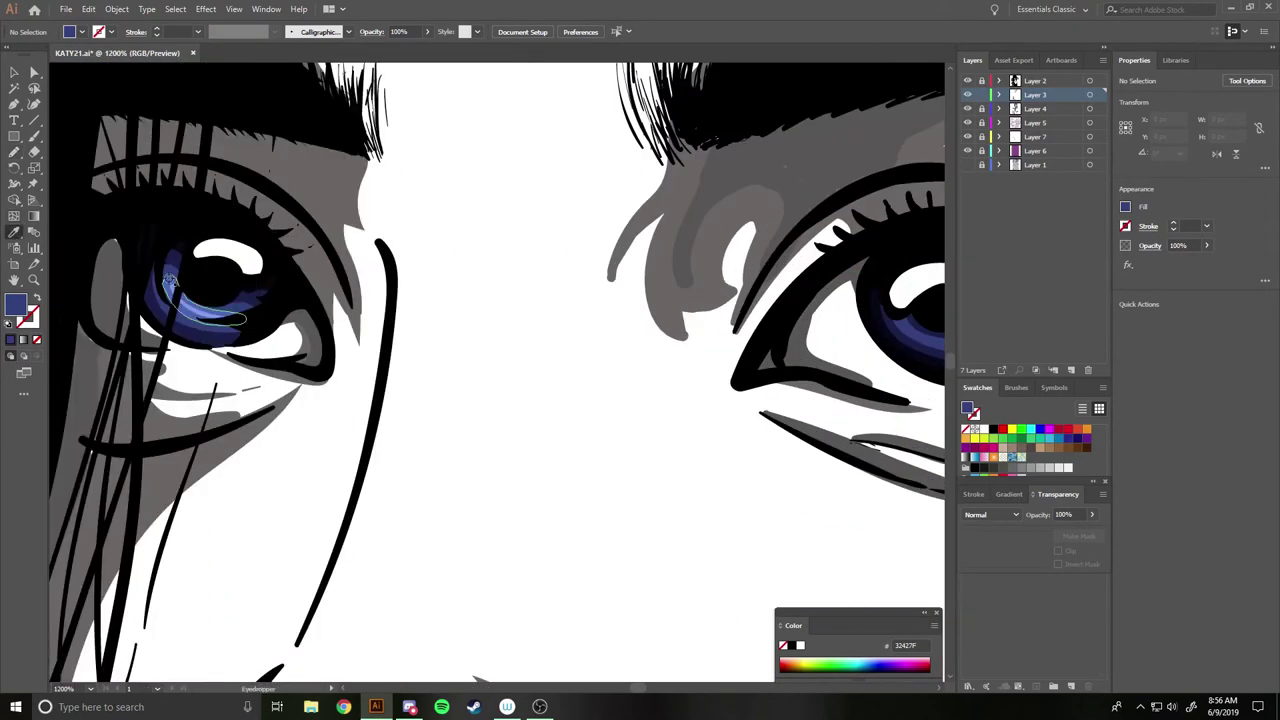
pyautogui.click(242, 302)
pyautogui.scroll(5, 242, 302)
pyautogui.press('n')
pyautogui.hotkey('ctrl', 'shift', 'a')
pyautogui.moveTo(197, 345)
pyautogui.mouseDown()
pyautogui.moveTo(441, 428)
pyautogui.moveTo(200, 345)
pyautogui.moveTo(421, 453)
pyautogui.moveTo(200, 345)
pyautogui.mouseUp()
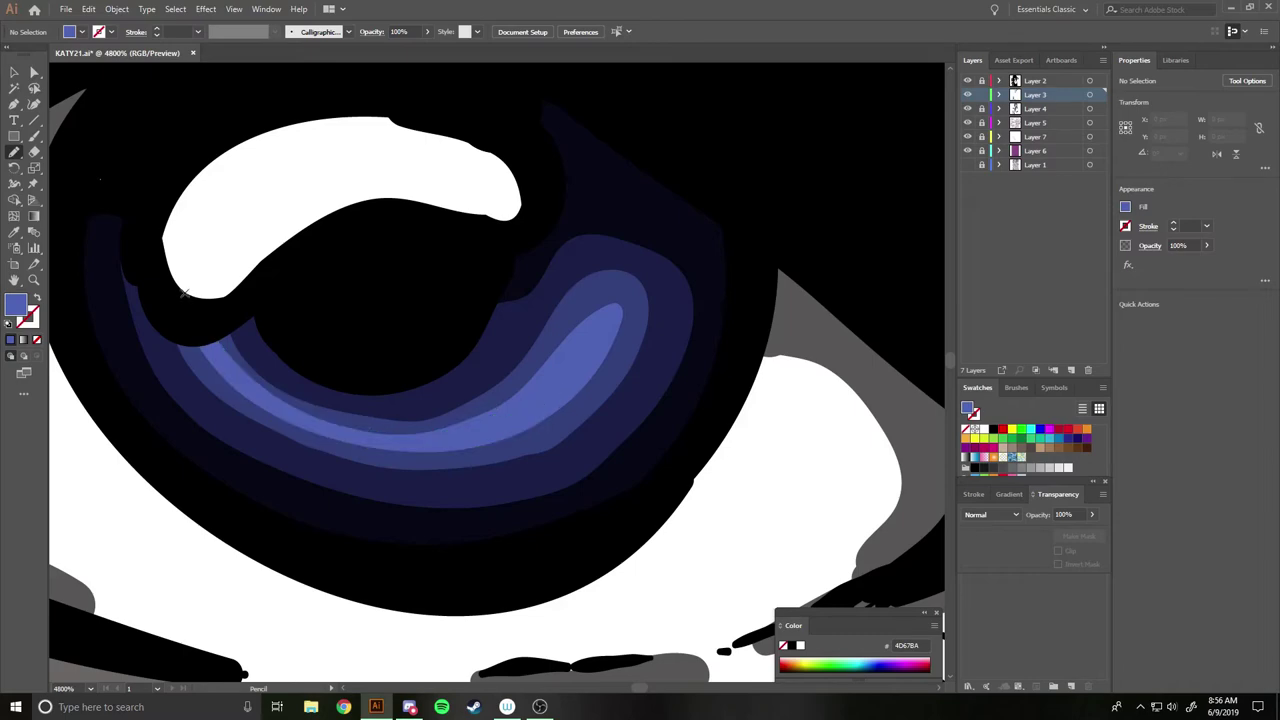
# Pick up the light blue 7C9EF2 from the iris for drawing highlights.
pyautogui.hotkey('ctrl', '0')
pyautogui.hotkey('ctrl', '+')
pyautogui.hotkey('ctrl', '+')
pyautogui.hotkey('ctrl', '+')
pyautogui.hotkey('ctrl', '+')
pyautogui.hscroll(-5, 62, 287)
pyautogui.press('i')
pyautogui.click(228, 345)
pyautogui.click(228, 345)
pyautogui.press('n')
pyautogui.hscroll(3, 300, 350)
pyautogui.keyDown('alt'); pyautogui.scroll(5, 300, 300); pyautogui.keyUp('alt')
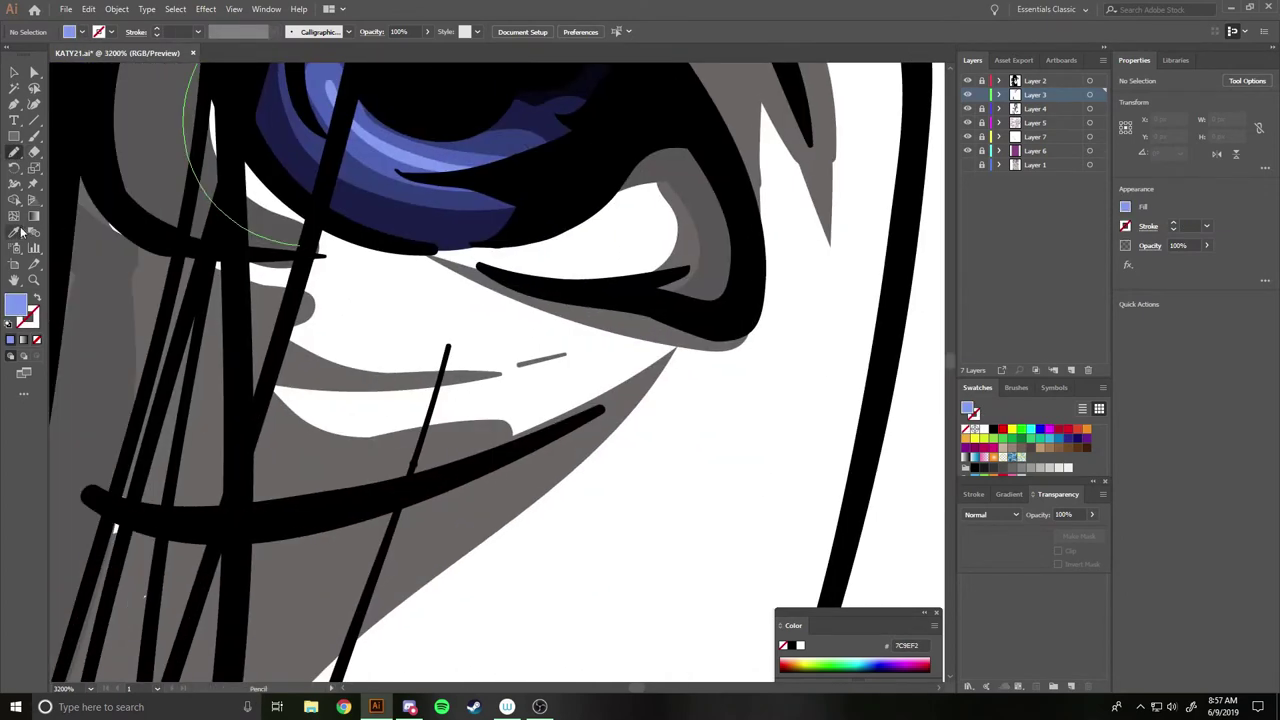
pyautogui.hscroll(3, 366, 177)
pyautogui.hscroll(5, 367, 182)
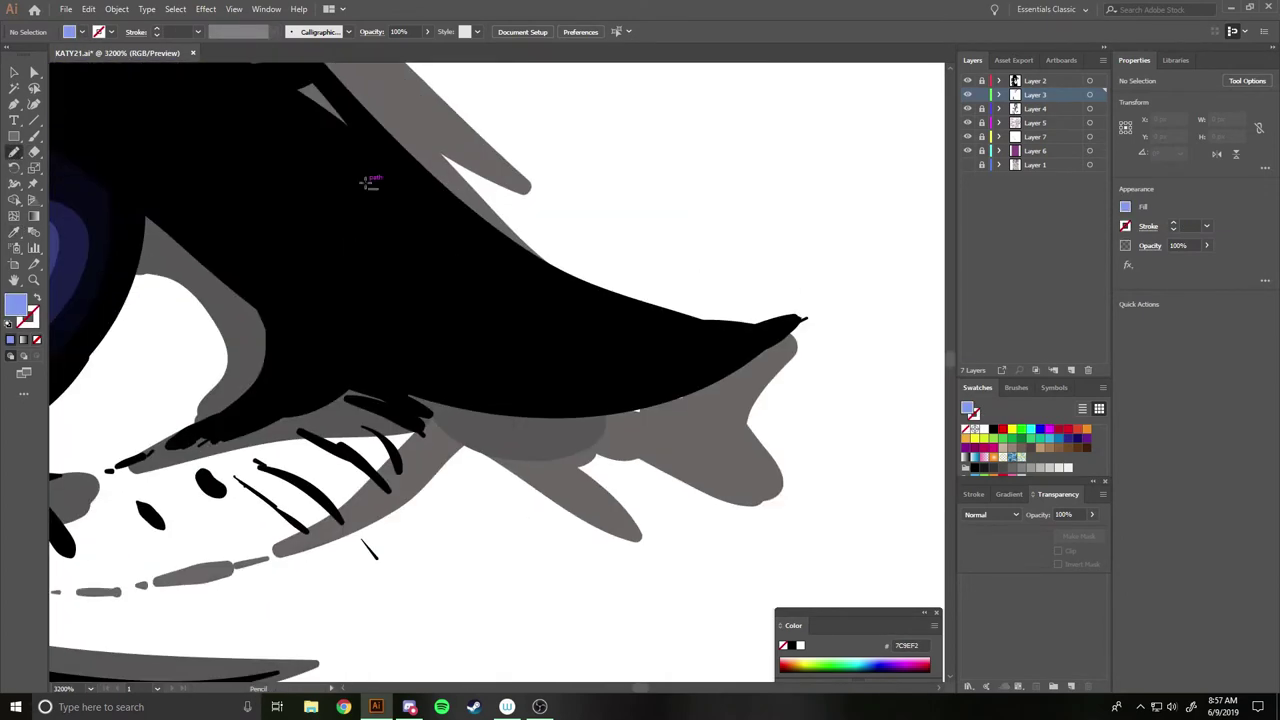
pyautogui.hscroll(-5, 367, 182)
pyautogui.hscroll(-5, 366, 189)
pyautogui.keyDown('alt'); pyautogui.scroll(3, 410, 180); pyautogui.keyUp('alt')
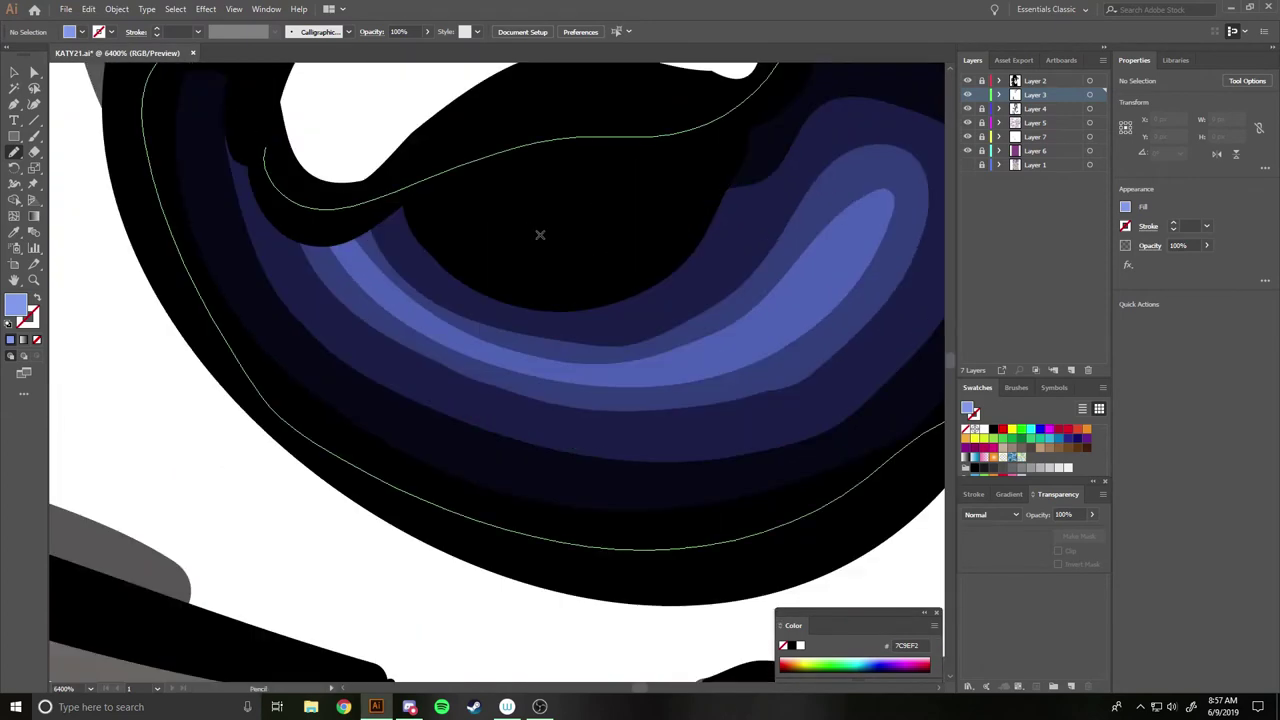
# Draw several thin light-blue highlight slivers along the curve of the iris.
pyautogui.moveTo(643, 370)
pyautogui.mouseDown()
pyautogui.moveTo(737, 343)
pyautogui.moveTo(866, 212)
pyautogui.moveTo(770, 335)
pyautogui.moveTo(645, 368)
pyautogui.mouseUp()
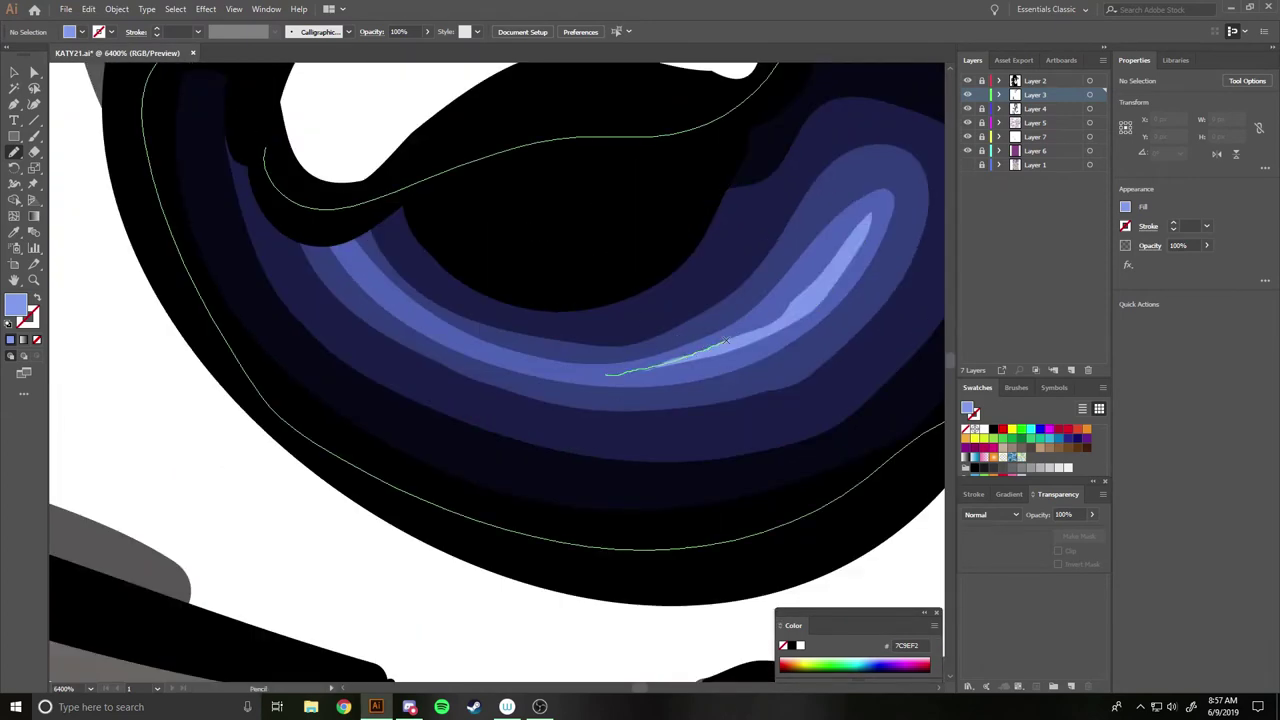
pyautogui.moveTo(857, 226); pyautogui.dragTo(738, 340)
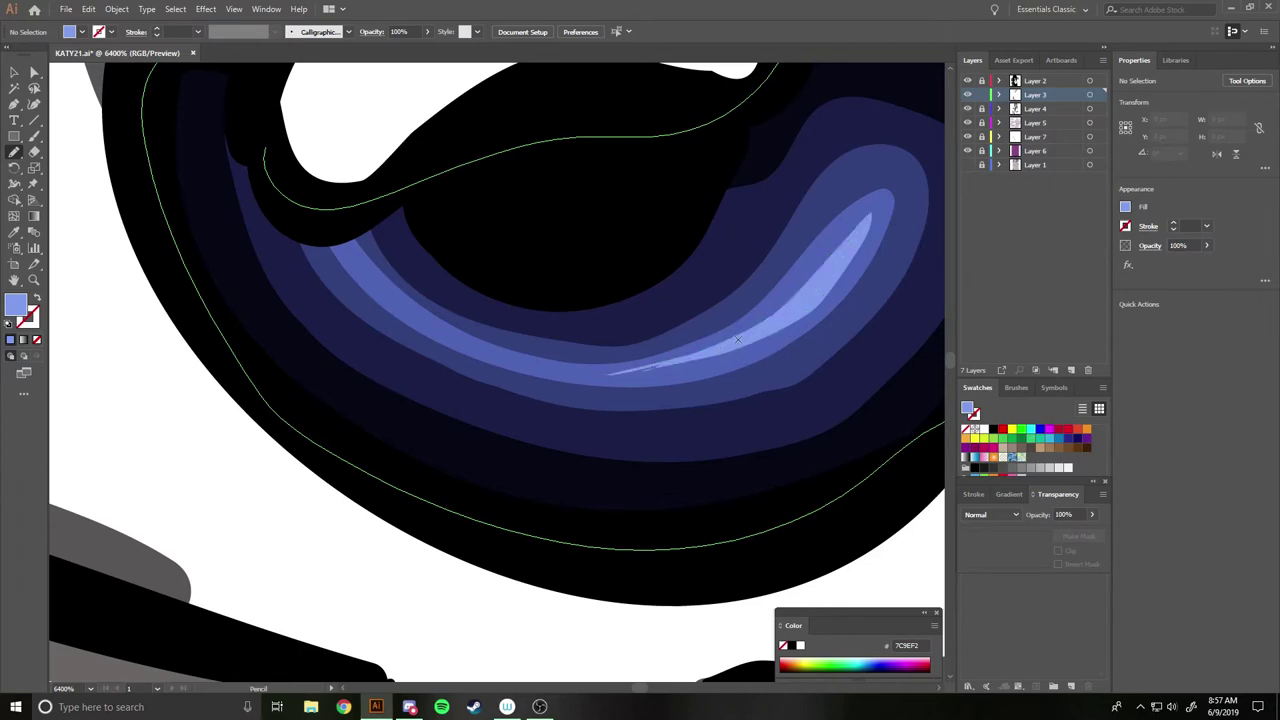
pyautogui.moveTo(598, 377); pyautogui.dragTo(602, 377)
pyautogui.moveTo(760, 322)
pyautogui.mouseDown()
pyautogui.moveTo(651, 367)
pyautogui.moveTo(776, 338)
pyautogui.mouseUp()
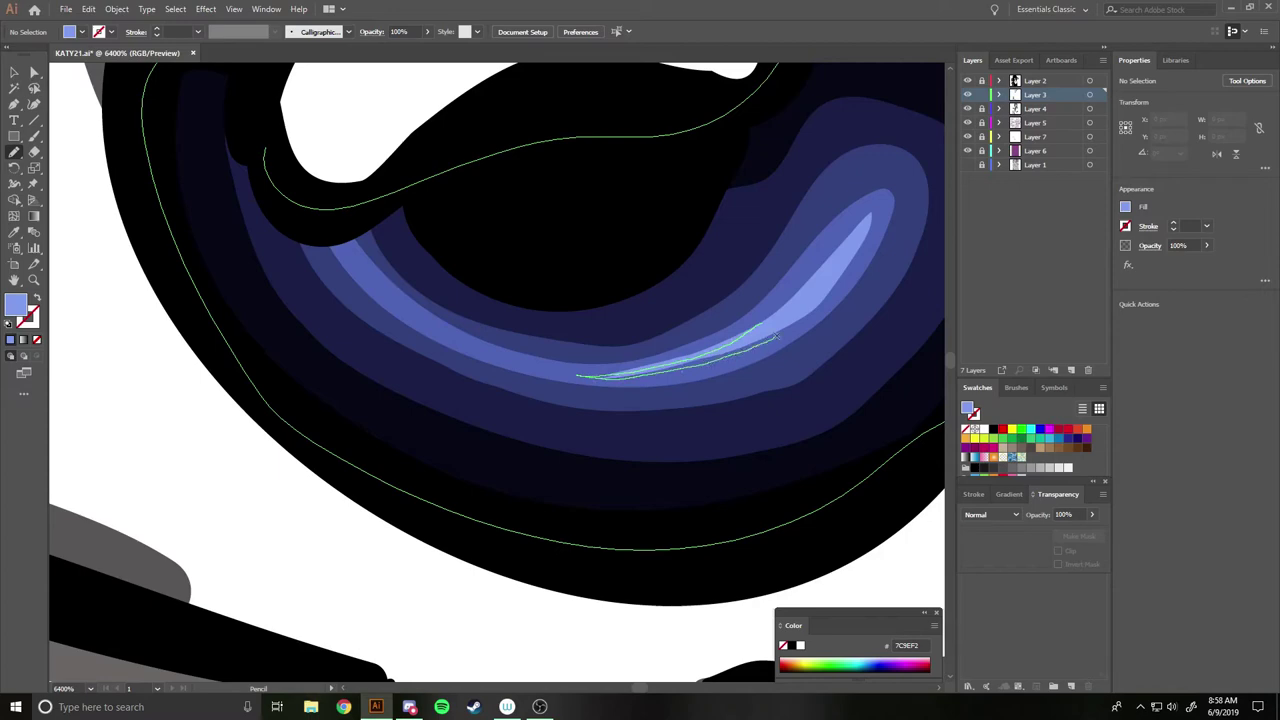
pyautogui.moveTo(828, 290); pyautogui.dragTo(828, 290)
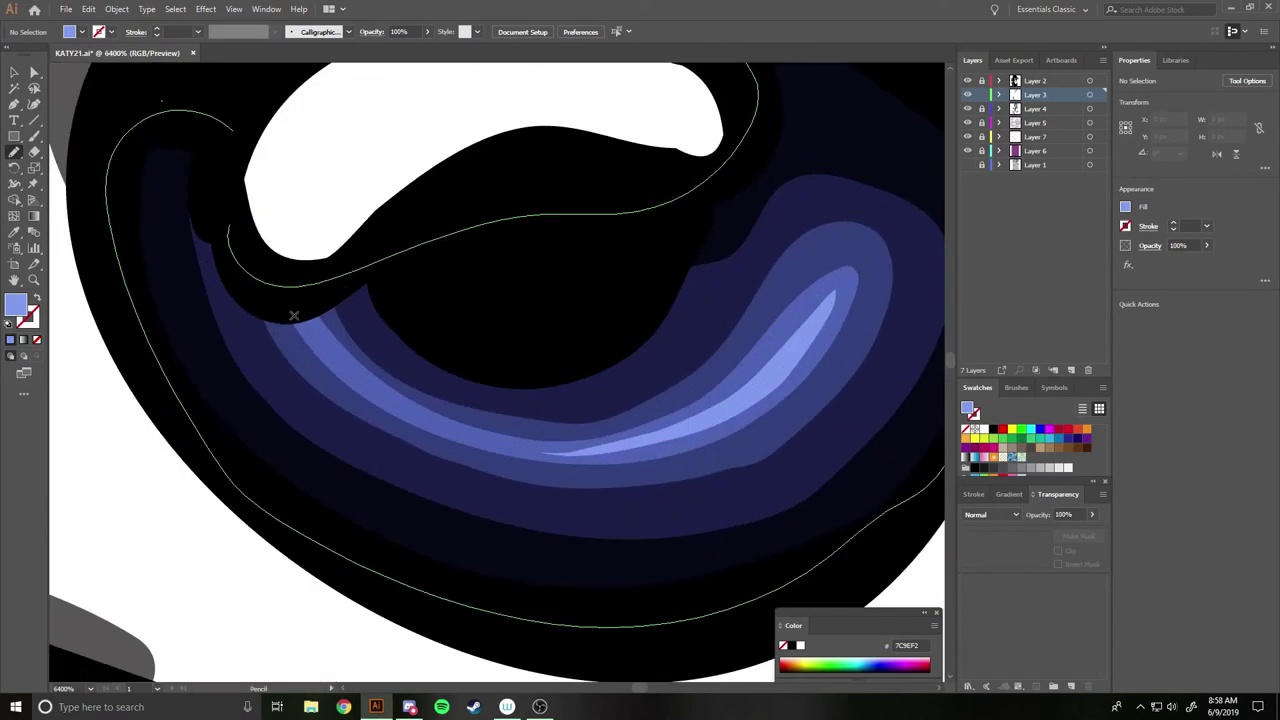
pyautogui.moveTo(294, 316)
pyautogui.mouseDown()
pyautogui.moveTo(313, 318)
pyautogui.moveTo(300, 313)
pyautogui.mouseUp()
pyautogui.hotkey('ctrl', '-')
pyautogui.hotkey('ctrl', '-')
pyautogui.hotkey('ctrl', '-')
# Make Layer 4 the target and set the fill colour to dark grey 3A3838.
pyautogui.hotkey('ctrl', '-')
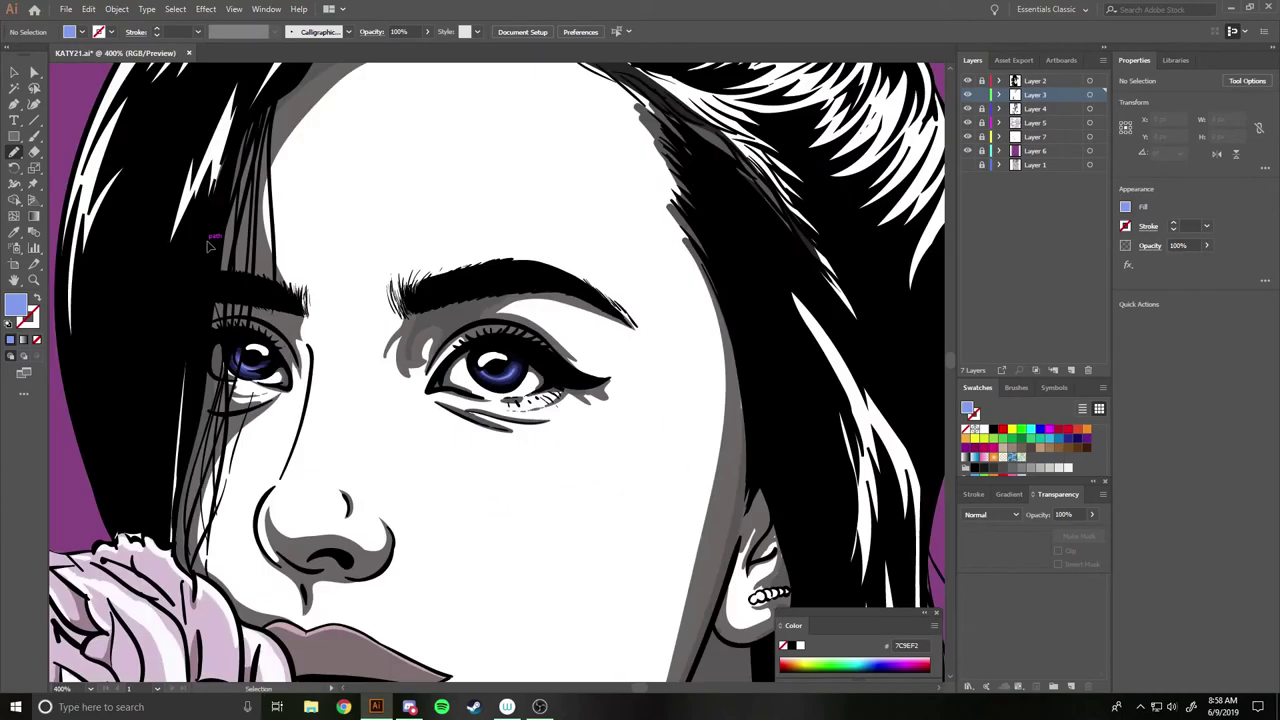
pyautogui.hotkey('ctrl', '-')
pyautogui.hotkey('ctrl', '-')
pyautogui.hotkey('ctrl', '-')
pyautogui.hotkey('ctrl', '-')
pyautogui.hotkey('ctrl', '+')
pyautogui.hotkey('ctrl', '+')
pyautogui.hotkey('ctrl', '+')
pyautogui.hotkey('ctrl', '+')
pyautogui.scroll(1, 370, 290)
pyautogui.hotkey('ctrl', '+')
pyautogui.hotkey('ctrl', '+')
pyautogui.hotkey('ctrl', '+')
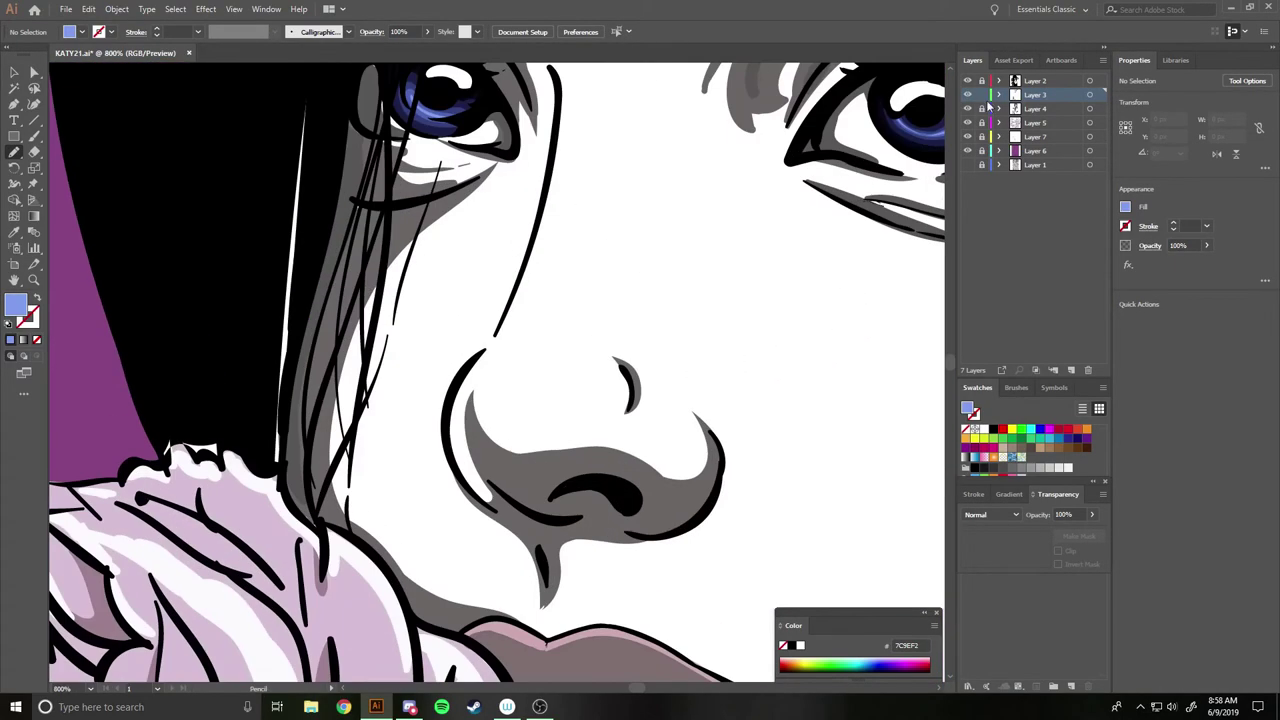
pyautogui.scroll(2, 843, 187)
pyautogui.scroll(3, 691, 331)
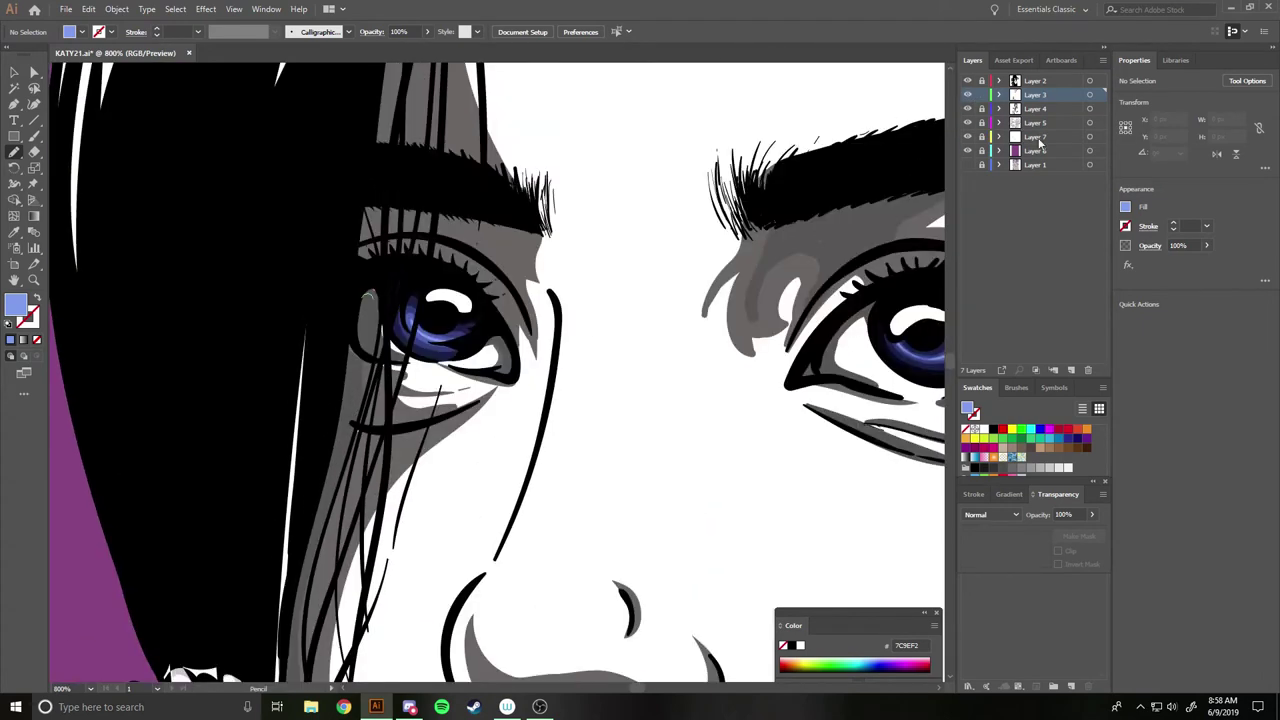
pyautogui.click(1035, 108)
pyautogui.doubleClick(15, 305)
pyautogui.write('3A3838')
pyautogui.press('Return')
# Draw dark grey shading along the hairline, between hair and forehead, and over the upper eyelid.
pyautogui.hotkey('ctrl', '-')
pyautogui.scroll(5, 546, 347)
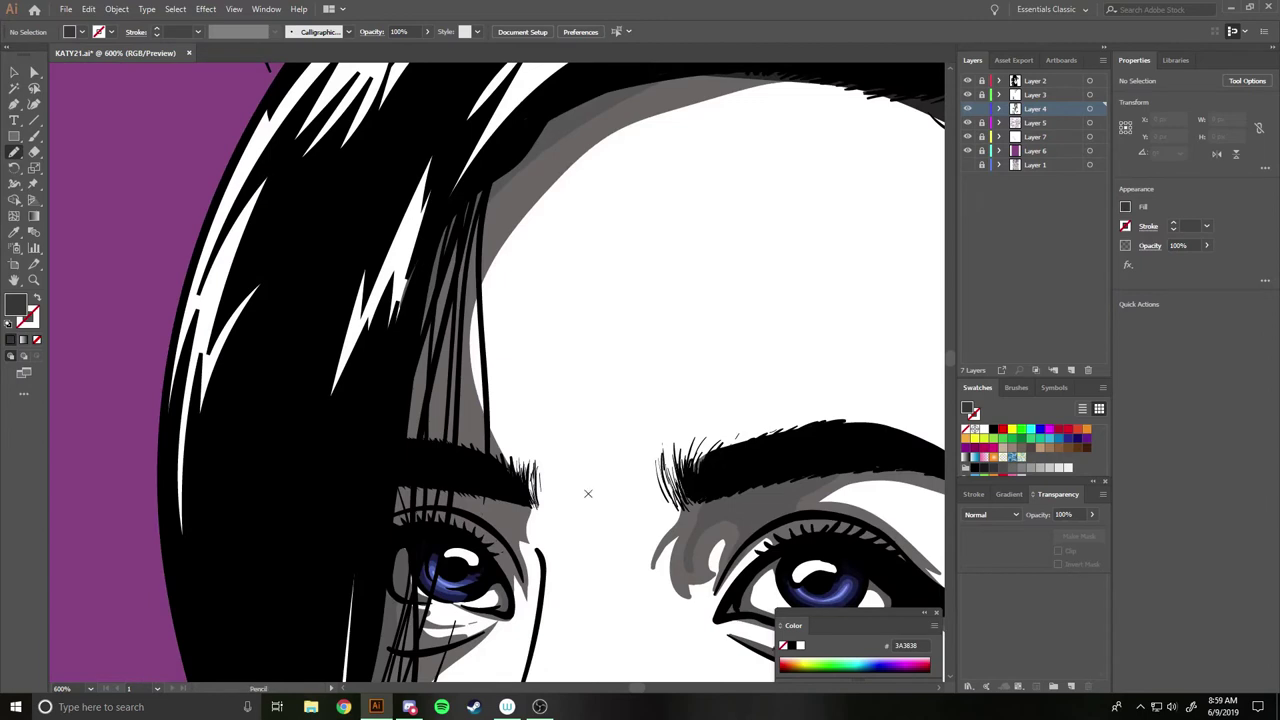
pyautogui.moveTo(445, 421); pyautogui.dragTo(480, 215)
pyautogui.moveTo(738, 70)
pyautogui.mouseDown()
pyautogui.moveTo(378, 419)
pyautogui.moveTo(478, 229)
pyautogui.mouseUp()
pyautogui.moveTo(643, 90); pyautogui.dragTo(411, 320)
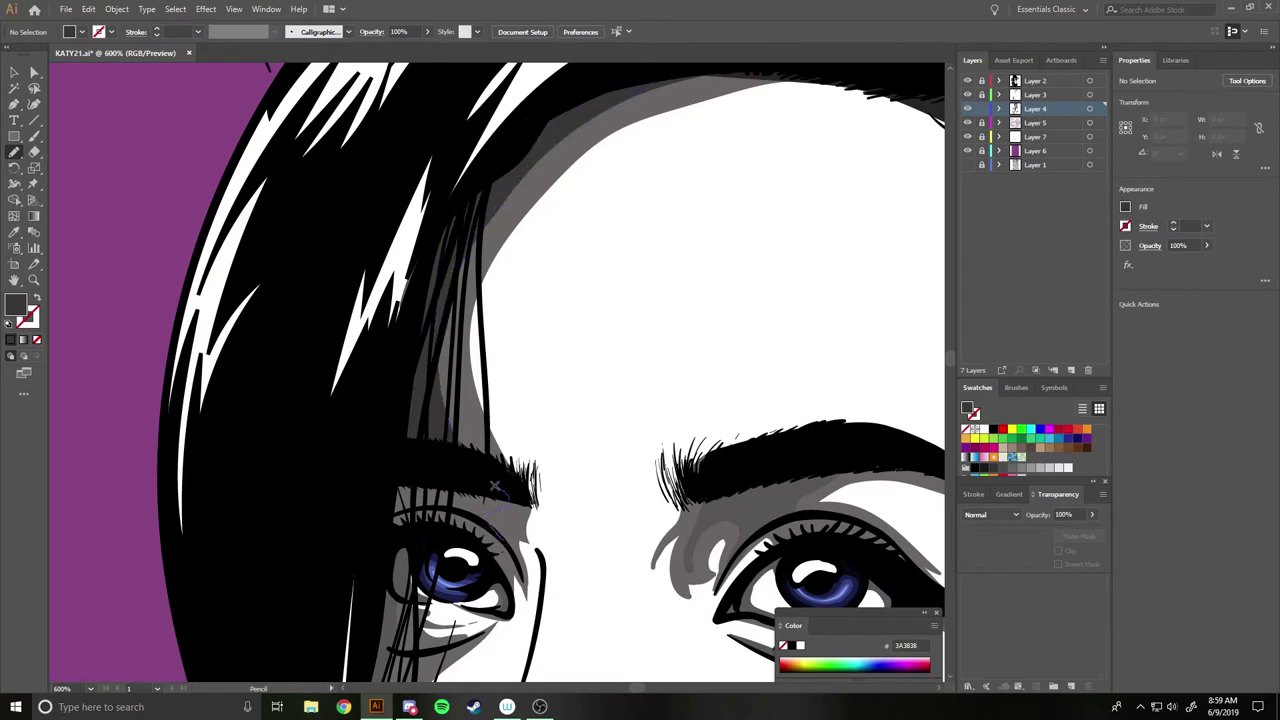
pyautogui.moveTo(494, 486); pyautogui.dragTo(507, 545)
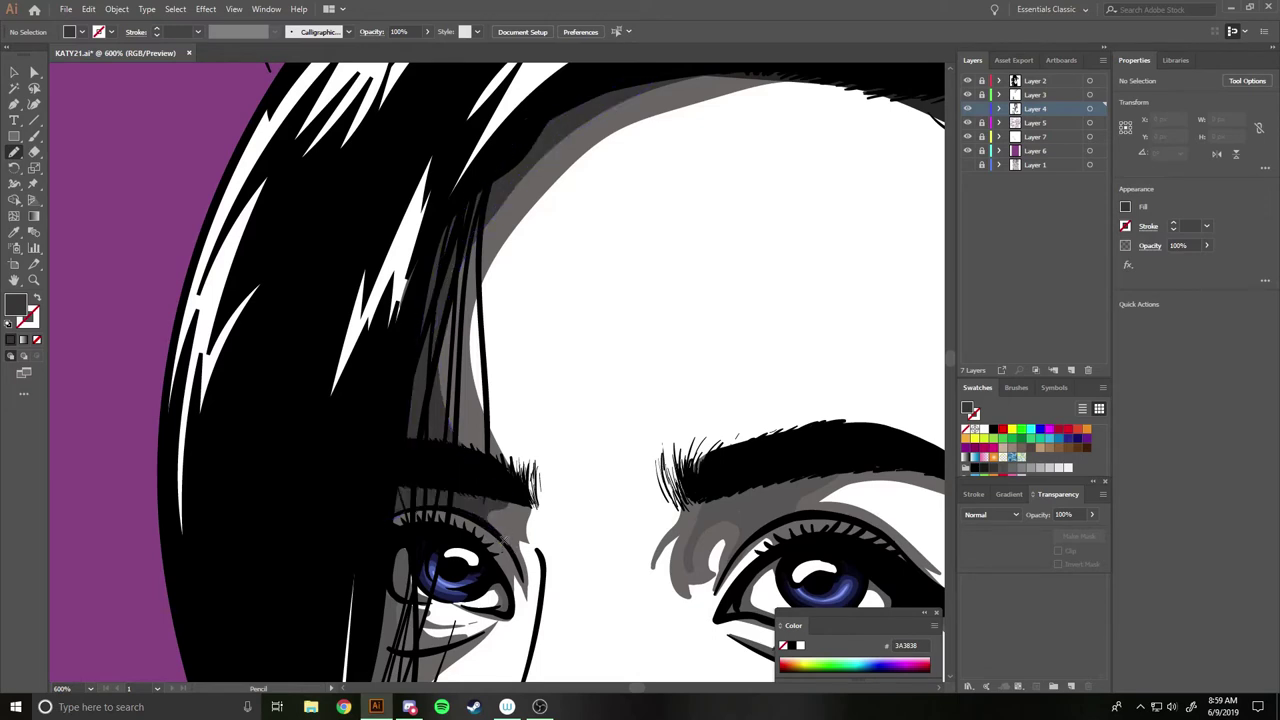
# Add a small shadow at the eye's outer edge and shading down the hair edge toward the collar.
pyautogui.scroll(-1, 450, 520)
pyautogui.scroll(2, 450, 520)
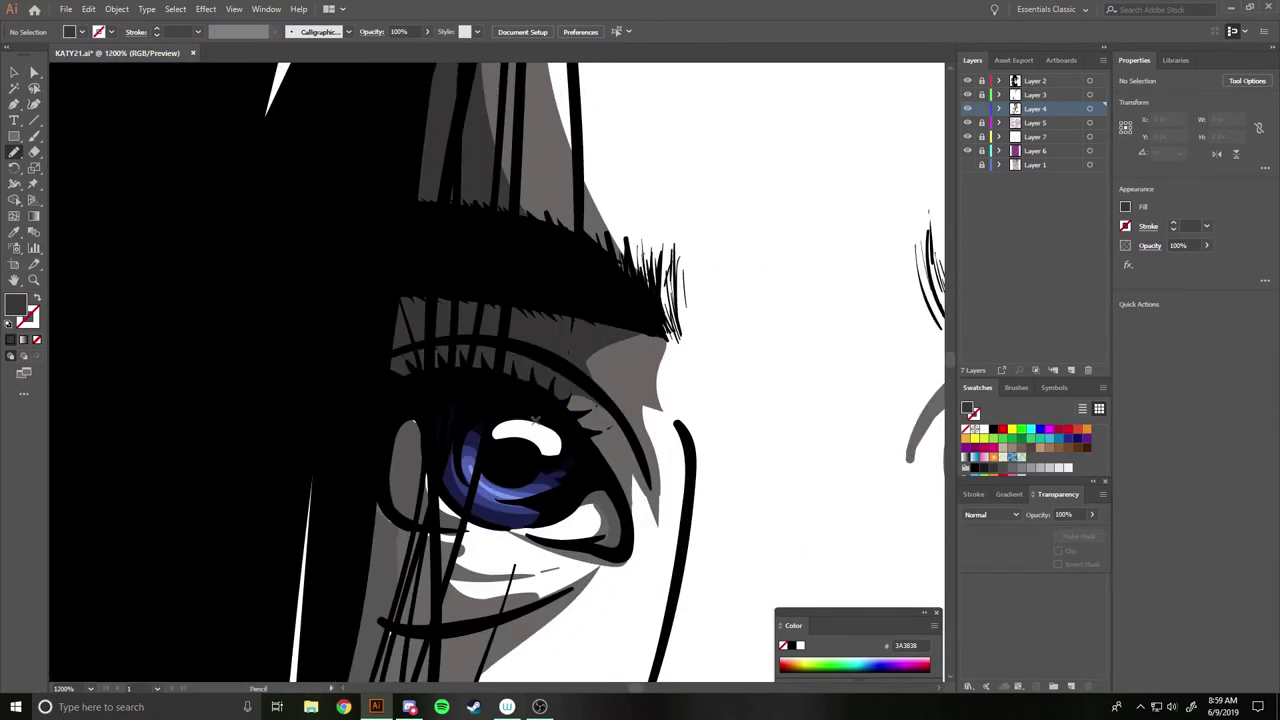
pyautogui.moveTo(590, 450); pyautogui.dragTo(605, 447)
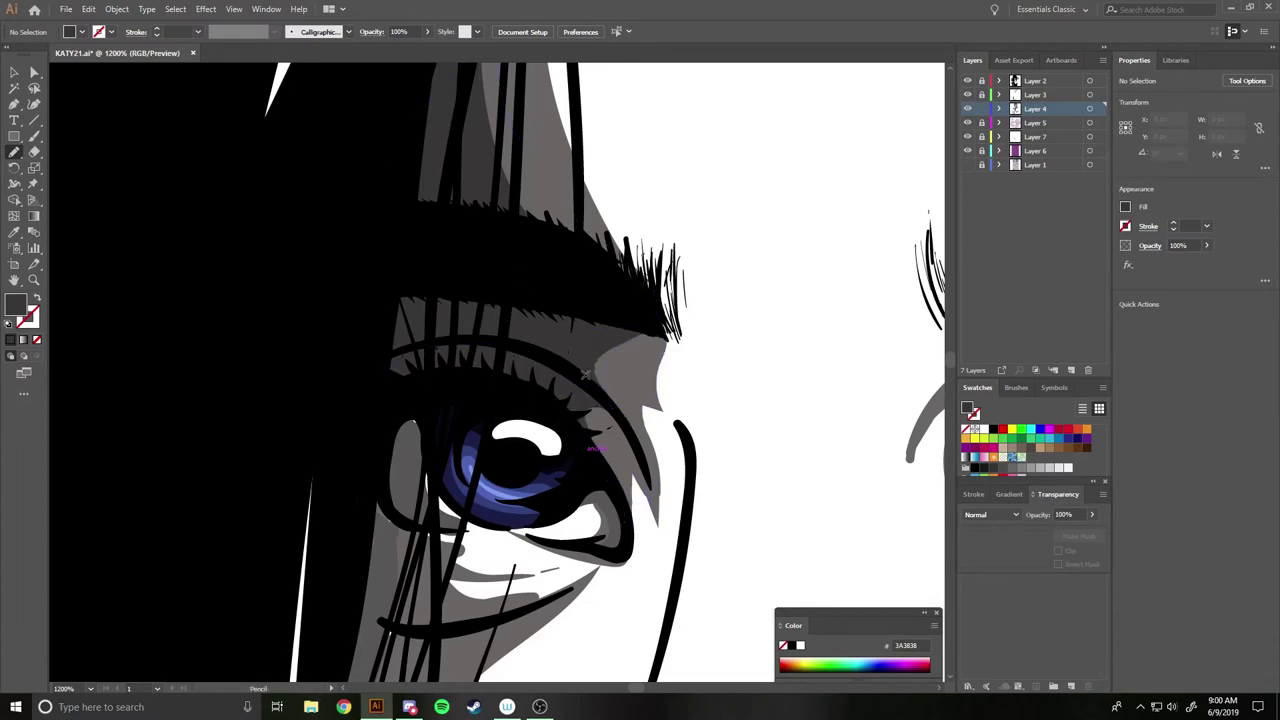
pyautogui.hotkey('ctrl', '-')
pyautogui.hotkey('ctrl', '-')
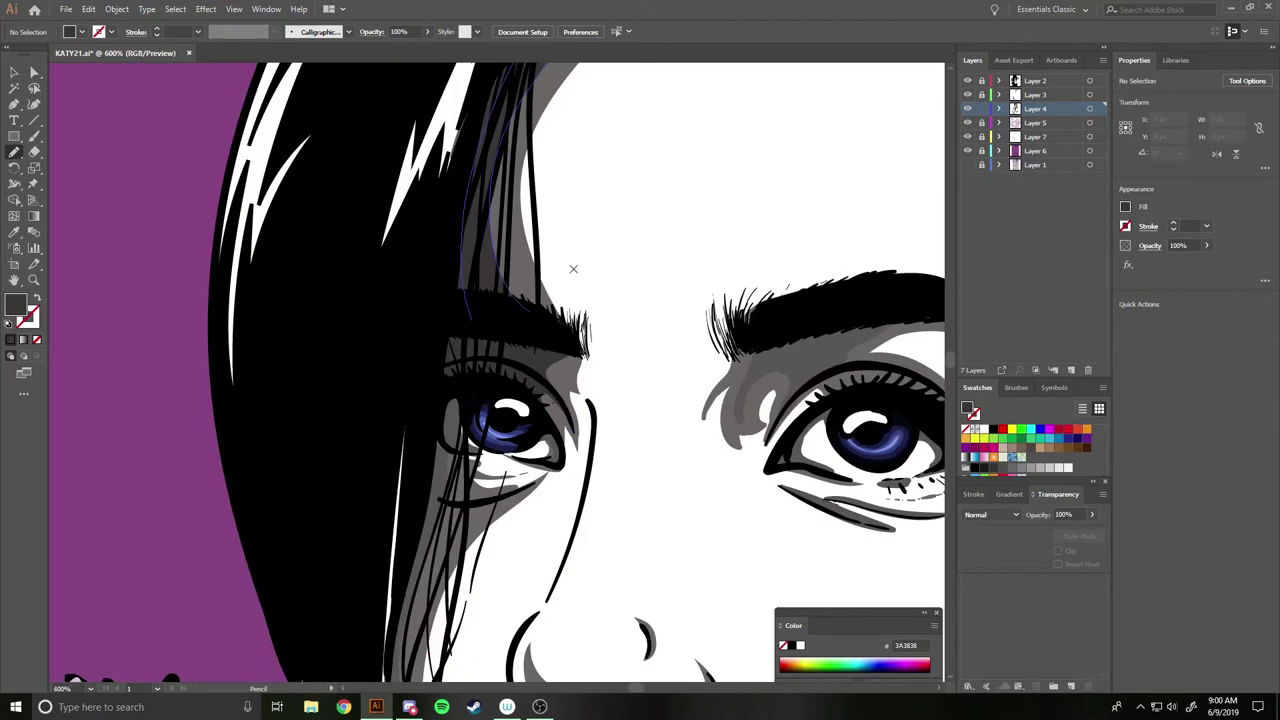
pyautogui.hotkey('ctrl', '+')
pyautogui.moveTo(465, 272); pyautogui.dragTo(410, 572)
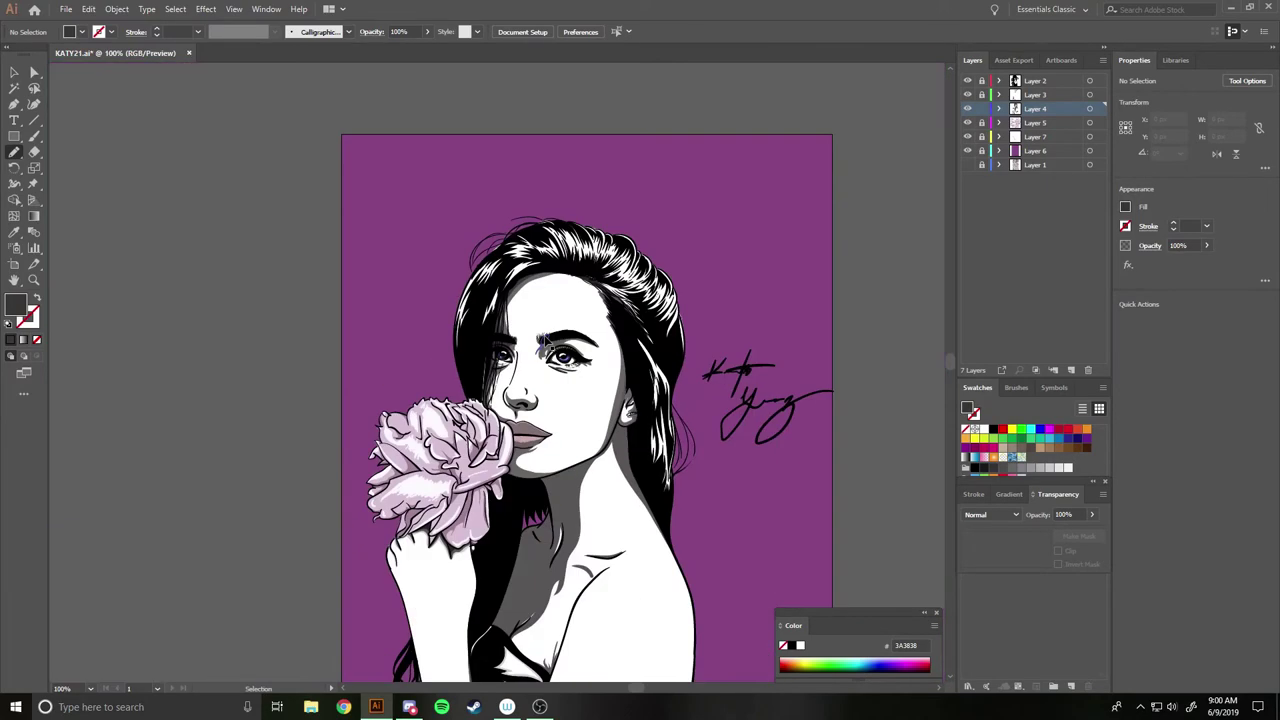
pyautogui.scroll(1, 545, 335)
pyautogui.hotkey('ctrl', '-')
pyautogui.hotkey('ctrl', '-')
pyautogui.hotkey('ctrl', '-')
# Set the fill to near-black 0F0F0F and draw a dark shape around the upper eyelid.
pyautogui.doubleClick(15, 305)
pyautogui.write('0f0f0f')
pyautogui.press('Return')
pyautogui.hotkey('ctrl', '+')
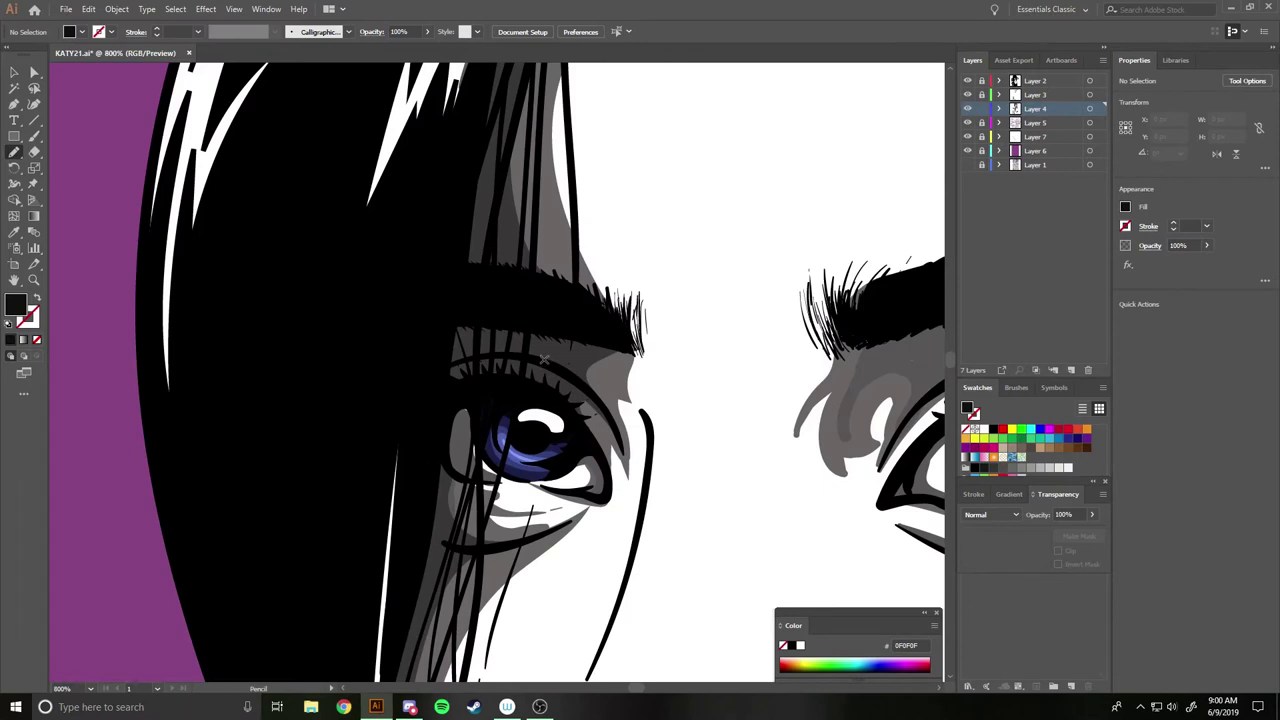
pyautogui.moveTo(535, 337); pyautogui.dragTo(520, 356)
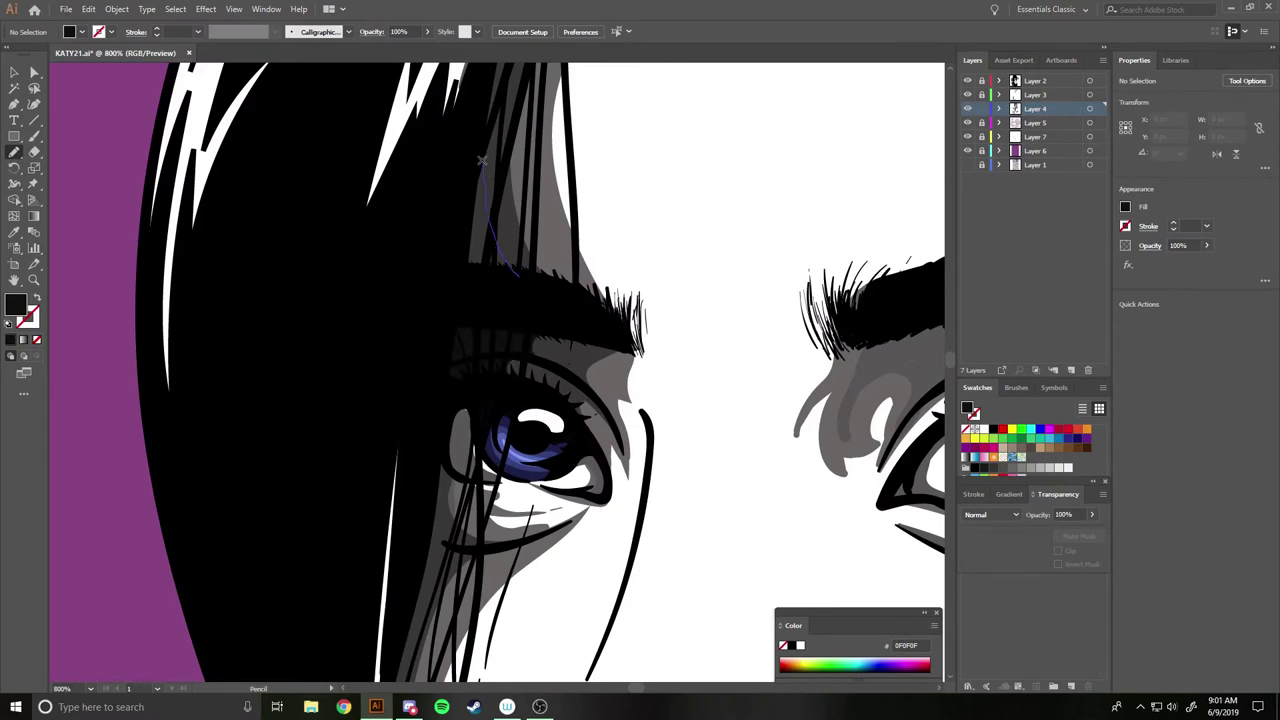
# Draw a near-black shadow along the hair edge below the eye, then sample dark grey again.
pyautogui.scroll(-5, 439, 345)
pyautogui.moveTo(437, 262); pyautogui.dragTo(410, 612)
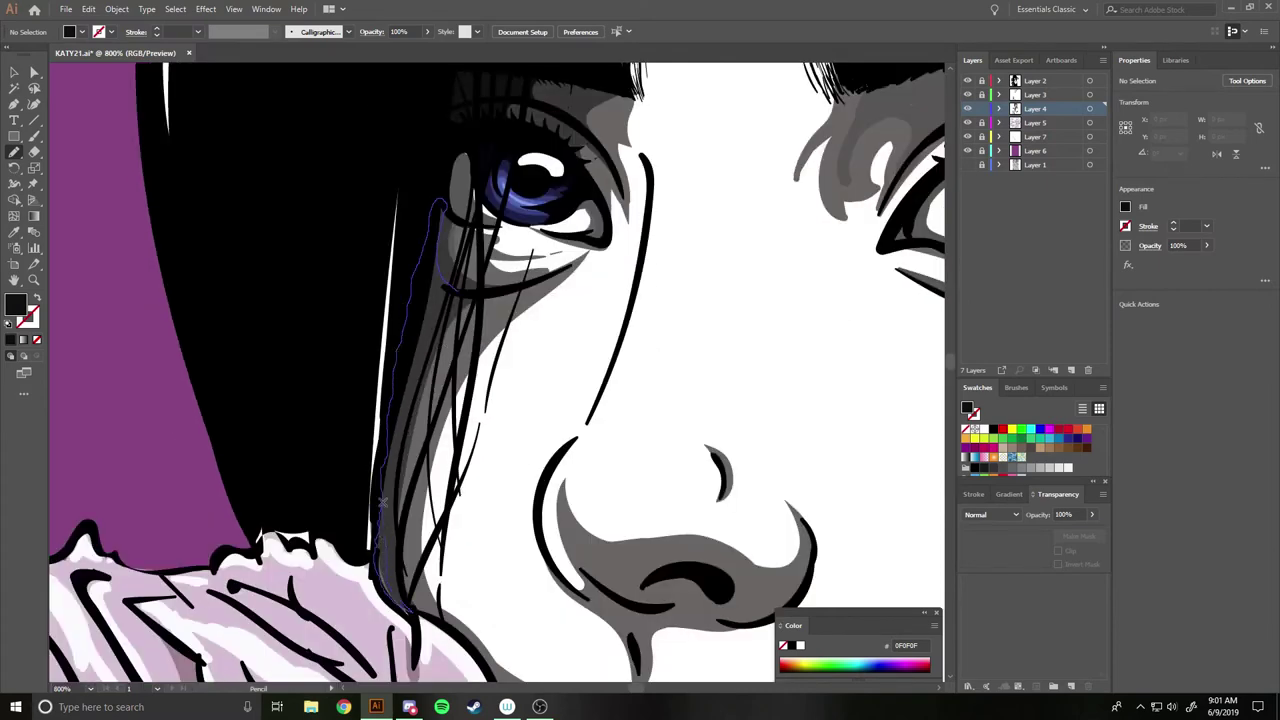
pyautogui.scroll(-1, 493, 303)
pyautogui.scroll(-2, 493, 303)
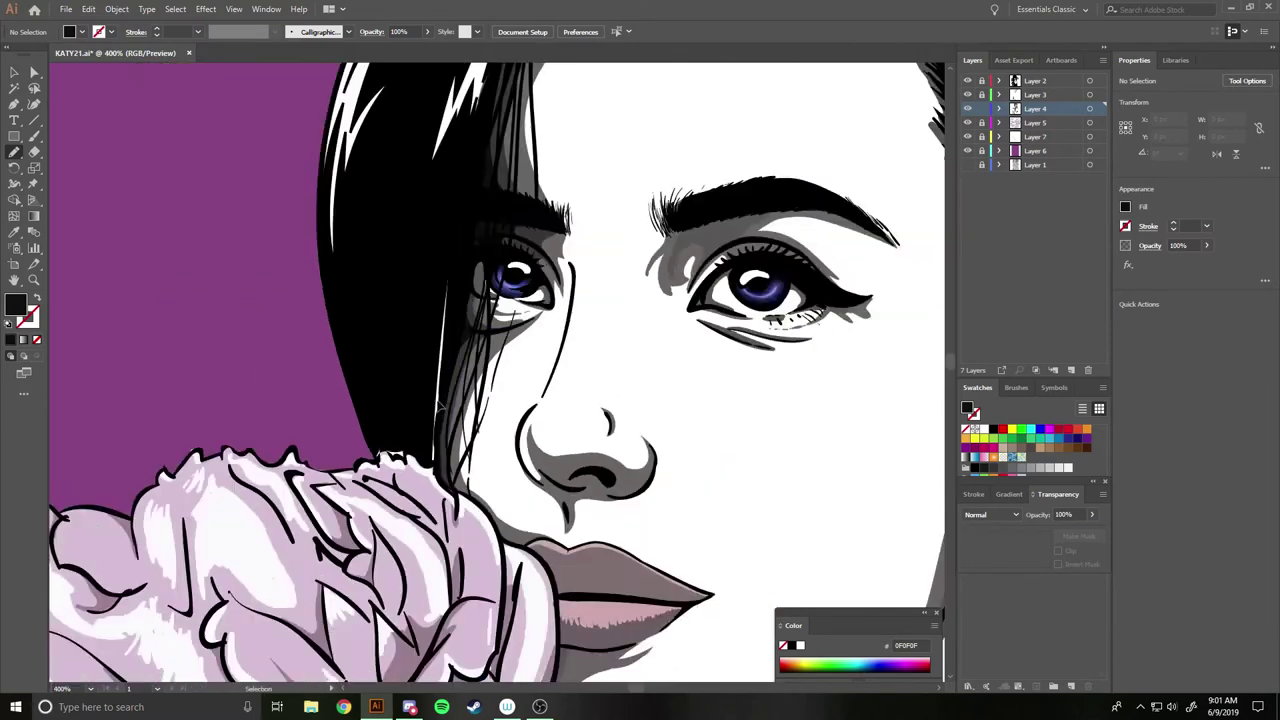
pyautogui.scroll(-1, 520, 330)
pyautogui.scroll(2, 554, 363)
pyautogui.scroll(1, 554, 363)
pyautogui.scroll(1, 571, 363)
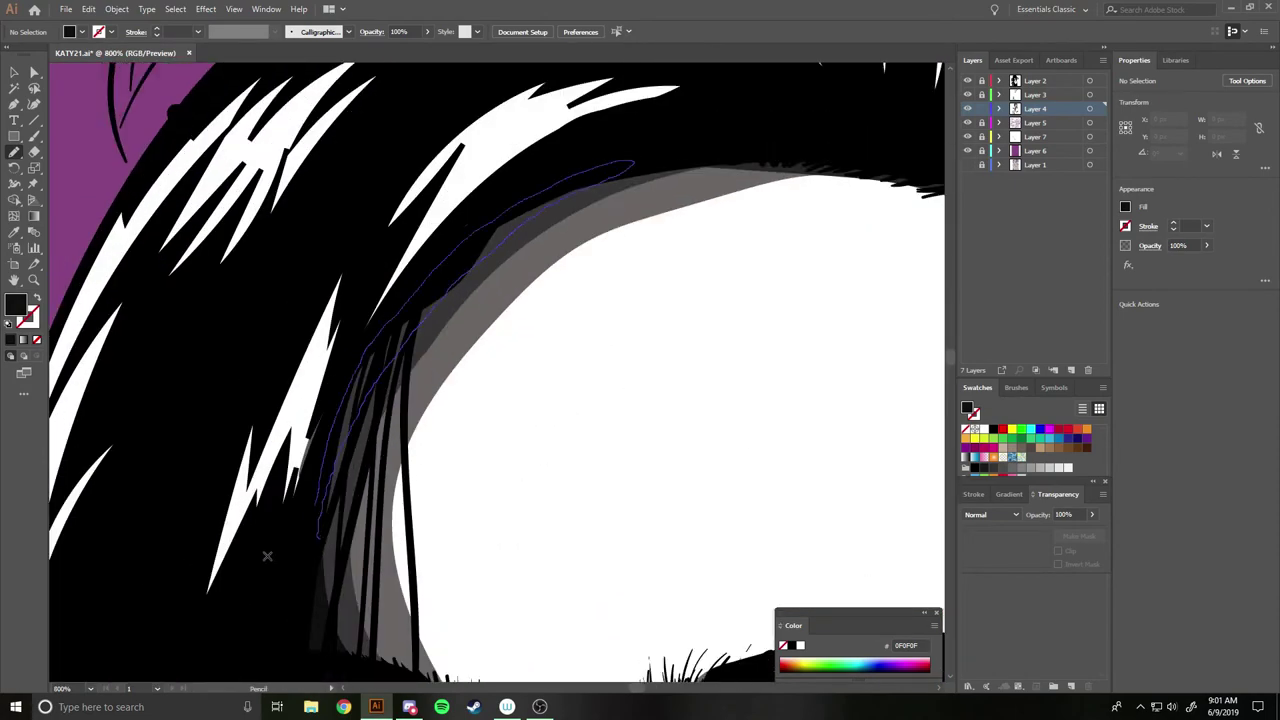
pyautogui.scroll(-3, 267, 556)
pyautogui.scroll(-1, 267, 556)
pyautogui.scroll(4, 300, 580)
pyautogui.scroll(-1, 300, 580)
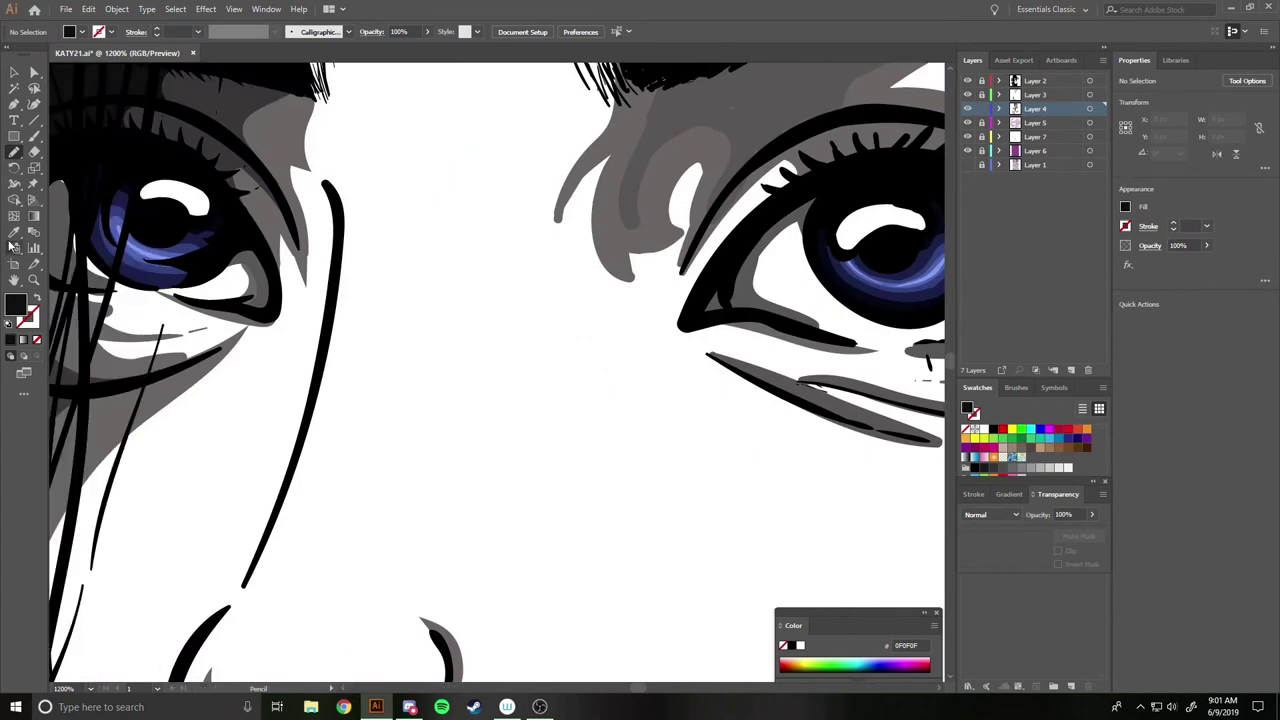
pyautogui.press('i')
pyautogui.click(14, 153)
pyautogui.scroll(1, 721, 340)
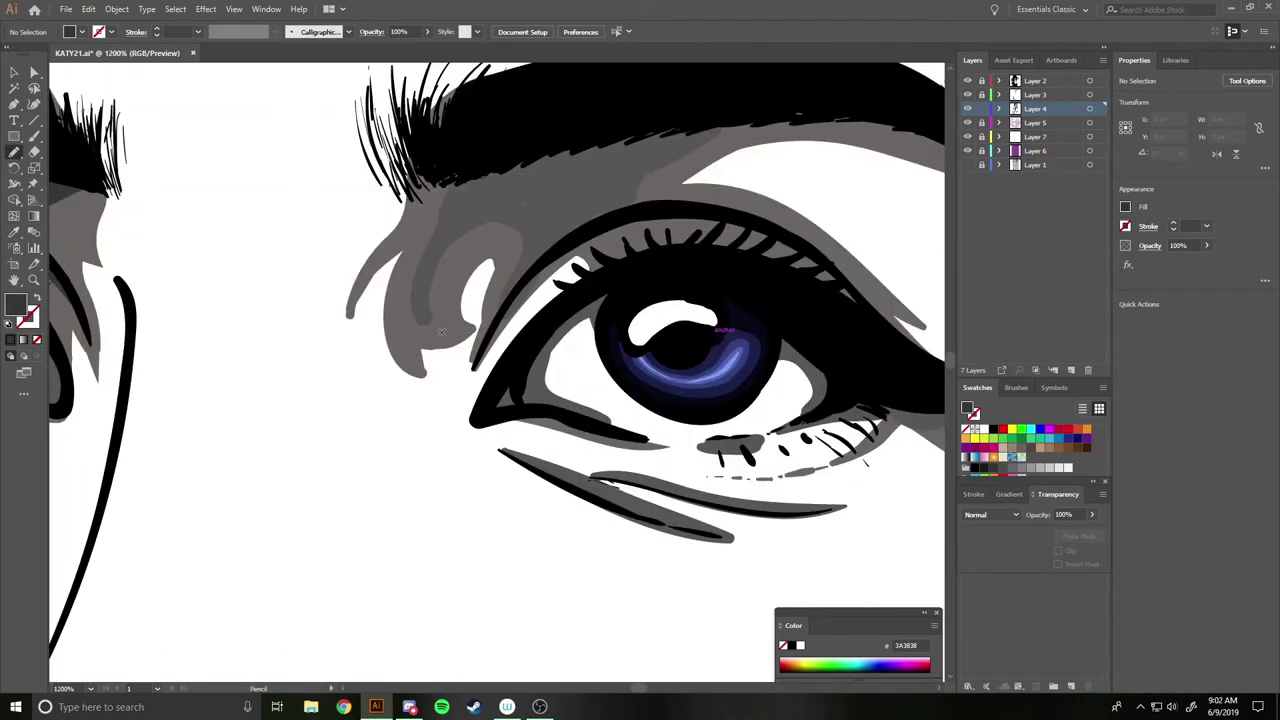
# Draw a shading shape along the brow and upper eyelid above the eye.
pyautogui.moveTo(440, 218)
pyautogui.mouseDown()
pyautogui.moveTo(698, 255)
pyautogui.moveTo(566, 240)
pyautogui.moveTo(500, 292)
pyautogui.mouseUp()
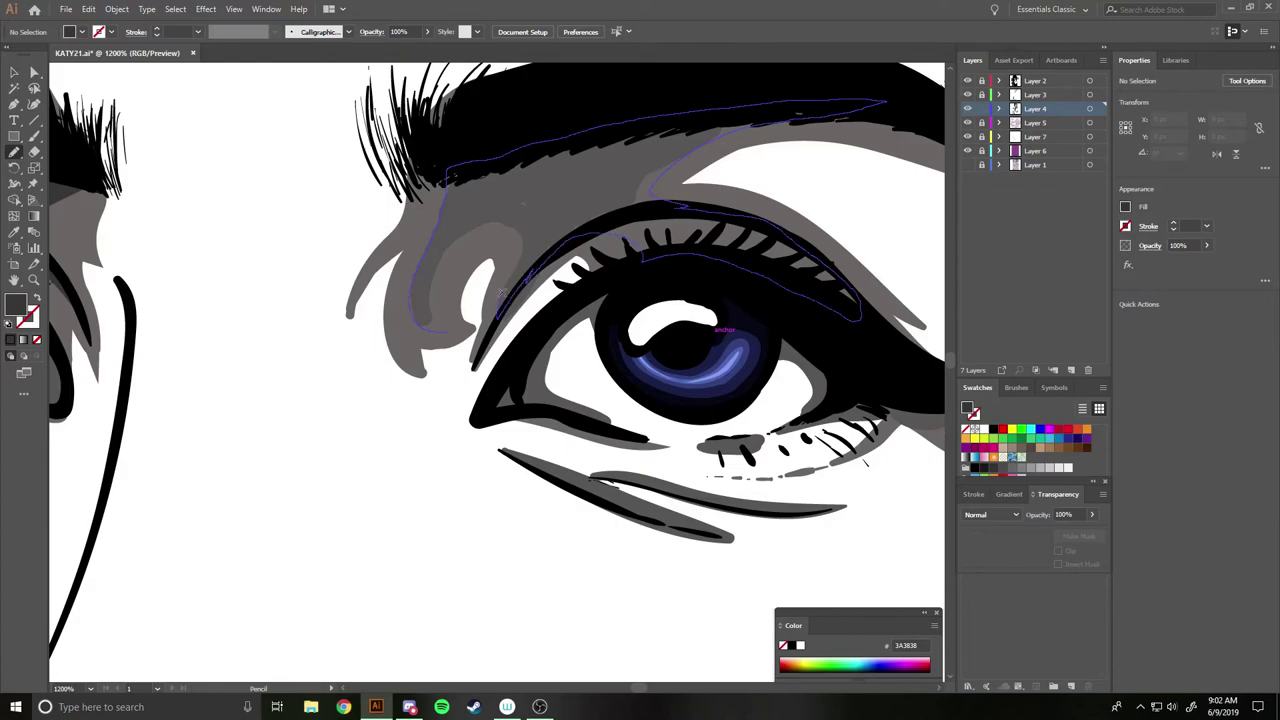
pyautogui.moveTo(431, 316); pyautogui.dragTo(431, 318)
pyautogui.hotkey('ctrl', '0')
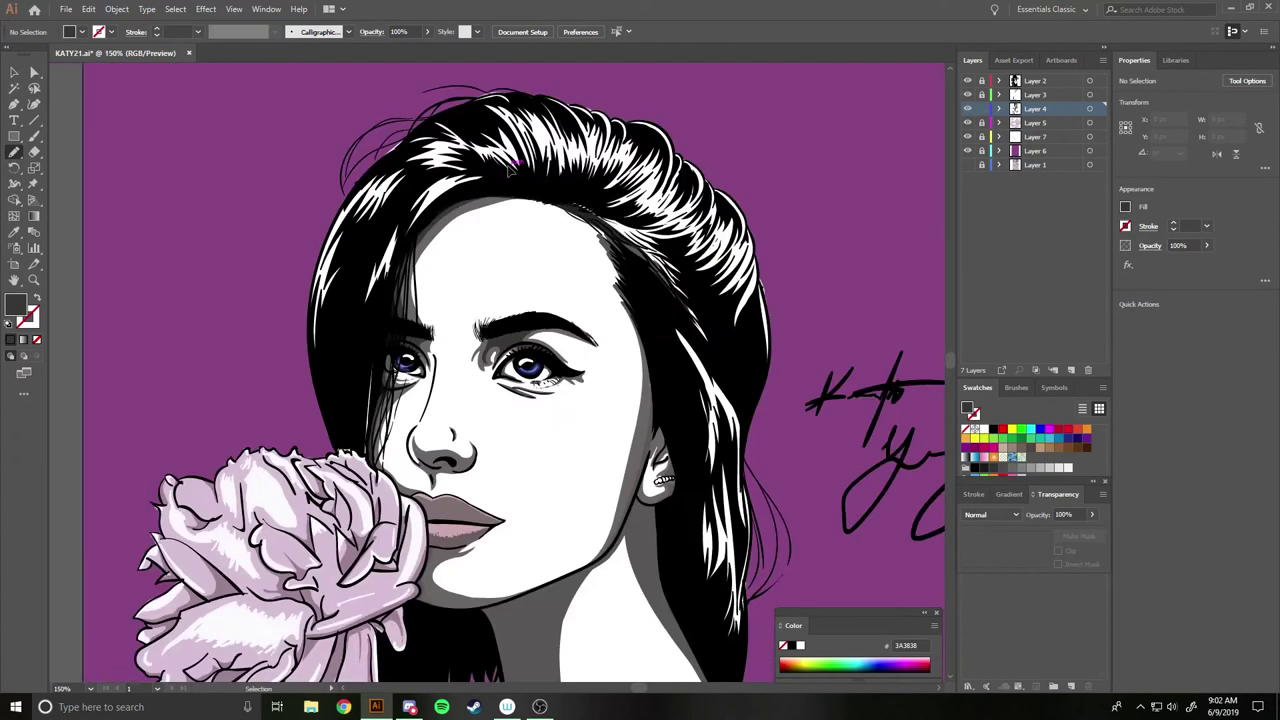
pyautogui.scroll(3, 509, 170)
pyautogui.scroll(2, 509, 170)
pyautogui.scroll(1, 510, 173)
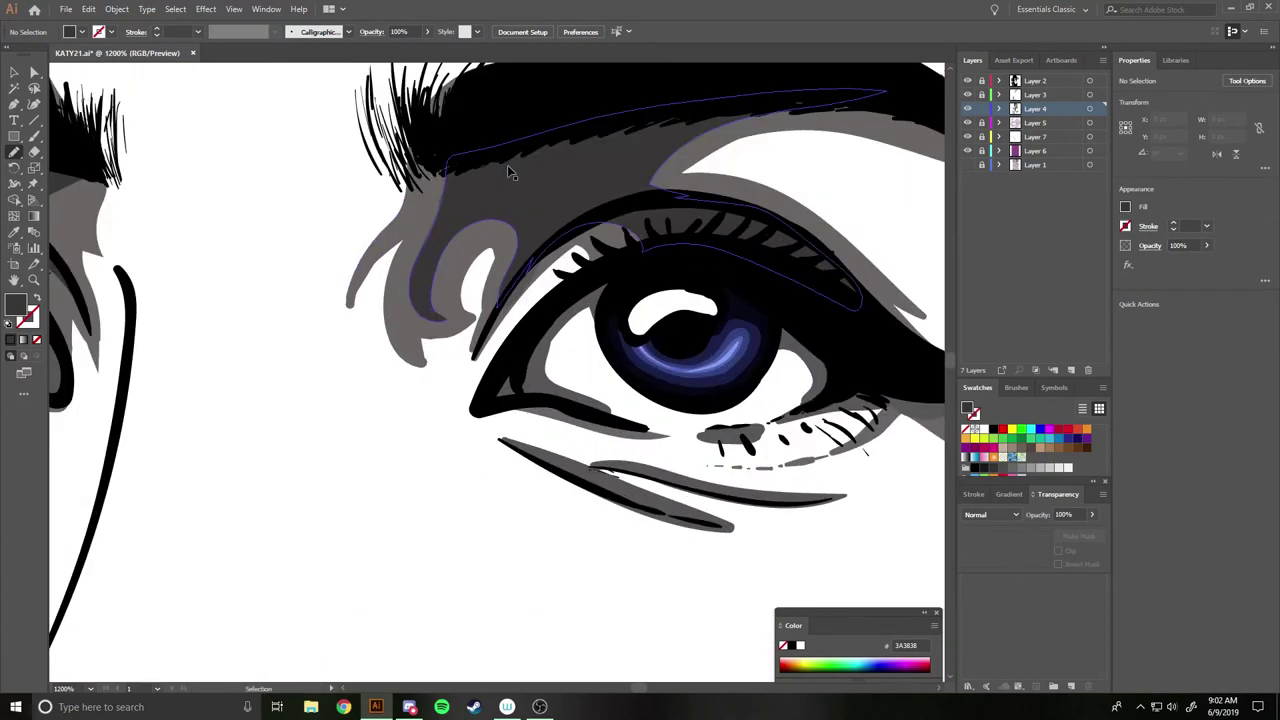
pyautogui.hotkey('ctrl', '0')
pyautogui.scroll(3, 509, 171)
pyautogui.scroll(2, 509, 171)
pyautogui.scroll(1, 509, 171)
# Sample mid grey 6C6767 and draw grey shading slivers along the eyelid edge.
pyautogui.press('i')
pyautogui.click(311, 320)
pyautogui.press('n')
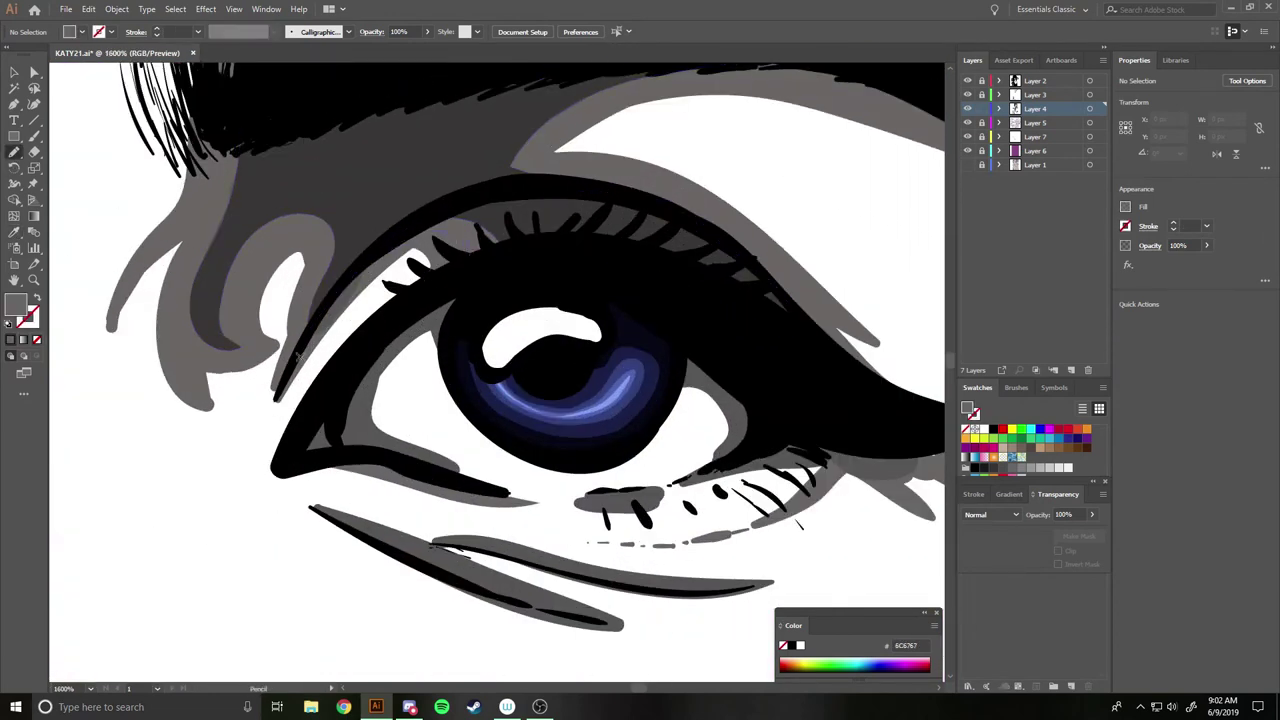
pyautogui.moveTo(238, 366); pyautogui.dragTo(307, 337)
pyautogui.moveTo(255, 264); pyautogui.dragTo(269, 323)
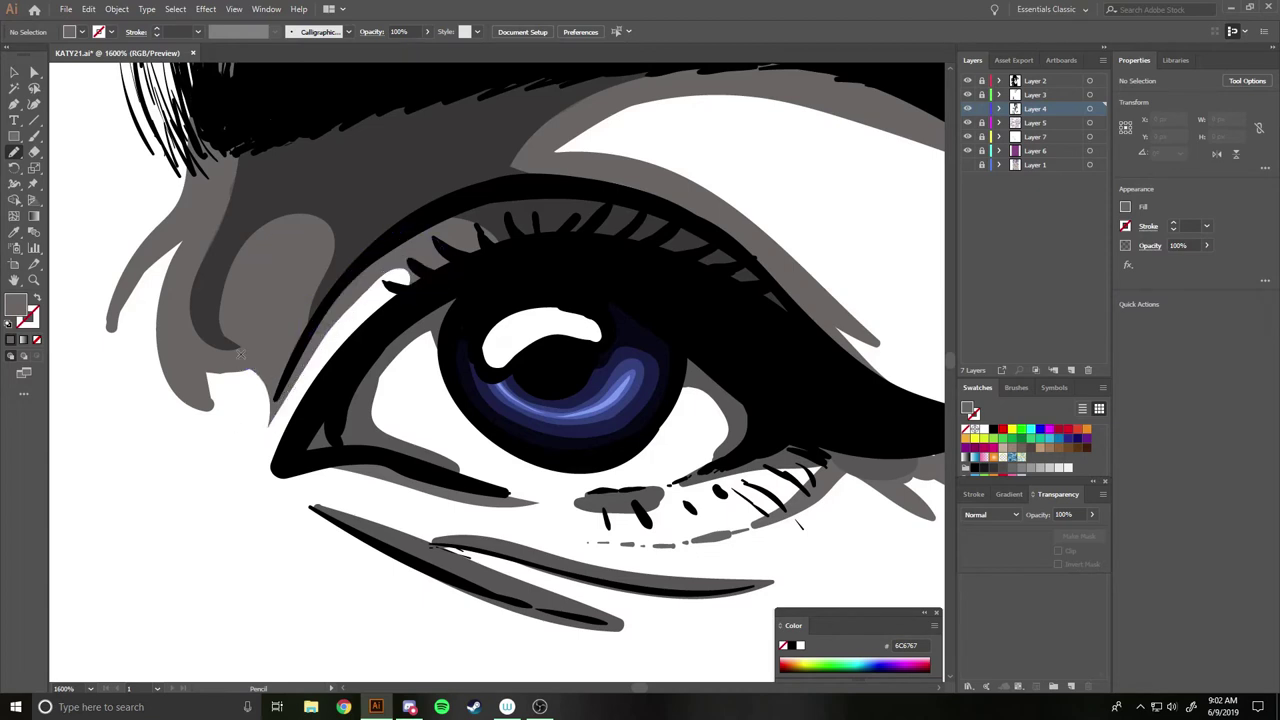
pyautogui.moveTo(270, 428); pyautogui.dragTo(226, 318)
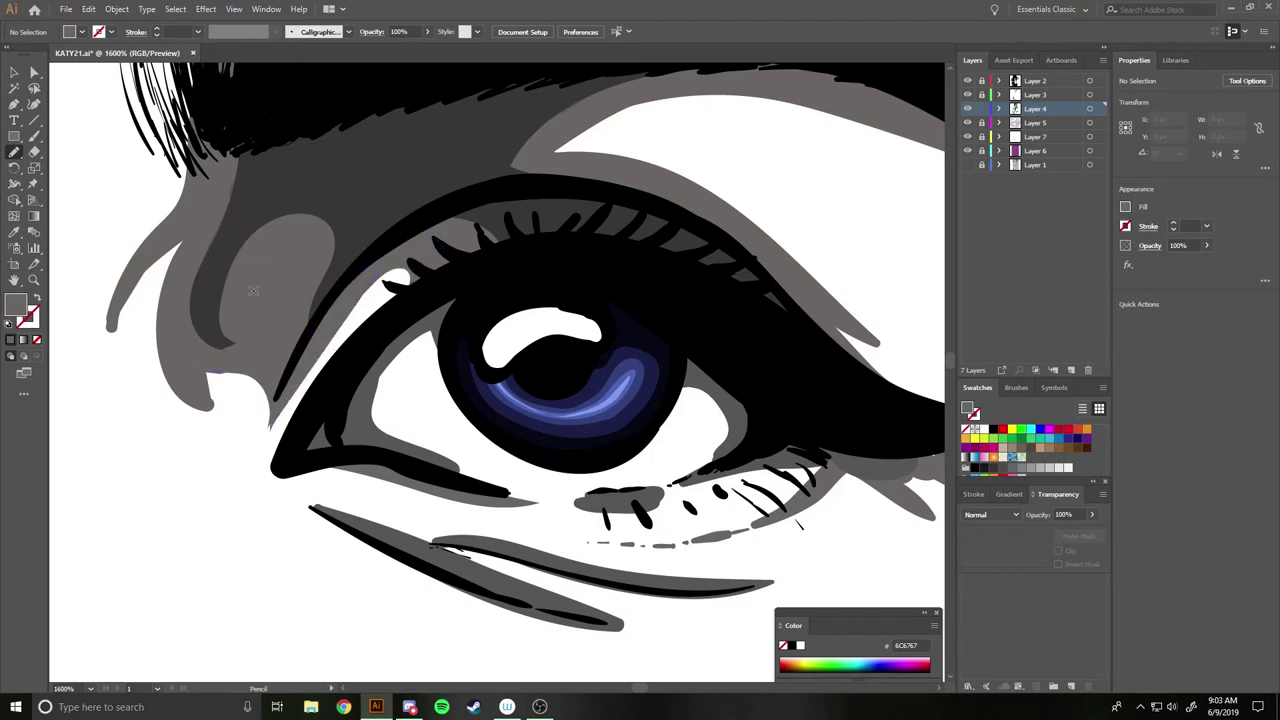
pyautogui.moveTo(274, 388); pyautogui.dragTo(258, 441)
pyautogui.moveTo(290, 397); pyautogui.dragTo(272, 410)
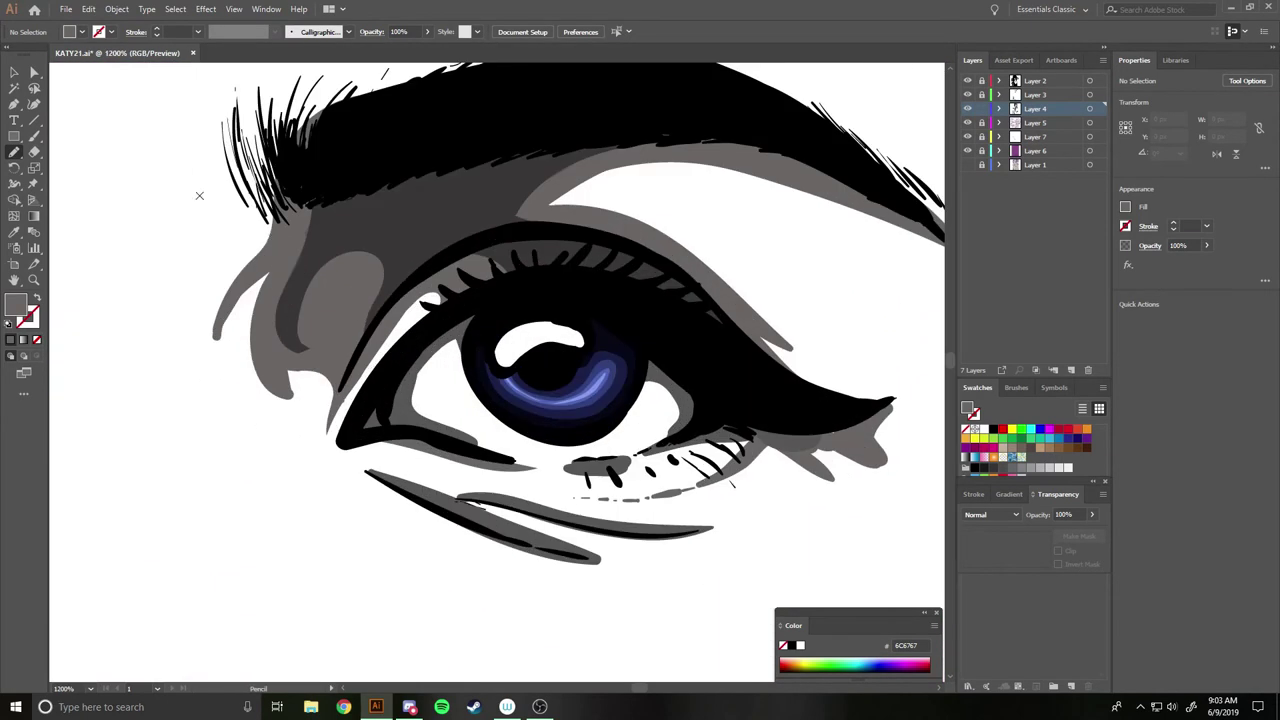
# With dark grey 3A3838, shade the side of the nose, the eyelid crease and the outer eye corner.
pyautogui.click(419, 224)
pyautogui.press('n')
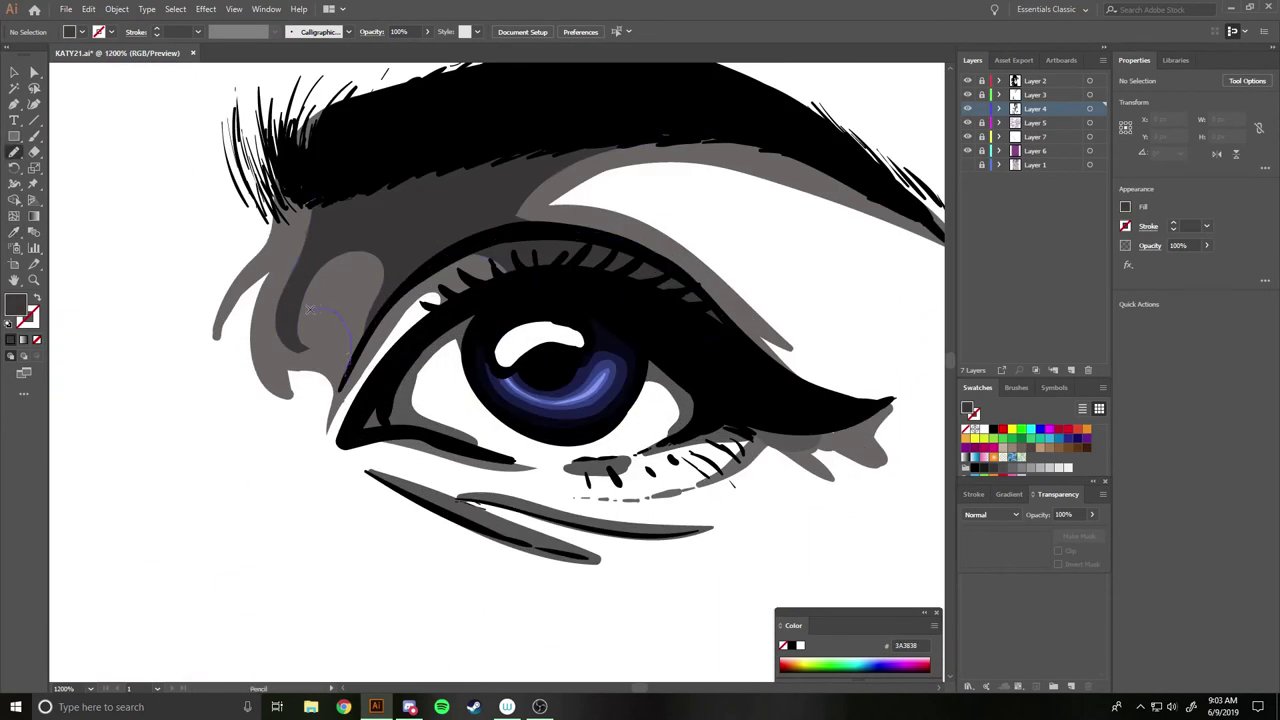
pyautogui.moveTo(400, 289); pyautogui.dragTo(340, 378)
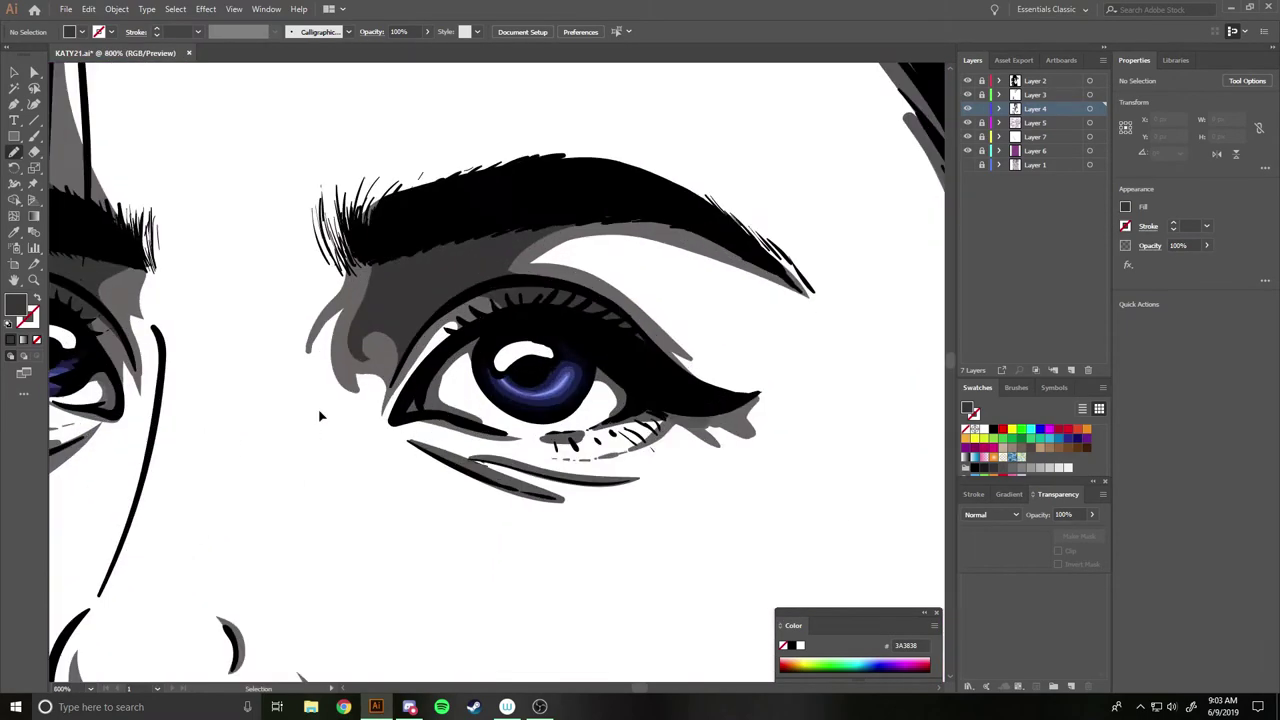
pyautogui.moveTo(340, 377); pyautogui.dragTo(297, 241)
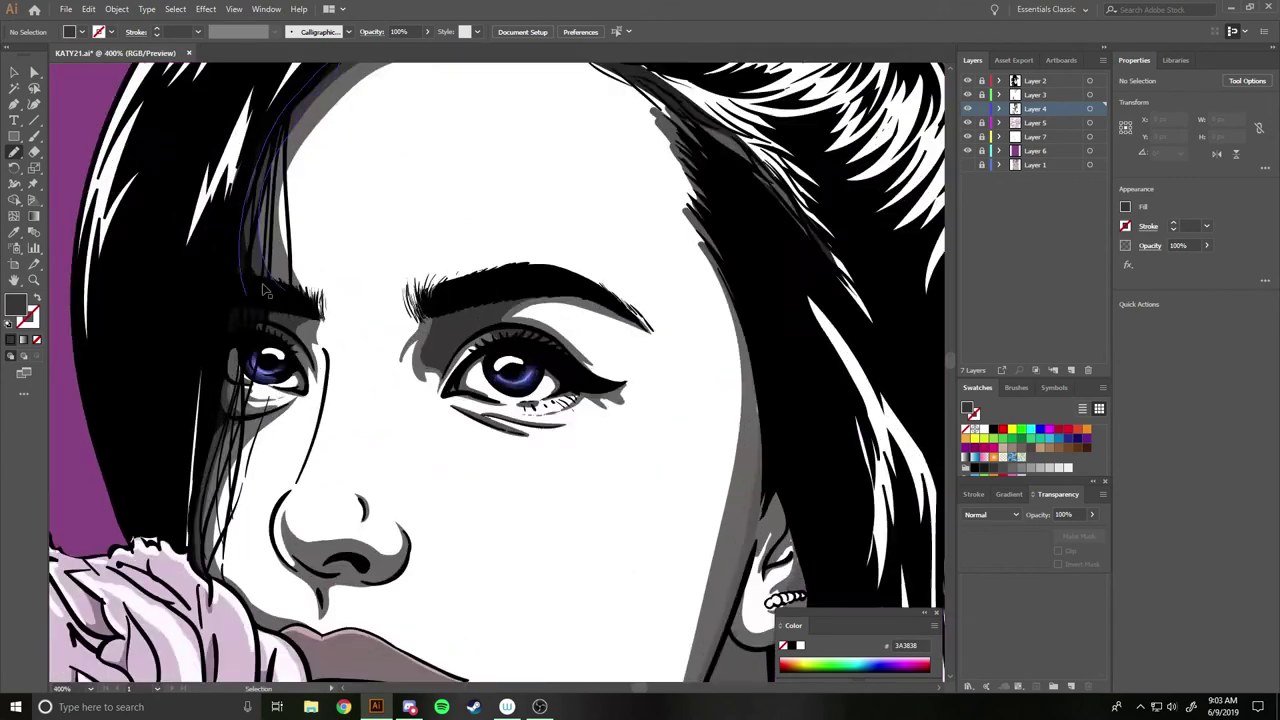
pyautogui.hotkey('shift', 'x')
pyautogui.hscroll(4, 580, 330)
pyautogui.hscroll(2, 580, 330)
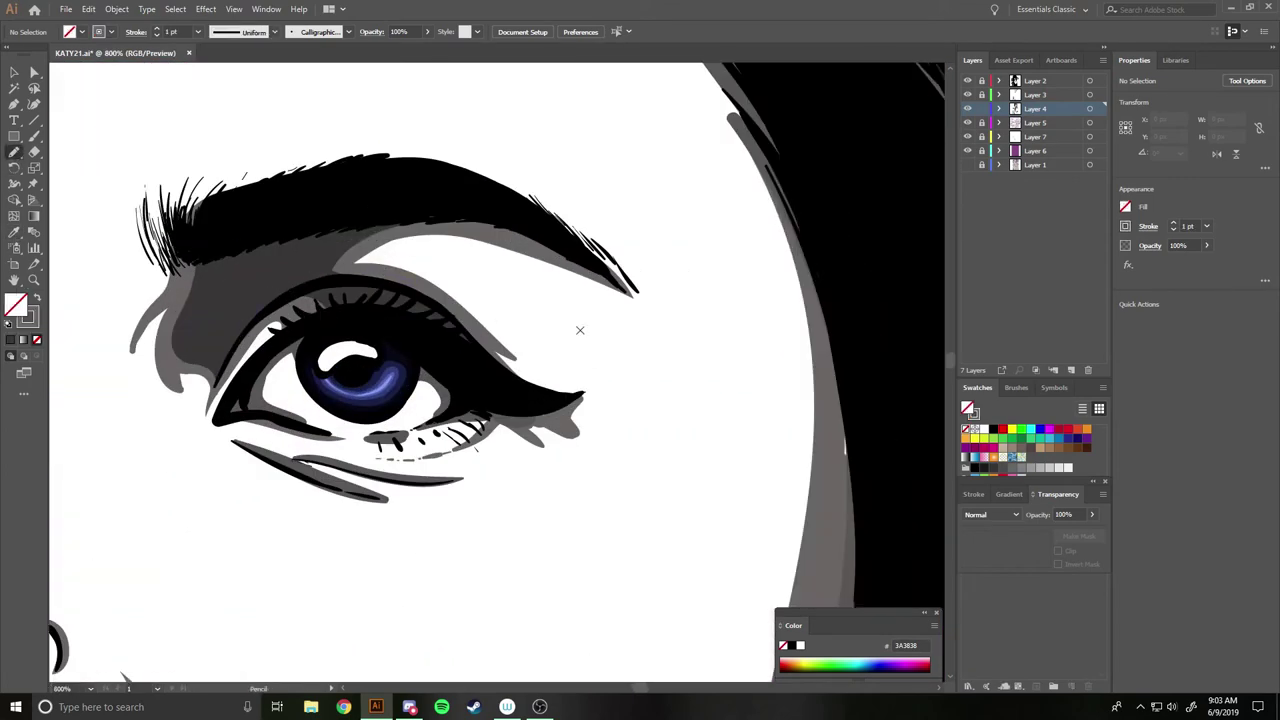
pyautogui.hotkey('shift', 'x')
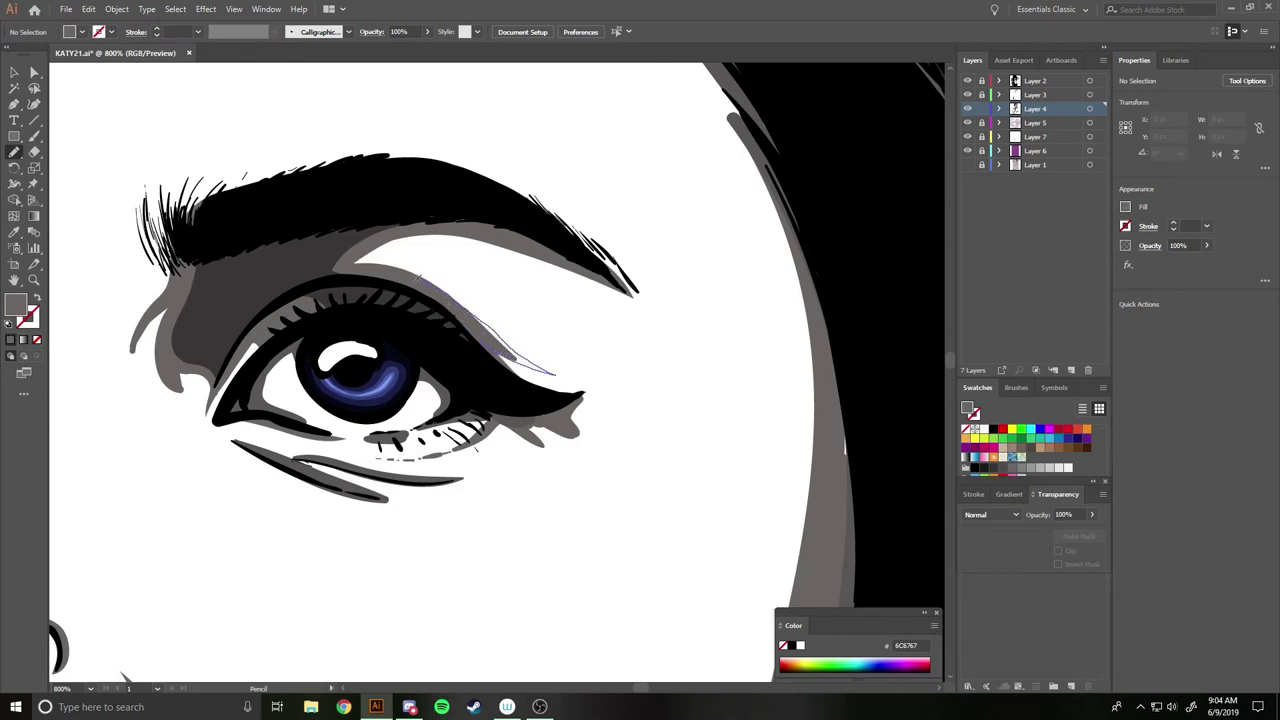
pyautogui.moveTo(421, 276); pyautogui.dragTo(343, 256)
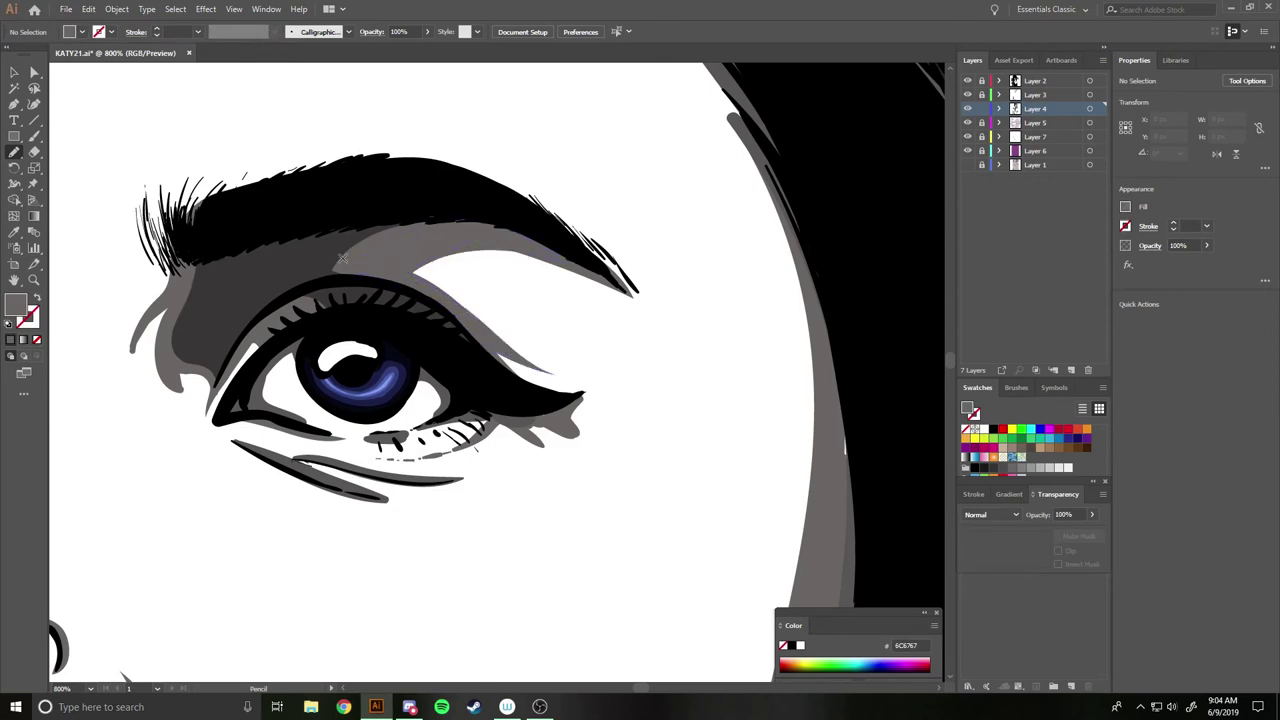
pyautogui.moveTo(527, 376); pyautogui.dragTo(584, 395)
pyautogui.moveTo(548, 450); pyautogui.dragTo(505, 428)
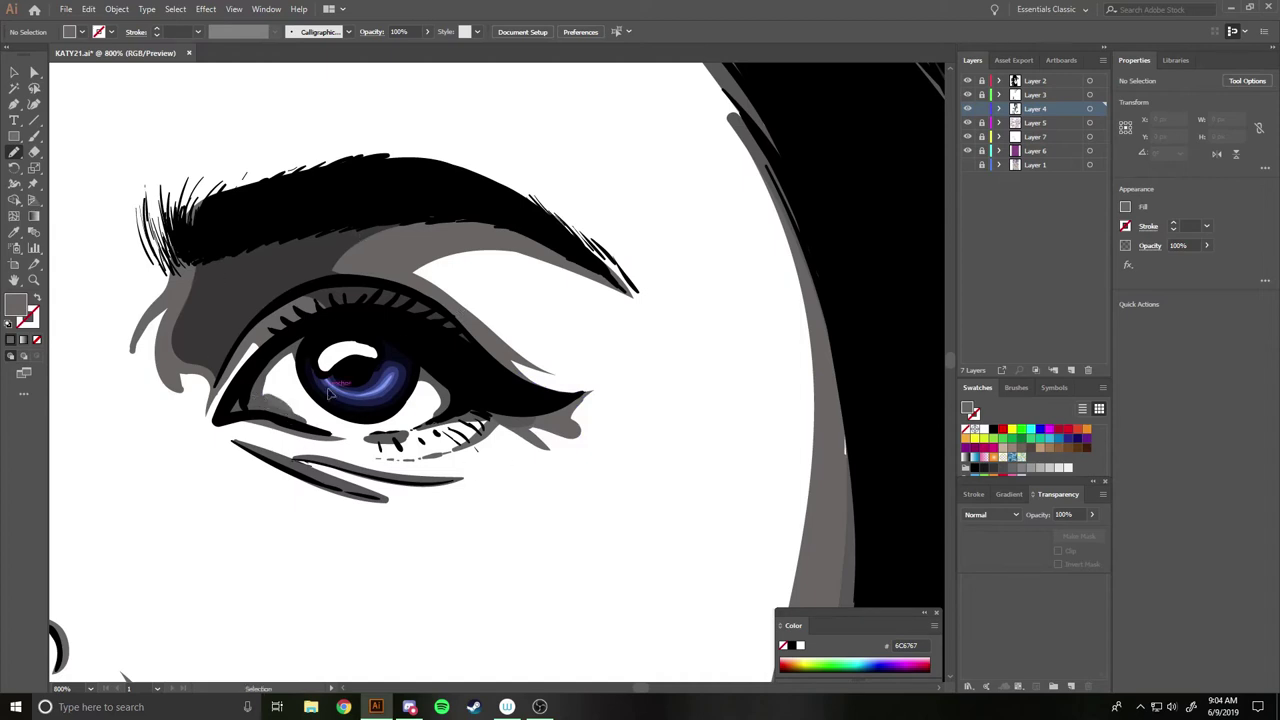
# Resample dark grey 3A3838 and extend shading along the eyelid crease up to the brow.
pyautogui.press('i')
pyautogui.click(266, 172)
pyautogui.press('n')
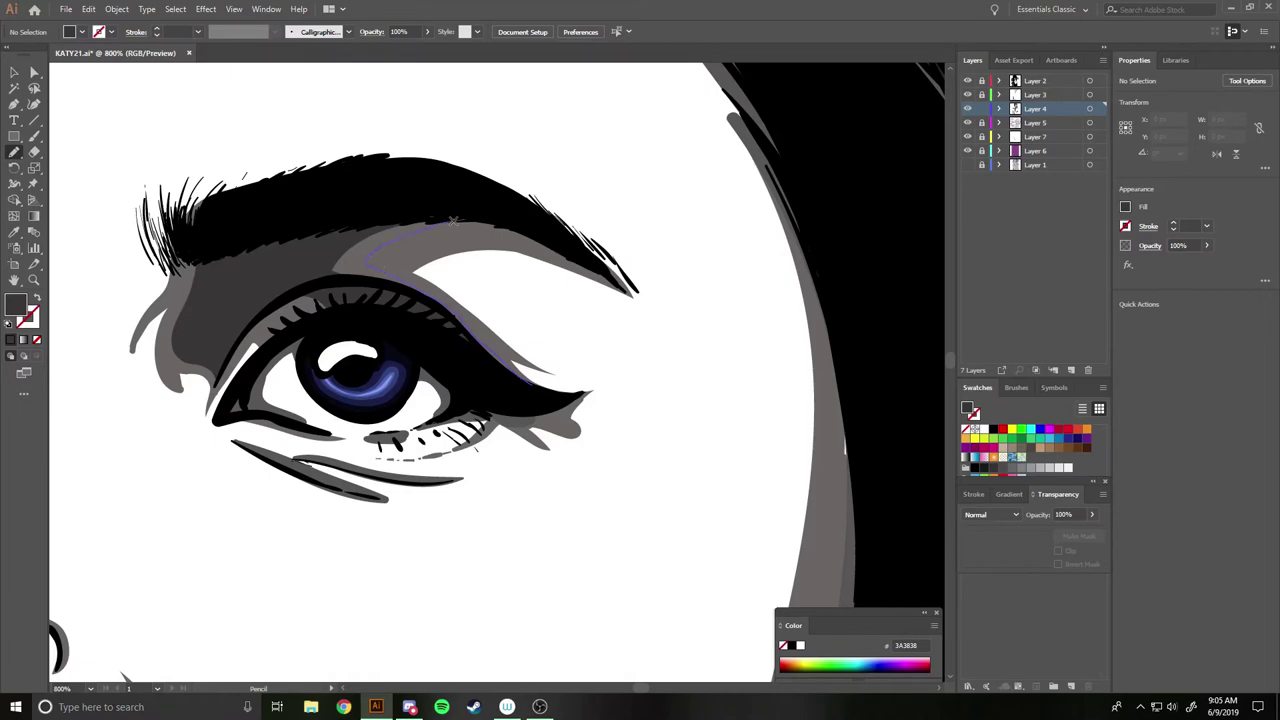
pyautogui.moveTo(444, 222); pyautogui.dragTo(400, 284)
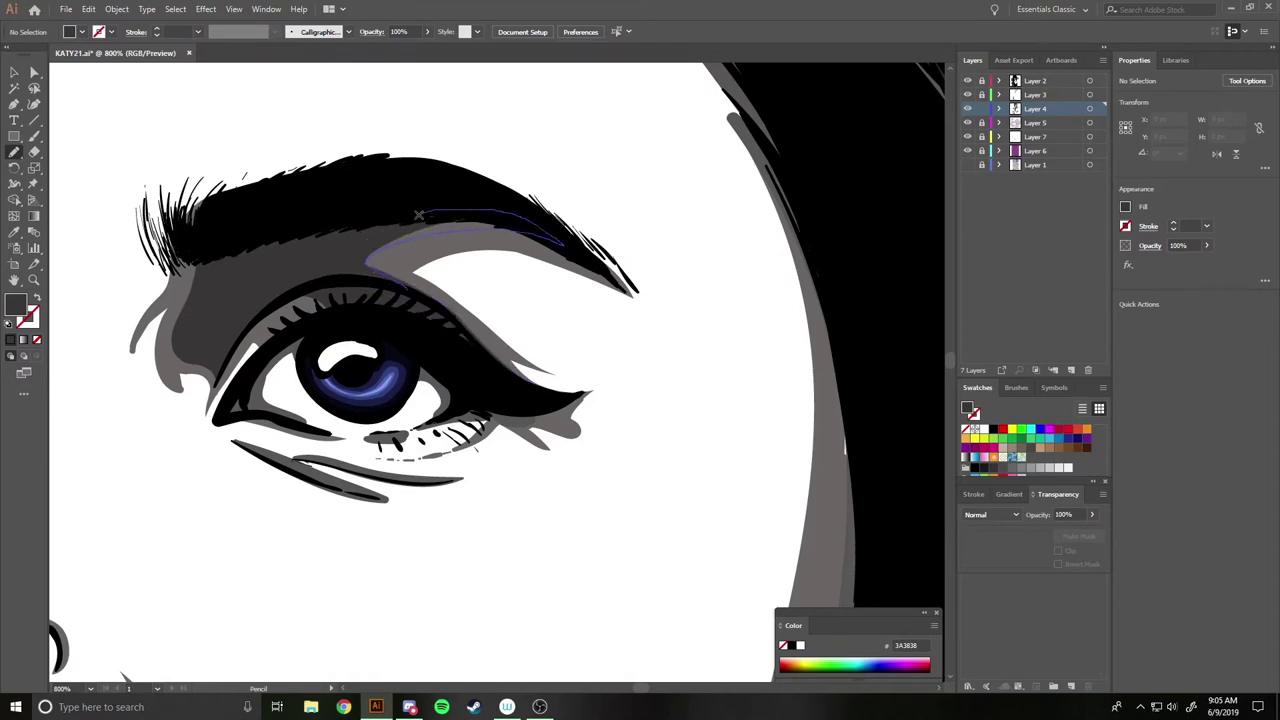
pyautogui.moveTo(426, 236); pyautogui.dragTo(493, 216)
pyautogui.hotkey('ctrl', '1')
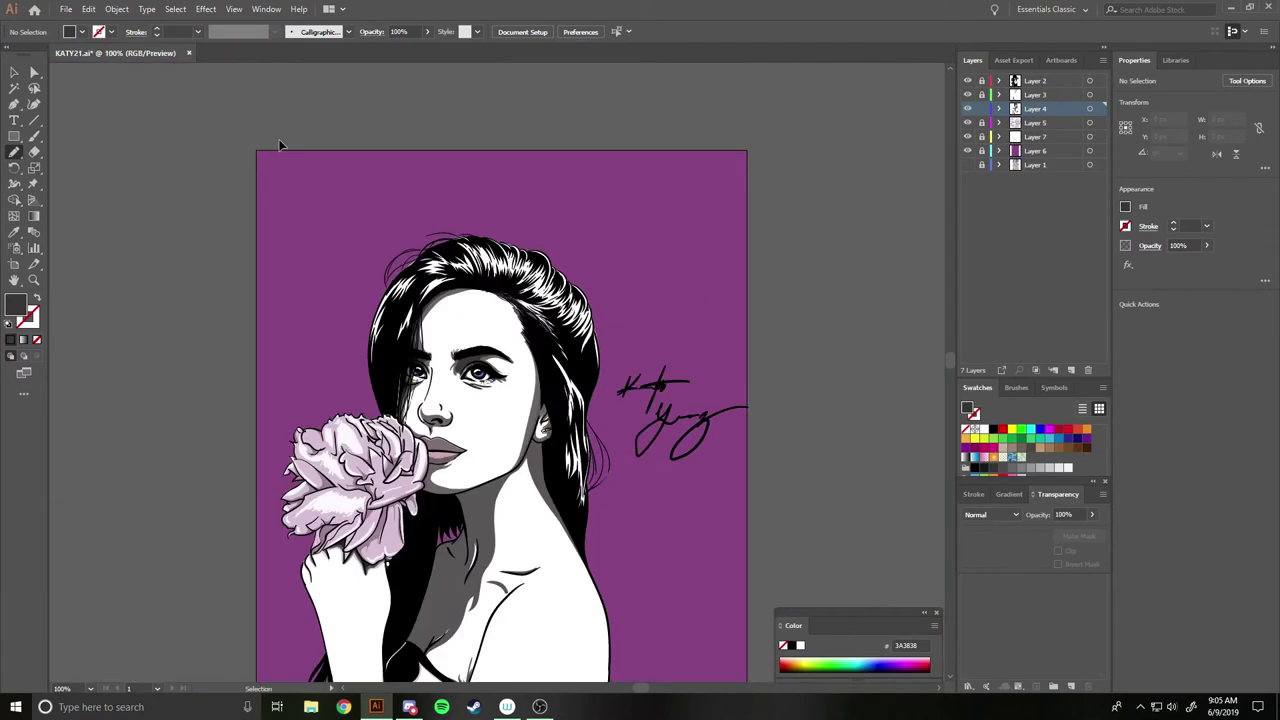
# On Layer 3, draw dark strokes along the lower lash line and the eye's inner corner.
pyautogui.hotkey('ctrl', '+')
pyautogui.hotkey('ctrl', '+')
pyautogui.hotkey('ctrl', '+')
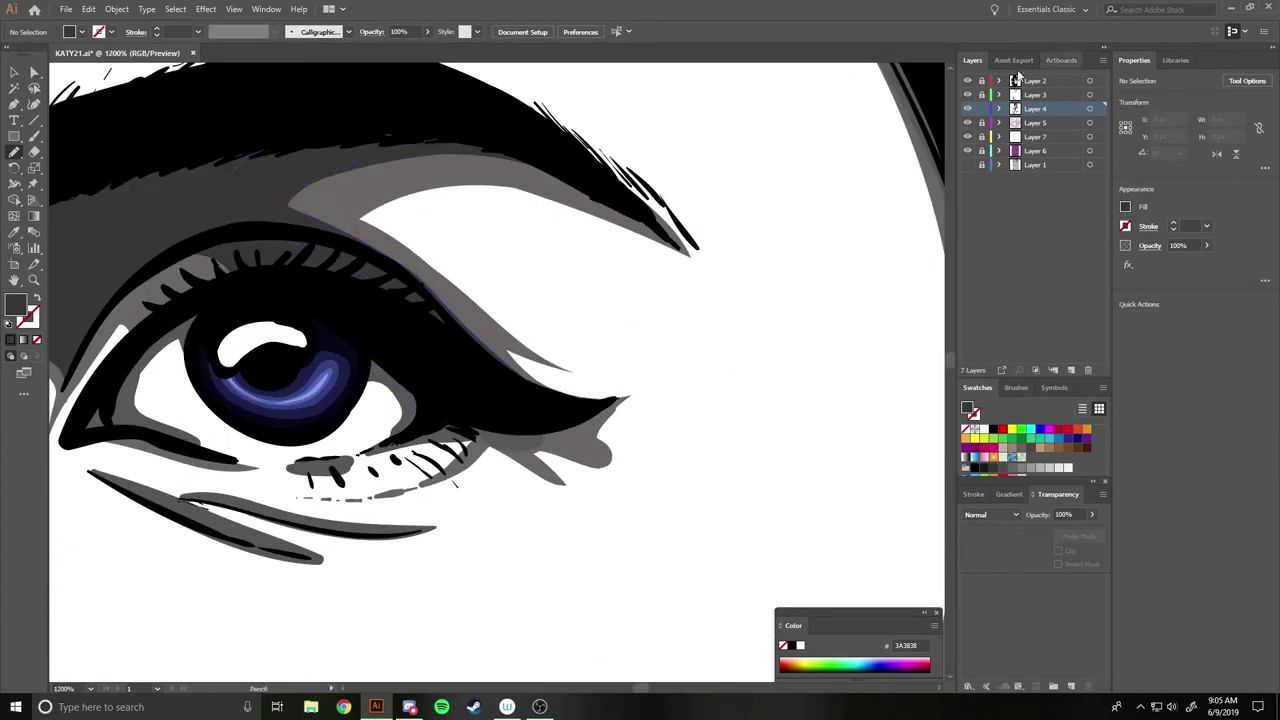
pyautogui.click(1040, 94)
pyautogui.moveTo(410, 438); pyautogui.dragTo(600, 410)
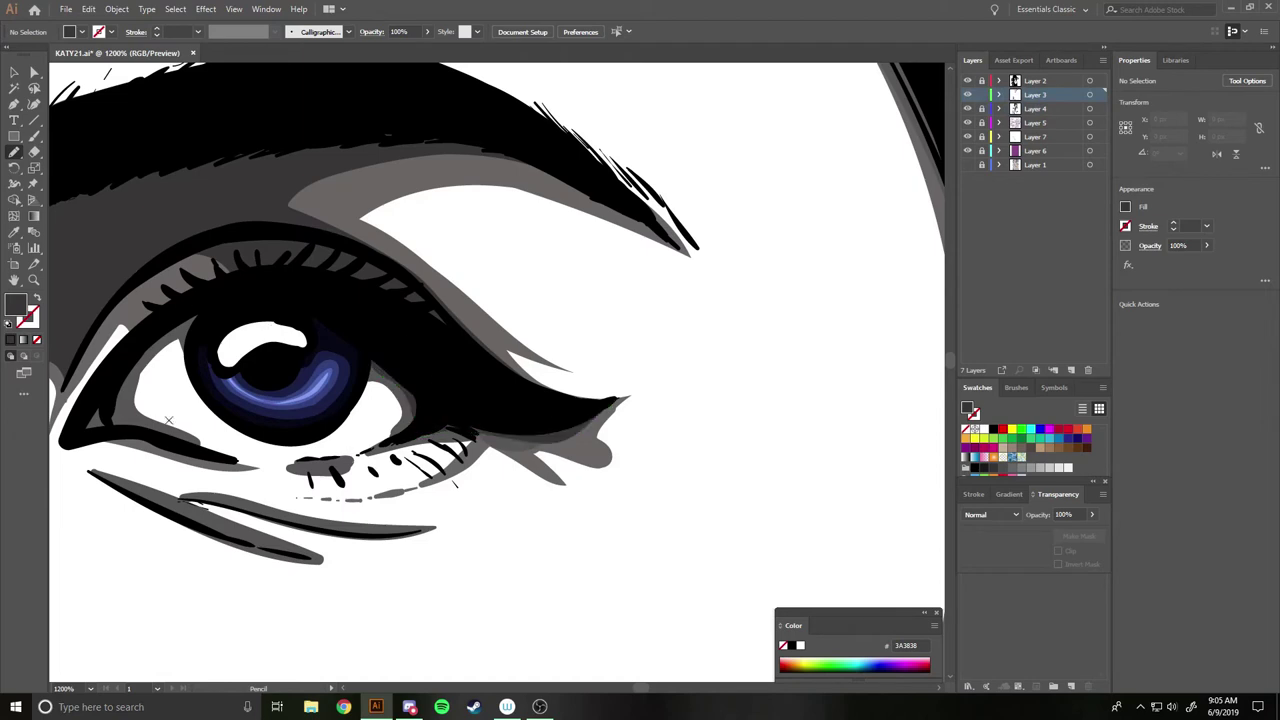
pyautogui.moveTo(207, 446); pyautogui.dragTo(95, 420)
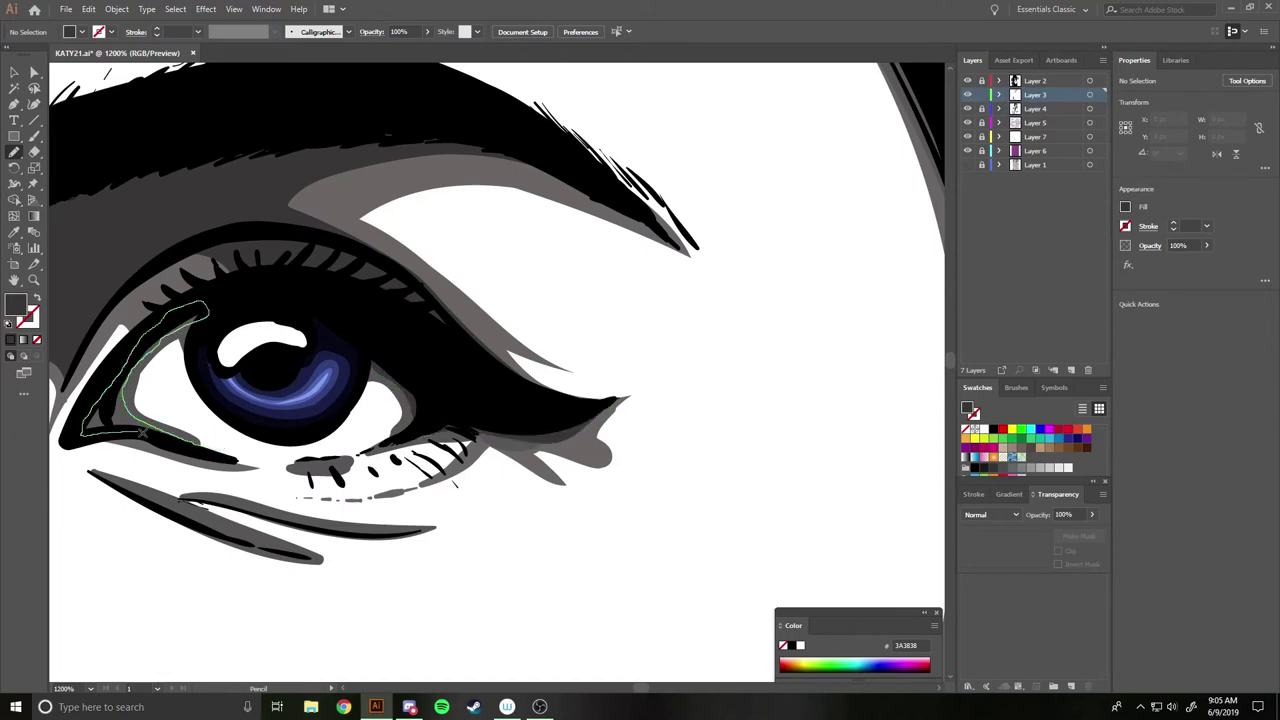
pyautogui.moveTo(108, 478); pyautogui.dragTo(316, 560)
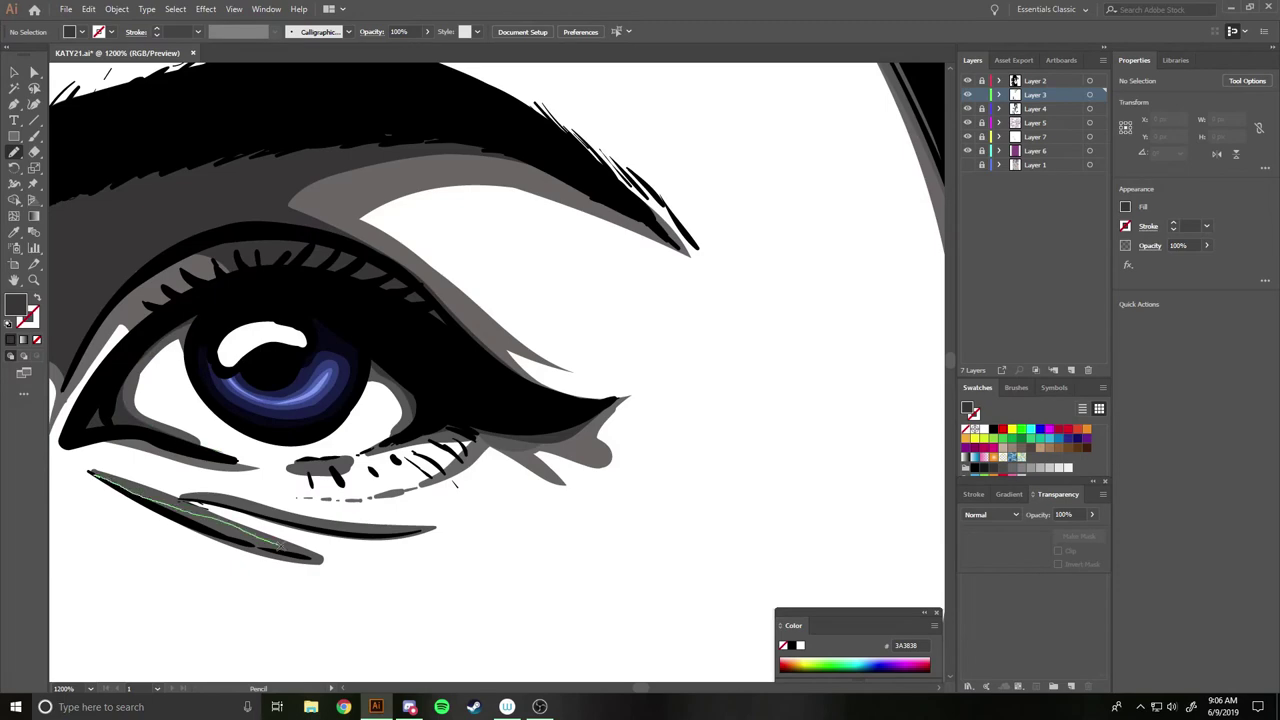
# Draw a stroke near the other eye's inner corner.
pyautogui.hotkey('ctrl', '0')
pyautogui.scroll(2, 580, 380)
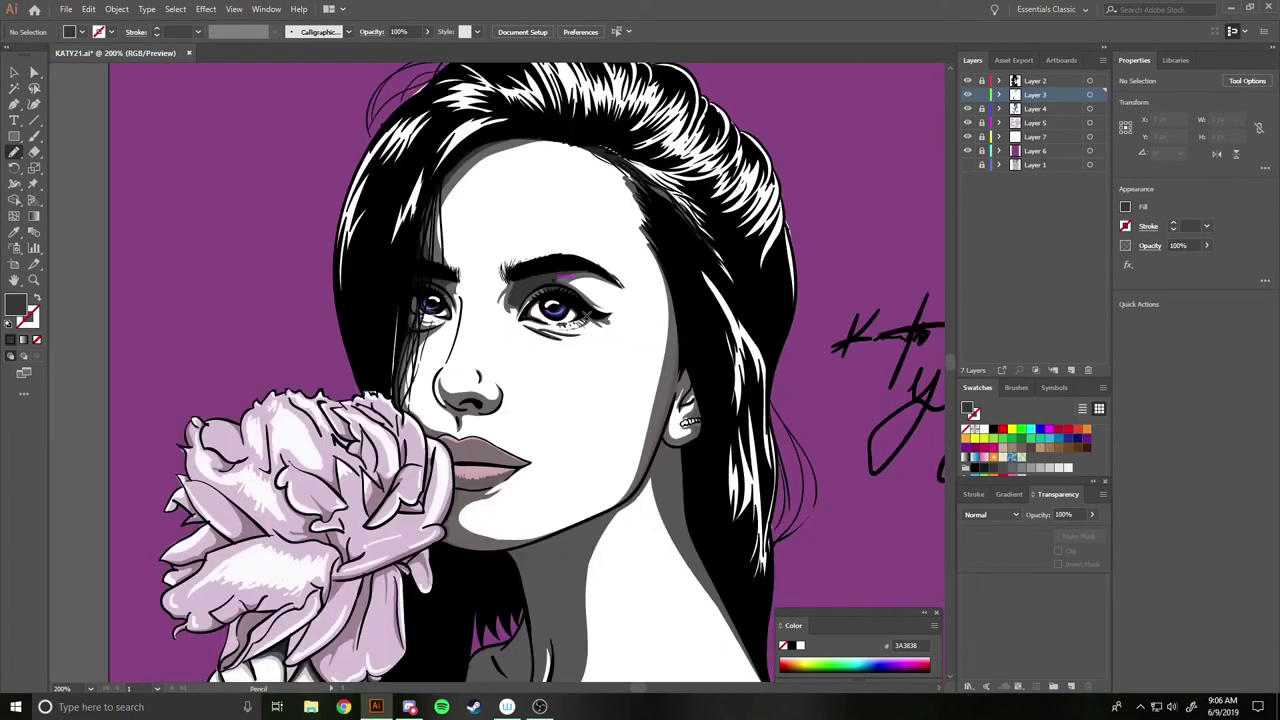
pyautogui.scroll(3, 578, 385)
pyautogui.scroll(3, 575, 387)
pyautogui.scroll(3, 575, 387)
pyautogui.moveTo(500, 230); pyautogui.dragTo(542, 111)
# Sample black from the hair and draw a black stroke beside the eye.
pyautogui.hotkey('ctrl', '0')
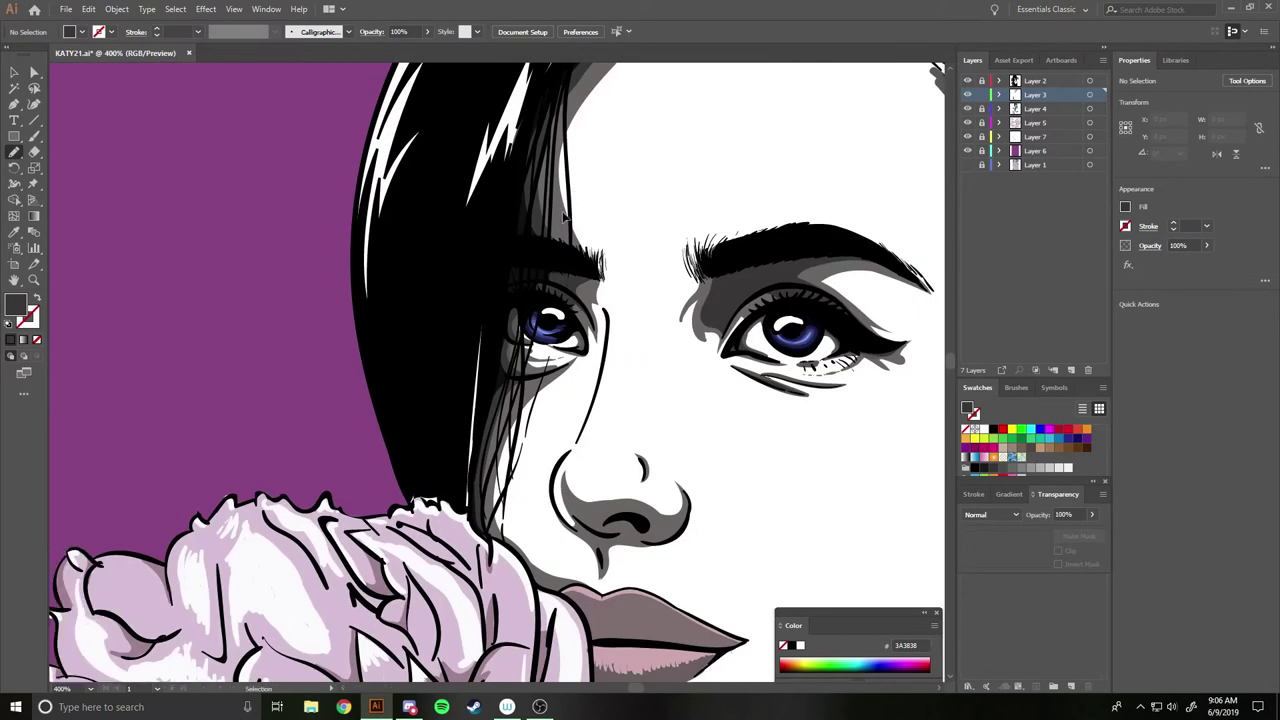
pyautogui.scroll(10, 563, 208)
pyautogui.click(14, 232)
pyautogui.click(578, 384)
pyautogui.press('n')
pyautogui.scroll(2, 700, 300)
pyautogui.moveTo(522, 340)
pyautogui.mouseDown()
pyautogui.moveTo(517, 217)
pyautogui.moveTo(498, 336)
pyautogui.mouseUp()
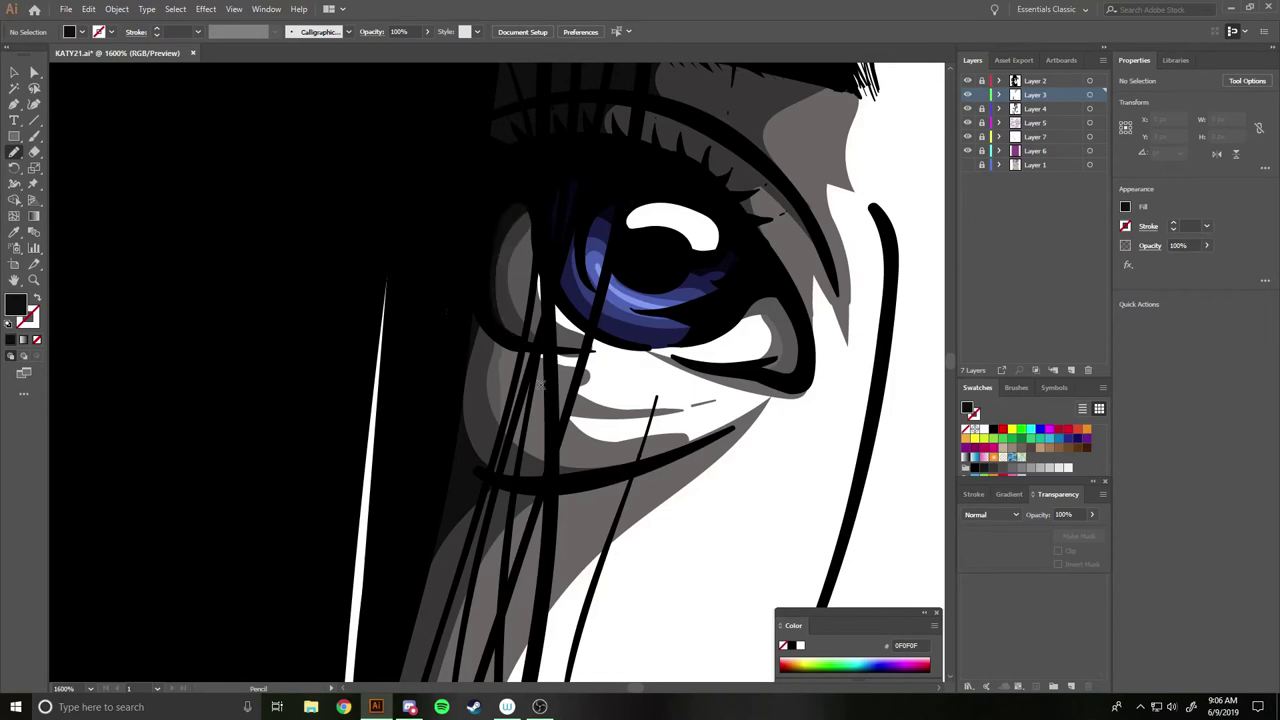
# Pick up mid grey 6C6767 from the nose shading as the active fill.
pyautogui.scroll(-6, 605, 165)
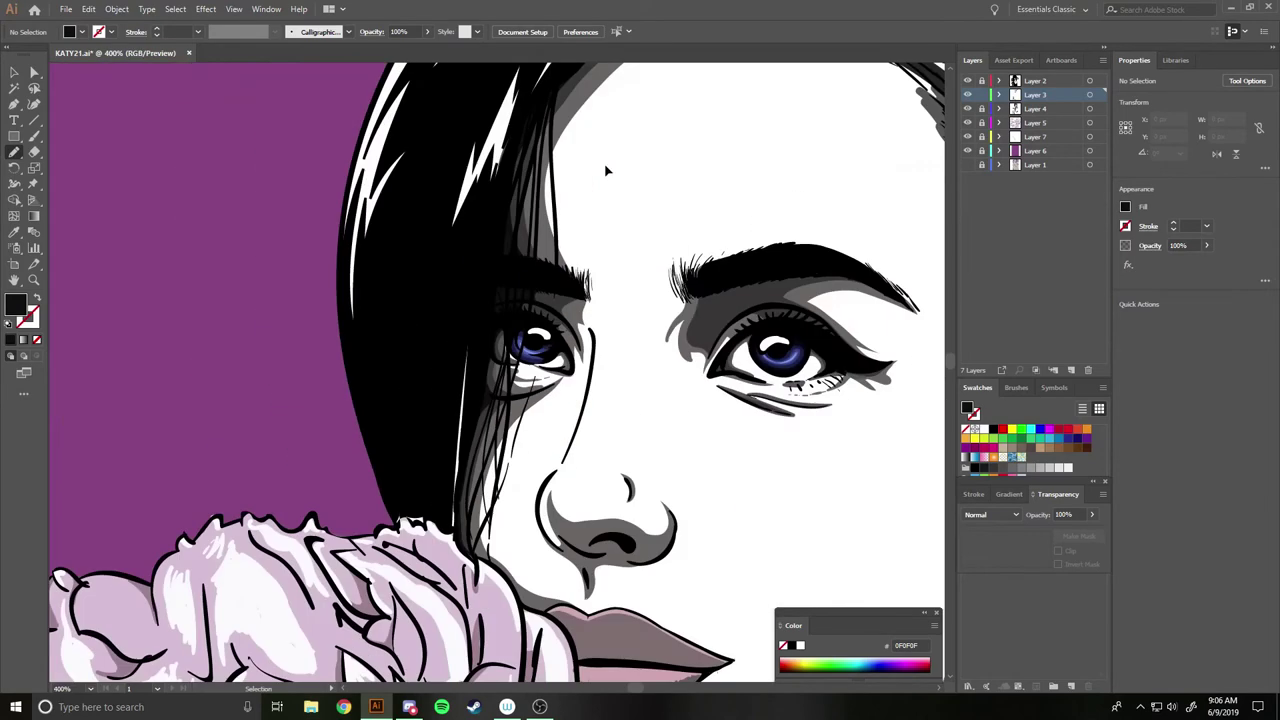
pyautogui.scroll(-4, 650, 260)
pyautogui.scroll(-3, 713, 472)
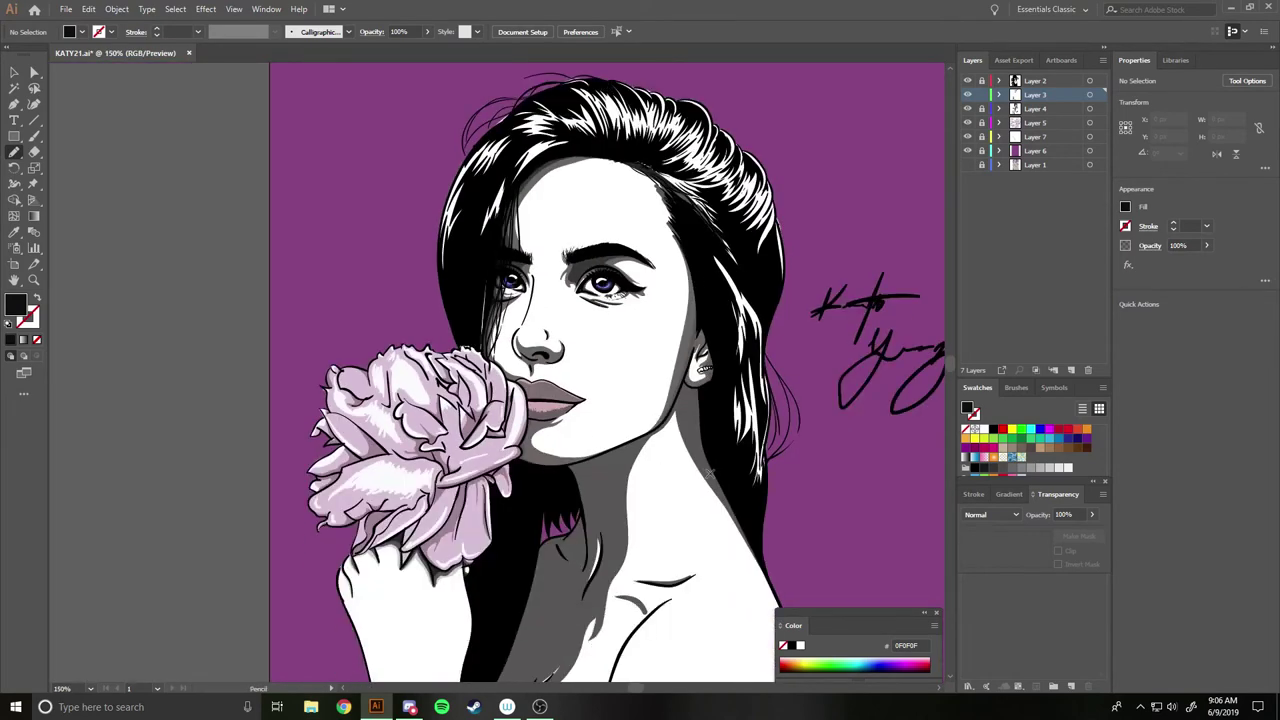
pyautogui.scroll(2, 673, 428)
pyautogui.scroll(1, 720, 354)
pyautogui.scroll(1, 600, 300)
pyautogui.press('i')
pyautogui.click(396, 205)
pyautogui.press('n')
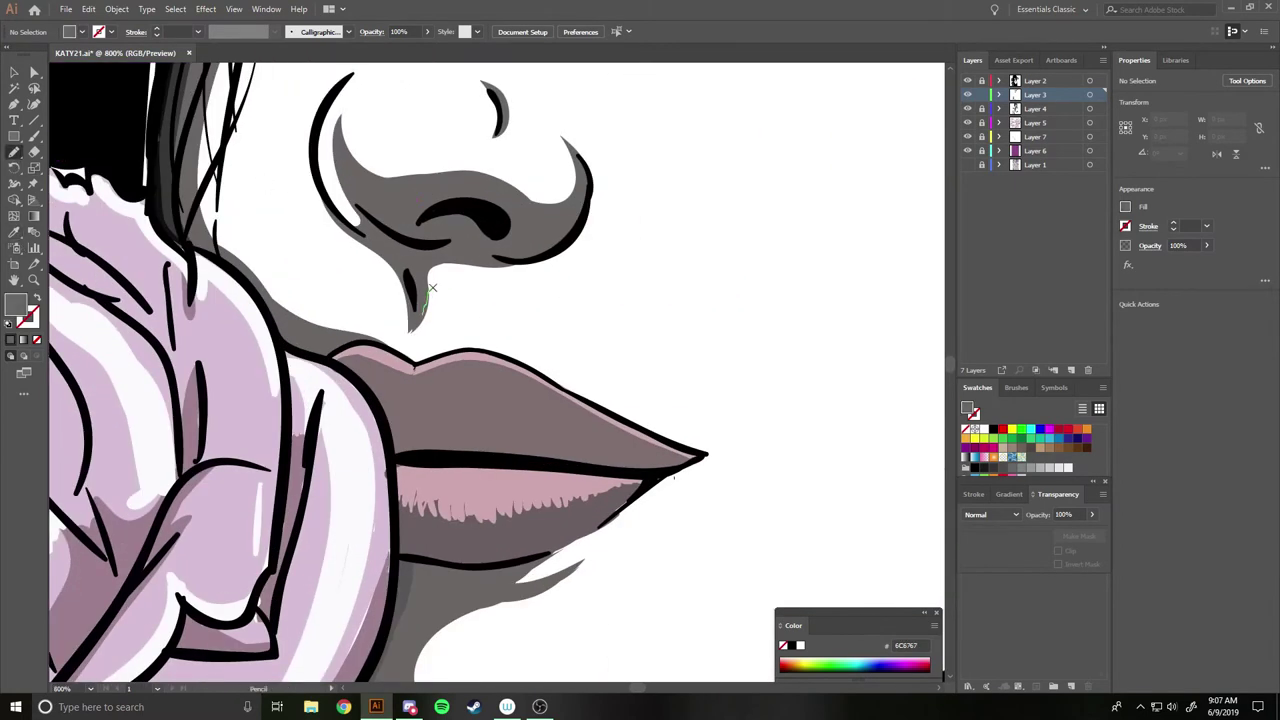
# Extend the grey 6C6767 nose shading along the bottom and up the nose's right side.
pyautogui.moveTo(428, 290); pyautogui.dragTo(585, 168)
pyautogui.moveTo(459, 277); pyautogui.dragTo(590, 178)
pyautogui.hotkey('ctrl', '1')
pyautogui.hotkey('ctrl', '+')
pyautogui.hotkey('ctrl', '+')
pyautogui.hotkey('ctrl', '+')
pyautogui.hotkey('ctrl', '+')
pyautogui.hotkey('ctrl', '+')
pyautogui.moveTo(455, 327); pyautogui.dragTo(565, 205)
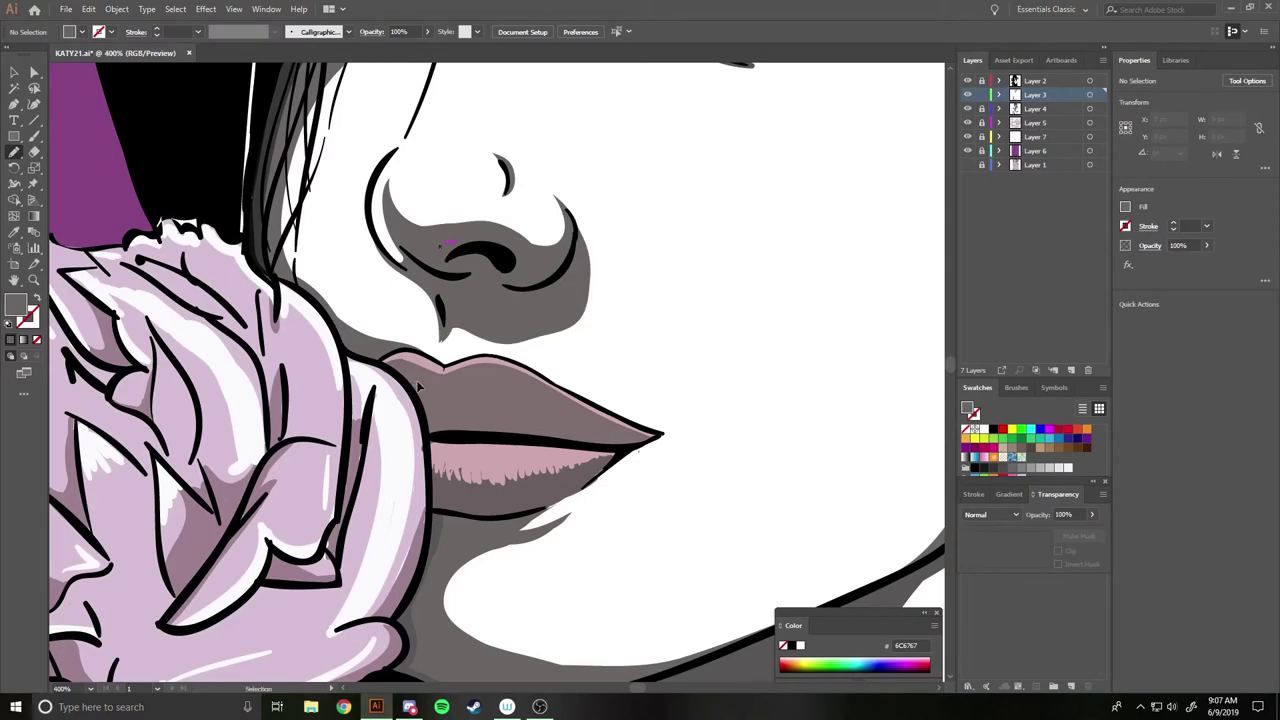
pyautogui.hotkey('ctrl', '0')
pyautogui.hotkey('ctrl', '+')
# Add grey shading under the left nostril and below the nose.
pyautogui.hotkey('ctrl', '+')
pyautogui.hotkey('ctrl', '+')
pyautogui.hotkey('ctrl', '+')
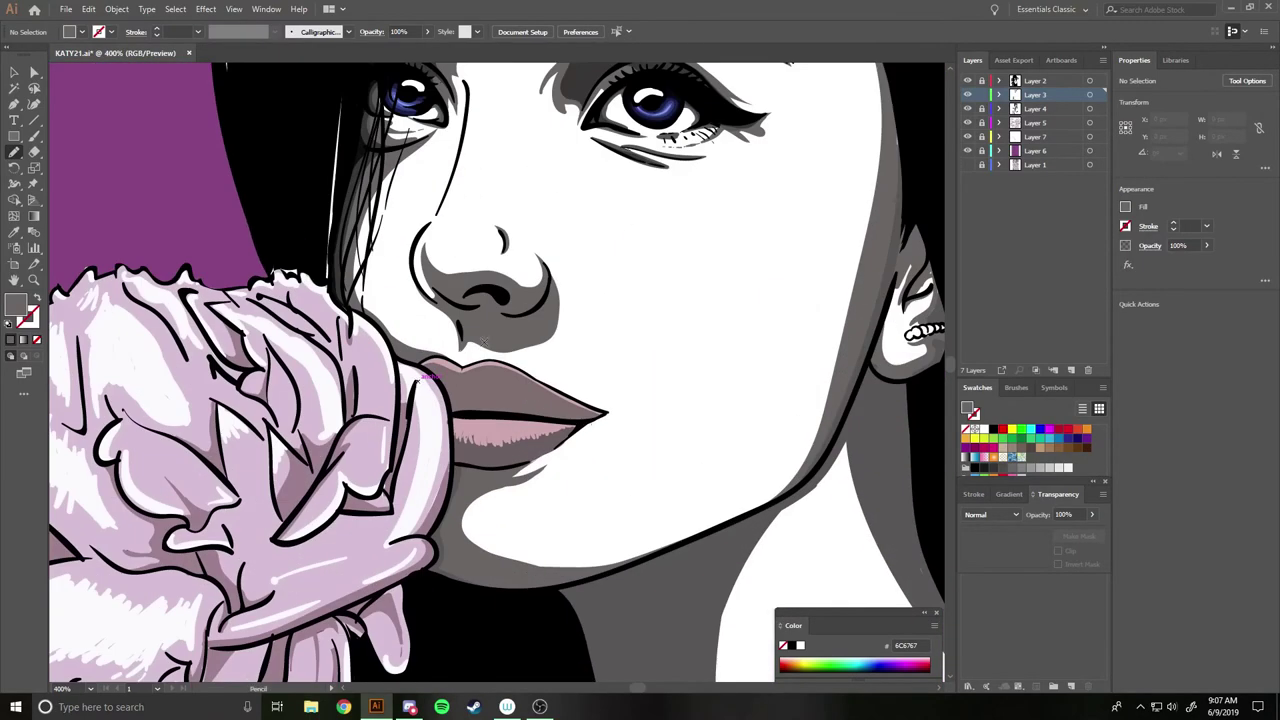
pyautogui.moveTo(454, 330); pyautogui.dragTo(451, 343)
pyautogui.hotkey('ctrl', '0')
pyautogui.hotkey('ctrl', '+')
pyautogui.hotkey('ctrl', '+')
pyautogui.hotkey('ctrl', '+')
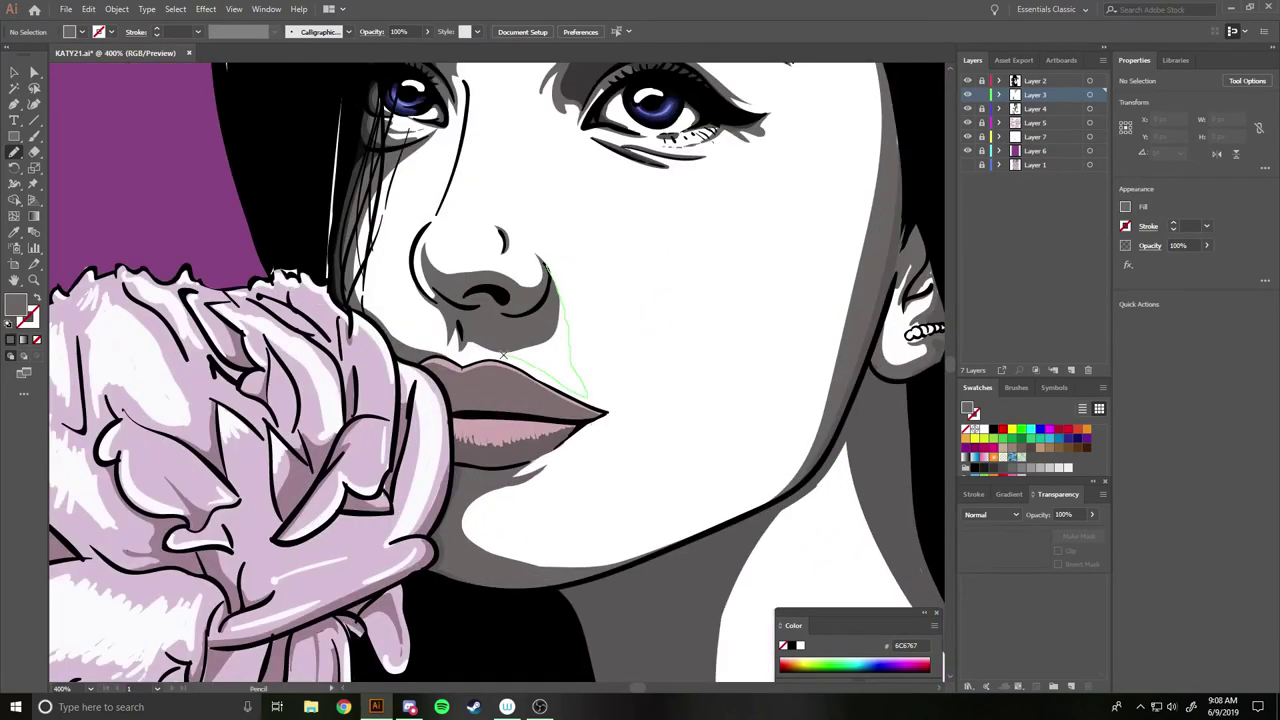
pyautogui.moveTo(465, 343); pyautogui.dragTo(512, 314)
pyautogui.scroll(-10, 548, 220)
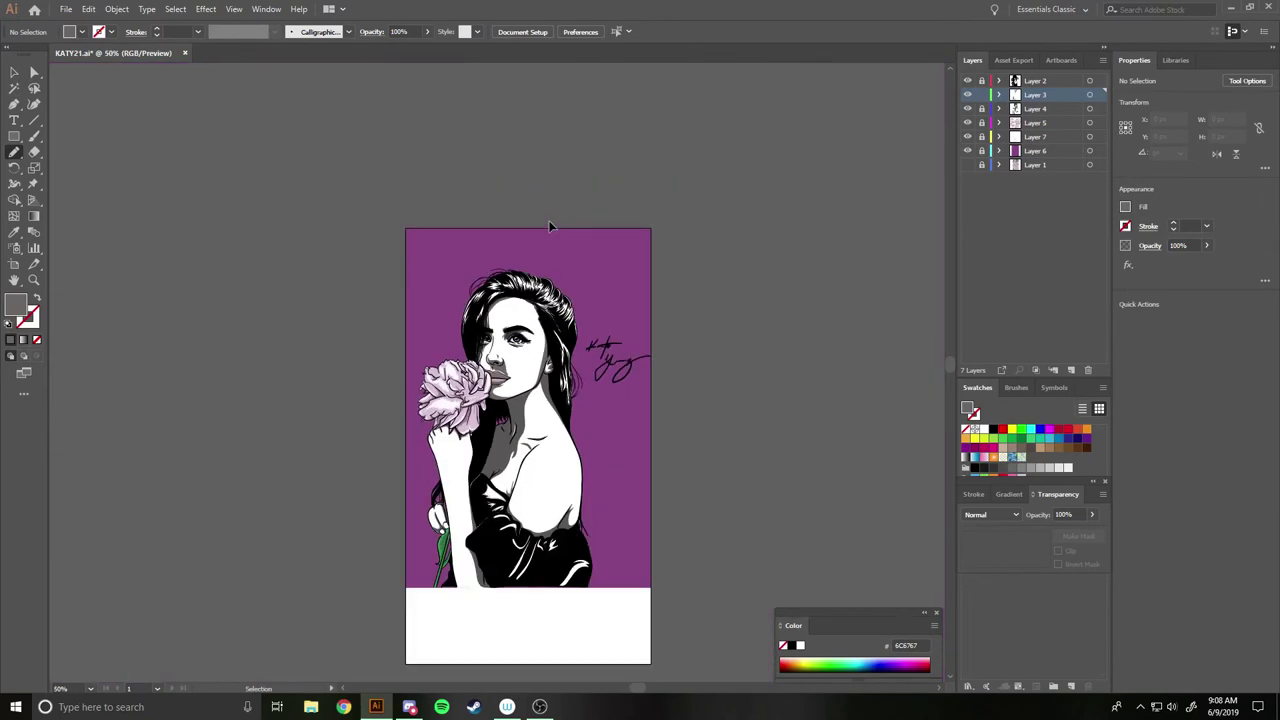
# Extend the grey shadow along the nose's lower edge.
pyautogui.scroll(10, 548, 220)
pyautogui.scroll(-10, 548, 220)
pyautogui.scroll(12, 548, 220)
pyautogui.scroll(1, 549, 227)
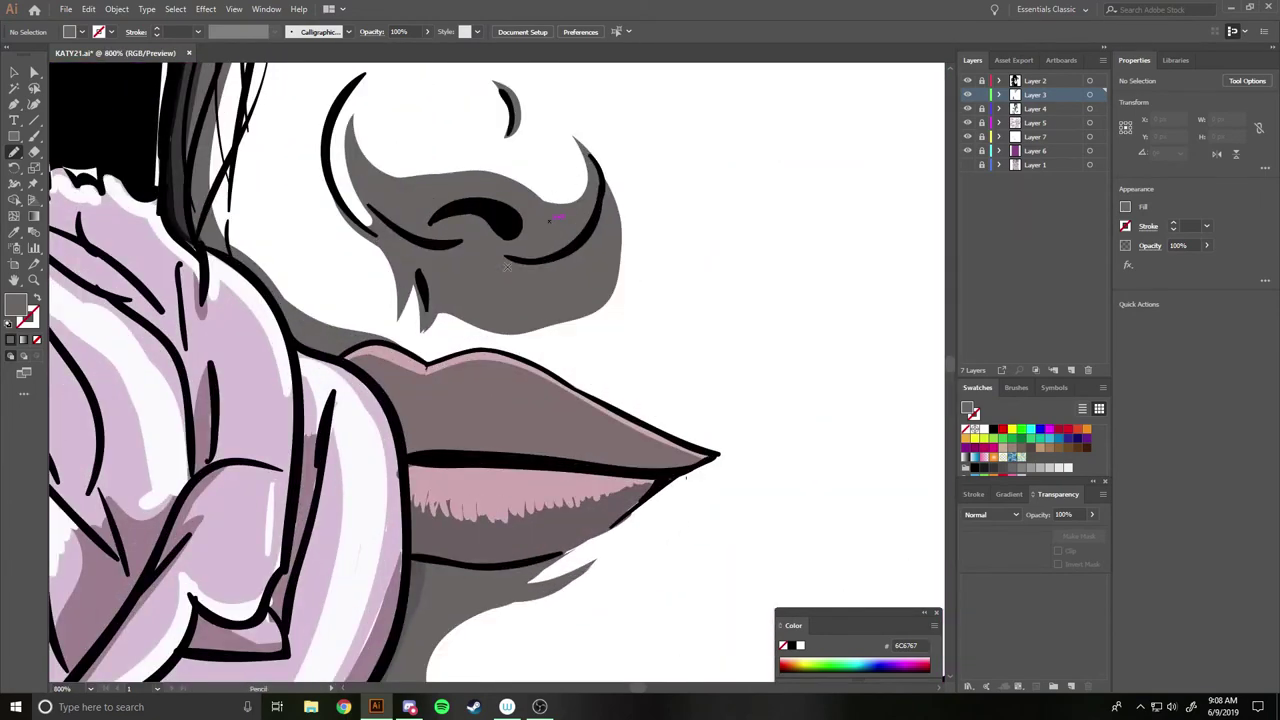
pyautogui.moveTo(471, 340)
pyautogui.mouseDown()
pyautogui.moveTo(596, 330)
pyautogui.moveTo(622, 244)
pyautogui.moveTo(611, 214)
pyautogui.mouseUp()
pyautogui.scroll(-3, 376, 362)
pyautogui.scroll(-5, 376, 362)
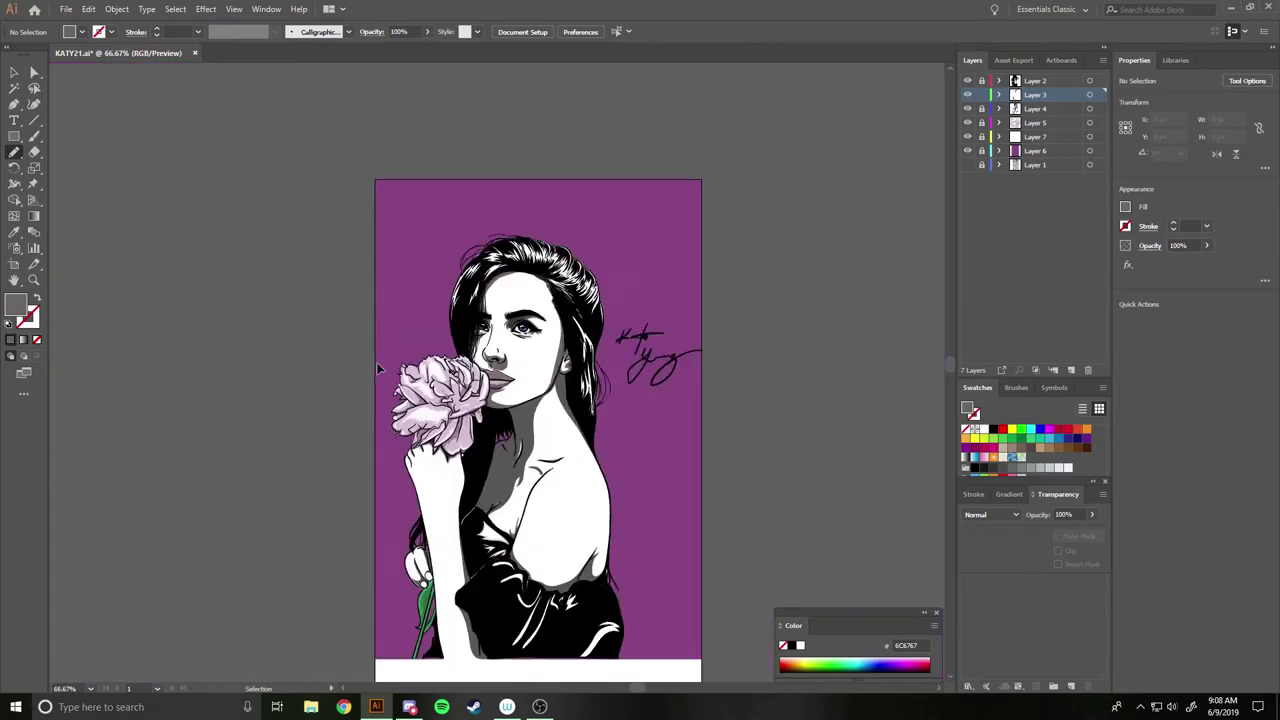
pyautogui.scroll(1, 376, 362)
pyautogui.scroll(2, 376, 362)
pyautogui.scroll(5, 376, 362)
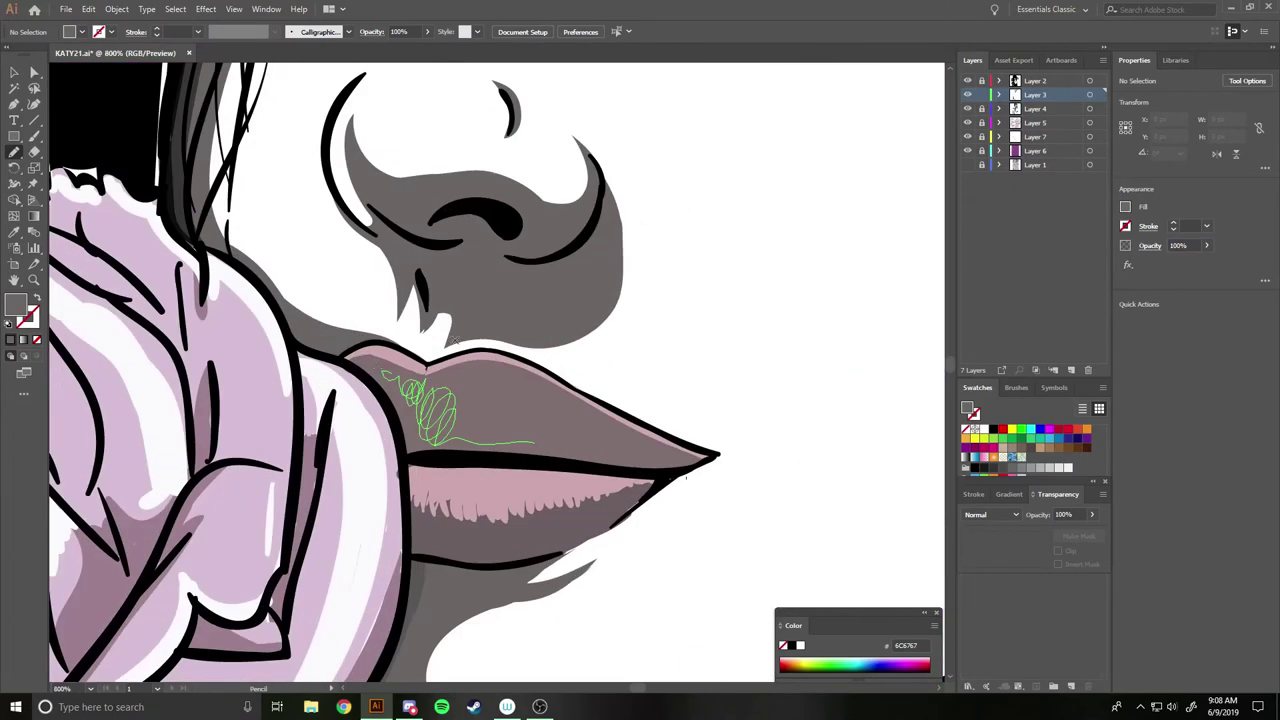
# Add grey shading along the upper lip beneath the nose edge.
pyautogui.moveTo(503, 347); pyautogui.dragTo(618, 234)
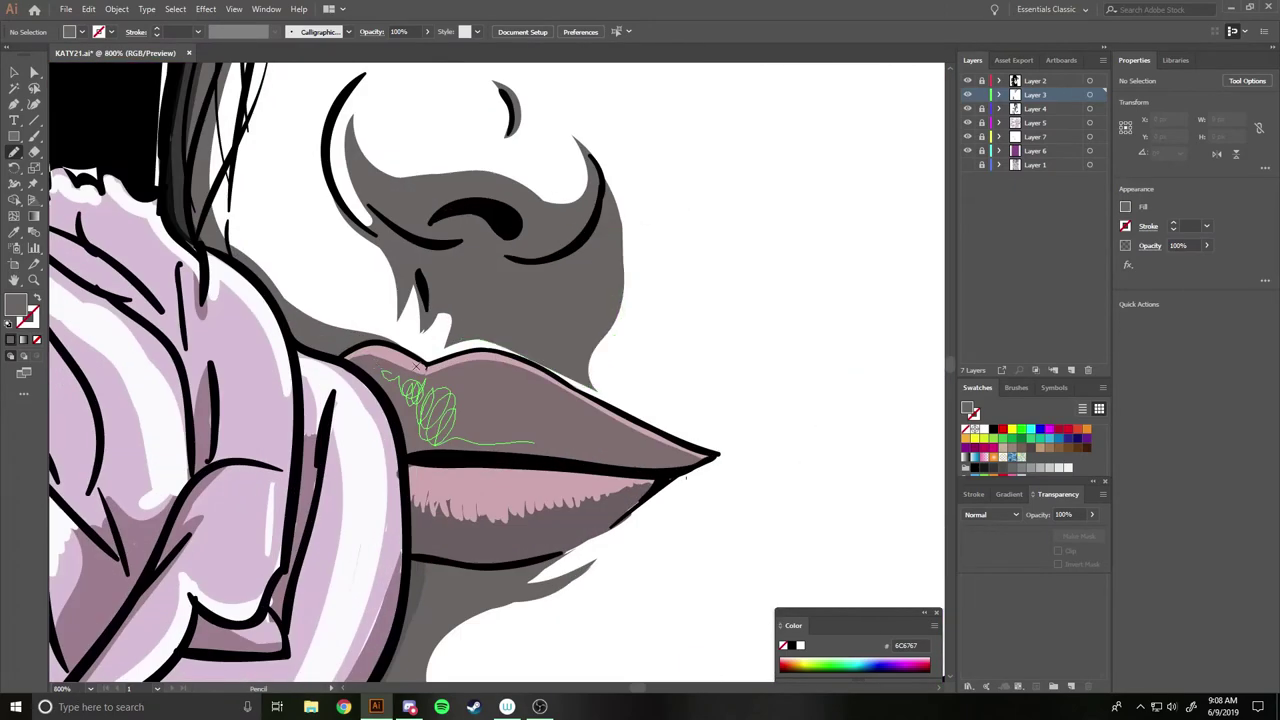
pyautogui.scroll(-5, 493, 369)
pyautogui.scroll(-3, 418, 368)
pyautogui.scroll(8, 418, 370)
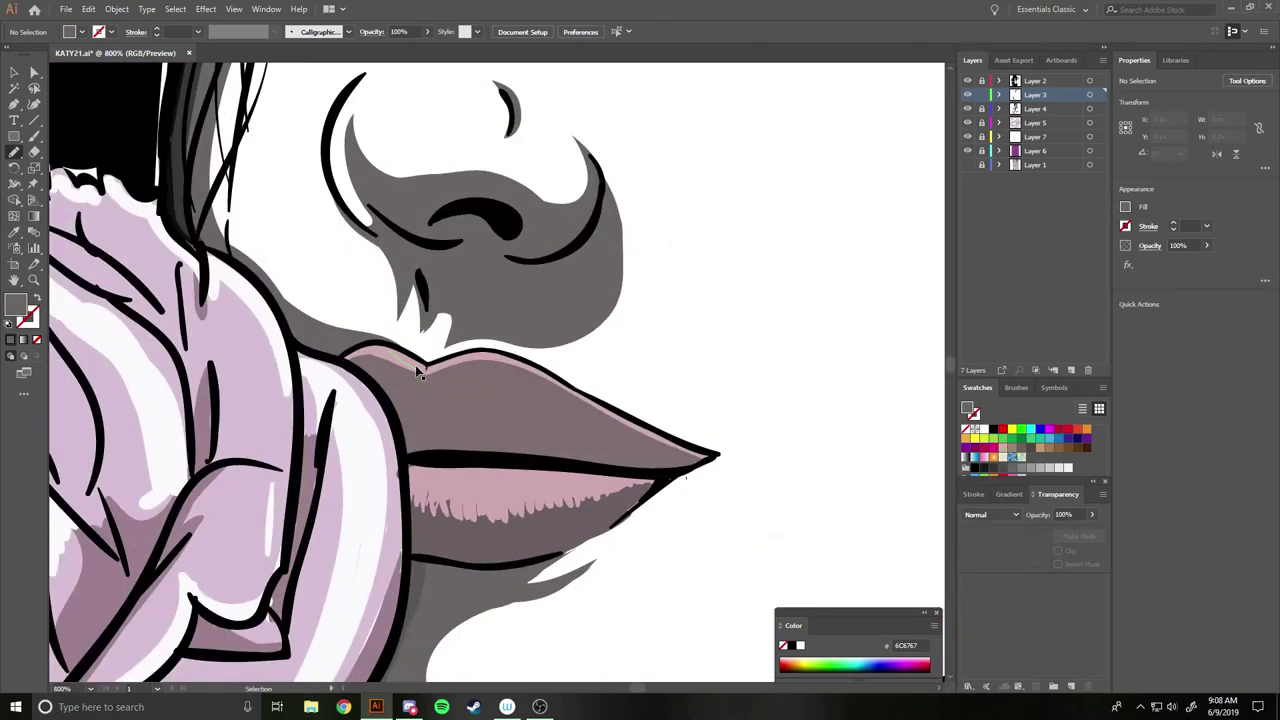
pyautogui.scroll(-5, 418, 368)
pyautogui.scroll(-1, 418, 368)
pyautogui.scroll(5, 415, 365)
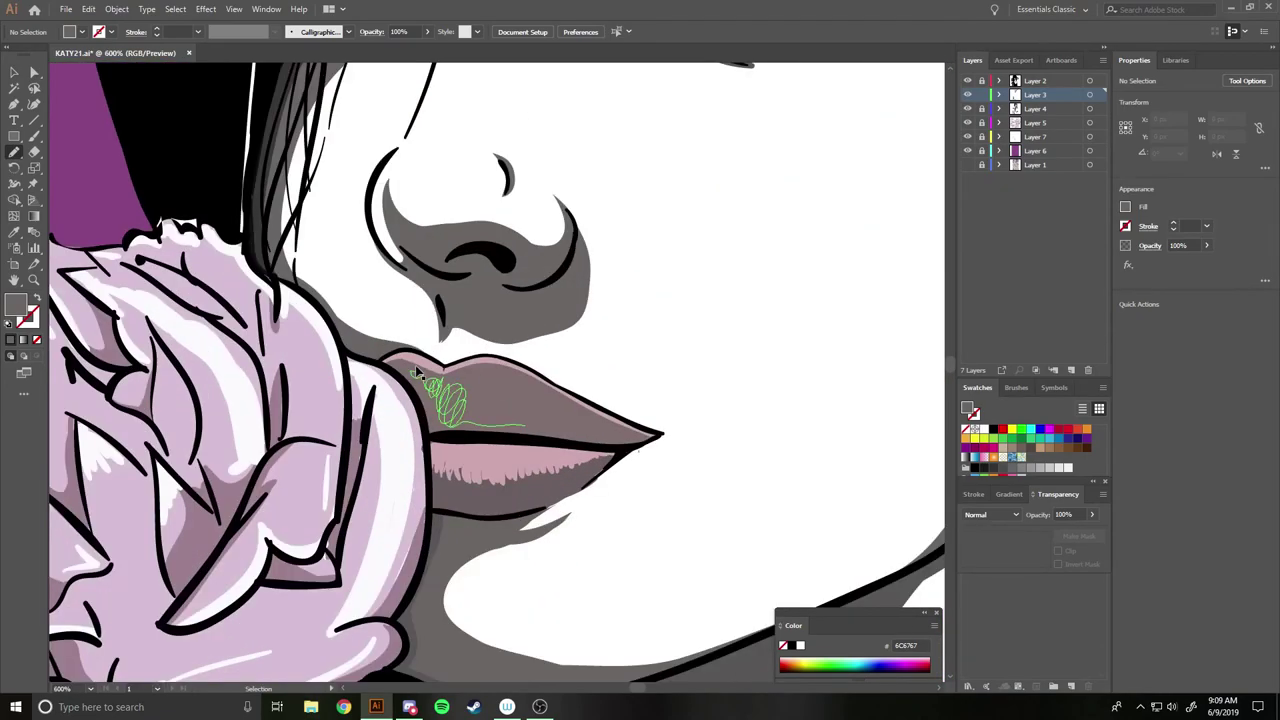
# Redraw the nose shadow's lower and left edges so it tapers toward the lip.
pyautogui.moveTo(494, 314); pyautogui.dragTo(565, 302)
pyautogui.moveTo(578, 241); pyautogui.dragTo(580, 246)
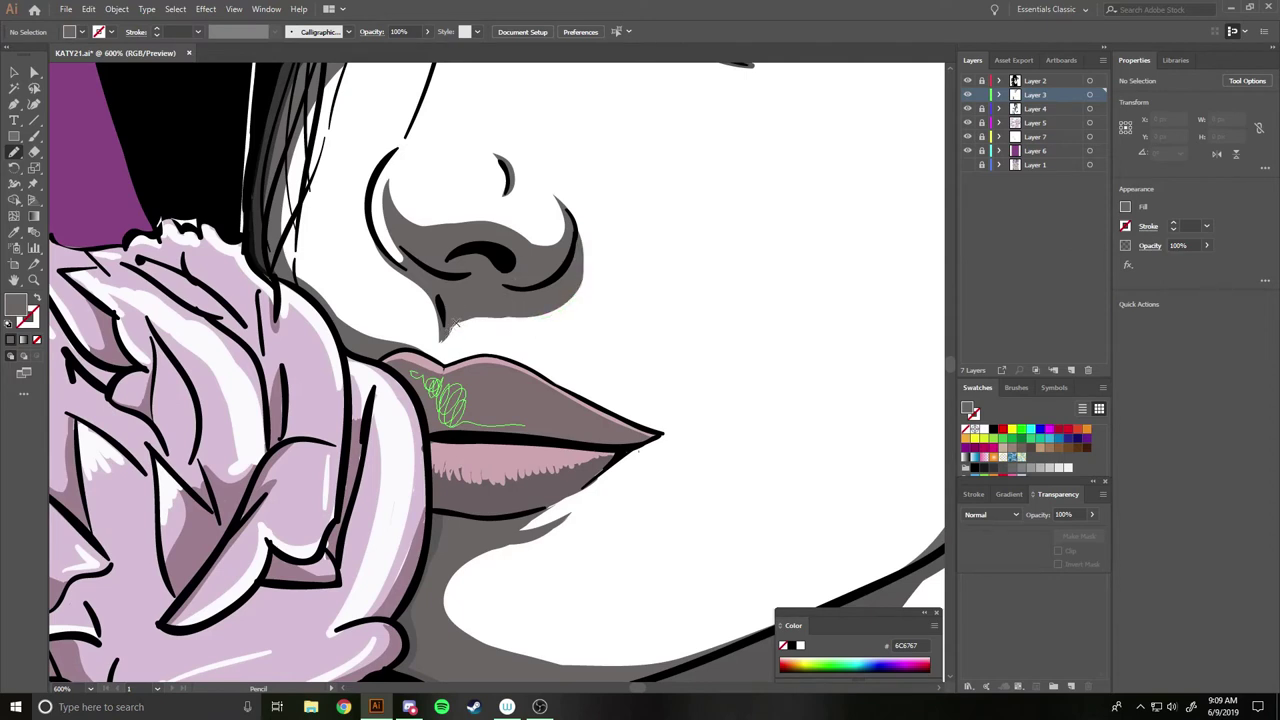
pyautogui.moveTo(501, 318); pyautogui.dragTo(550, 302)
pyautogui.moveTo(370, 243); pyautogui.dragTo(440, 311)
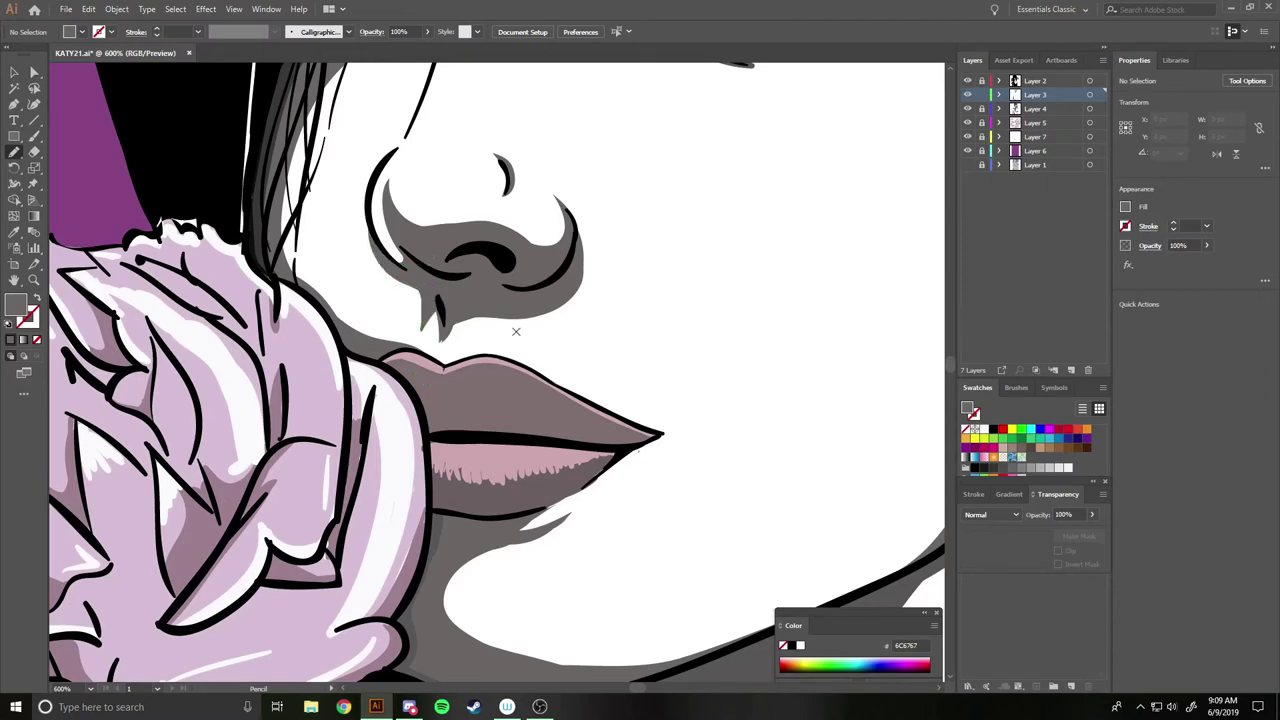
# Redraw the black cheek line beside the hair from eye level toward the nose.
pyautogui.hotkey('ctrl', '0')
pyautogui.scroll(1, 519, 337)
pyautogui.scroll(4, 519, 338)
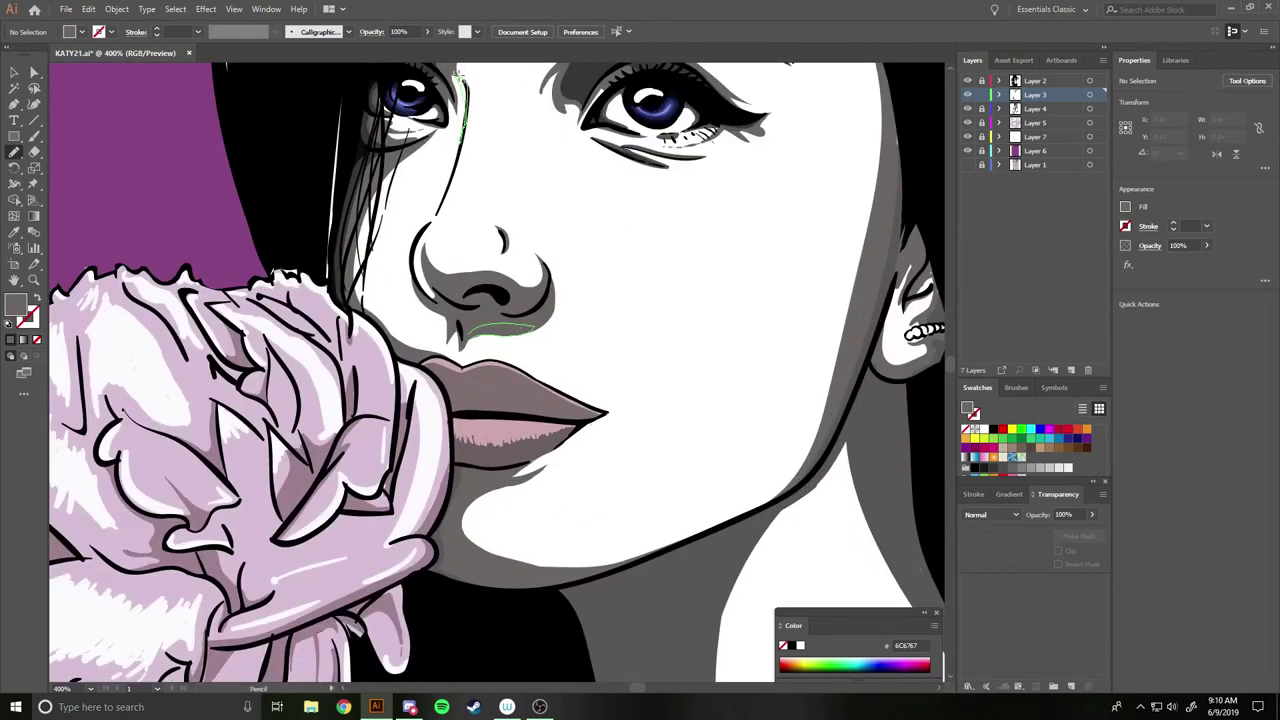
pyautogui.scroll(3, 503, 181)
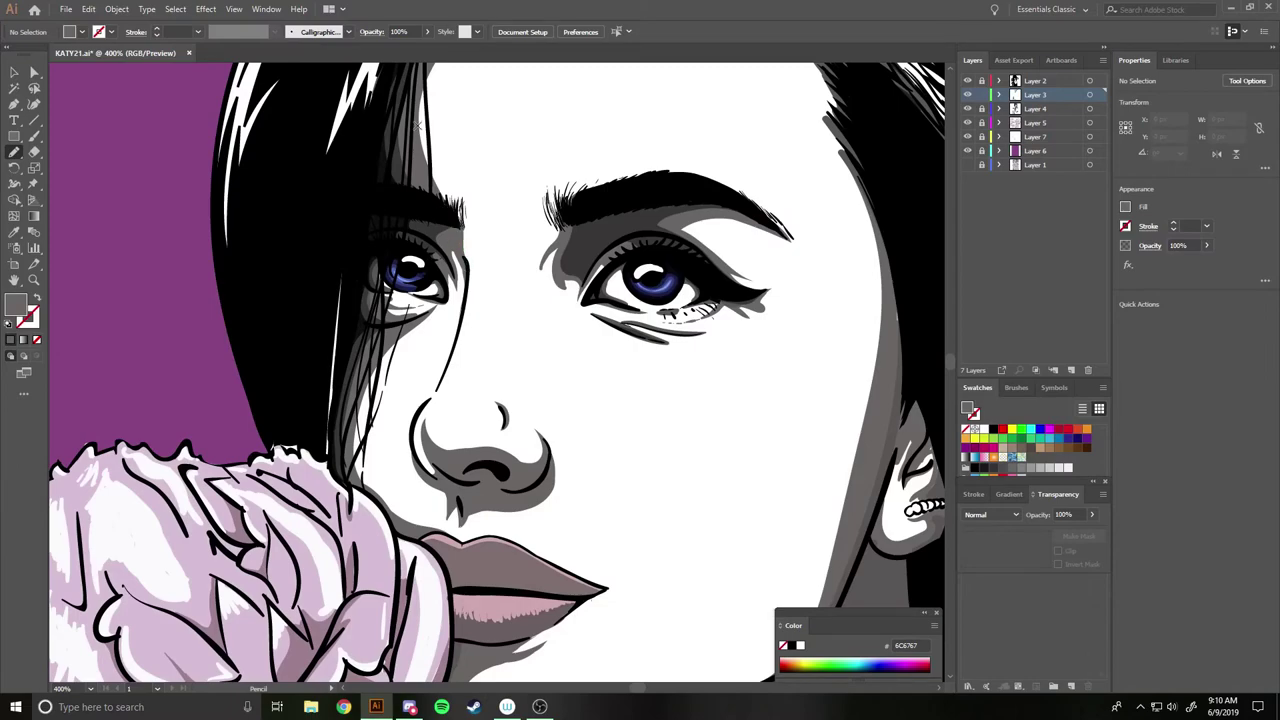
pyautogui.scroll(-5, 418, 126)
pyautogui.scroll(6, 418, 124)
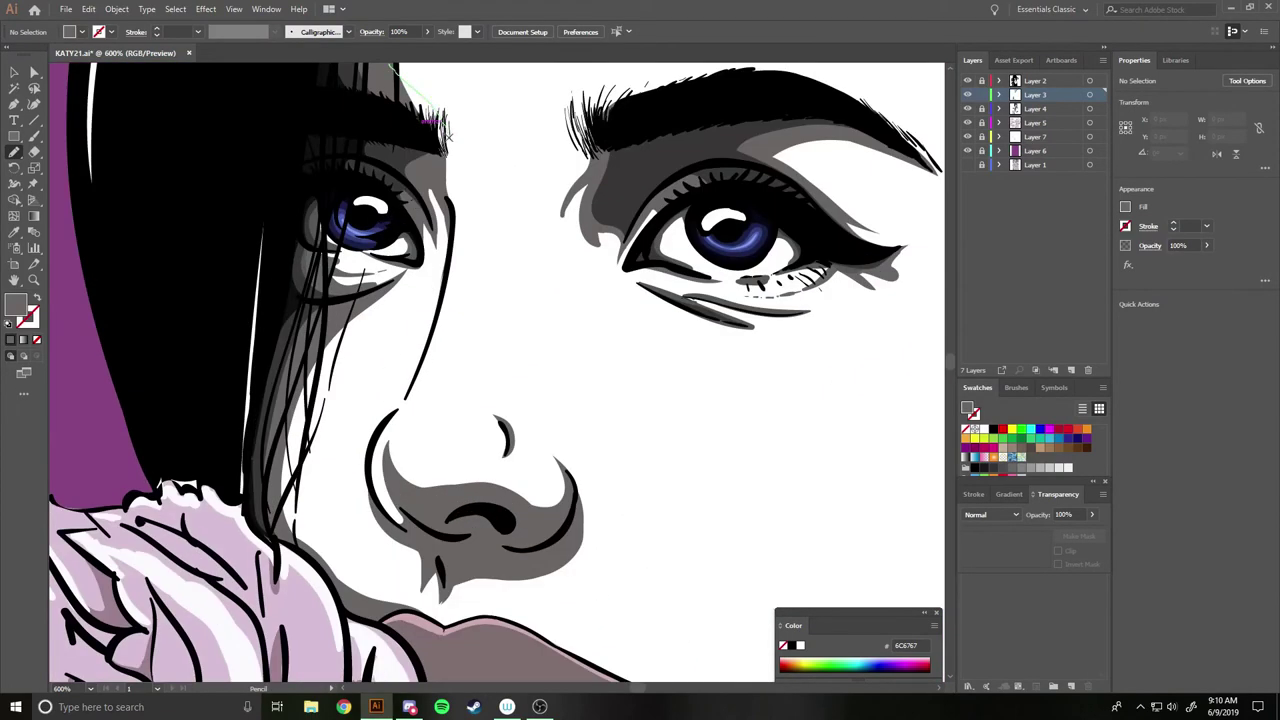
pyautogui.hotkey('ctrl', '0')
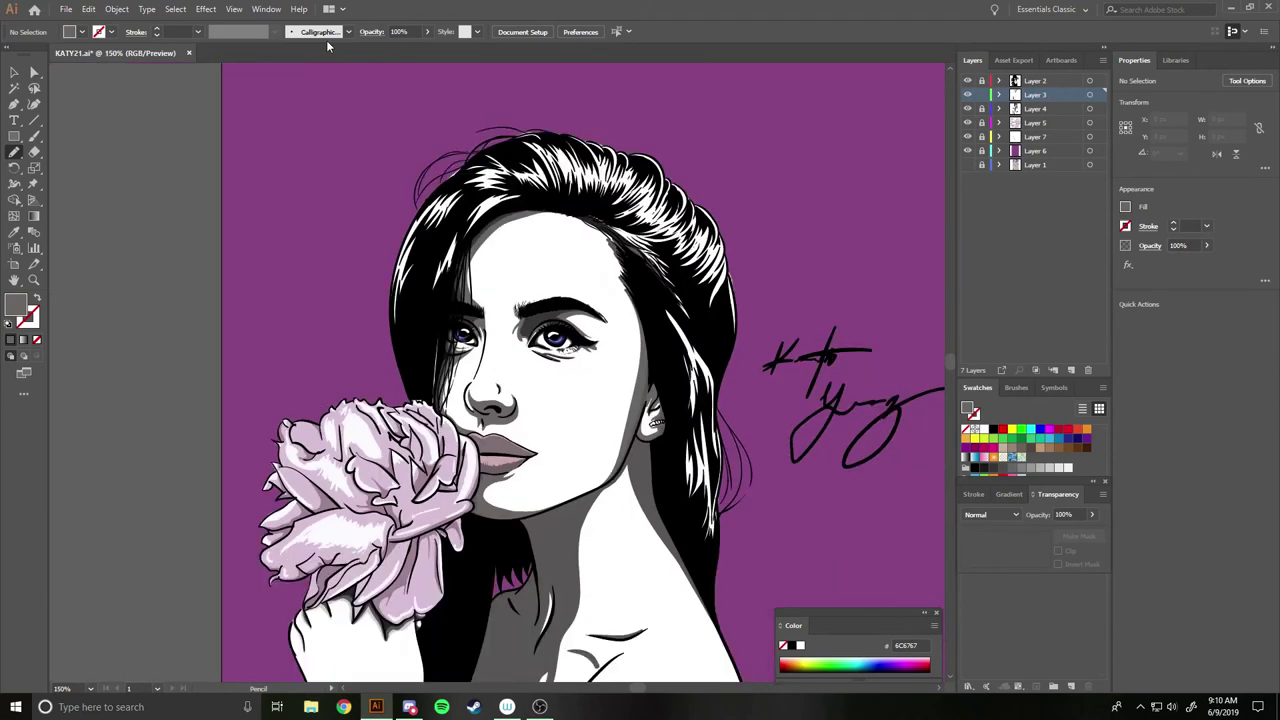
pyautogui.hotkey('ctrl', '+')
pyautogui.hotkey('ctrl', '+')
pyautogui.hotkey('ctrl', '+')
pyautogui.moveTo(420, 148); pyautogui.dragTo(434, 195)
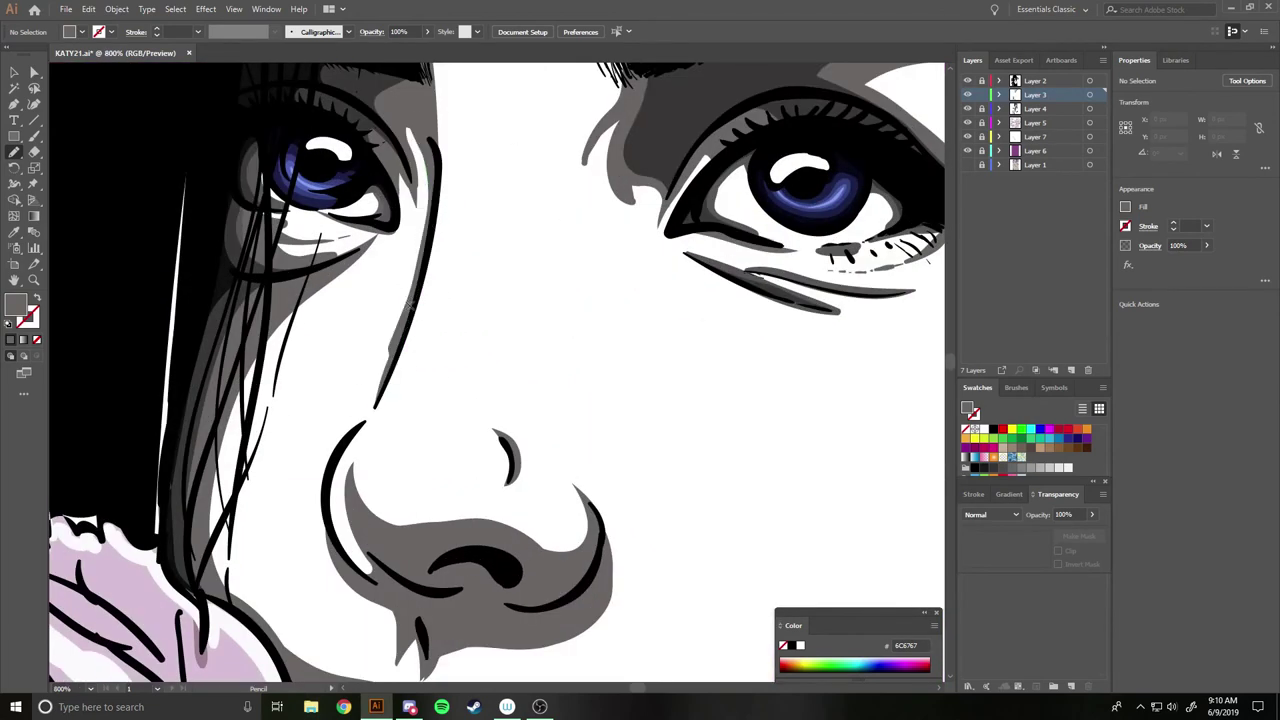
pyautogui.hotkey('ctrl', '0')
pyautogui.hotkey('ctrl', '+')
pyautogui.hotkey('ctrl', '+')
pyautogui.hotkey('ctrl', '+')
pyautogui.hotkey('ctrl', '+')
# Redraw the grey shading strokes along the cheek edge and around the ear.
pyautogui.moveTo(558, 135); pyautogui.dragTo(585, 298)
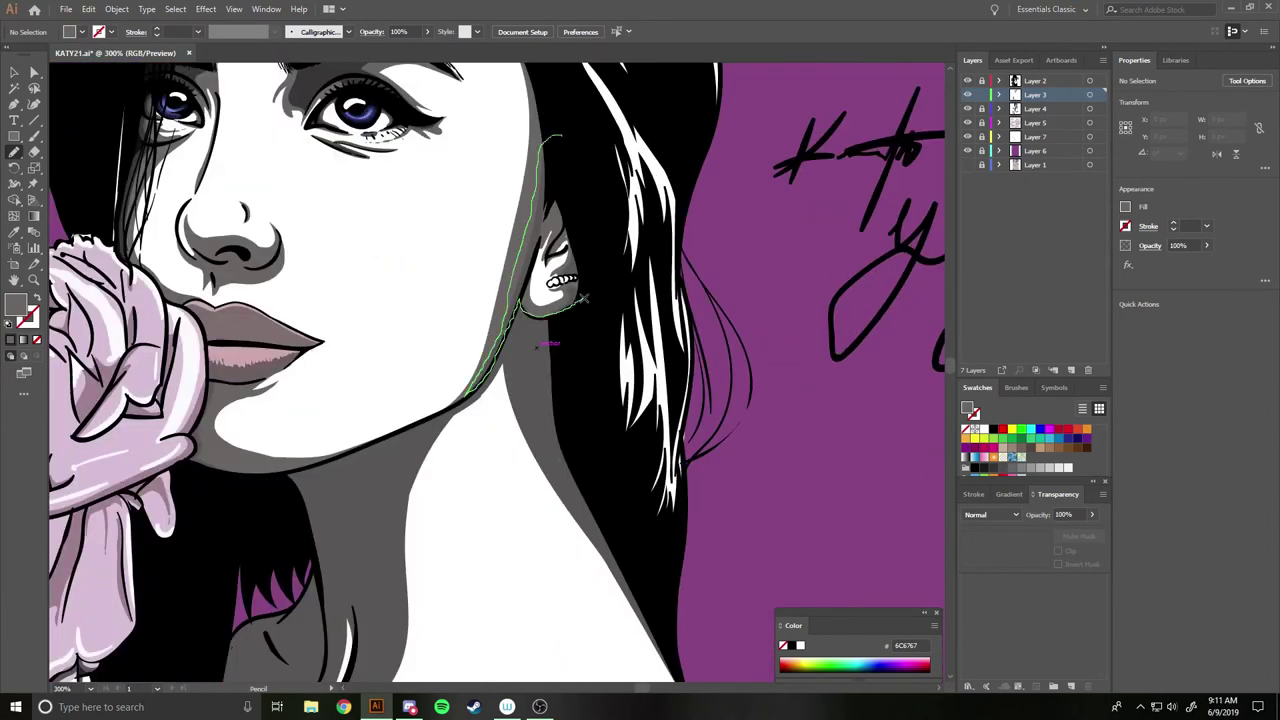
pyautogui.moveTo(540, 343); pyautogui.dragTo(575, 300)
pyautogui.hotkey('ctrl', '+')
pyautogui.hotkey('ctrl', '+')
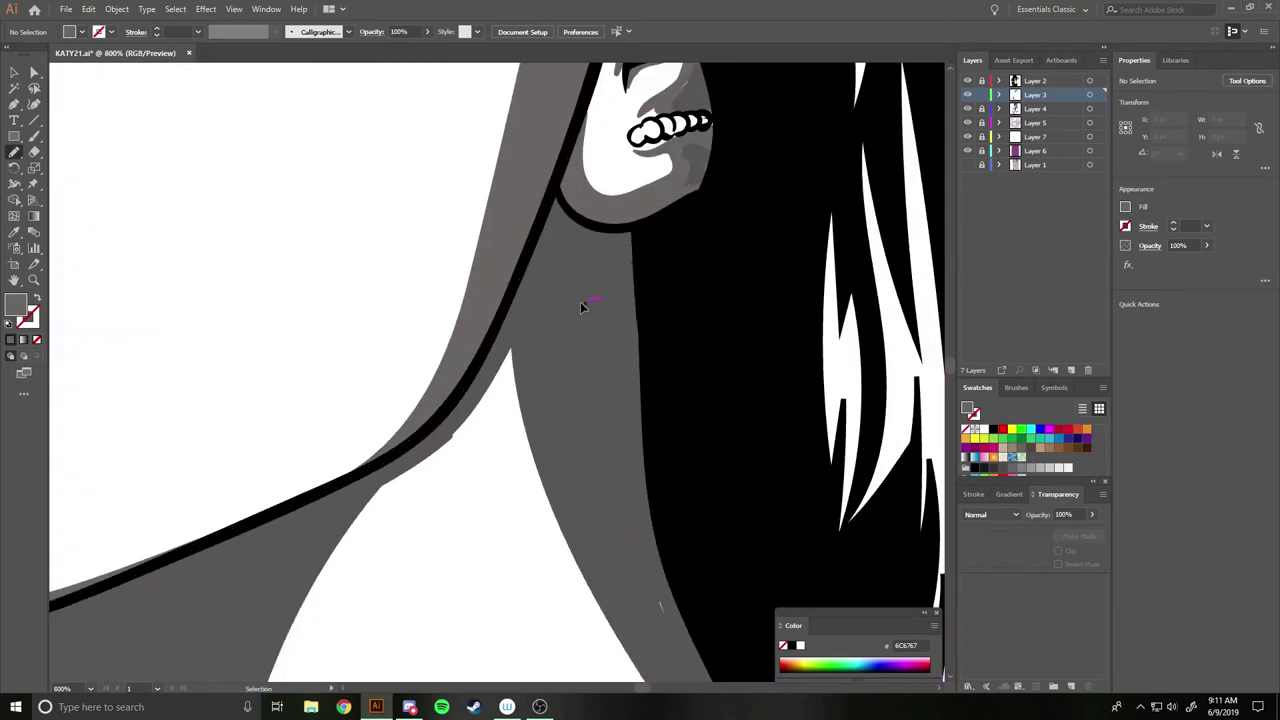
pyautogui.hotkey('ctrl', '+')
pyautogui.moveTo(408, 362); pyautogui.dragTo(446, 303)
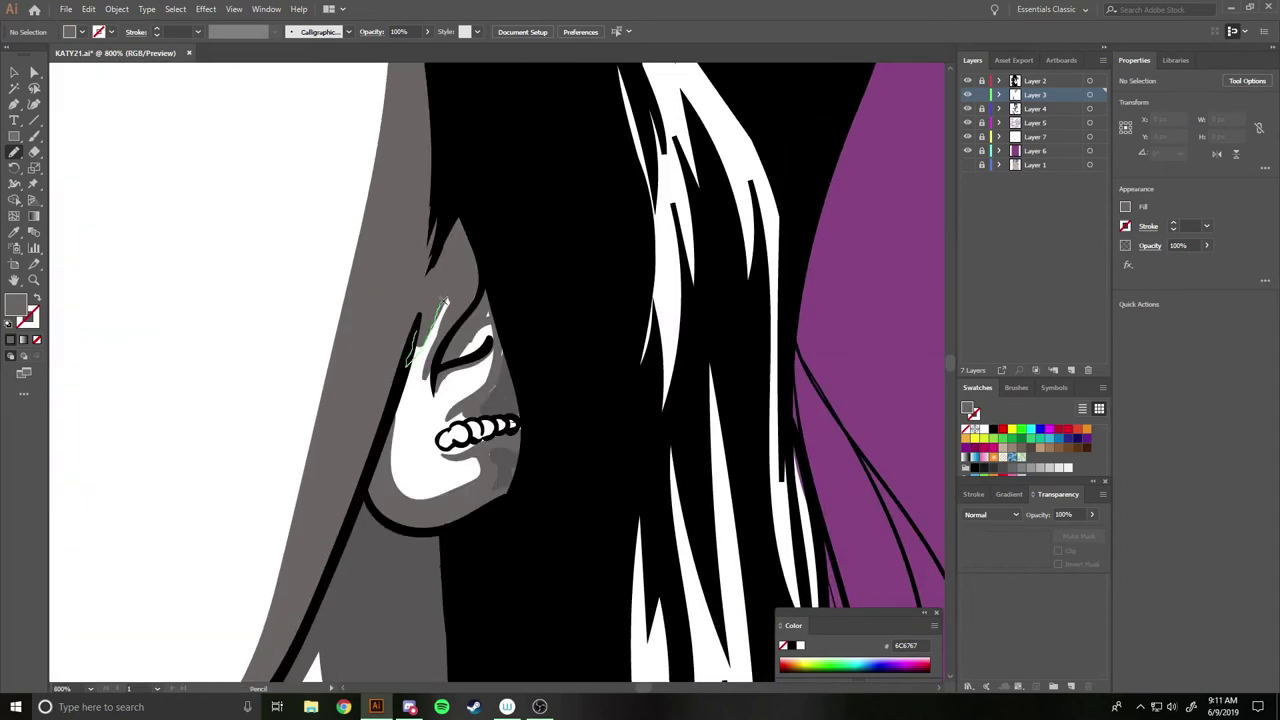
pyautogui.moveTo(424, 380); pyautogui.dragTo(434, 396)
pyautogui.moveTo(467, 354); pyautogui.dragTo(470, 356)
pyautogui.moveTo(476, 341)
pyautogui.mouseDown()
pyautogui.moveTo(500, 330)
pyautogui.moveTo(482, 412)
pyautogui.moveTo(442, 420)
pyautogui.moveTo(526, 418)
pyautogui.moveTo(512, 358)
pyautogui.mouseUp()
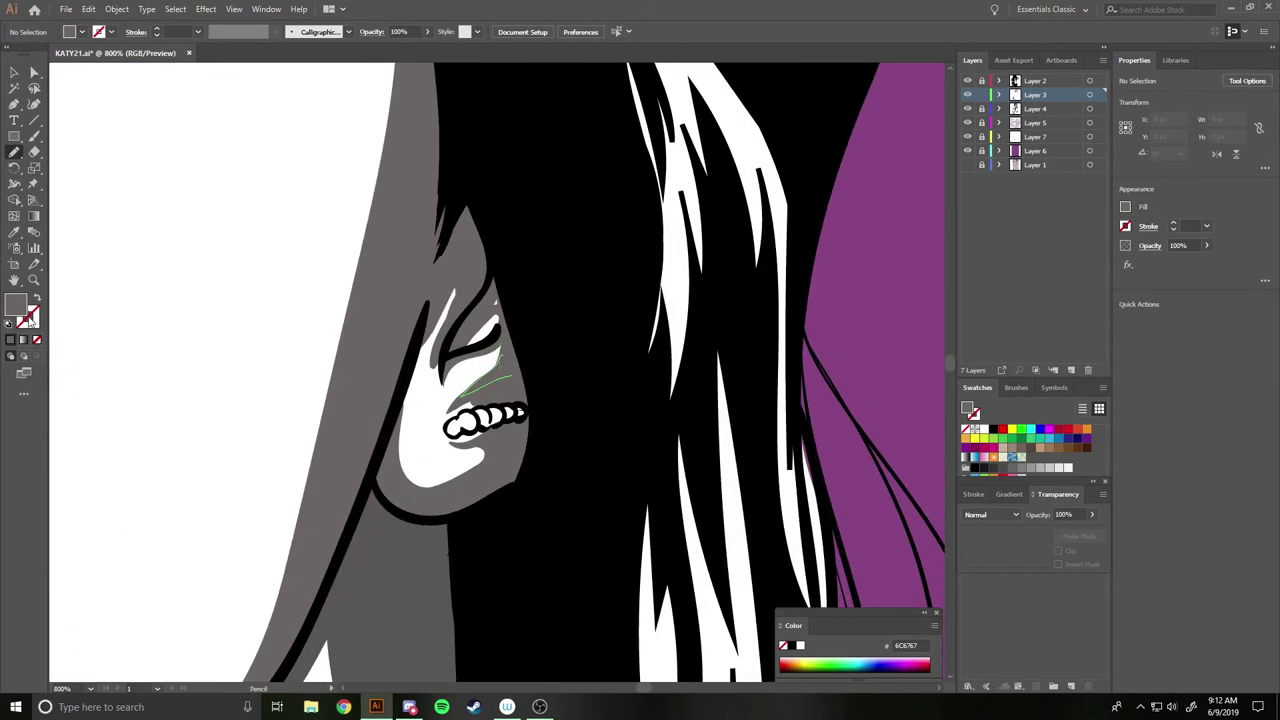
# Set the fill colour to dark grey 302F2F.
pyautogui.doubleClick(16, 305)
pyautogui.click(590, 335)
pyautogui.press('Return')
pyautogui.scroll(1, 590, 335)
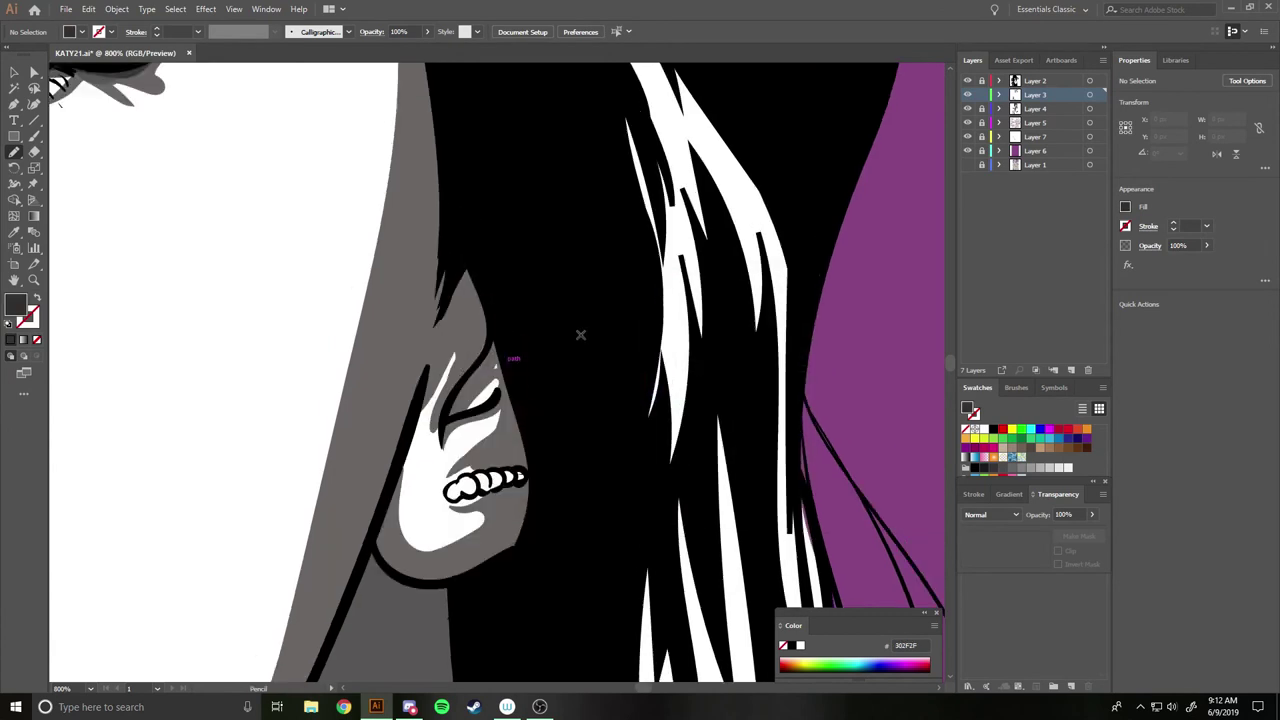
# Draw a closed dark grey shadow down the face's edge and up the cheek.
pyautogui.moveTo(427, 65); pyautogui.dragTo(323, 615)
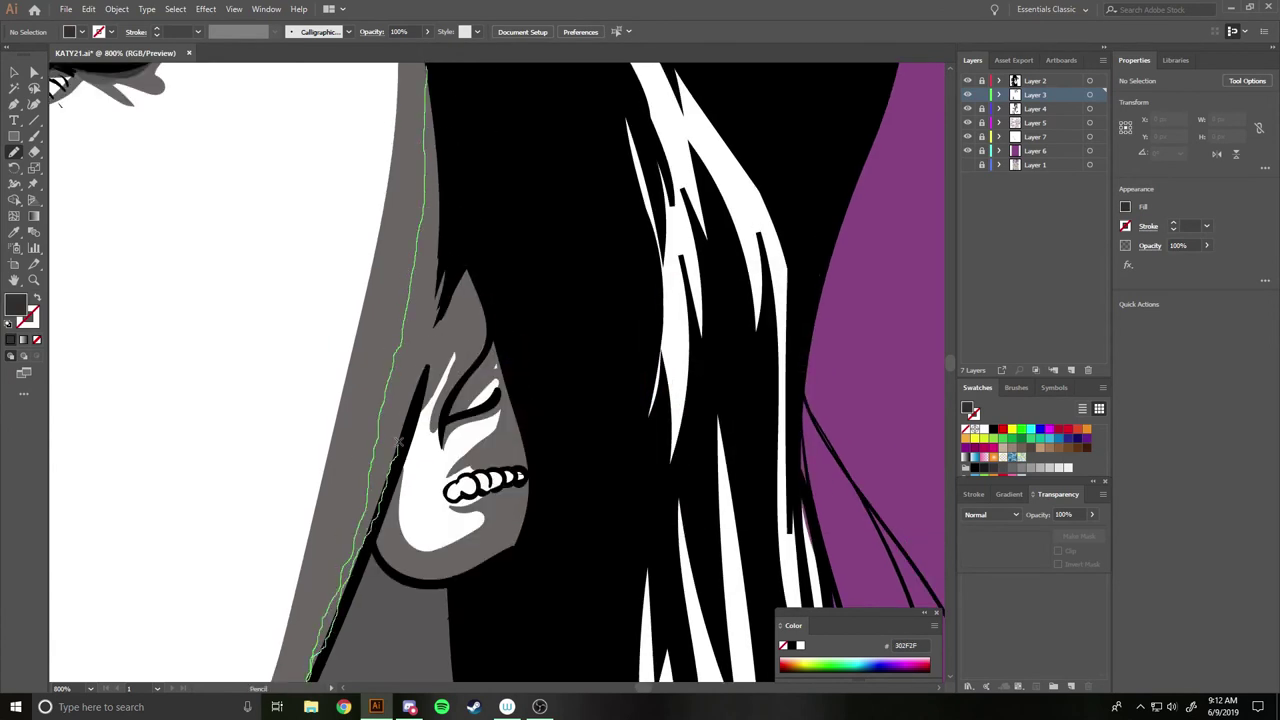
pyautogui.moveTo(323, 615); pyautogui.dragTo(459, 161)
pyautogui.moveTo(453, 238); pyautogui.dragTo(434, 224)
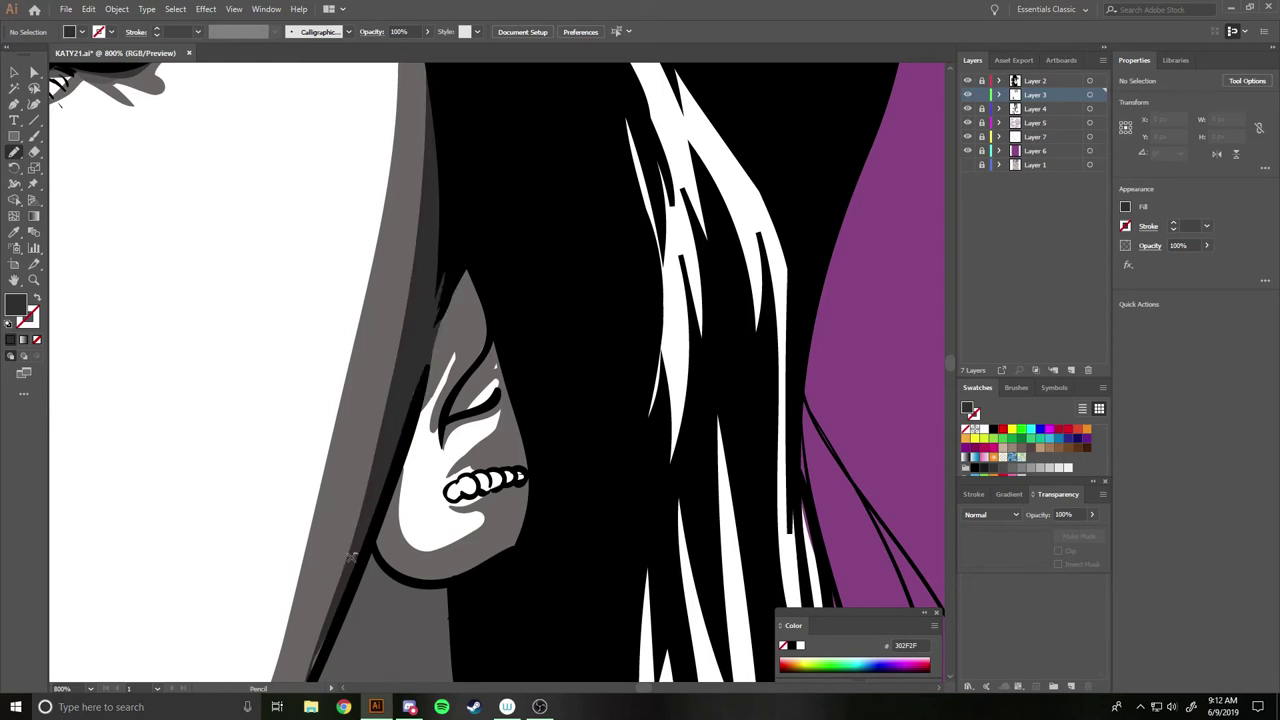
pyautogui.moveTo(416, 398); pyautogui.dragTo(470, 250)
pyautogui.moveTo(418, 400); pyautogui.dragTo(478, 388)
# Add dark grey shadow shapes over the cheek and curving down from the ear.
pyautogui.moveTo(483, 292)
pyautogui.mouseDown()
pyautogui.moveTo(503, 358)
pyautogui.moveTo(482, 405)
pyautogui.moveTo(520, 380)
pyautogui.mouseUp()
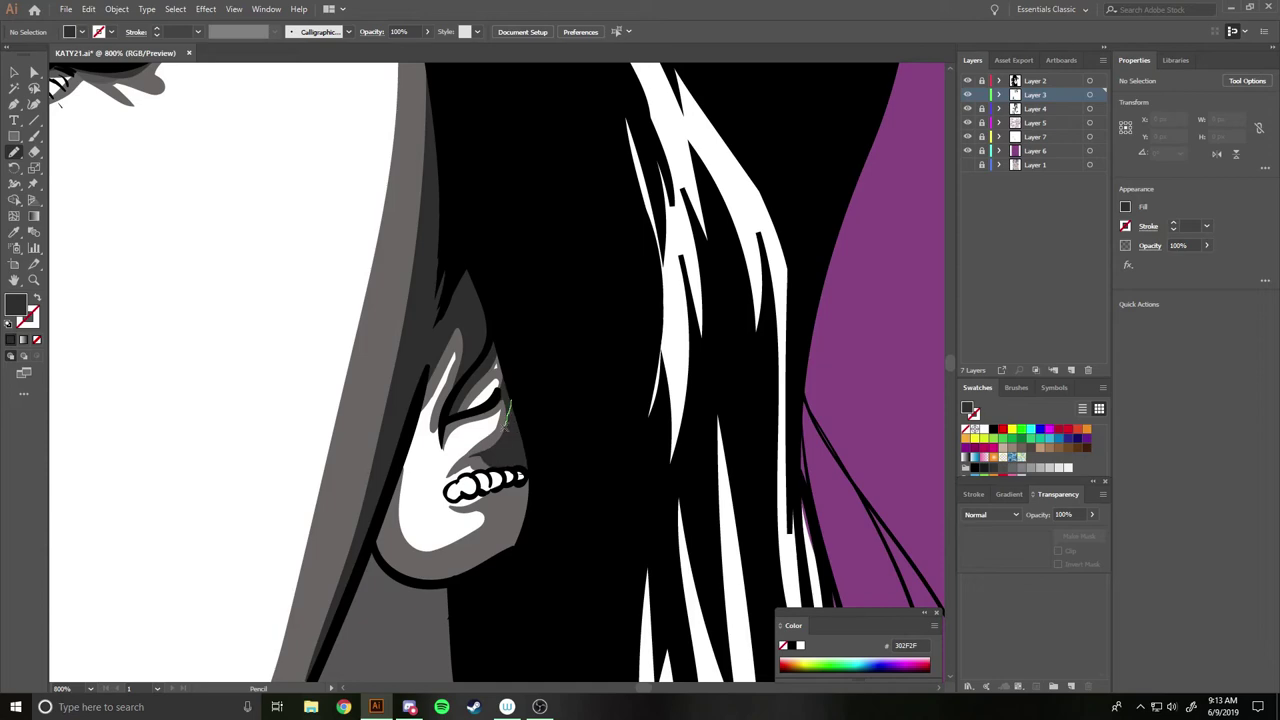
pyautogui.moveTo(465, 458); pyautogui.dragTo(510, 400)
pyautogui.moveTo(532, 481); pyautogui.dragTo(537, 506)
pyautogui.moveTo(456, 560); pyautogui.dragTo(470, 586)
pyautogui.hotkey('ctrl', '1')
# Draw a closed grey shadow along the jawline under the chin.
pyautogui.scroll(3, 569, 538)
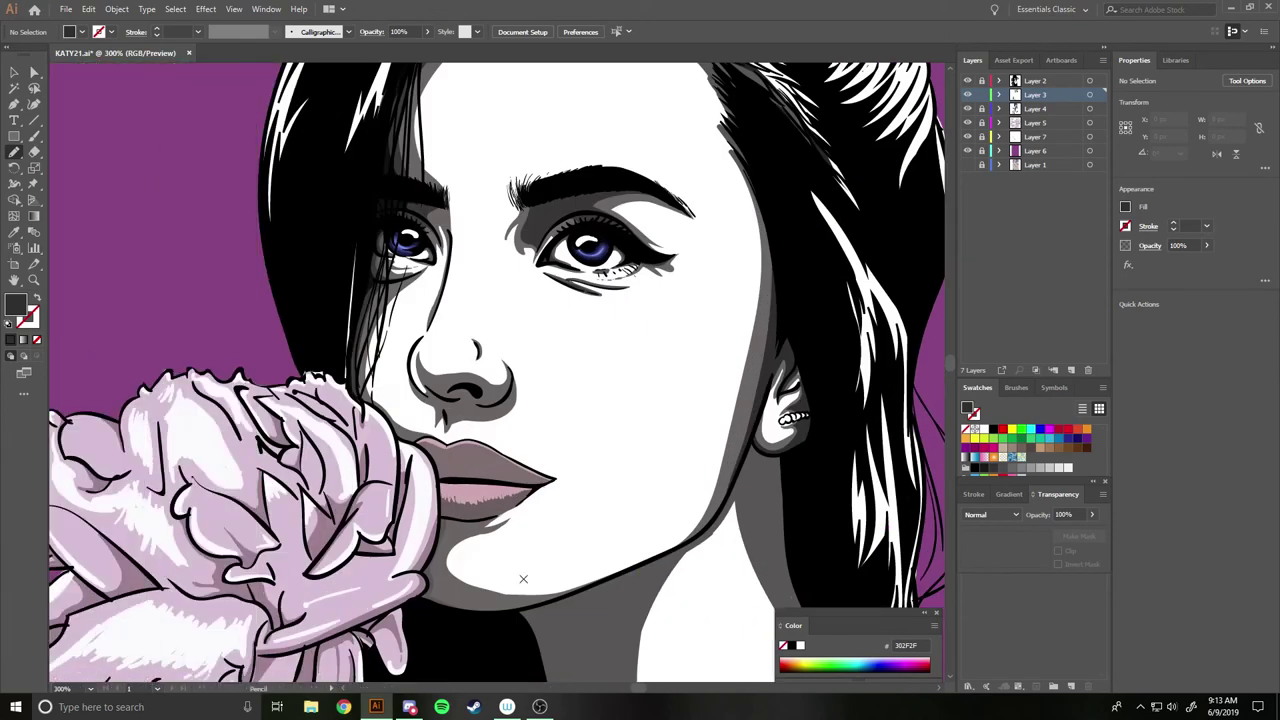
pyautogui.scroll(3, 521, 578)
pyautogui.scroll(-2, 489, 561)
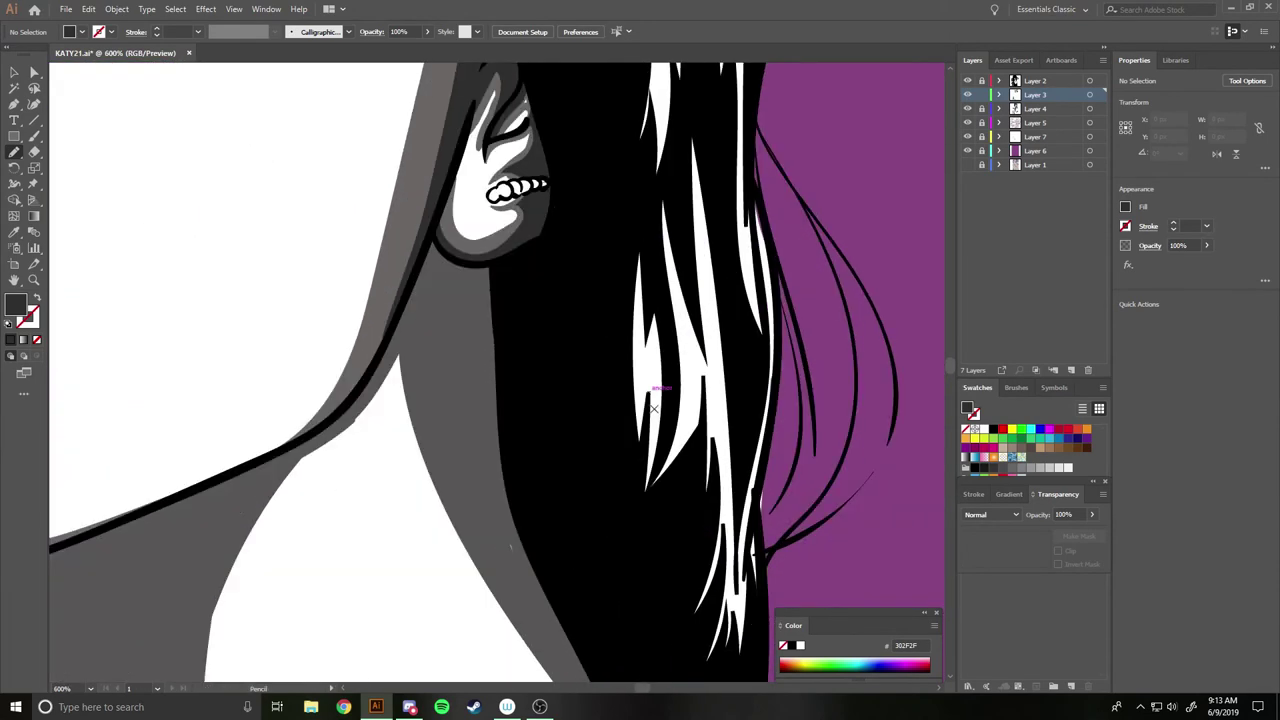
pyautogui.scroll(-2, 680, 412)
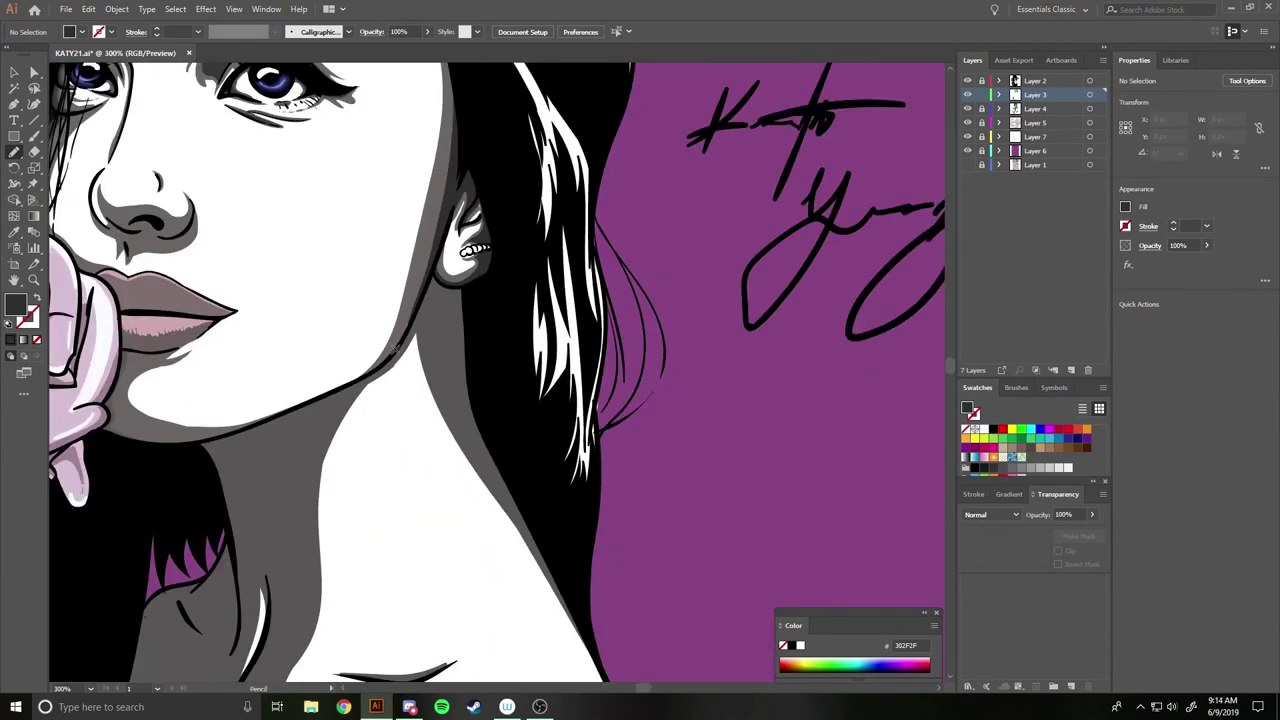
pyautogui.moveTo(423, 313)
pyautogui.mouseDown()
pyautogui.moveTo(440, 380)
pyautogui.moveTo(540, 530)
pyautogui.moveTo(461, 287)
pyautogui.moveTo(424, 312)
pyautogui.mouseUp()
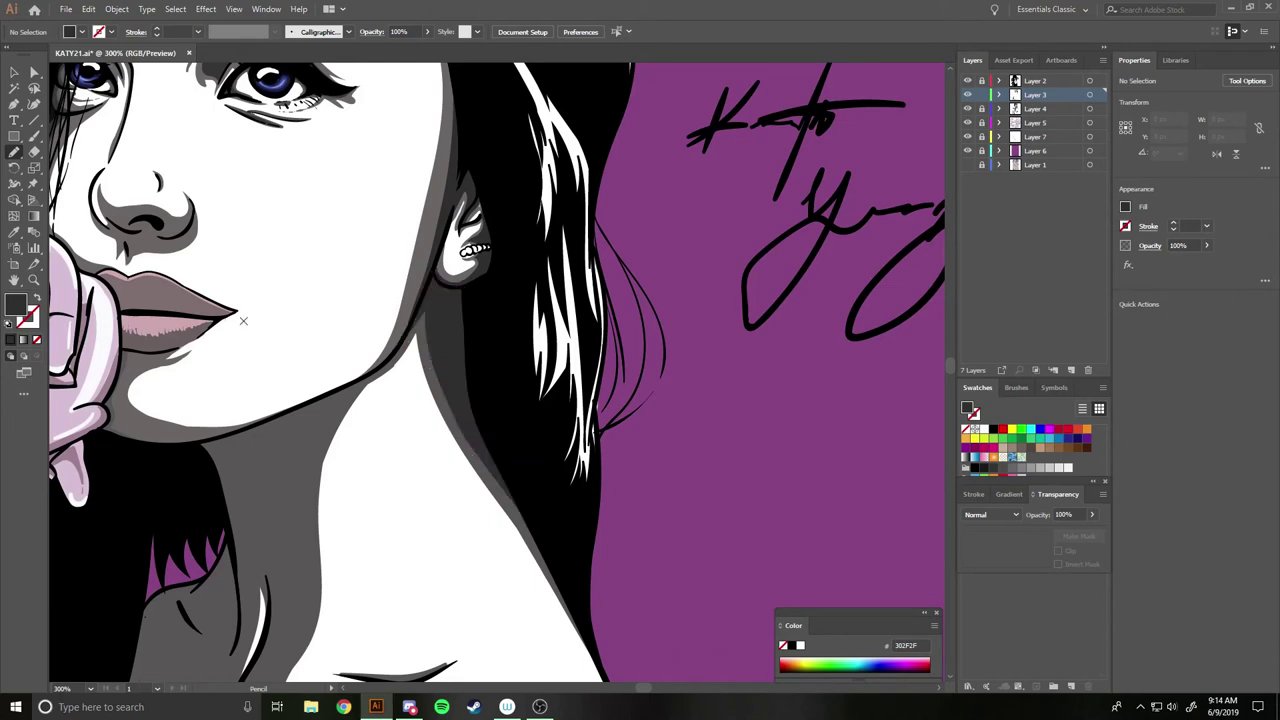
pyautogui.hscroll(-2, 243, 320)
pyautogui.hscroll(-2, 439, 383)
pyautogui.moveTo(530, 428); pyautogui.dragTo(479, 441)
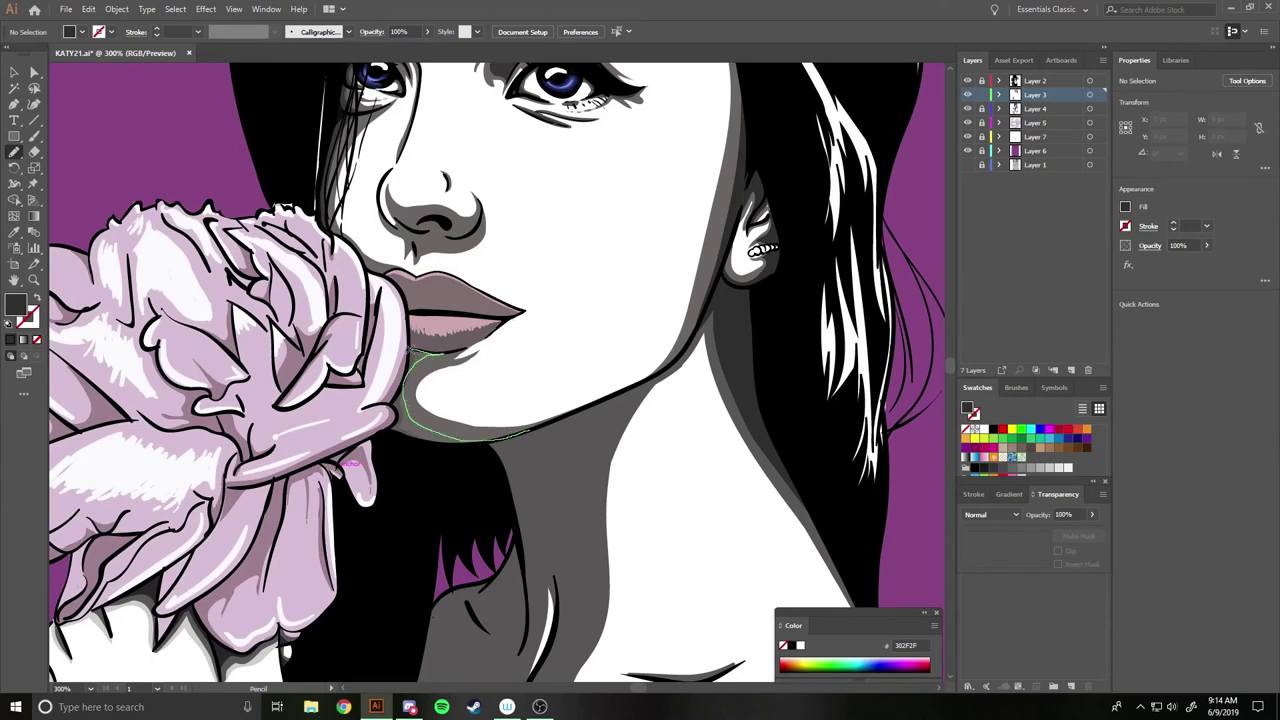
pyautogui.moveTo(395, 418); pyautogui.dragTo(495, 440)
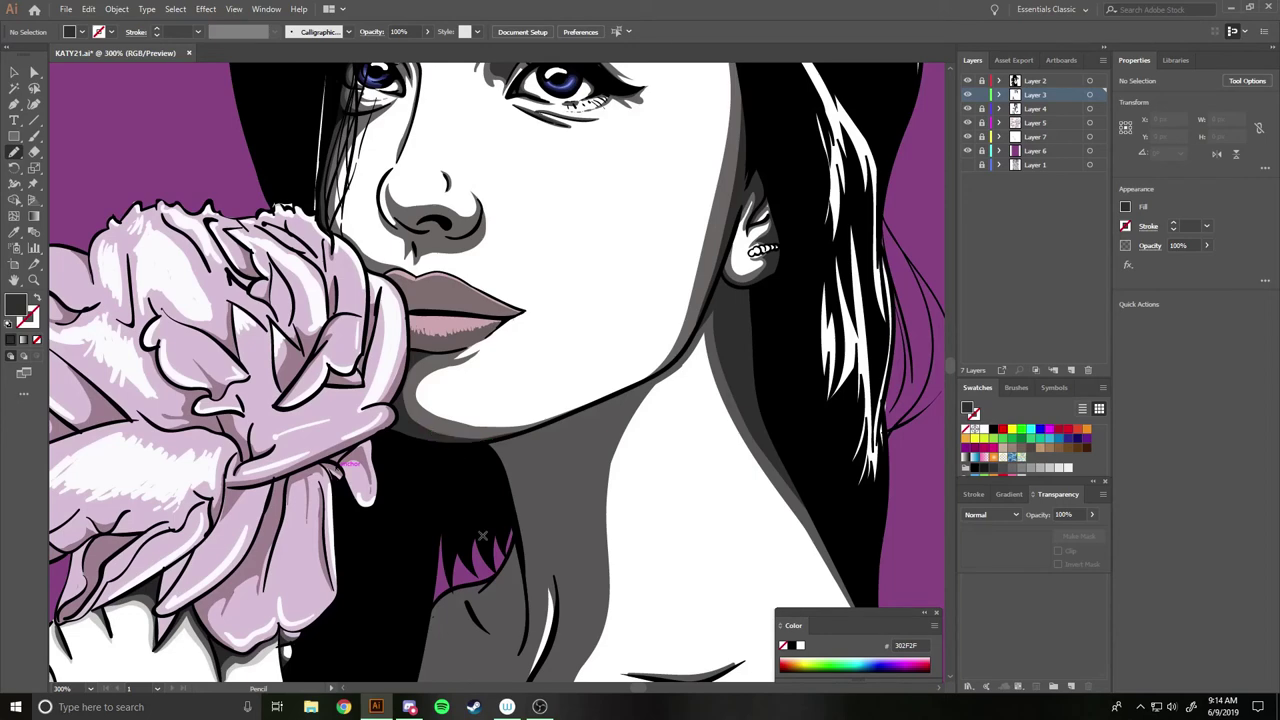
# Add dark strokes along the edge of the purple patch on the neck.
pyautogui.hotkey('ctrl', '1')
pyautogui.hotkey('ctrl', '+')
pyautogui.hotkey('ctrl', '+')
pyautogui.hotkey('ctrl', '+')
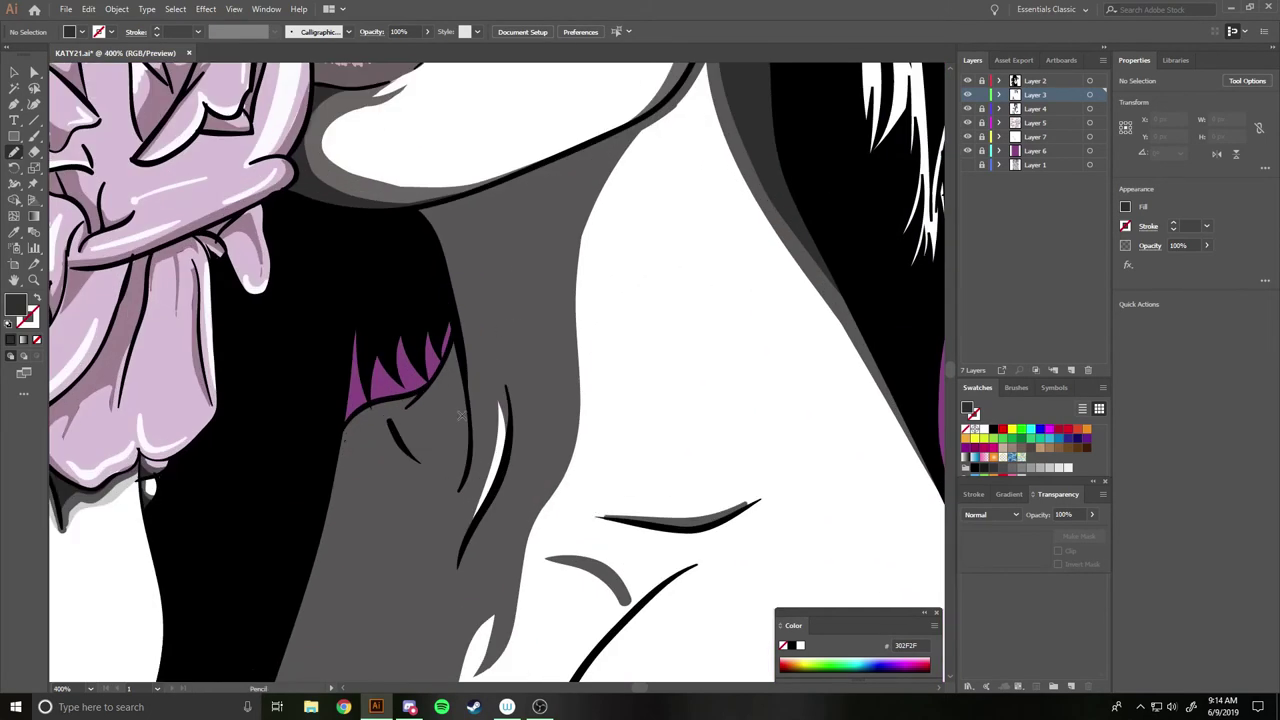
pyautogui.moveTo(459, 336)
pyautogui.mouseDown()
pyautogui.moveTo(410, 403)
pyautogui.moveTo(430, 525)
pyautogui.mouseUp()
pyautogui.moveTo(452, 360); pyautogui.dragTo(450, 366)
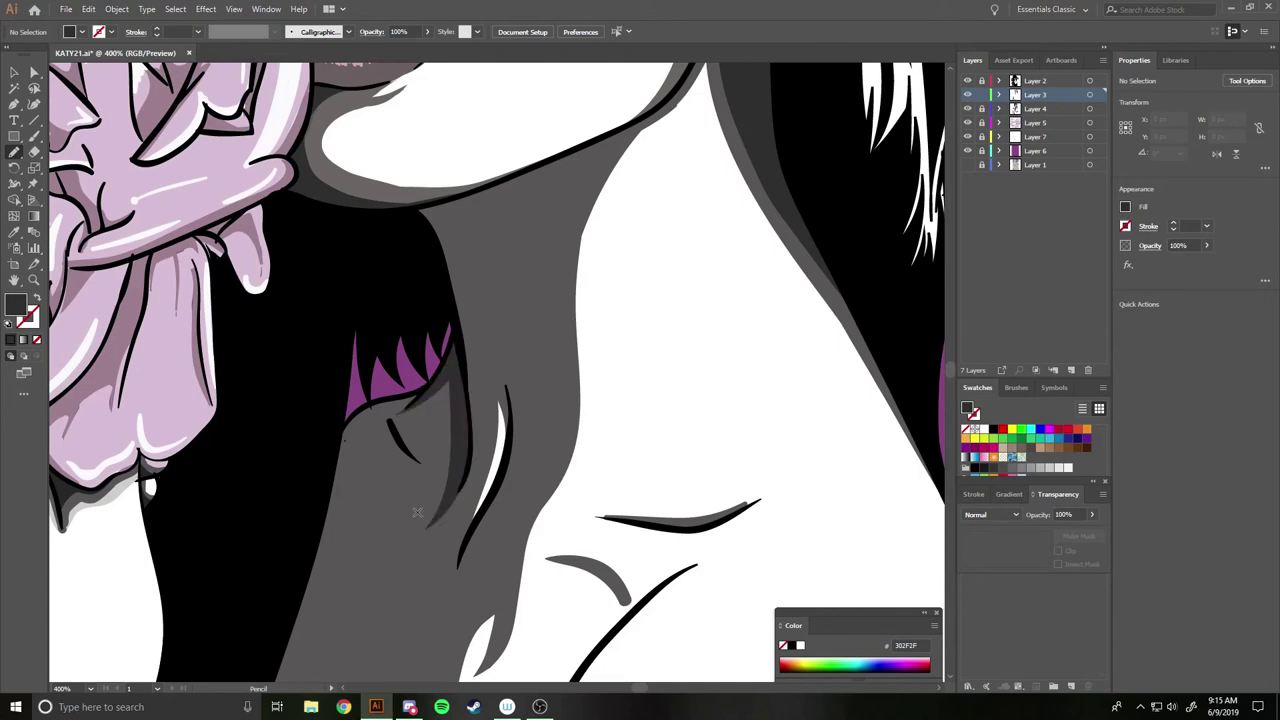
pyautogui.moveTo(428, 466); pyautogui.dragTo(332, 455)
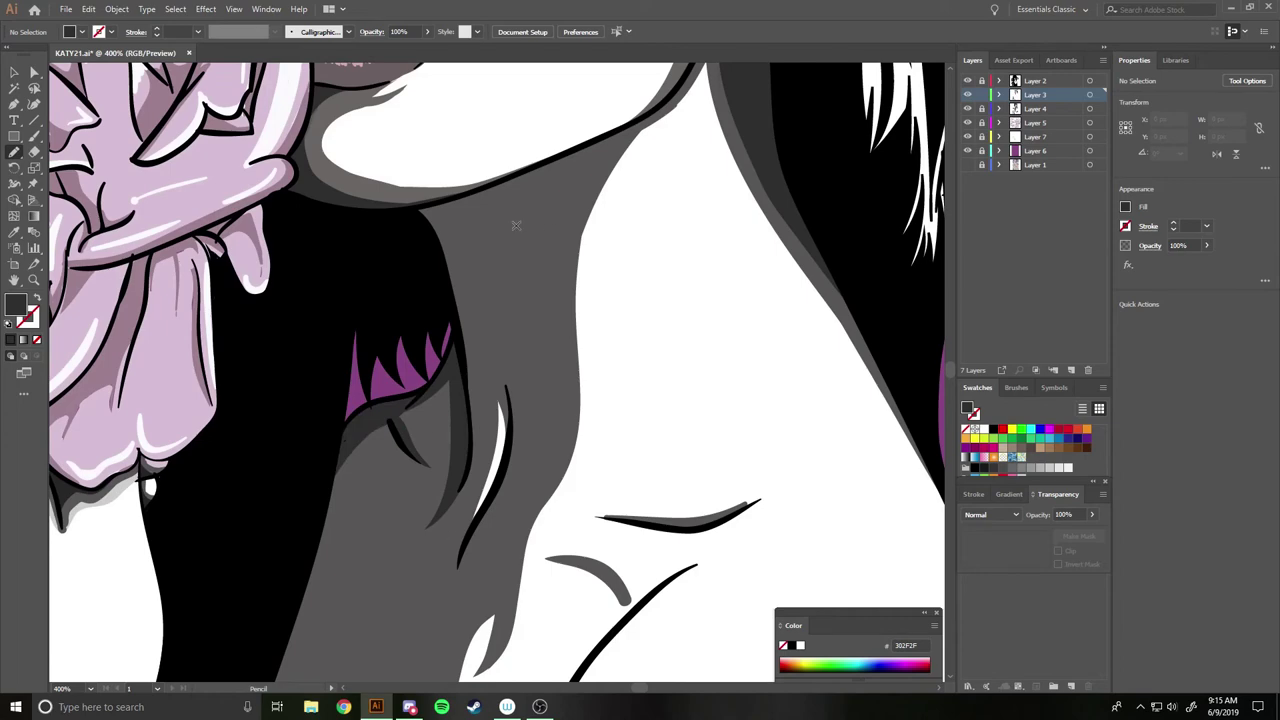
pyautogui.hotkey('ctrl', '0')
pyautogui.scroll(5, 516, 225)
# Draw a closed dark grey shadow running up the neck line beside the cheek.
pyautogui.moveTo(436, 432); pyautogui.dragTo(458, 374)
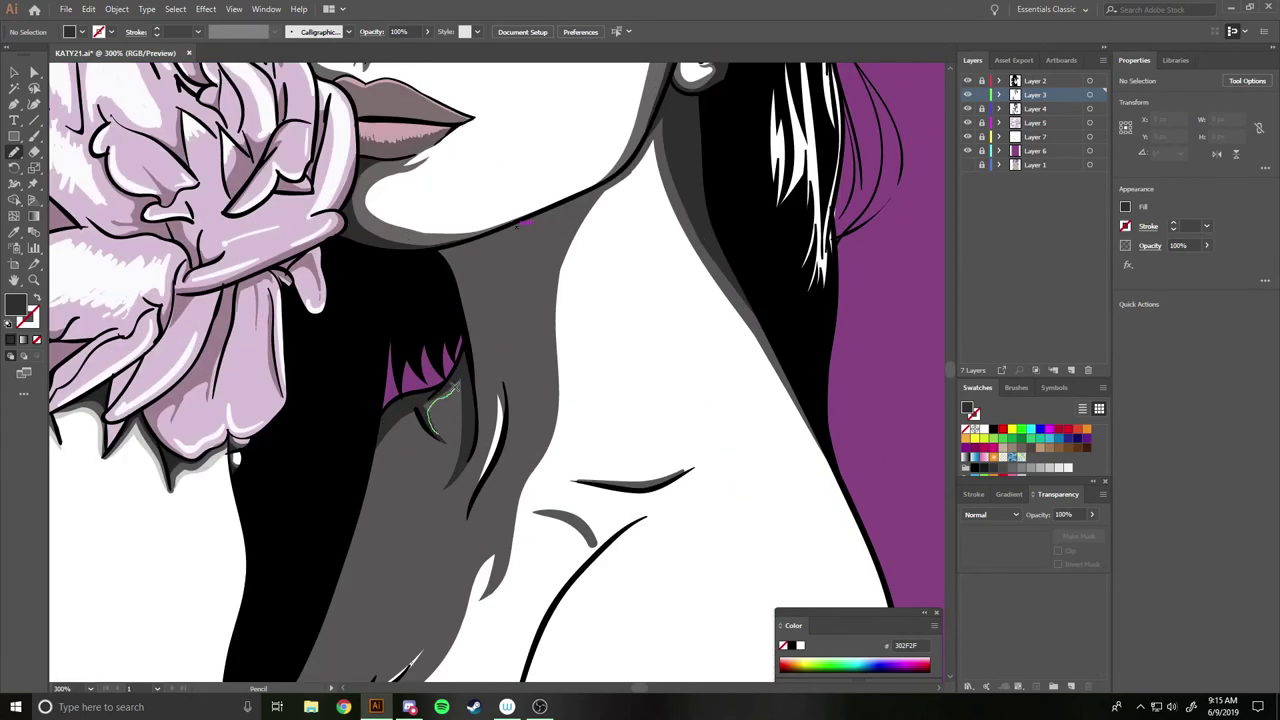
pyautogui.moveTo(440, 401); pyautogui.dragTo(466, 424)
pyautogui.moveTo(441, 491); pyautogui.dragTo(489, 405)
pyautogui.moveTo(494, 356)
pyautogui.mouseDown()
pyautogui.moveTo(585, 195)
pyautogui.moveTo(440, 292)
pyautogui.moveTo(442, 488)
pyautogui.mouseUp()
pyautogui.moveTo(474, 320)
pyautogui.mouseDown()
pyautogui.moveTo(480, 385)
pyautogui.moveTo(474, 322)
pyautogui.mouseUp()
pyautogui.hotkey('ctrl', '0')
pyautogui.scroll(5, 499, 316)
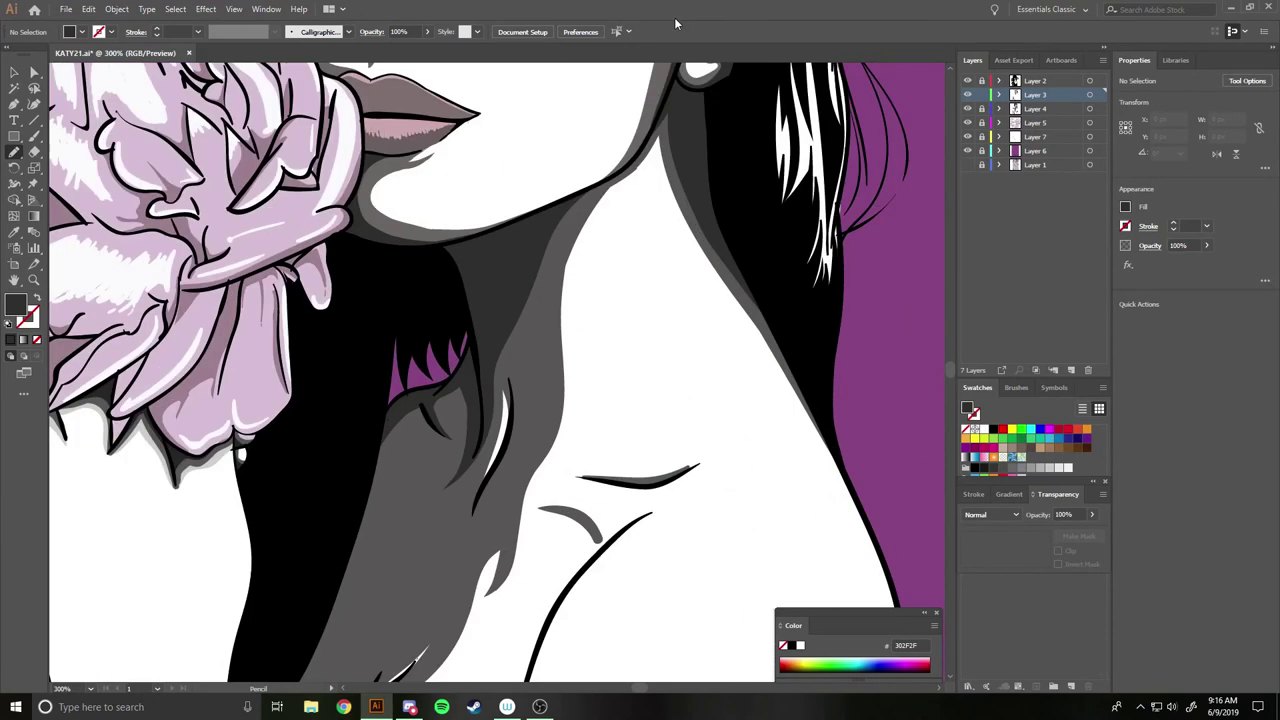
# Reshape the neck shadow's edge with new Pencil strokes.
pyautogui.moveTo(508, 303); pyautogui.dragTo(592, 185)
pyautogui.moveTo(505, 325); pyautogui.dragTo(515, 408)
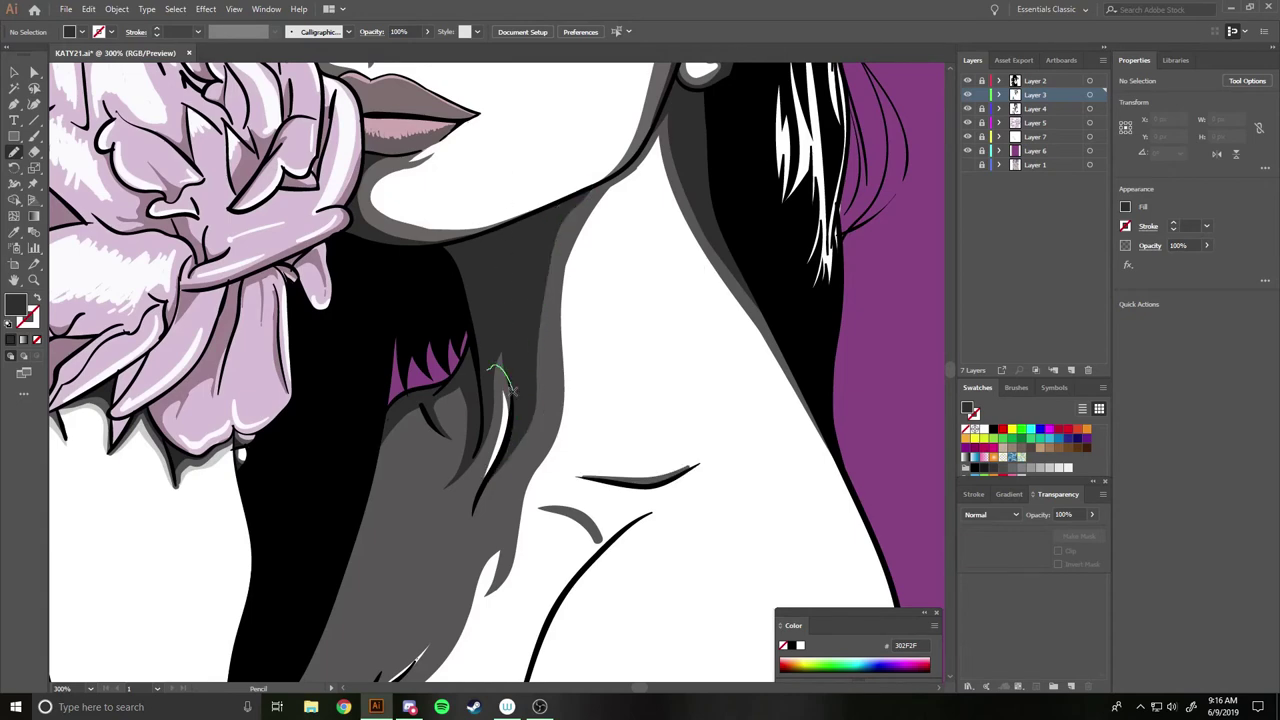
pyautogui.hotkey('ctrl', '1')
pyautogui.hotkey('ctrl', '+')
pyautogui.scroll(-2, 614, 177)
pyautogui.hscroll(3, 614, 177)
pyautogui.scroll(-3, 459, 232)
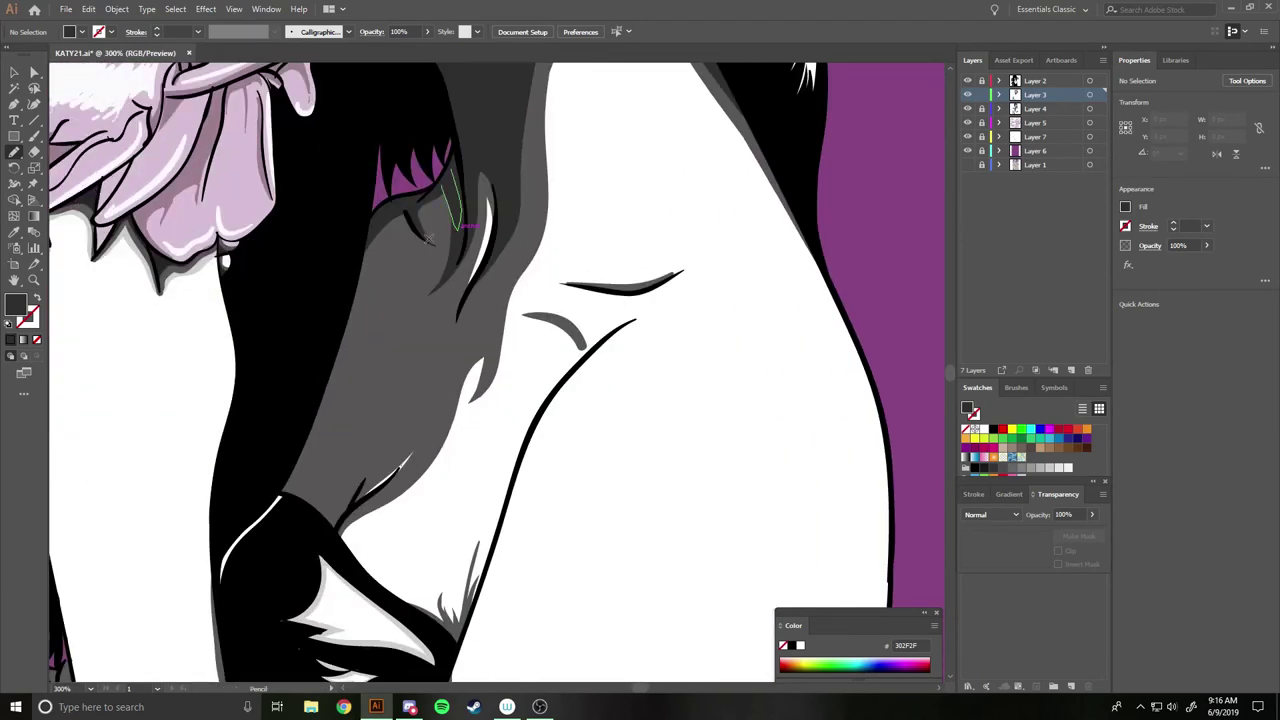
# Trace a closed dark grey shading shape down the neck.
pyautogui.moveTo(425, 240); pyautogui.dragTo(286, 502)
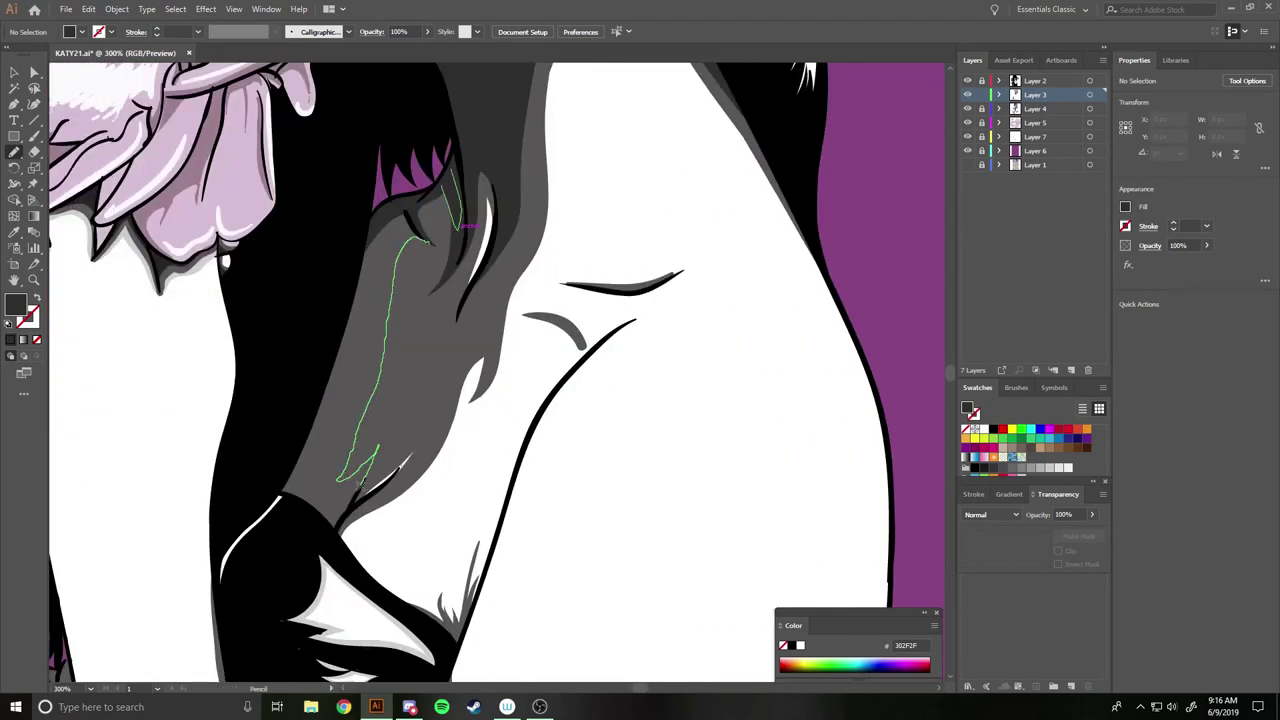
pyautogui.moveTo(286, 502); pyautogui.dragTo(422, 232)
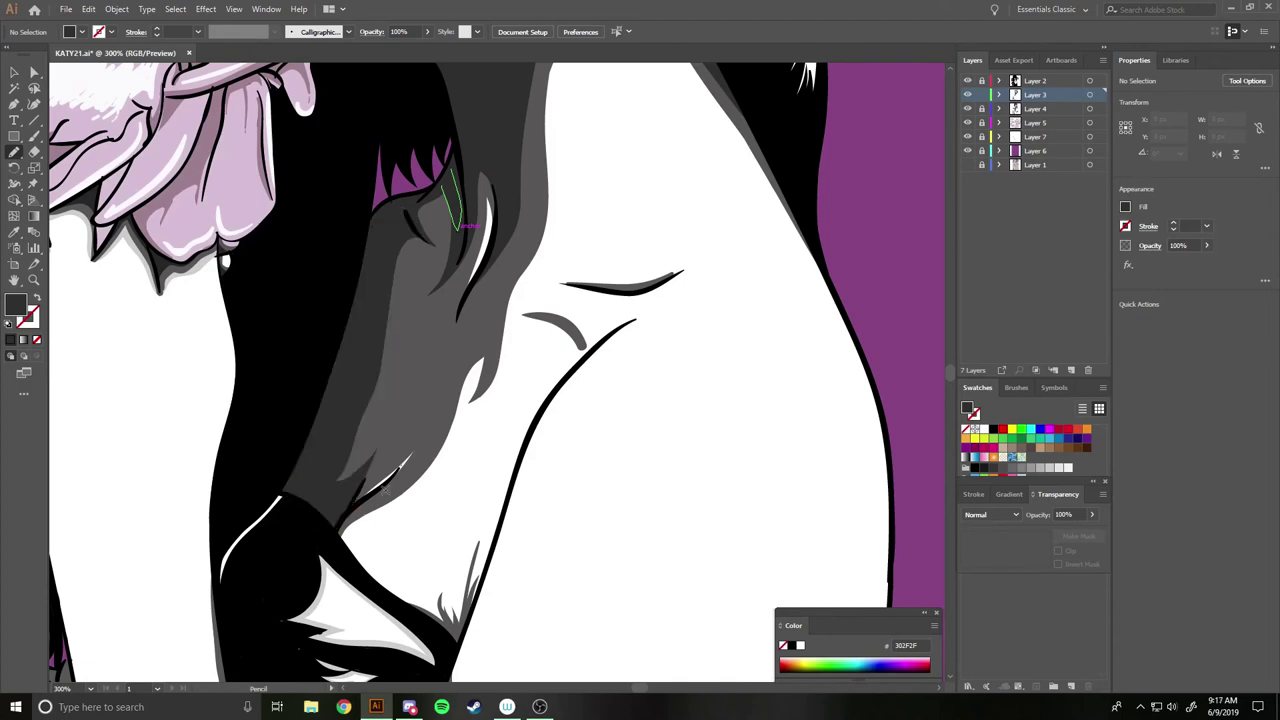
pyautogui.moveTo(342, 485)
pyautogui.mouseDown()
pyautogui.moveTo(380, 442)
pyautogui.moveTo(352, 503)
pyautogui.moveTo(412, 446)
pyautogui.moveTo(326, 518)
pyautogui.mouseUp()
pyautogui.hotkey('ctrl', '-')
pyautogui.hotkey('ctrl', '0')
pyautogui.hotkey('ctrl', '+')
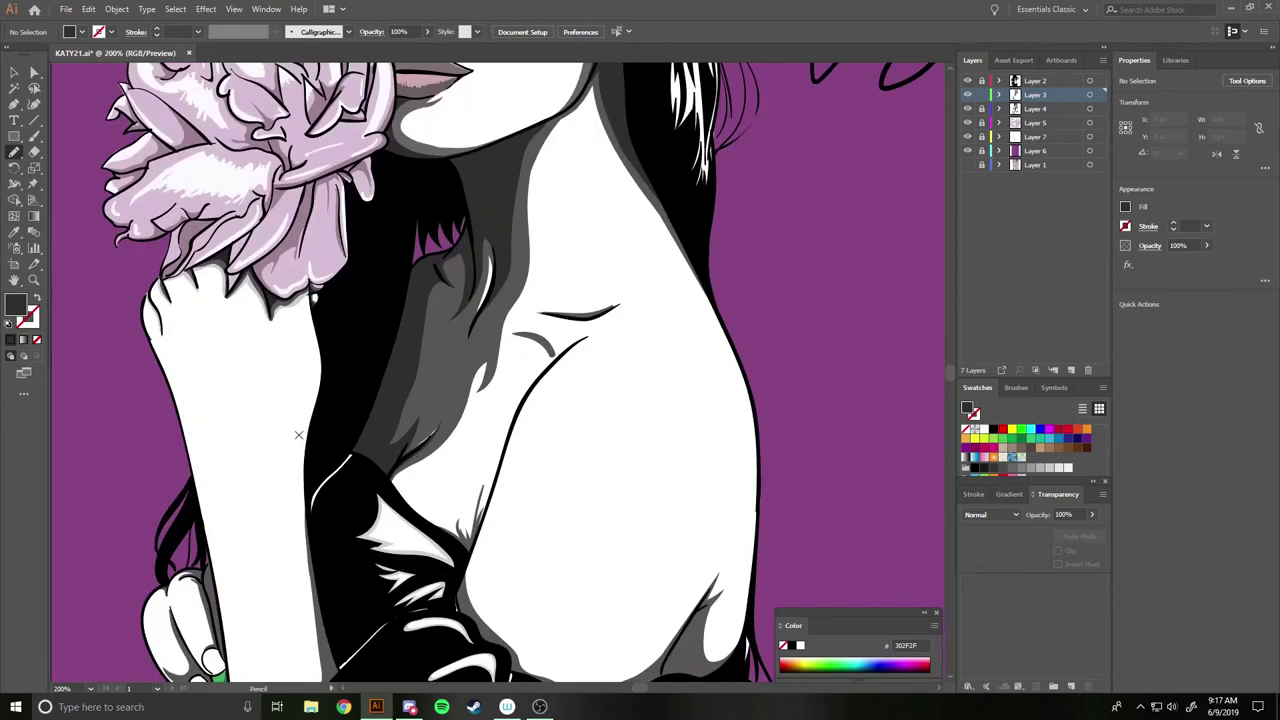
pyautogui.hotkey('ctrl', '+')
# Add dark grey shading along the neckline and the edge of the black dress.
pyautogui.hscroll(3, 335, 490)
pyautogui.moveTo(334, 411)
pyautogui.mouseDown()
pyautogui.moveTo(443, 425)
pyautogui.moveTo(370, 442)
pyautogui.moveTo(338, 414)
pyautogui.mouseUp()
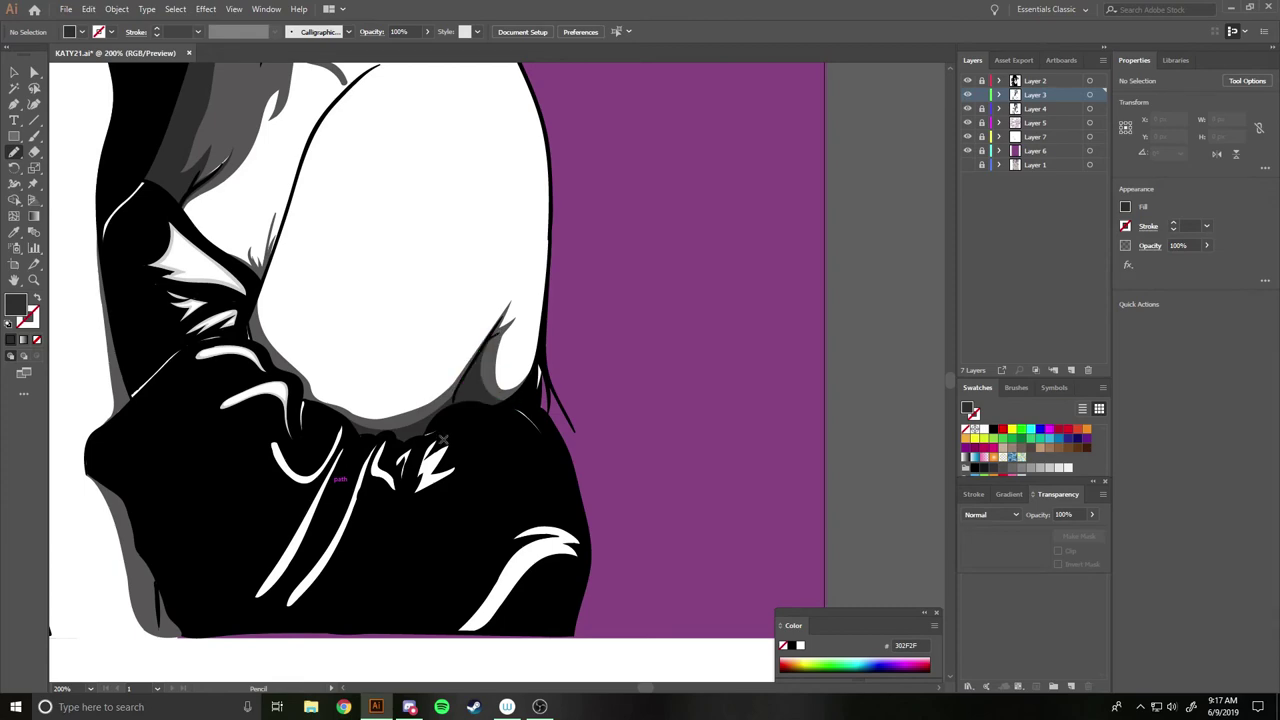
pyautogui.hotkey('ctrl', '0')
pyautogui.scroll(3, 378, 451)
pyautogui.moveTo(444, 285)
pyautogui.mouseDown()
pyautogui.moveTo(465, 294)
pyautogui.moveTo(463, 346)
pyautogui.mouseUp()
pyautogui.moveTo(490, 406); pyautogui.dragTo(505, 408)
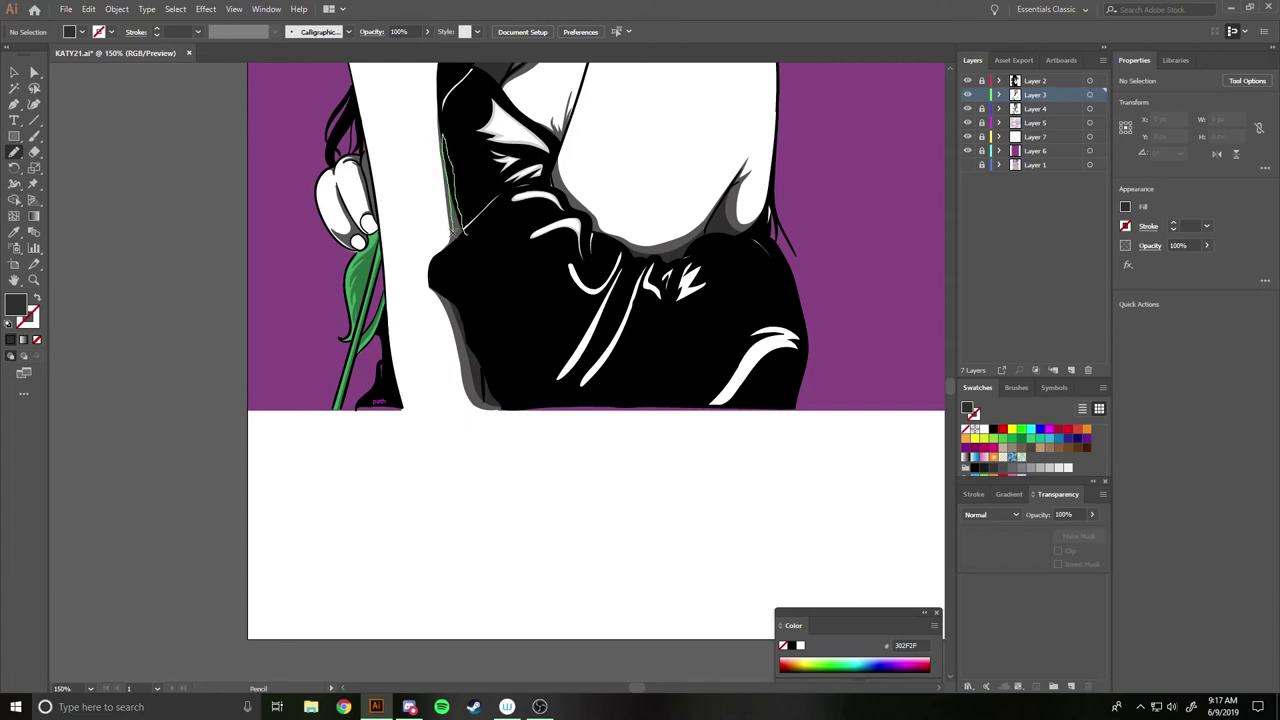
pyautogui.hotkey('ctrl', '0')
# Add a dark grey shadow at the corner of the lips.
pyautogui.moveTo(505, 352); pyautogui.dragTo(609, 421)
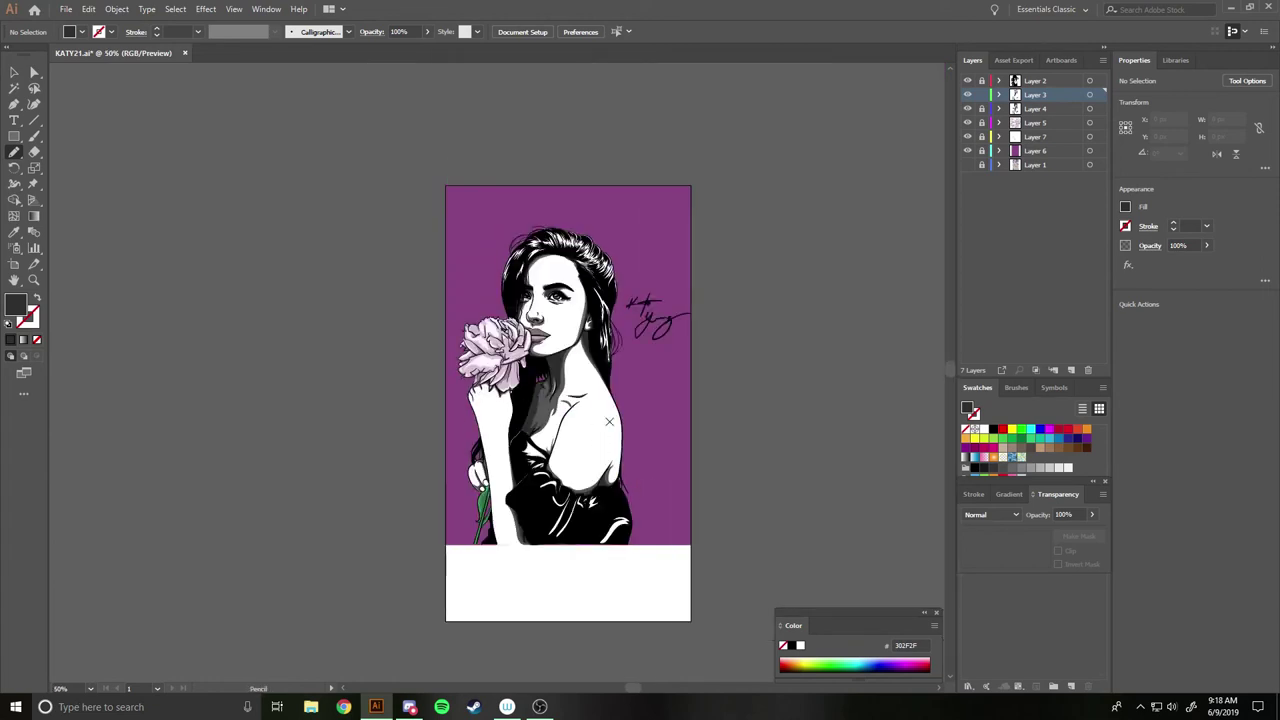
pyautogui.scroll(4, 609, 421)
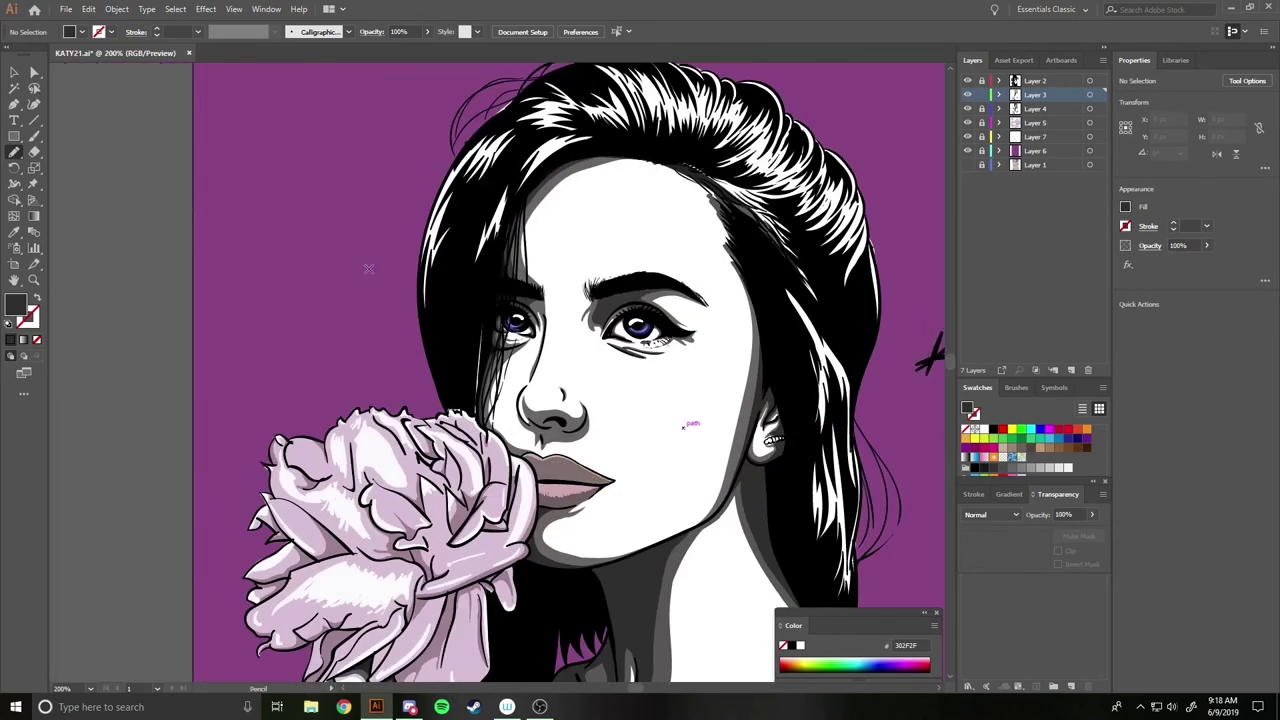
pyautogui.scroll(2, 505, 256)
pyautogui.scroll(1, 505, 256)
pyautogui.scroll(-2, 505, 256)
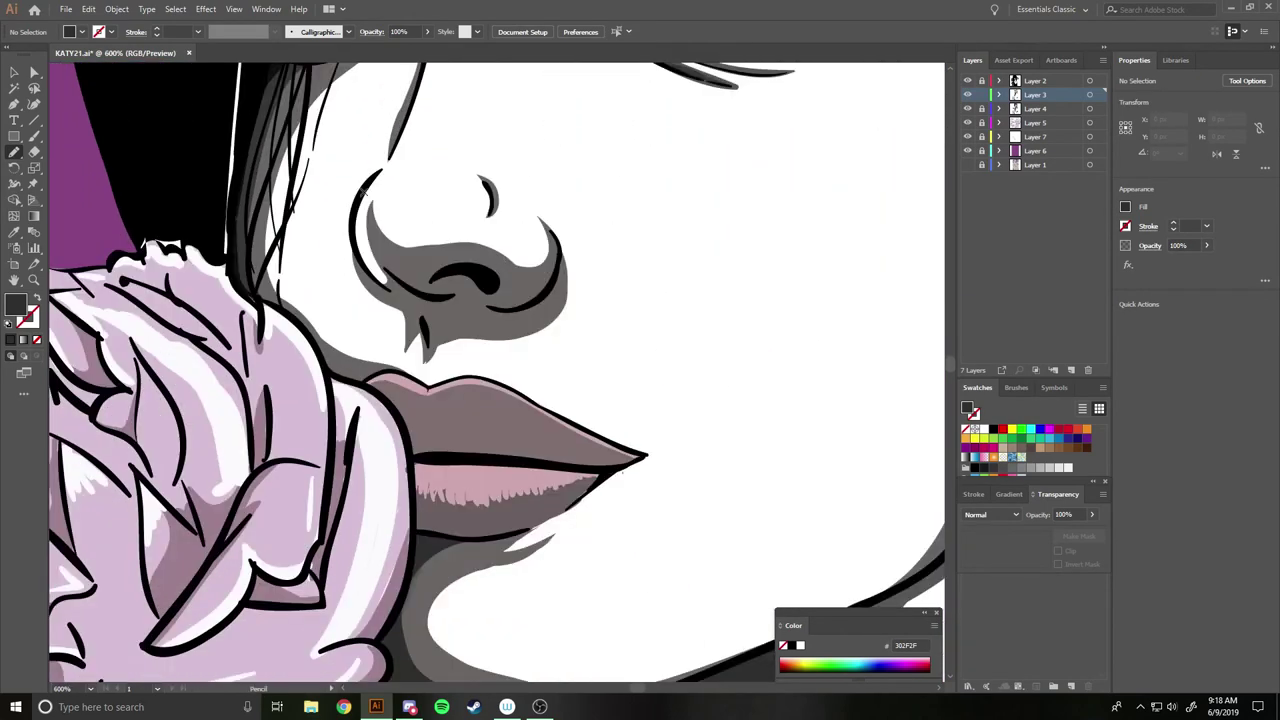
pyautogui.moveTo(382, 372); pyautogui.dragTo(364, 388)
# Shade the nostril and lower nose with dark grey 302F2F shapes.
pyautogui.moveTo(396, 268)
pyautogui.mouseDown()
pyautogui.moveTo(418, 271)
pyautogui.moveTo(428, 296)
pyautogui.mouseUp()
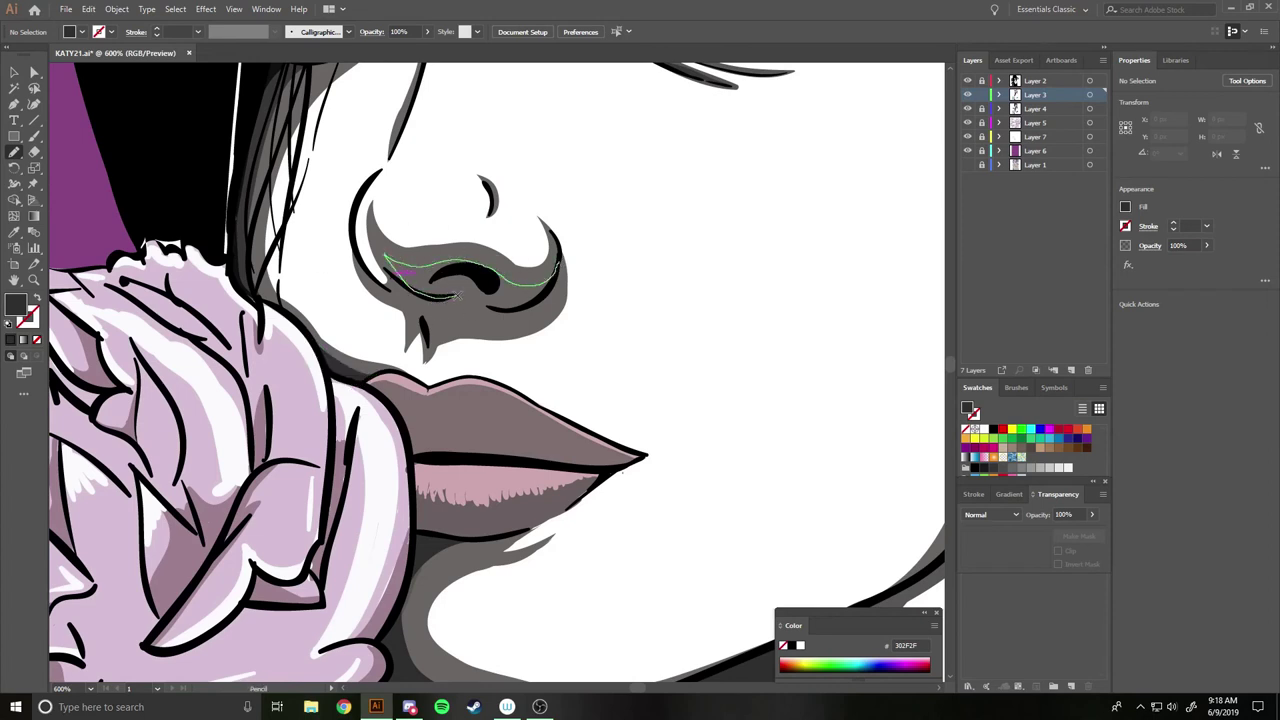
pyautogui.moveTo(487, 294); pyautogui.dragTo(552, 294)
pyautogui.moveTo(475, 292); pyautogui.dragTo(521, 305)
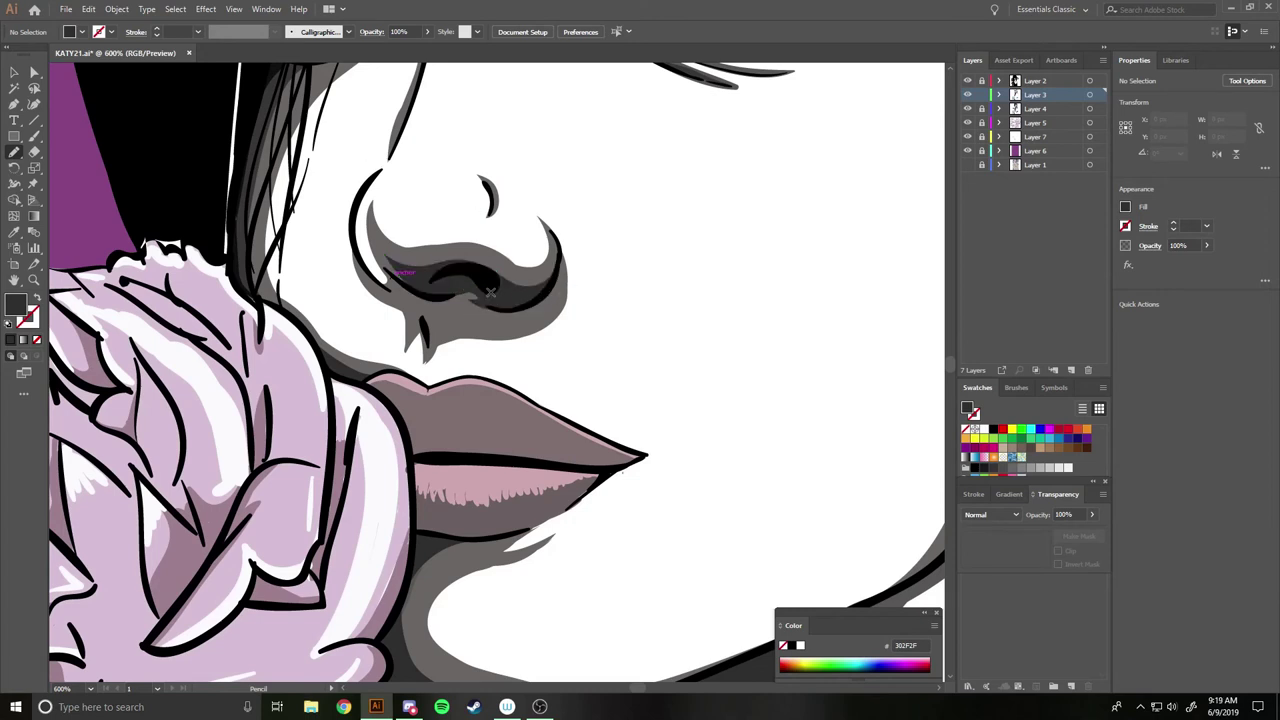
pyautogui.moveTo(425, 318)
pyautogui.mouseDown()
pyautogui.moveTo(549, 310)
pyautogui.moveTo(481, 301)
pyautogui.moveTo(501, 326)
pyautogui.mouseUp()
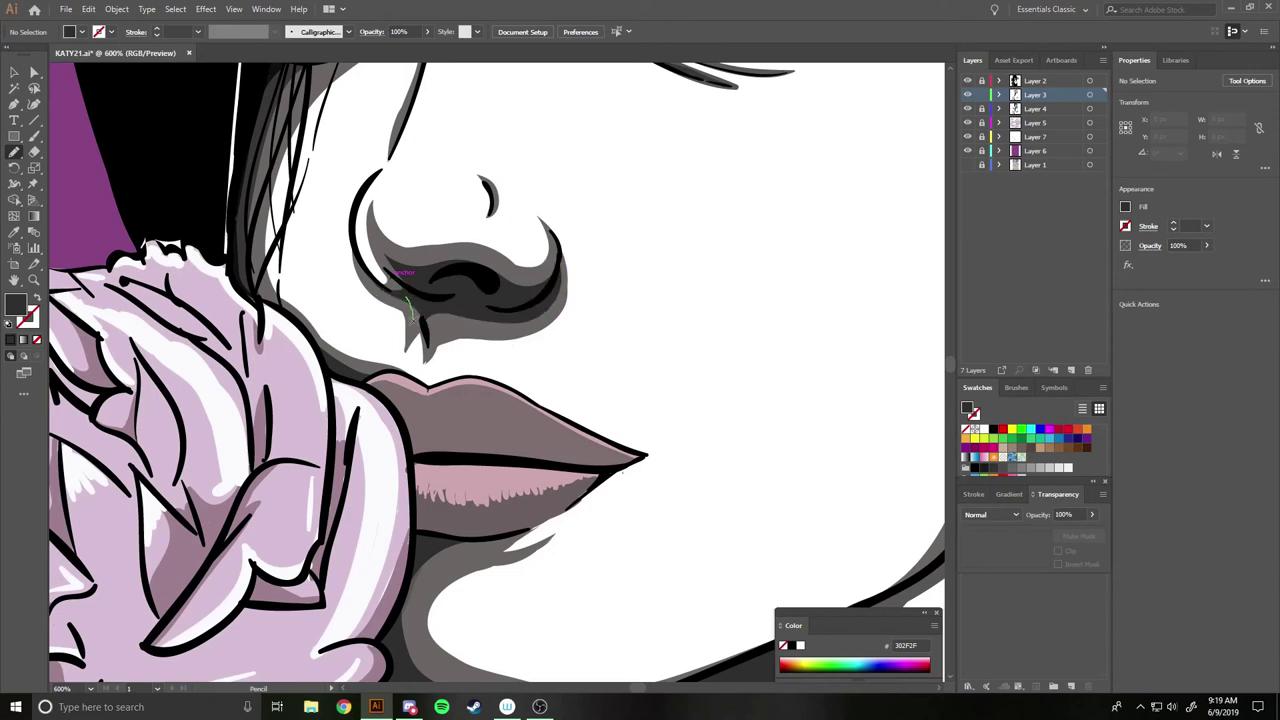
pyautogui.hotkey('ctrl', '0')
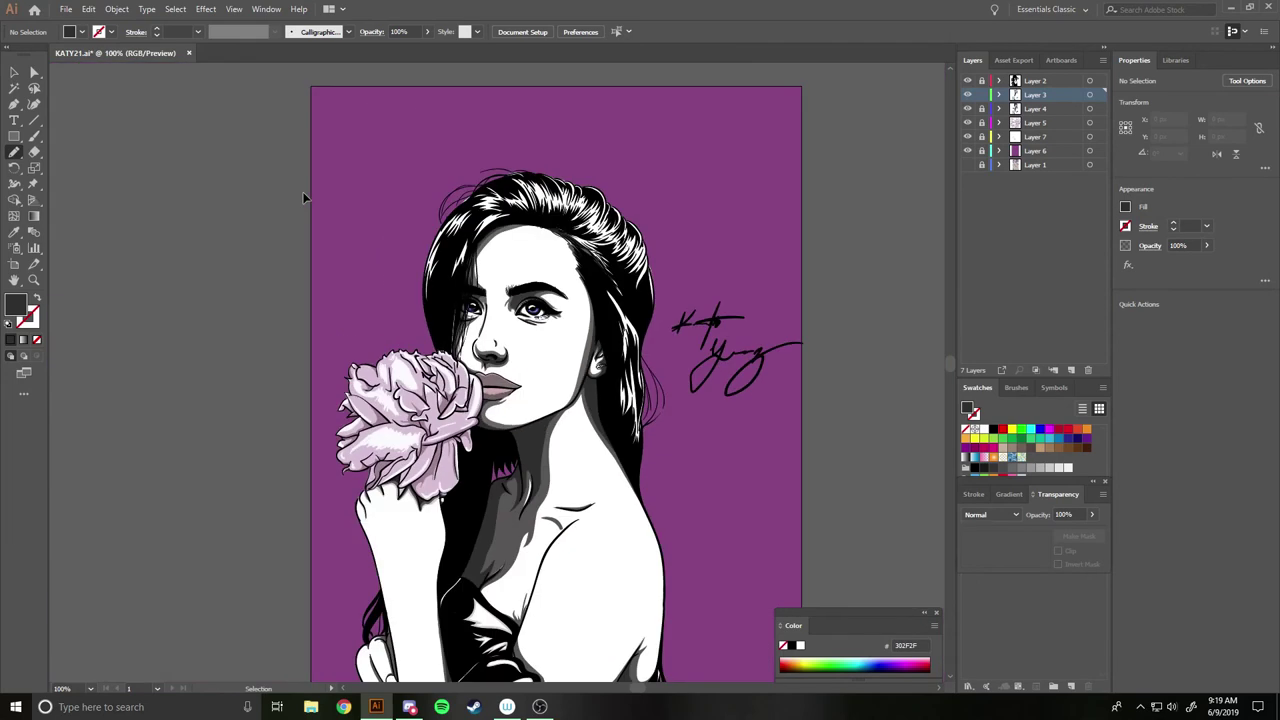
# Darken the top of the nostril shadow, zoom out over the face, and make Layer 2 active.
pyautogui.scroll(5, 305, 195)
pyautogui.moveTo(401, 244)
pyautogui.mouseDown()
pyautogui.moveTo(422, 266)
pyautogui.moveTo(384, 260)
pyautogui.mouseUp()
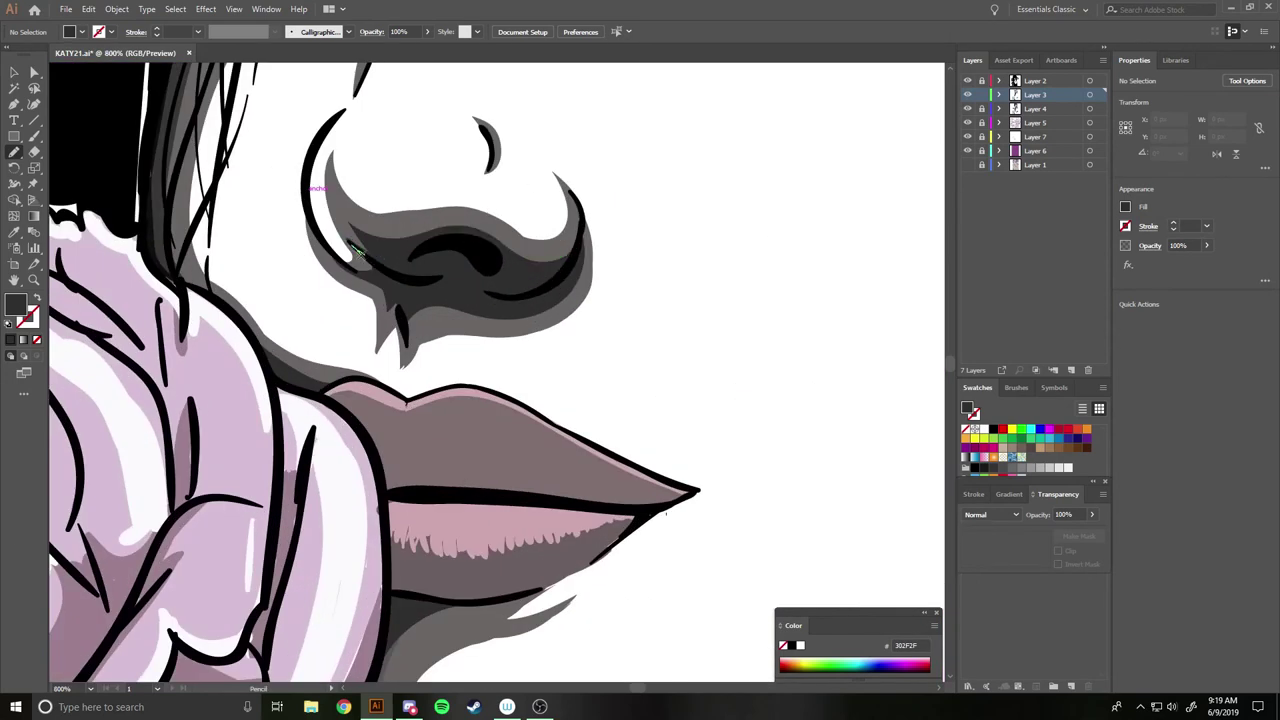
pyautogui.hotkey('ctrl', '-')
pyautogui.hotkey('ctrl', '-')
pyautogui.hotkey('ctrl', '-')
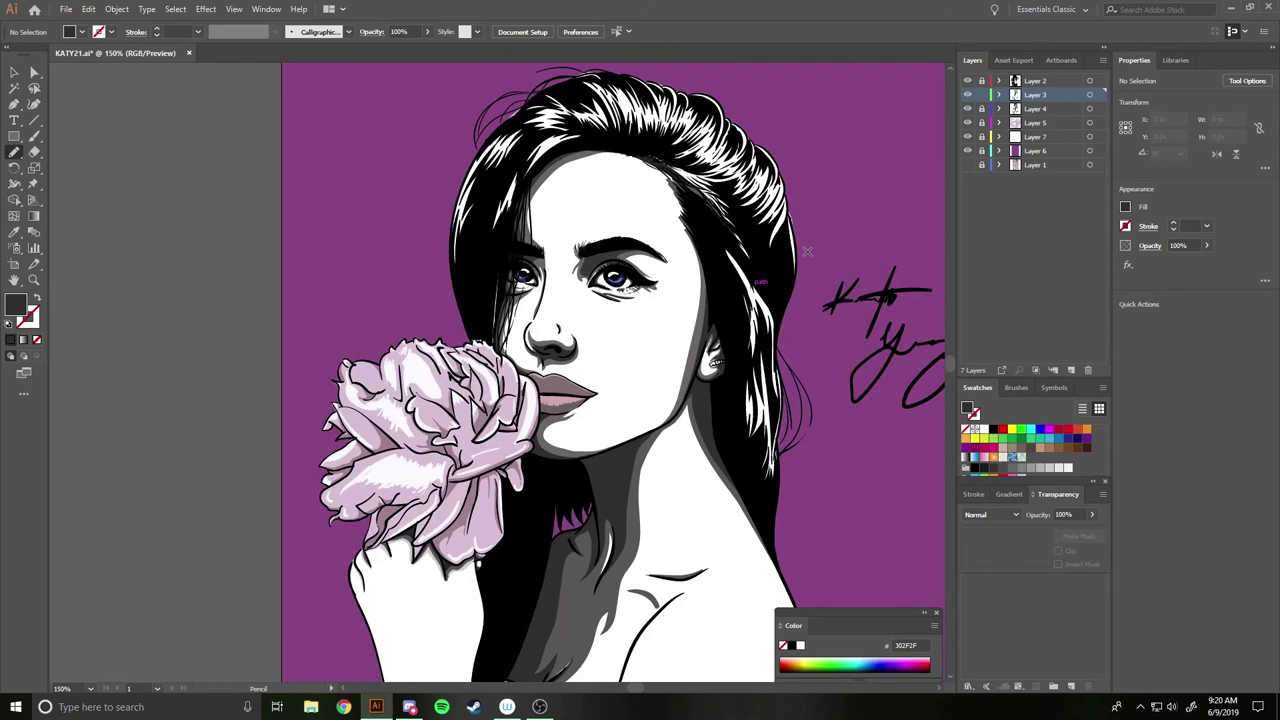
pyautogui.hscroll(1, 805, 250)
pyautogui.click(14, 232)
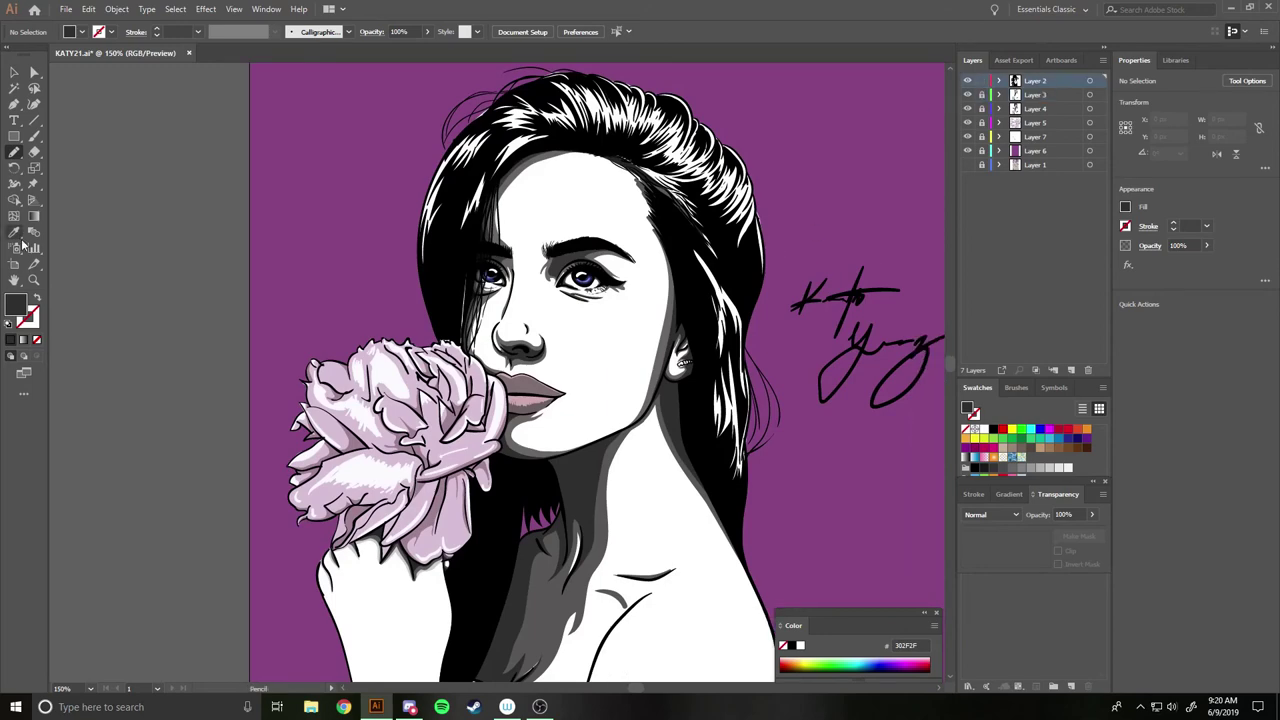
# Set up the Paintbrush with a white 0.25 pt stroke and no fill.
pyautogui.click(543, 195)
pyautogui.scroll(2, 570, 205)
pyautogui.click(14, 152)
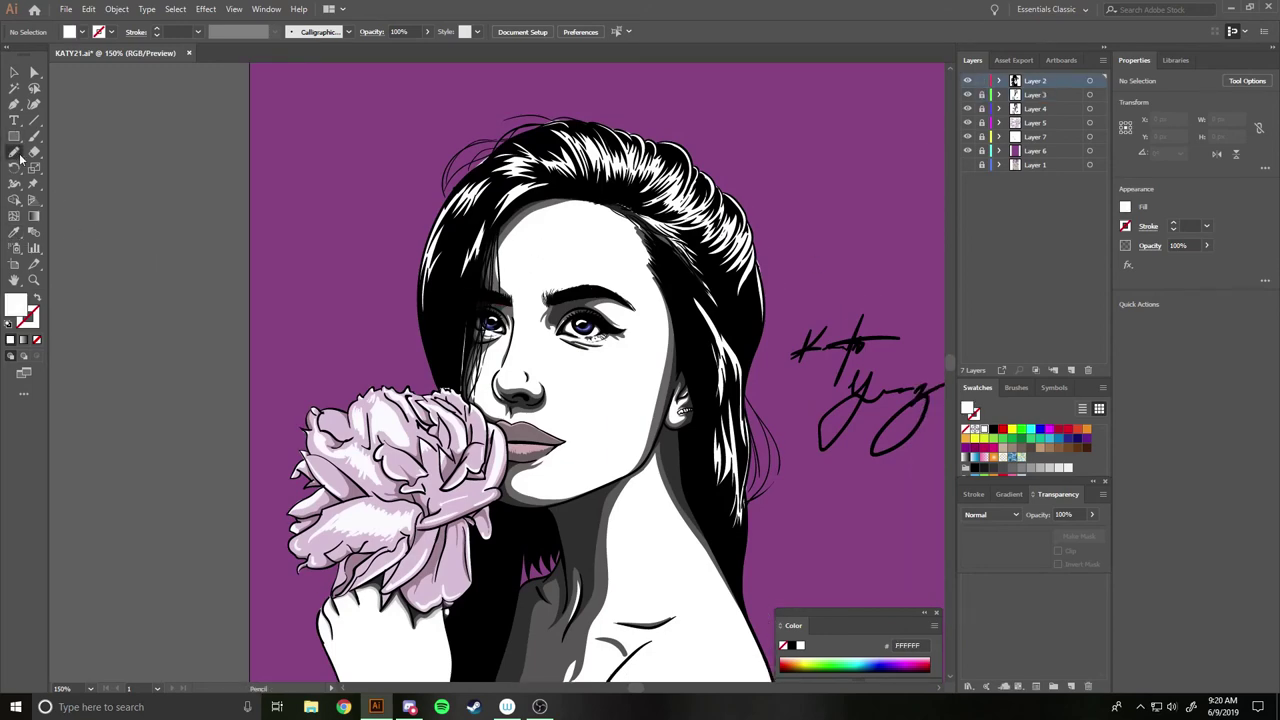
pyautogui.scroll(3, 531, 368)
pyautogui.scroll(3, 531, 368)
pyautogui.scroll(2, 531, 368)
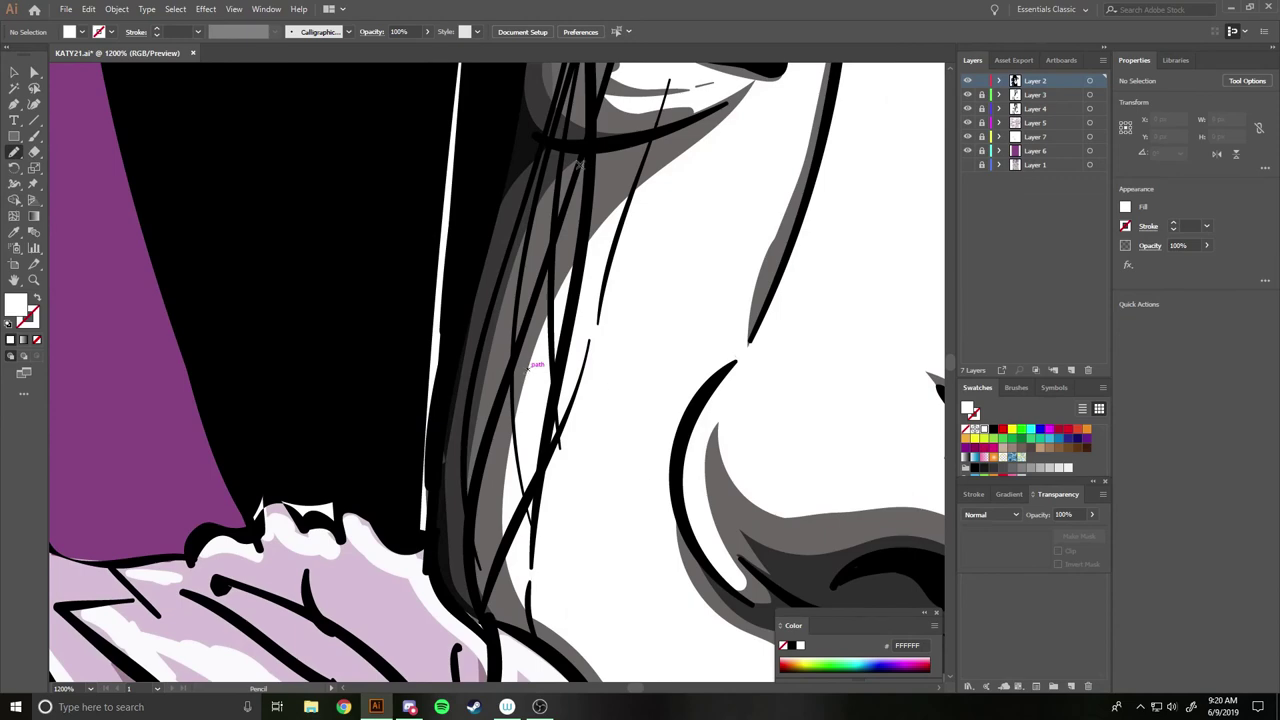
pyautogui.scroll(-2, 531, 366)
pyautogui.scroll(3, 531, 366)
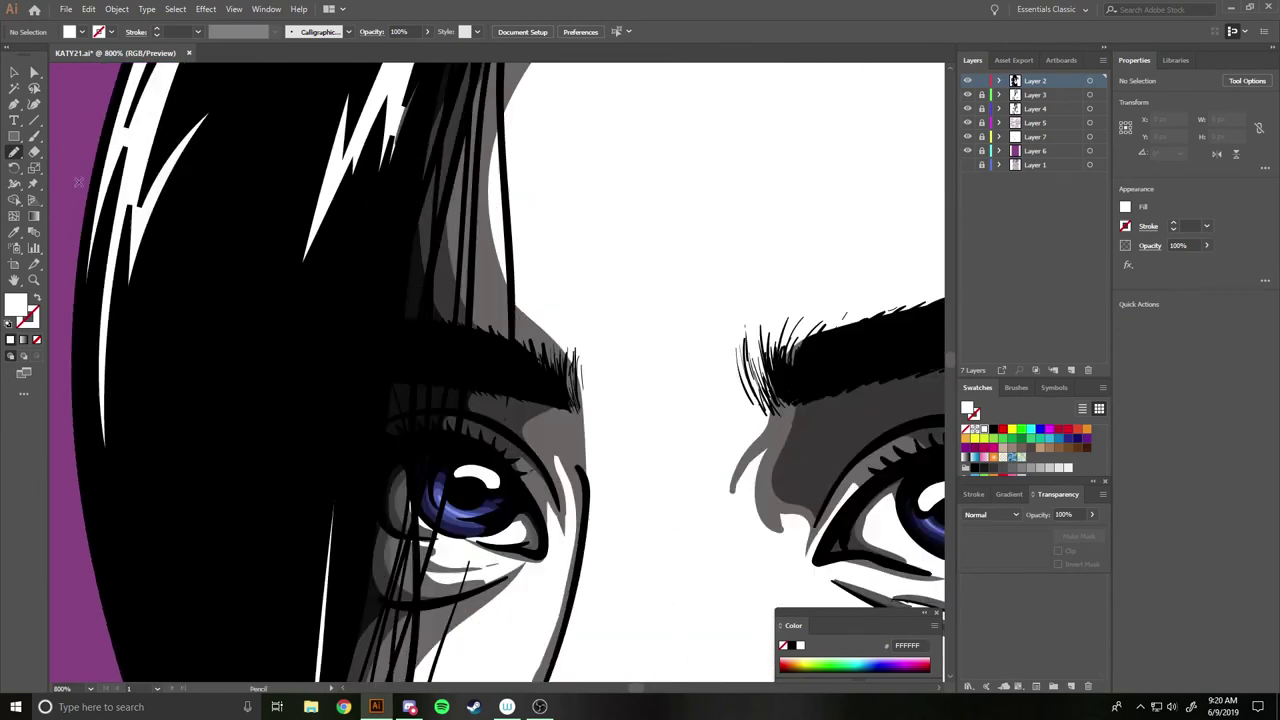
pyautogui.press('b')
pyautogui.click(1208, 231)
pyautogui.click(1224, 246)
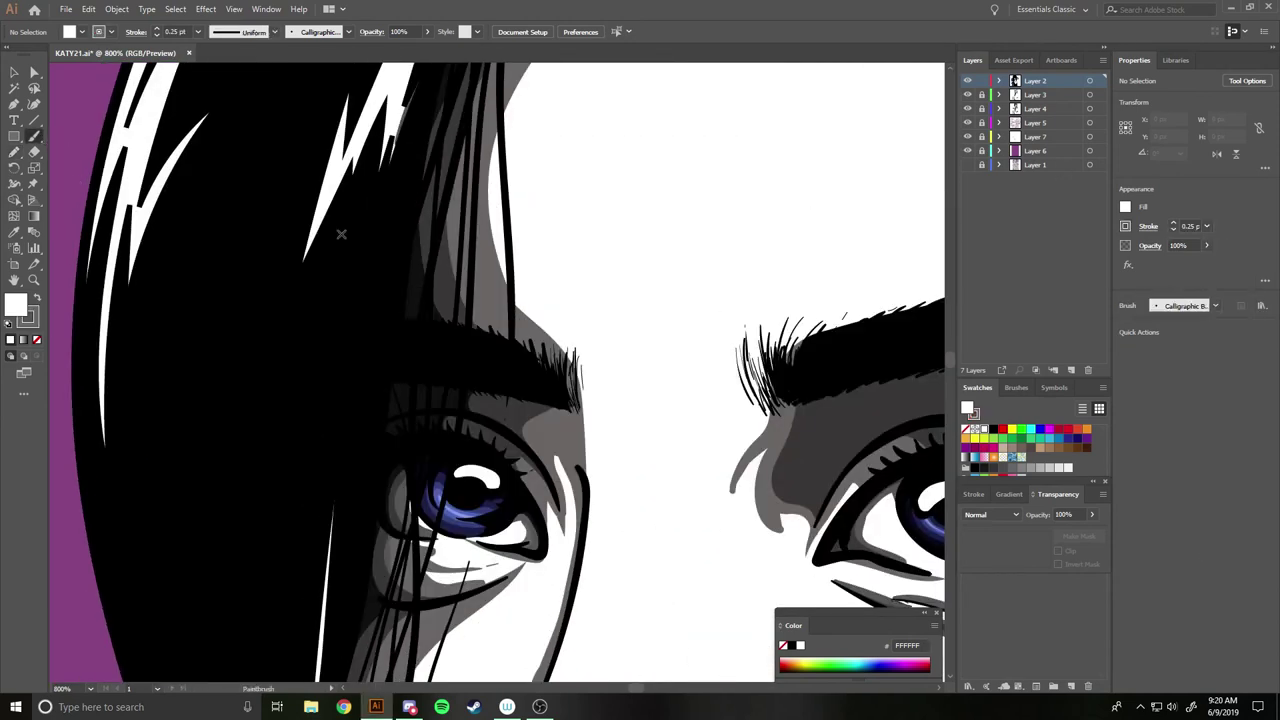
pyautogui.click(37, 339)
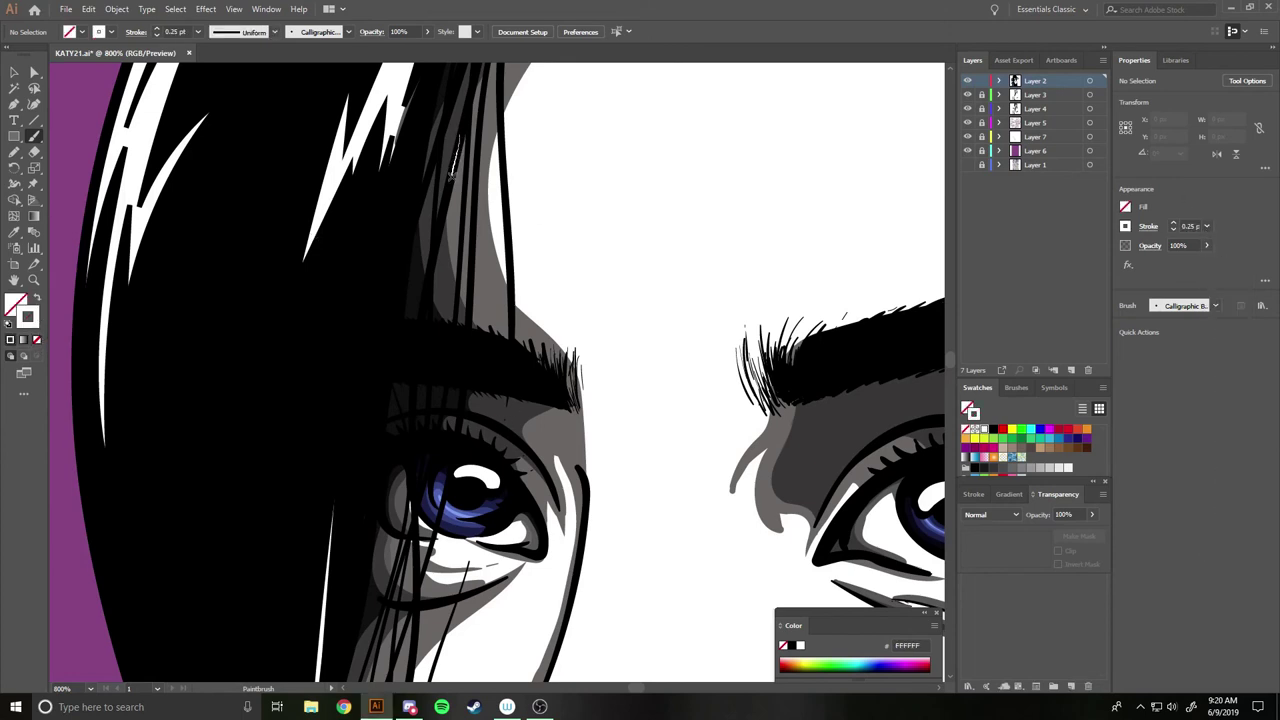
# Paint thin white hair strands down over the dark hair beside the eye.
pyautogui.moveTo(435, 247); pyautogui.dragTo(410, 431)
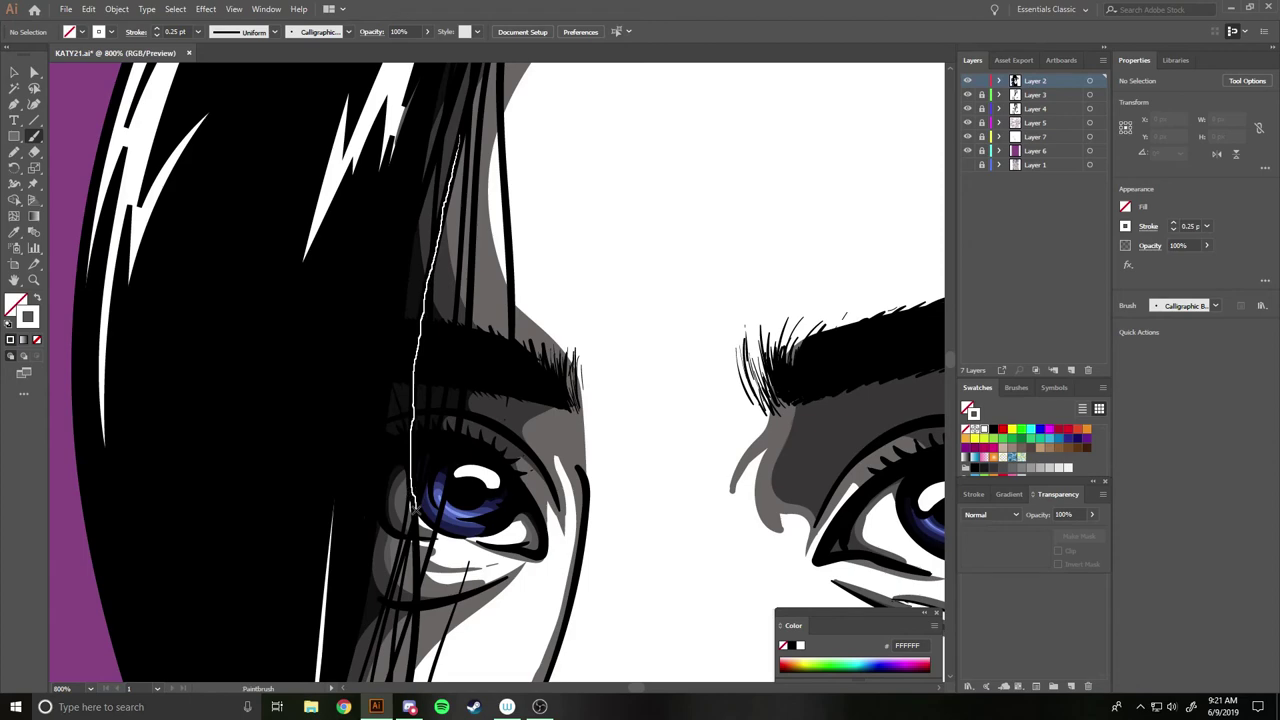
pyautogui.scroll(-5, 451, 547)
pyautogui.scroll(5, 451, 547)
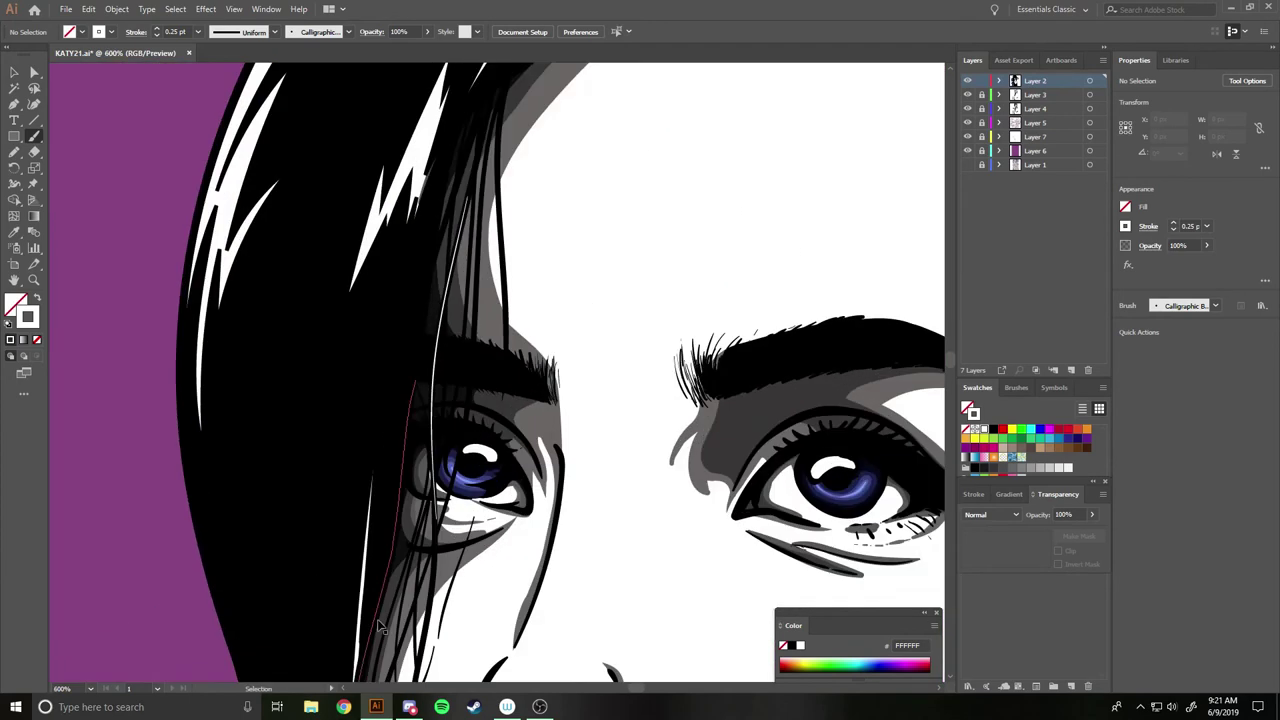
pyautogui.scroll(-3, 451, 547)
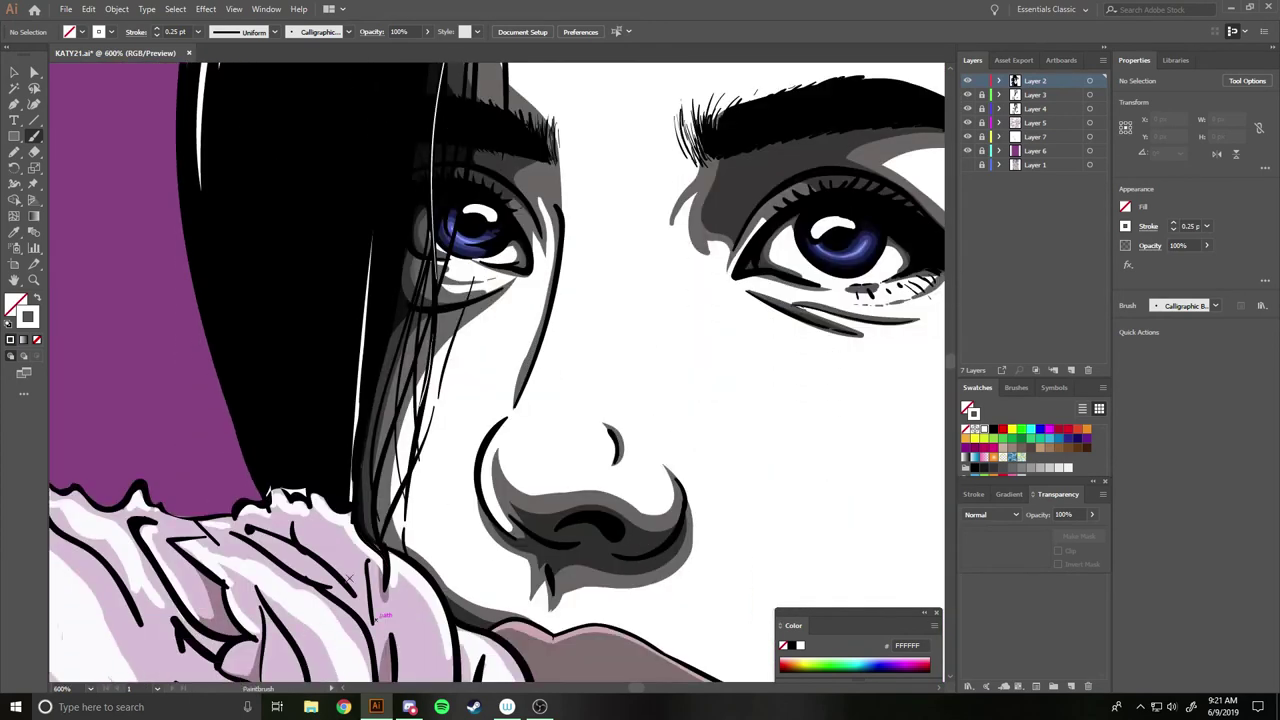
pyautogui.moveTo(431, 348); pyautogui.dragTo(438, 328)
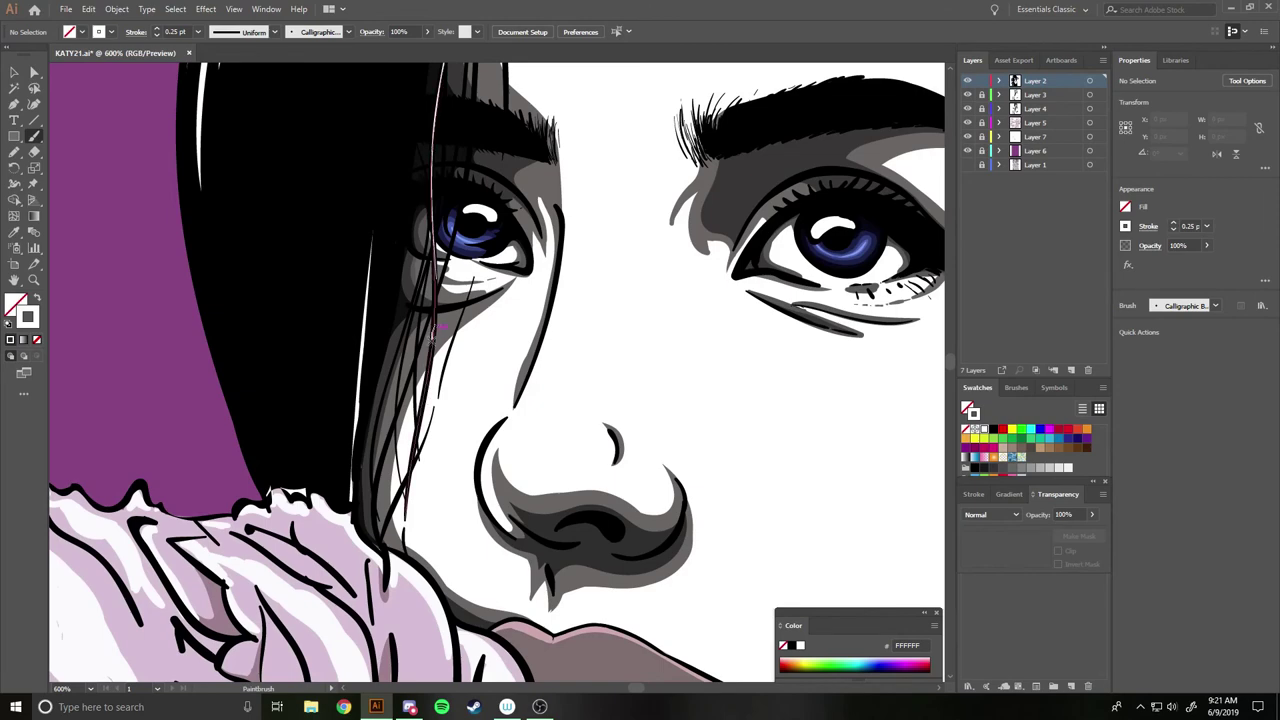
pyautogui.scroll(-3, 550, 148)
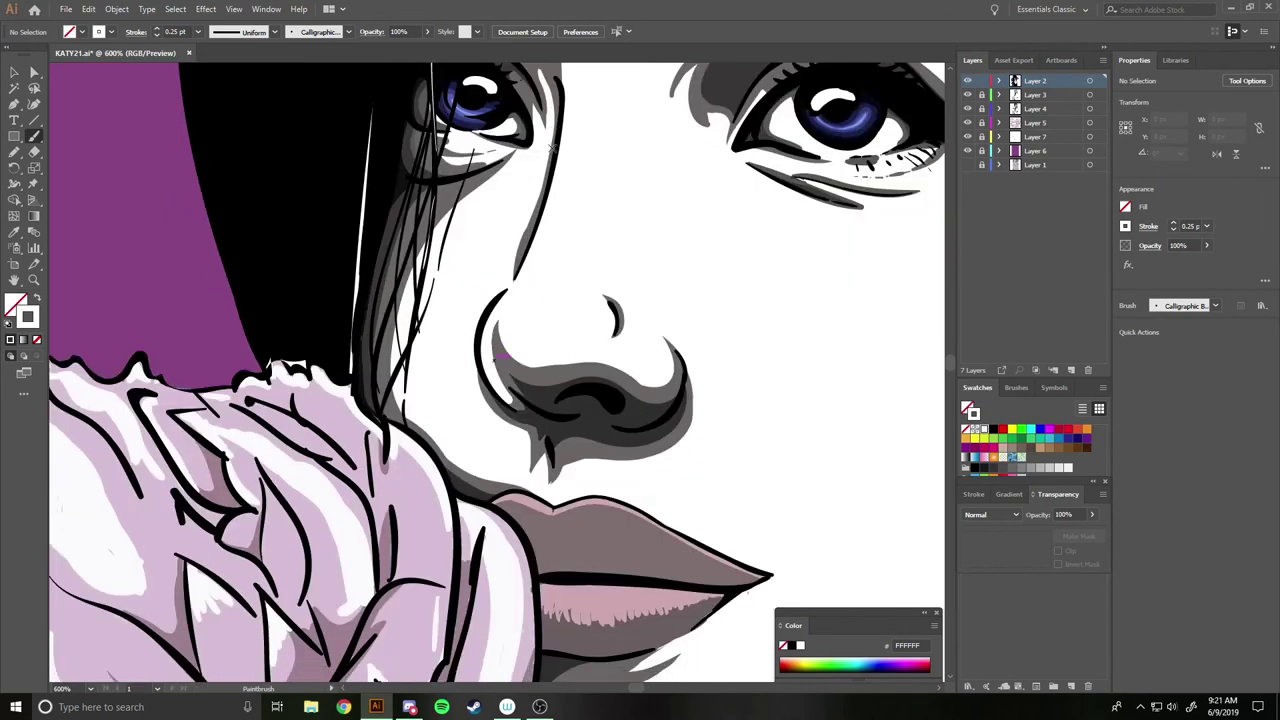
pyautogui.moveTo(375, 376); pyautogui.dragTo(396, 305)
# Add longer white strands through the hair near the top and along its edge.
pyautogui.moveTo(376, 240); pyautogui.dragTo(390, 66)
pyautogui.scroll(8, 600, 266)
pyautogui.scroll(5, 600, 266)
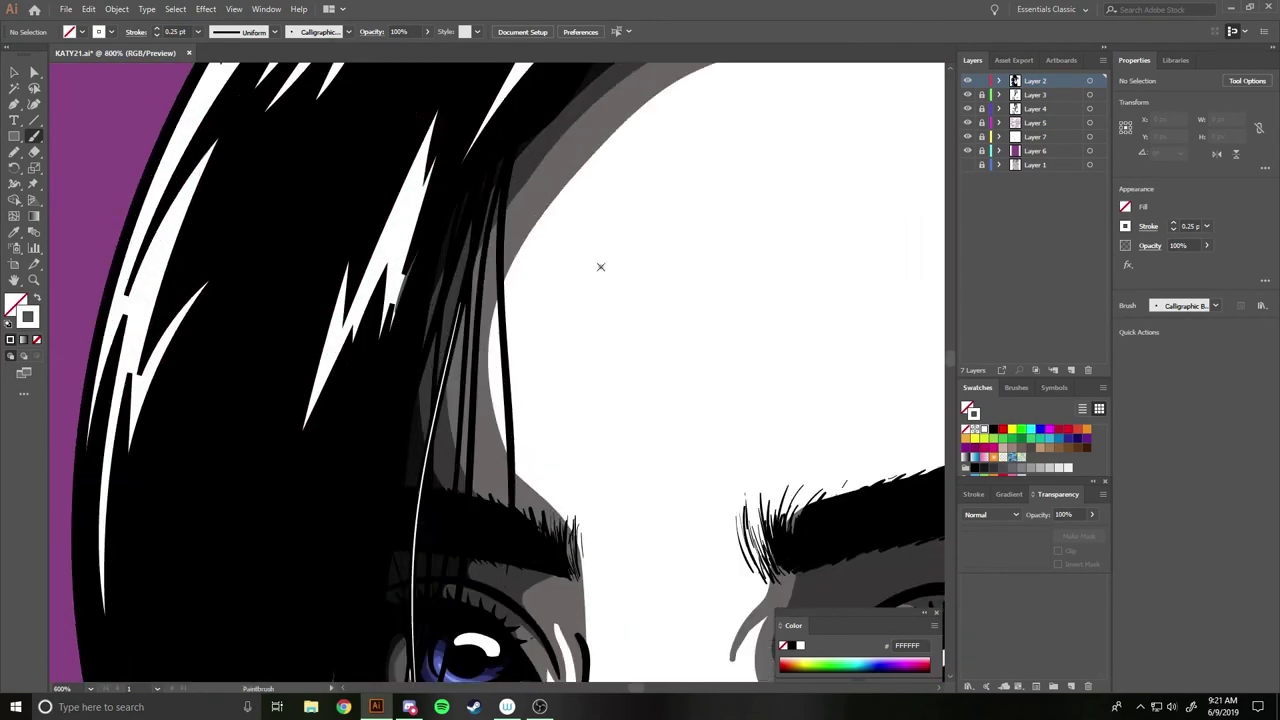
pyautogui.moveTo(497, 124); pyautogui.dragTo(430, 665)
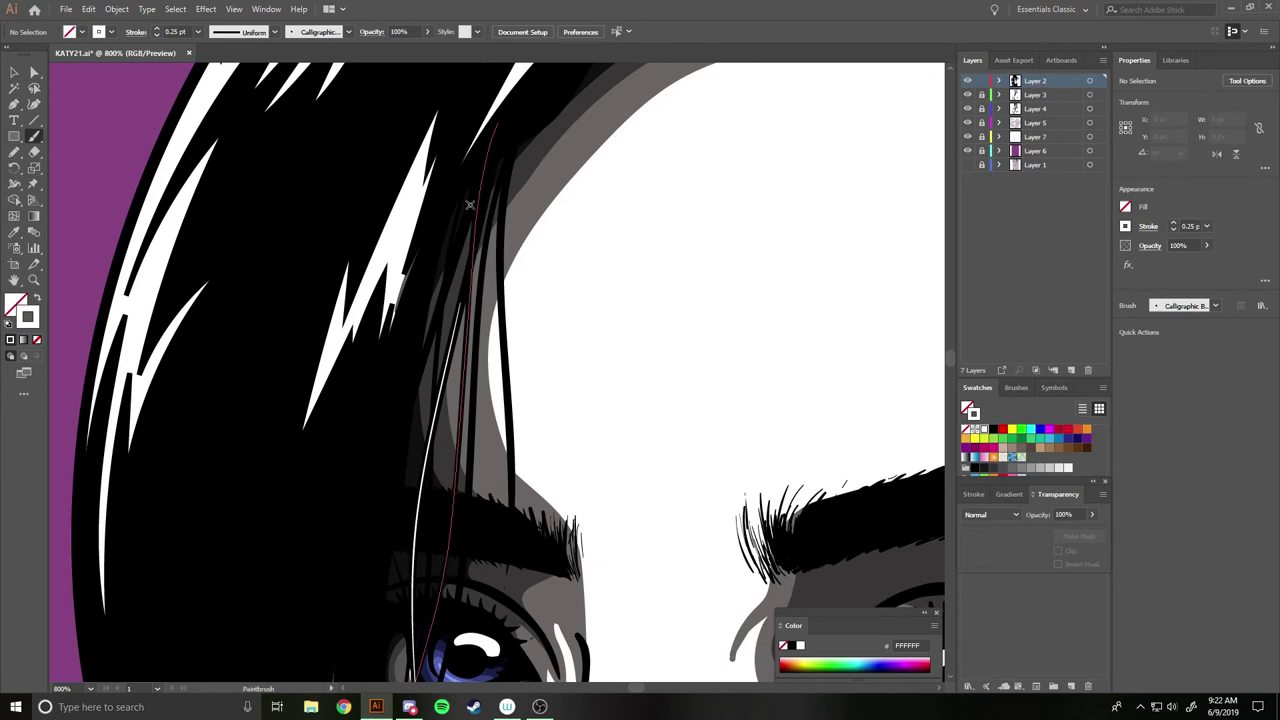
pyautogui.moveTo(453, 268); pyautogui.dragTo(500, 125)
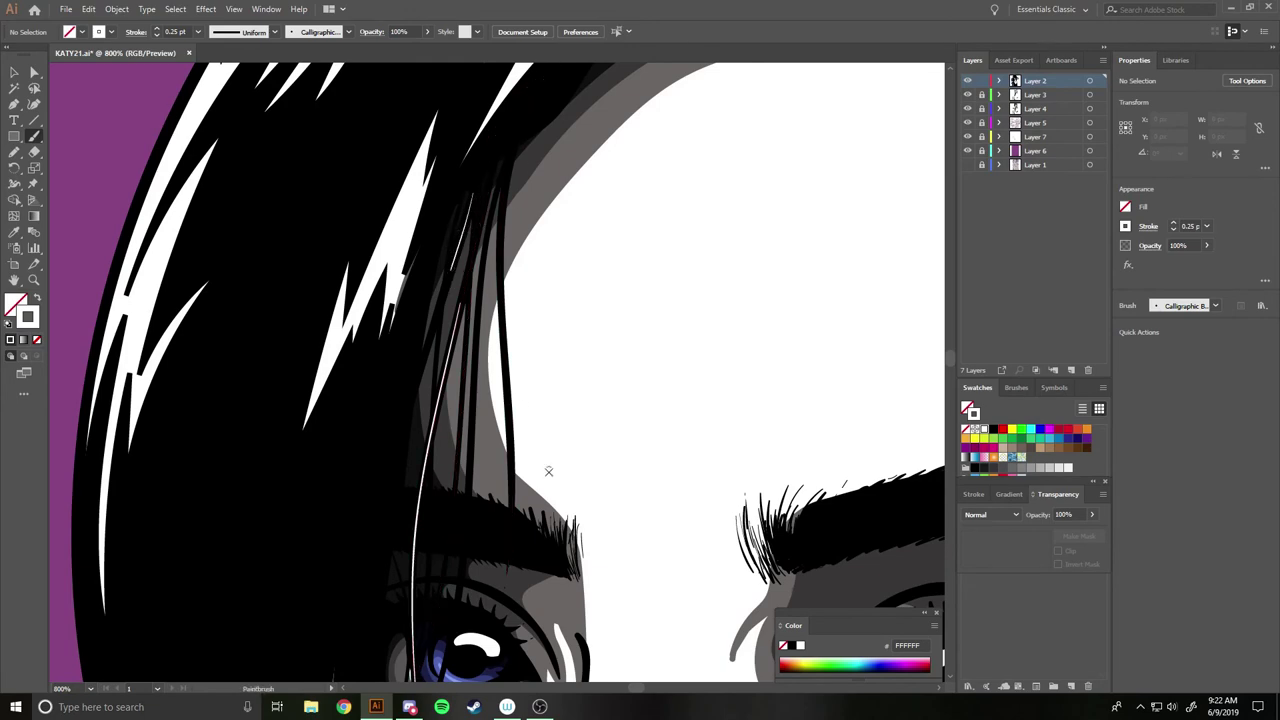
pyautogui.moveTo(508, 380); pyautogui.dragTo(507, 570)
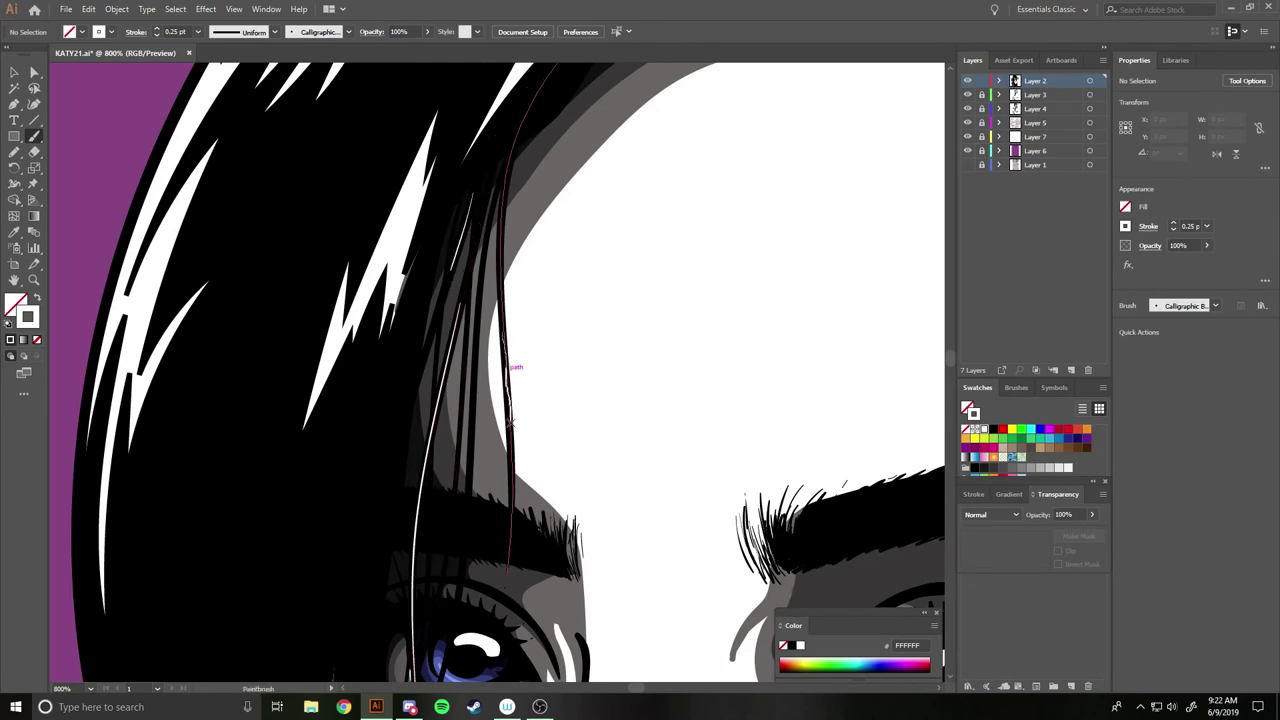
pyautogui.scroll(-3, 597, 409)
pyautogui.scroll(2, 597, 409)
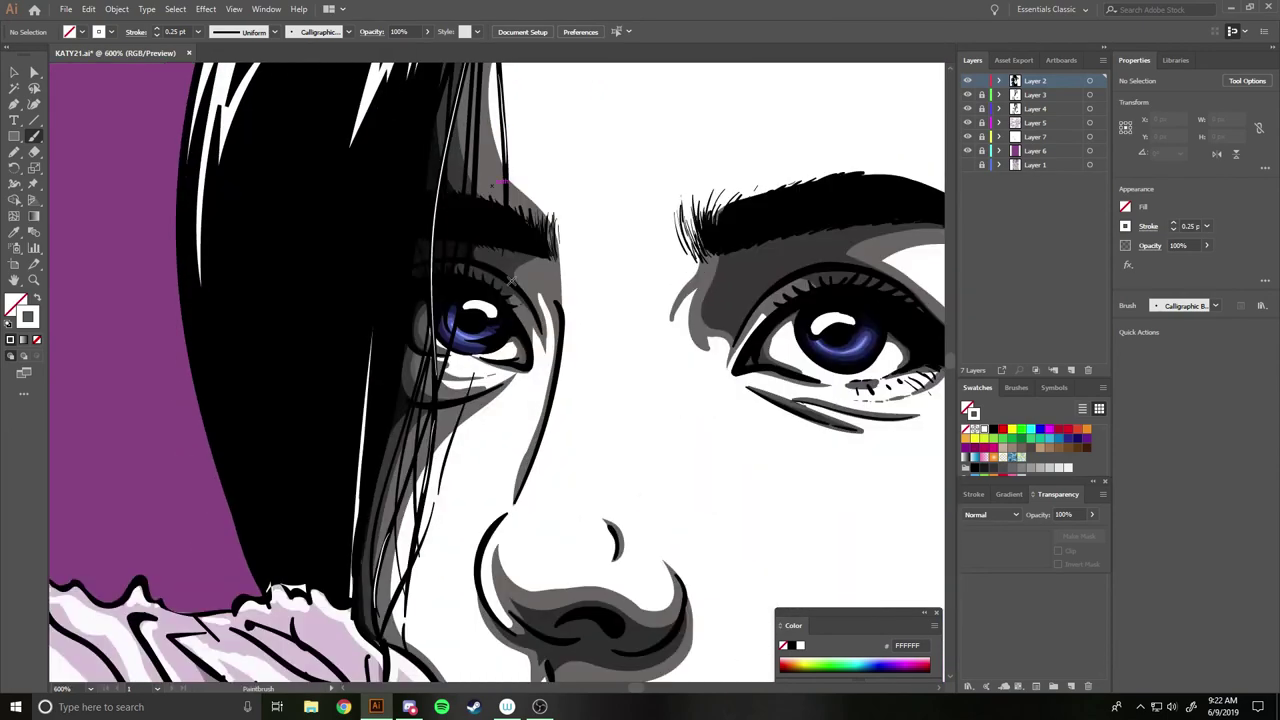
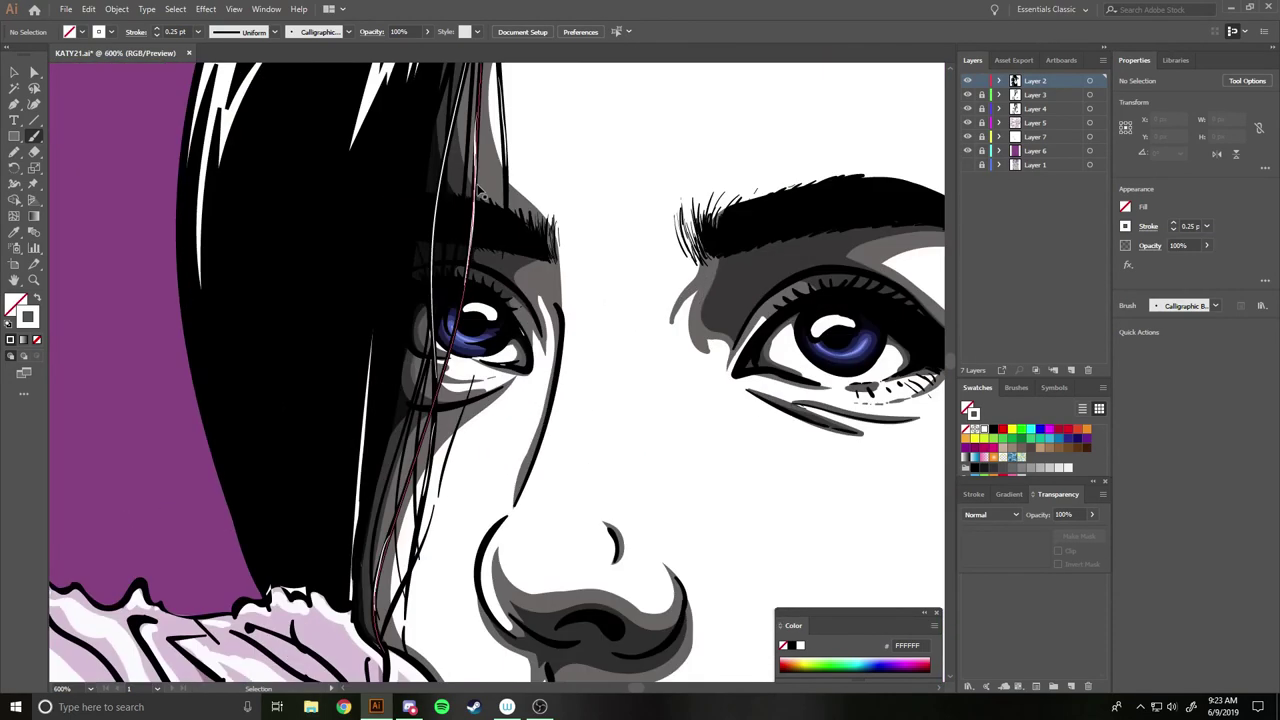
# Paint a short white highlight stroke on the right eye's lashes.
pyautogui.scroll(3, 606, 314)
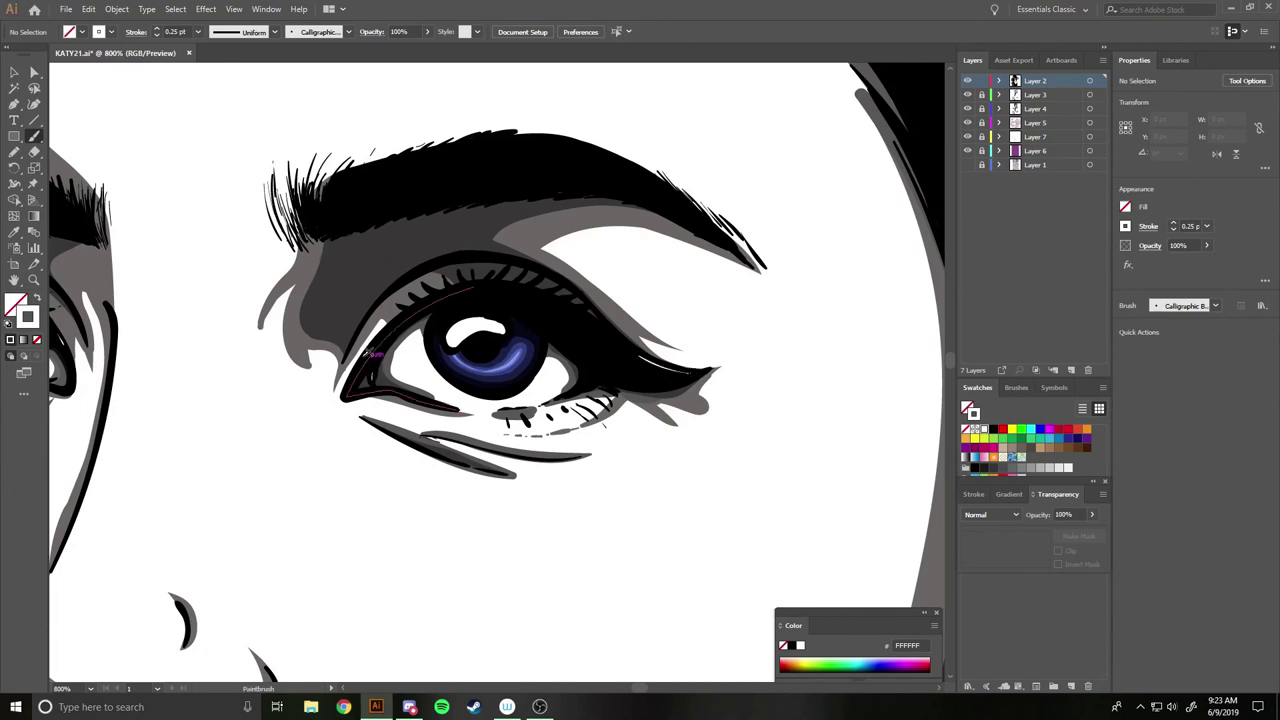
pyautogui.hotkey('ctrl', '-')
pyautogui.hotkey('ctrl', '+')
pyautogui.hotkey('ctrl', '+')
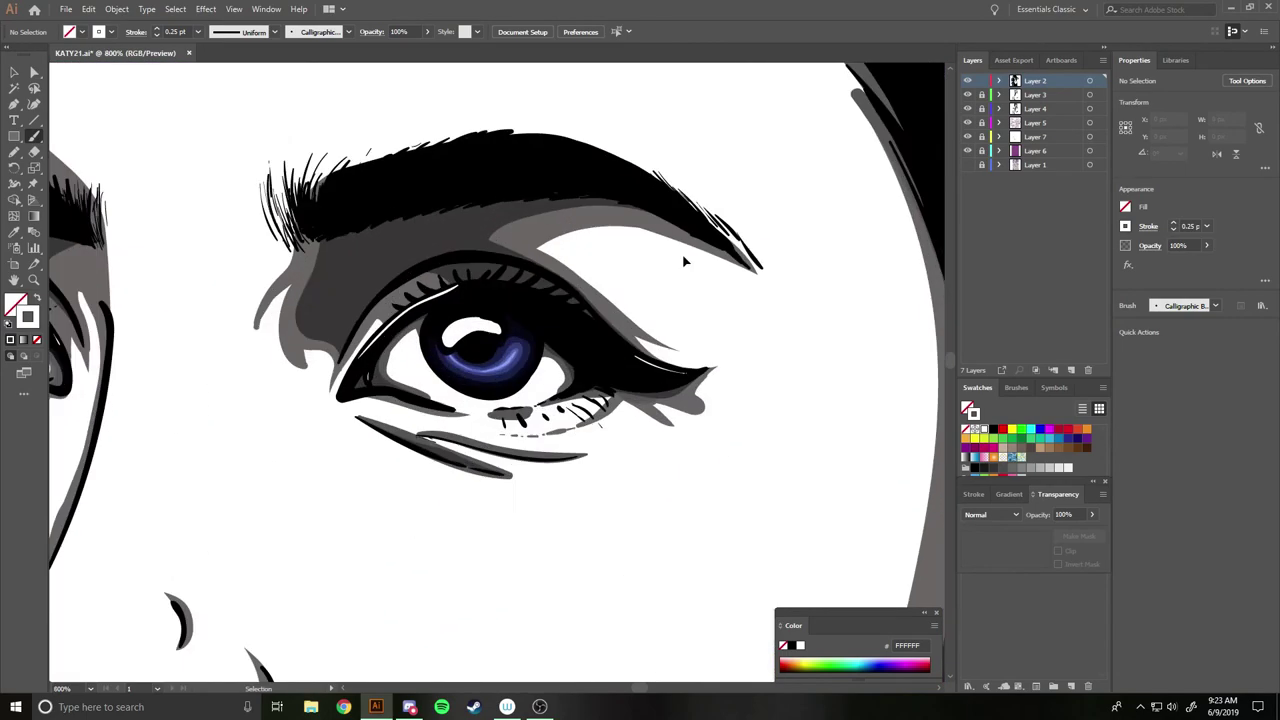
pyautogui.hotkey('ctrl', '+')
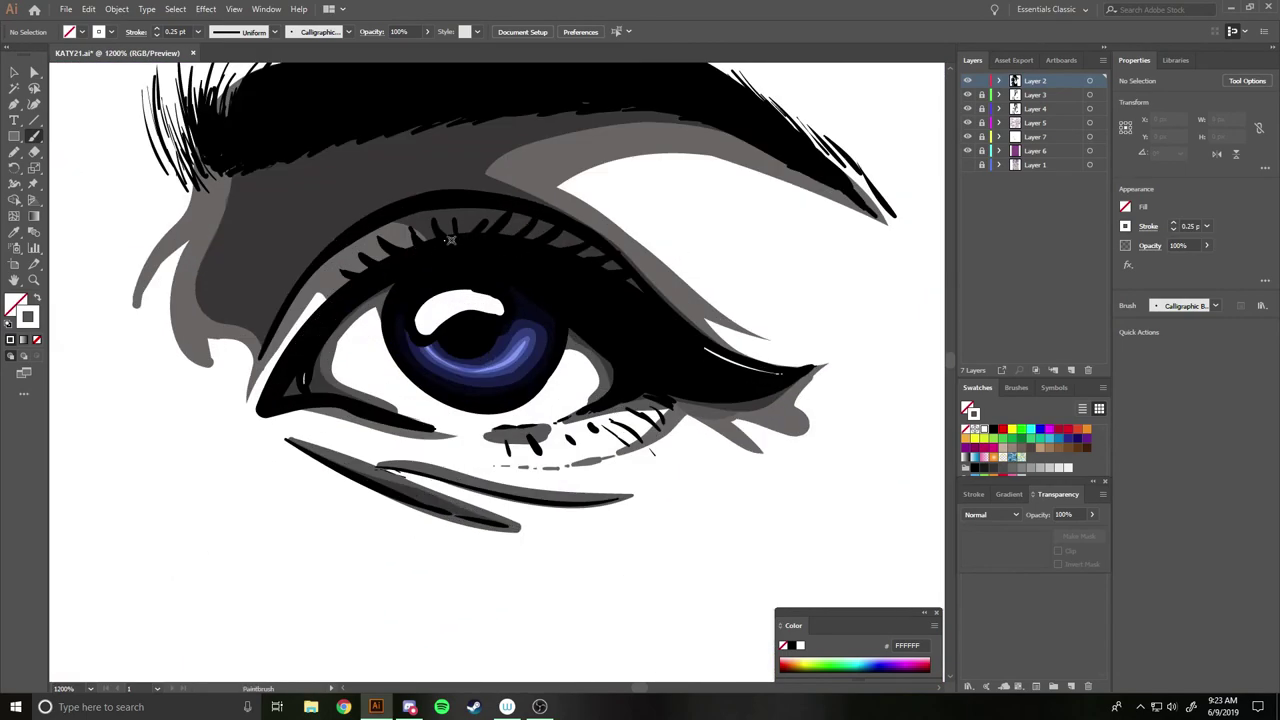
pyautogui.hotkey('ctrl', '-')
pyautogui.hotkey('ctrl', '-')
pyautogui.hotkey('ctrl', '-')
pyautogui.hotkey('ctrl', '-')
pyautogui.hotkey('ctrl', '-')
pyautogui.hotkey('ctrl', '-')
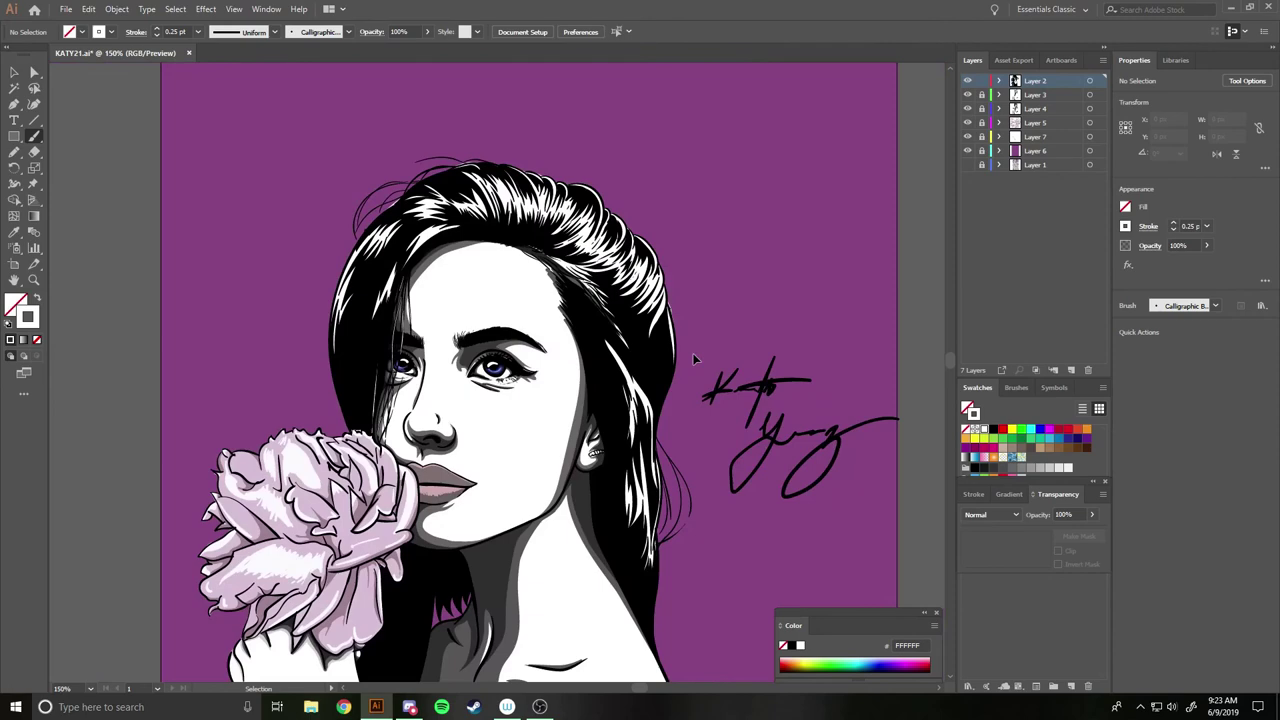
pyautogui.hotkey('ctrl', '+')
pyautogui.hotkey('ctrl', '+')
pyautogui.hotkey('ctrl', '+')
# Paint a white highlight at the lower left of the left eye's iris.
pyautogui.hotkey('ctrl', '+')
pyautogui.hotkey('ctrl', '+')
pyautogui.hotkey('ctrl', '+')
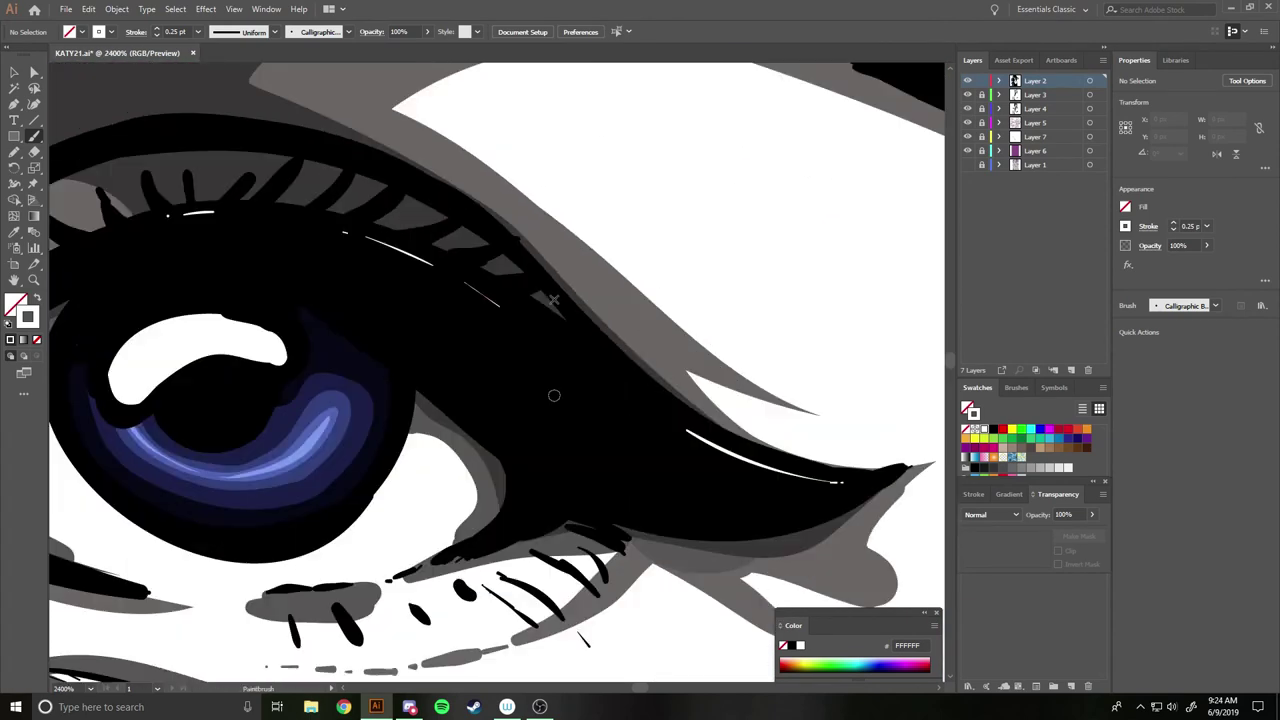
pyautogui.moveTo(498, 246); pyautogui.dragTo(482, 248)
pyautogui.hotkey('ctrl', '-')
pyautogui.hotkey('ctrl', '-')
pyautogui.hotkey('ctrl', '-')
pyautogui.hotkey('ctrl', '-')
pyautogui.hotkey('ctrl', '-')
pyautogui.hotkey('ctrl', '+')
pyautogui.hotkey('ctrl', '+')
pyautogui.hotkey('ctrl', '+')
pyautogui.hotkey('ctrl', '+')
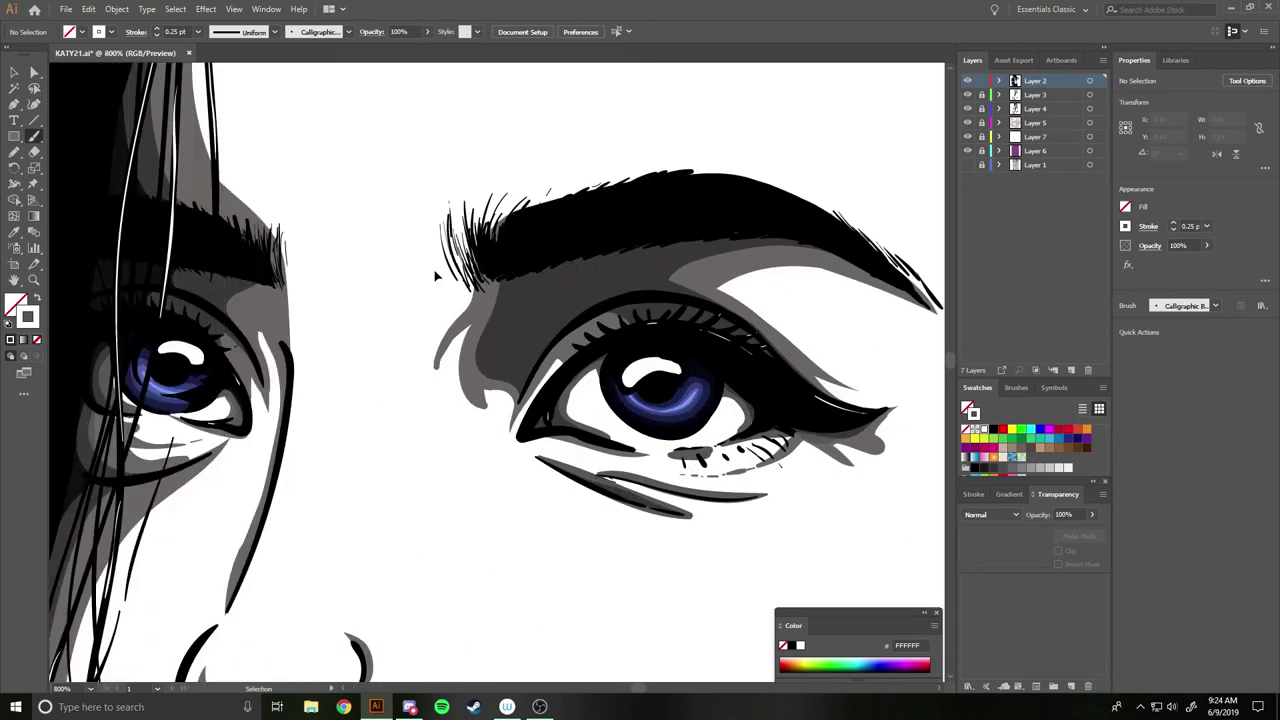
pyautogui.hotkey('ctrl', '+')
pyautogui.hotkey('ctrl', '+')
pyautogui.scroll(3, 566, 304)
pyautogui.scroll(2, 566, 304)
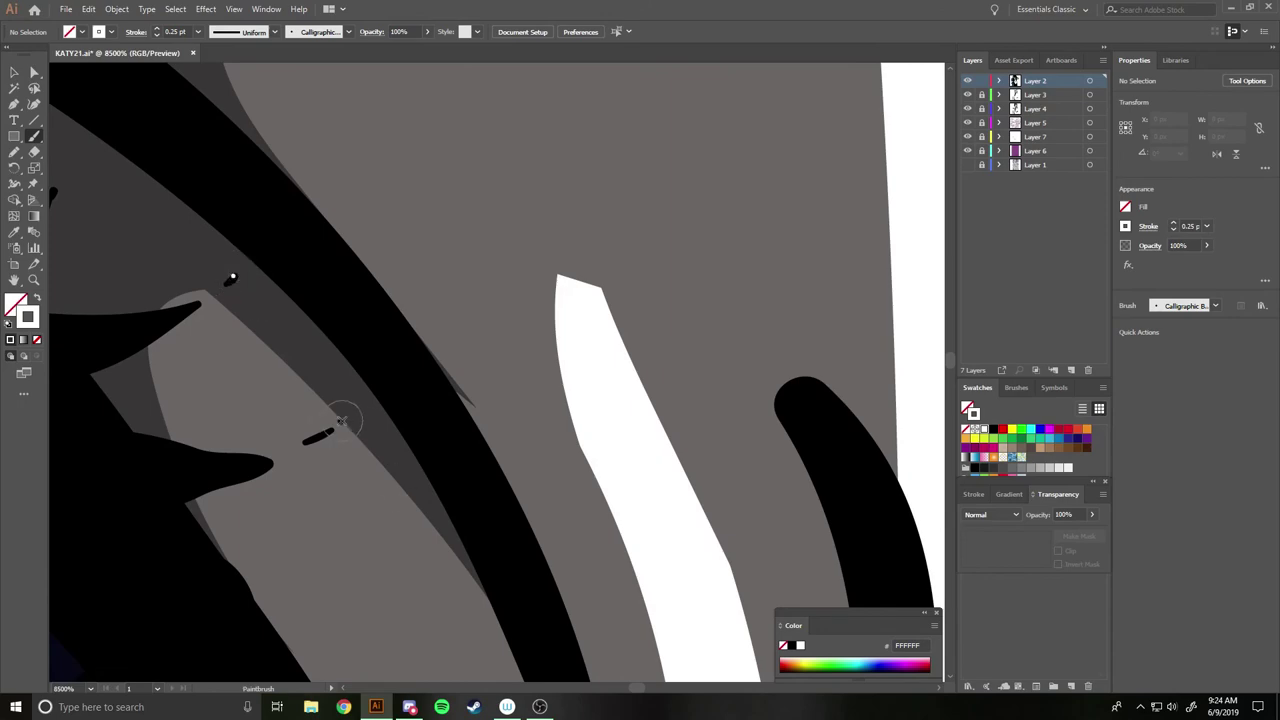
pyautogui.scroll(-5, 343, 423)
pyautogui.scroll(4, 399, 508)
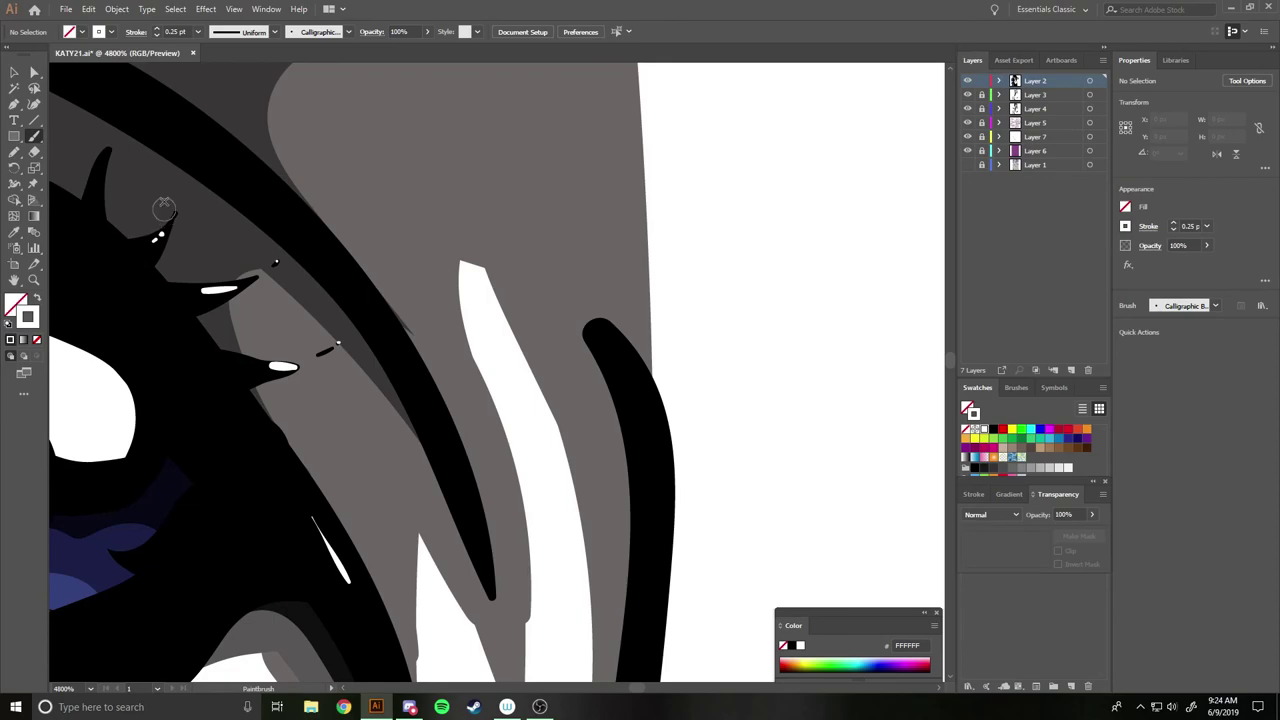
pyautogui.hotkey('ctrl', '-')
pyautogui.hotkey('ctrl', '-')
pyautogui.hotkey('ctrl', '-')
pyautogui.hotkey('ctrl', '-')
pyautogui.hotkey('ctrl', '-')
pyautogui.hotkey('ctrl', '+')
pyautogui.hotkey('ctrl', '-')
pyautogui.hotkey('ctrl', '+')
pyautogui.hotkey('ctrl', '+')
pyautogui.hotkey('ctrl', '+')
pyautogui.hotkey('ctrl', '+')
pyautogui.hotkey('ctrl', '+')
pyautogui.hotkey('ctrl', '+')
pyautogui.hotkey('ctrl', '+')
pyautogui.hotkey('ctrl', '+')
pyautogui.moveTo(185, 512); pyautogui.dragTo(208, 522)
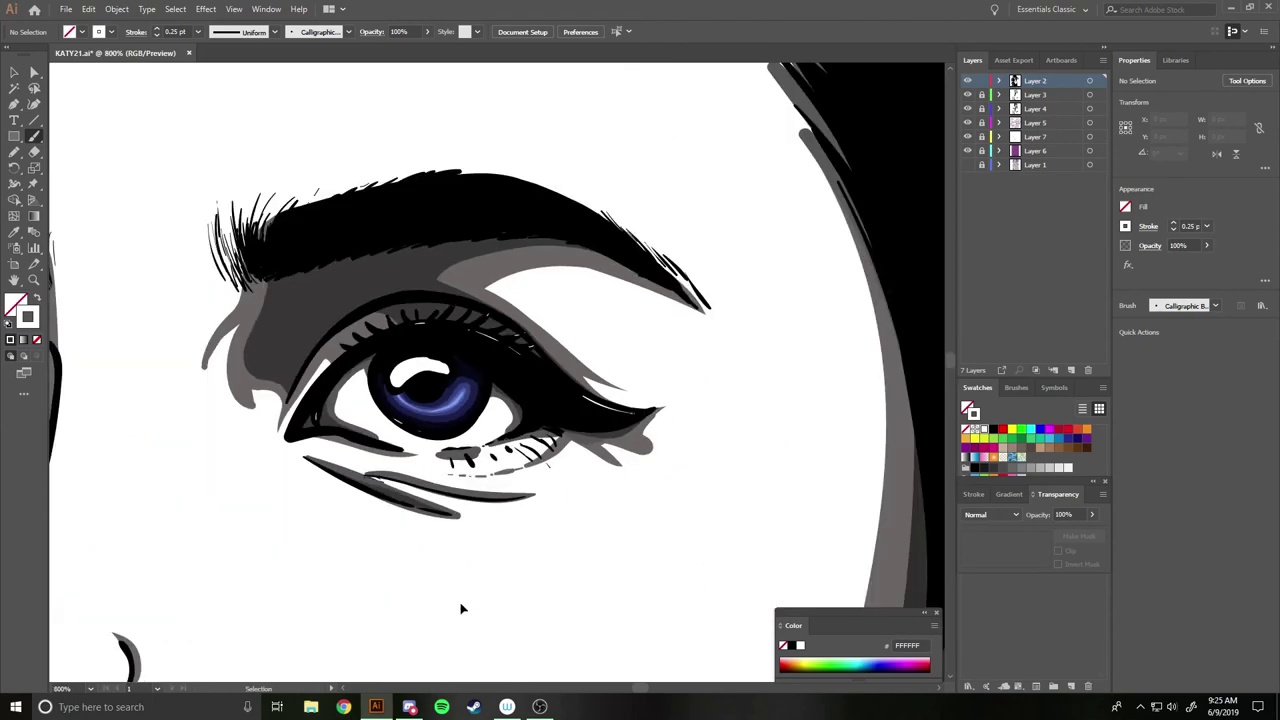
# Add another white Paintbrush highlight stroke along the eye.
pyautogui.hotkey('ctrl', '-')
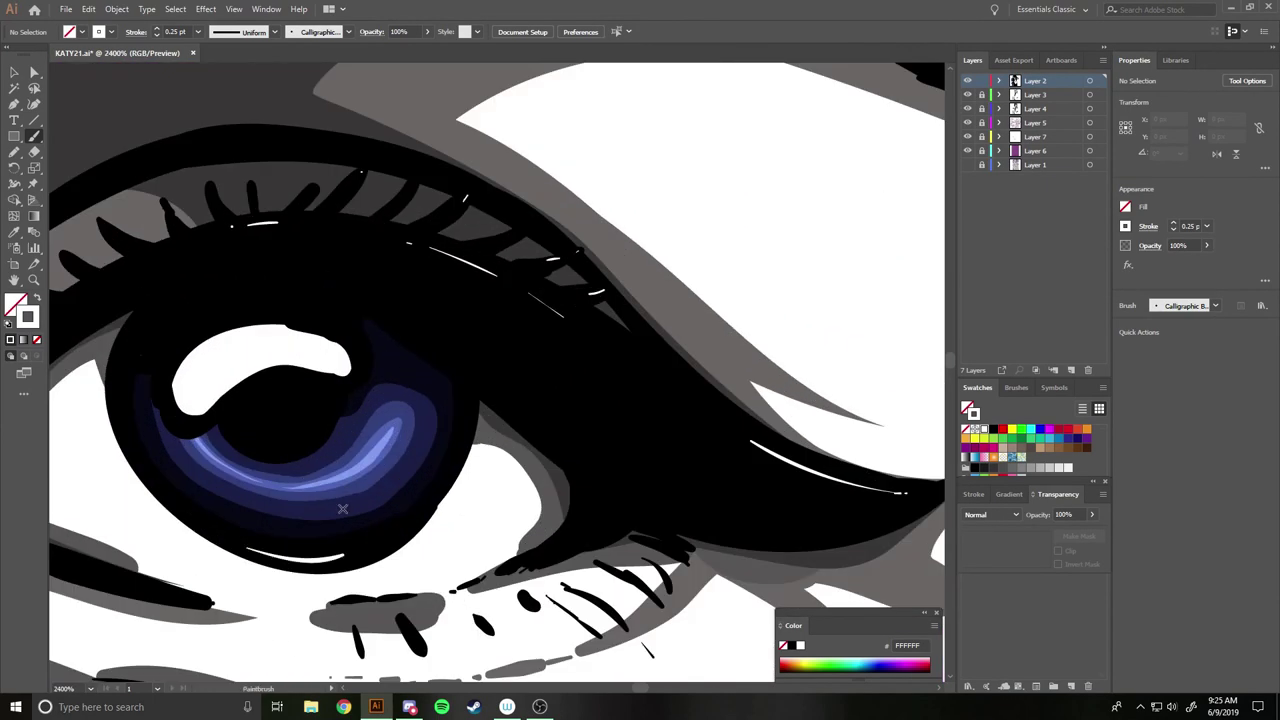
pyautogui.hotkey('ctrl', '-')
pyautogui.hotkey('ctrl', '-')
pyautogui.hotkey('ctrl', '-')
pyautogui.hotkey('ctrl', '+')
pyautogui.hotkey('ctrl', '+')
pyautogui.hotkey('ctrl', '+')
pyautogui.hotkey('ctrl', '+')
pyautogui.hotkey('ctrl', '+')
pyautogui.hotkey('ctrl', '+')
pyautogui.hotkey('ctrl', '+')
pyautogui.press('b')
pyautogui.moveTo(502, 297); pyautogui.dragTo(578, 258)
pyautogui.hotkey('ctrl', '0')
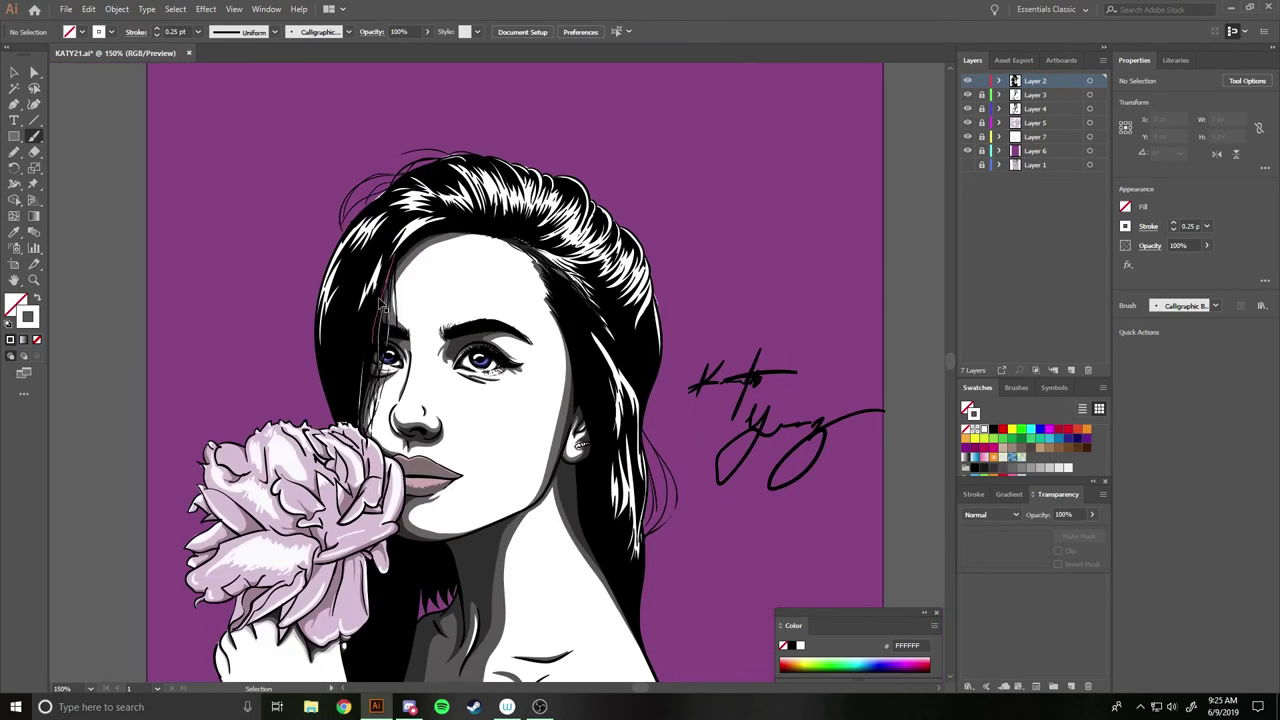
# Paint a thin highlight near the left eye and a white catchlight in the right pupil.
pyautogui.hotkey('ctrl', '+')
pyautogui.hotkey('ctrl', '+')
pyautogui.hotkey('ctrl', '+')
pyautogui.hotkey('ctrl', '+')
pyautogui.hotkey('ctrl', '+')
pyautogui.hotkey('ctrl', '+')
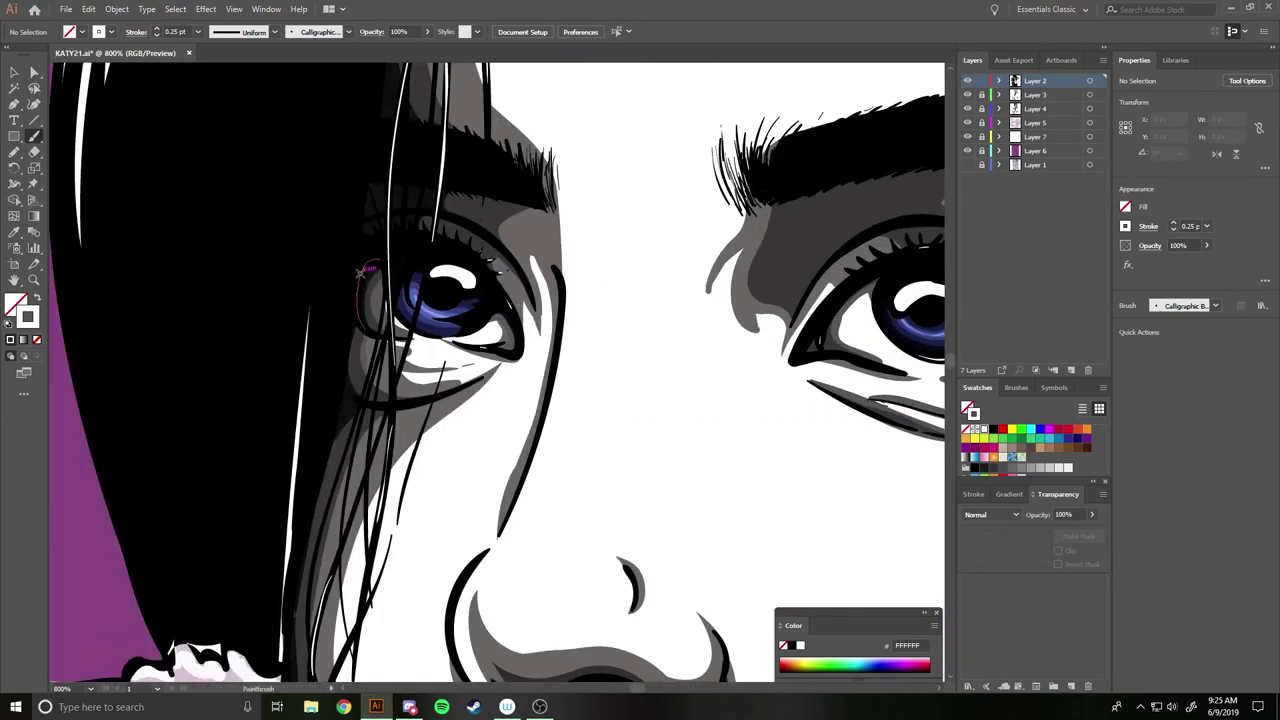
pyautogui.hotkey('ctrl', '+')
pyautogui.hotkey('ctrl', '+')
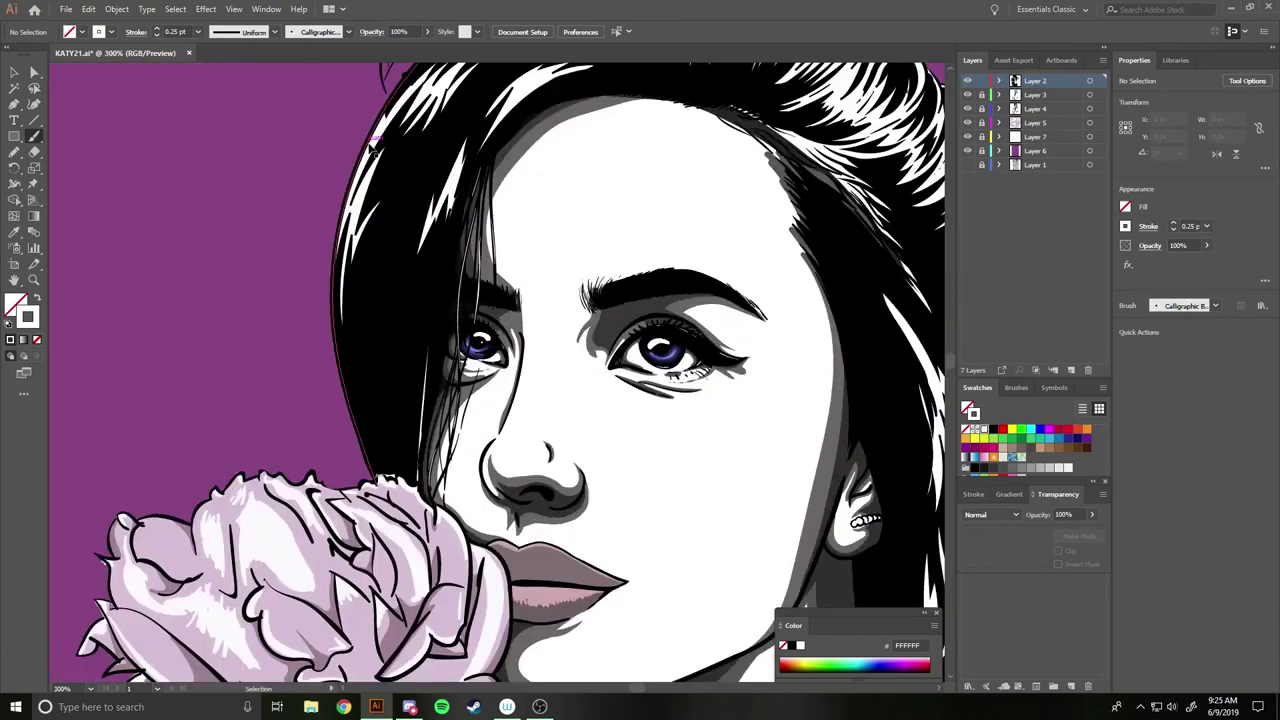
pyautogui.moveTo(373, 135); pyautogui.dragTo(369, 141)
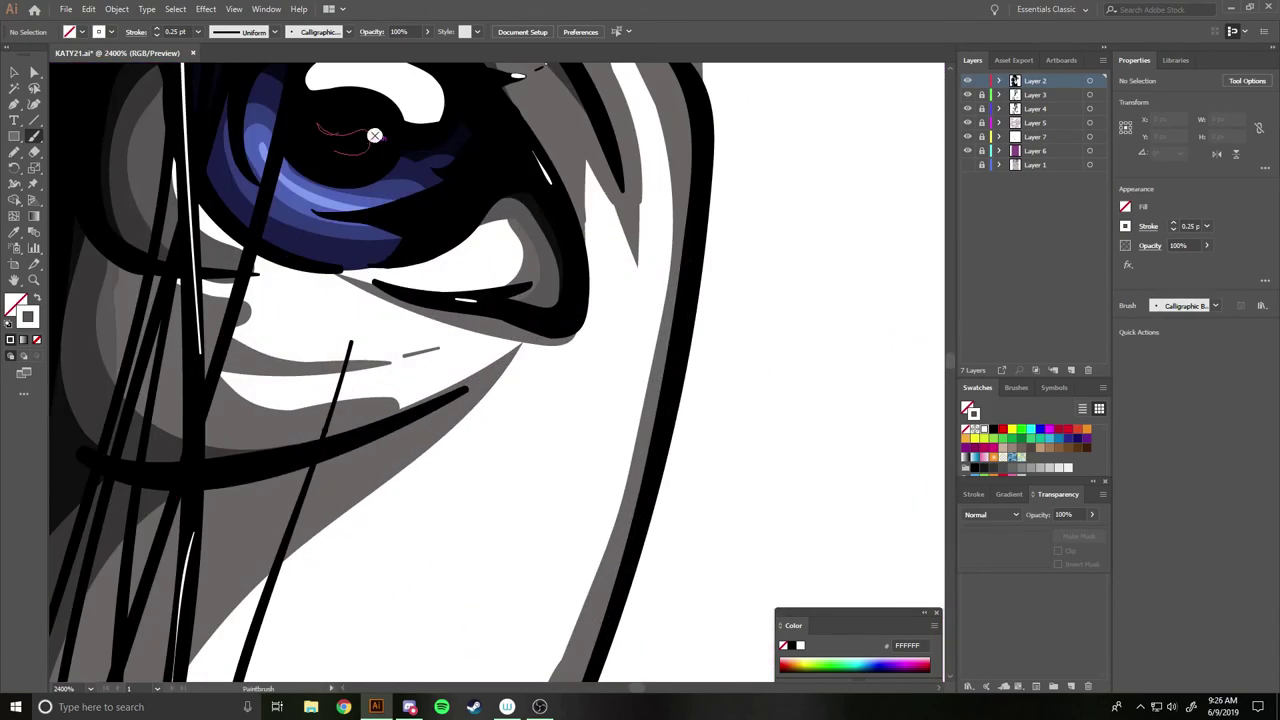
pyautogui.hotkey('ctrl', '0')
pyautogui.hotkey('ctrl', '+')
pyautogui.hotkey('ctrl', '+')
pyautogui.hotkey('ctrl', '+')
pyautogui.hotkey('ctrl', '+')
pyautogui.hotkey('ctrl', '+')
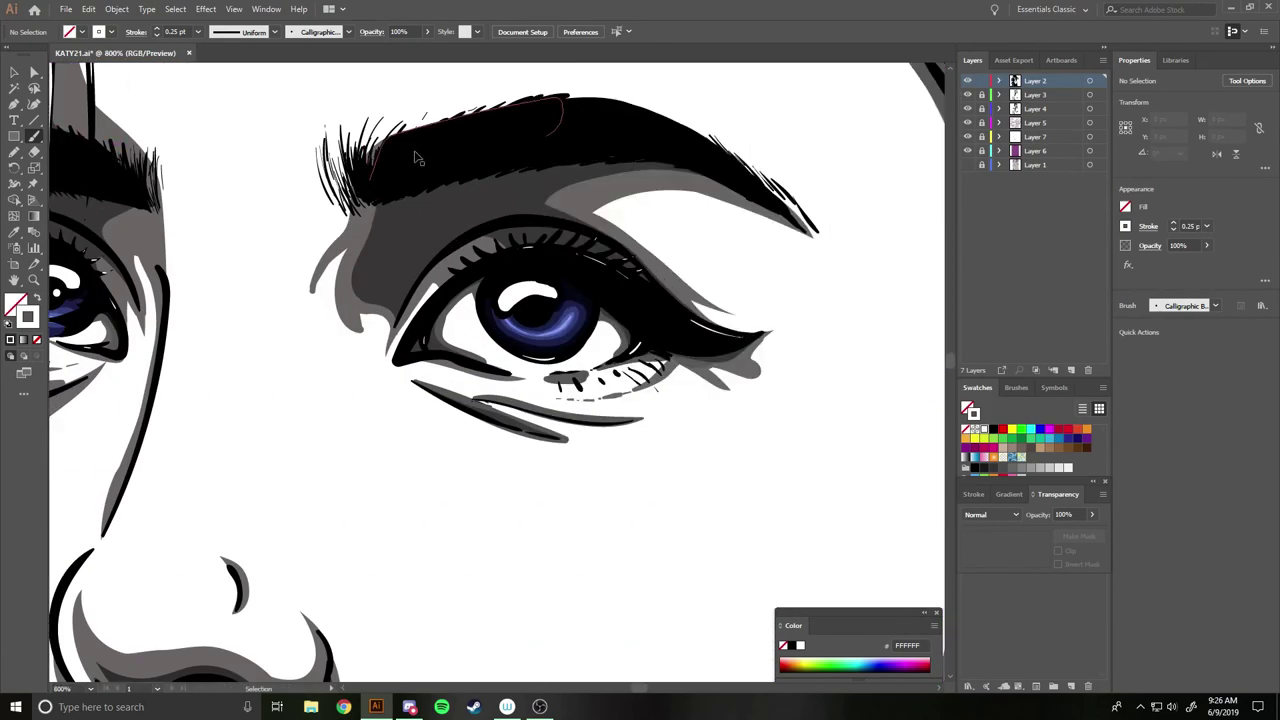
pyautogui.hotkey('ctrl', '+')
pyautogui.hotkey('ctrl', '+')
pyautogui.hotkey('ctrl', '+')
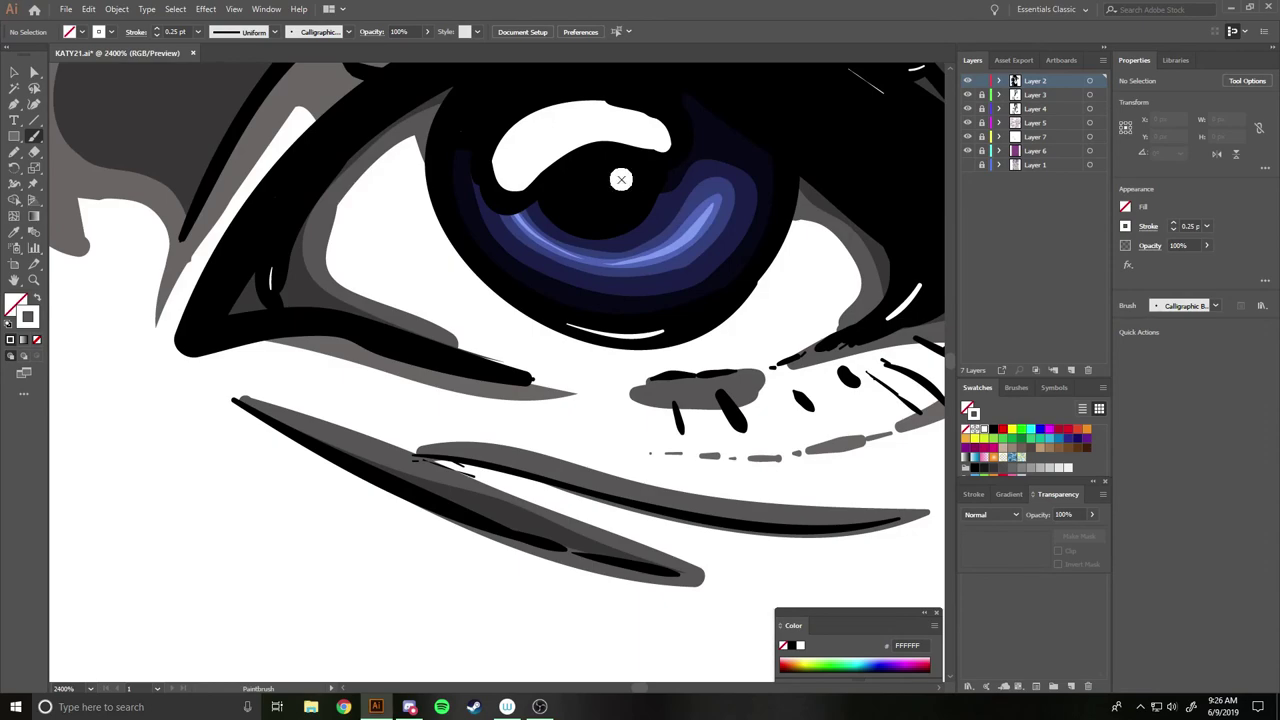
pyautogui.moveTo(621, 179); pyautogui.dragTo(621, 197)
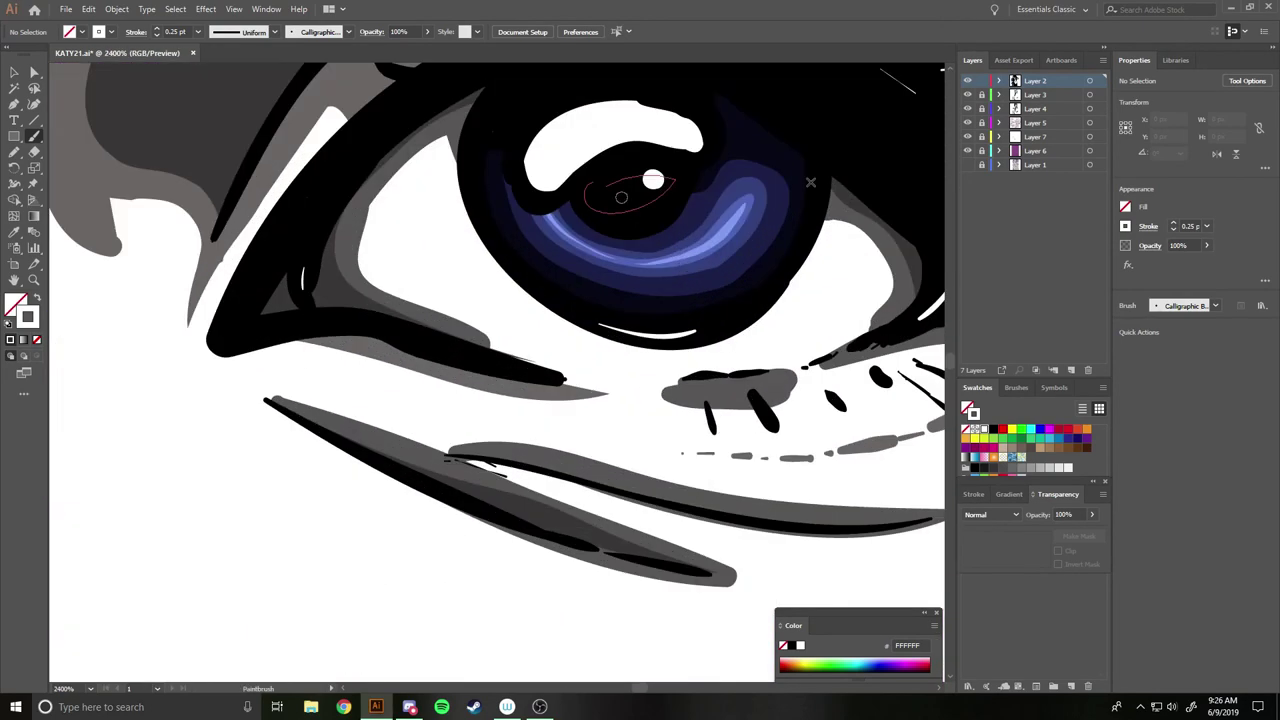
pyautogui.moveTo(651, 176); pyautogui.dragTo(672, 194)
# Check the eyes at different zoom levels and make Layer 3 the active layer.
pyautogui.hotkey('ctrl', '-')
pyautogui.hotkey('ctrl', '-')
pyautogui.hotkey('ctrl', '0')
pyautogui.hotkey('ctrl', '+')
pyautogui.hotkey('ctrl', '+')
pyautogui.hotkey('ctrl', '+')
pyautogui.hotkey('ctrl', '-')
pyautogui.hotkey('ctrl', '-')
pyautogui.hscroll(-5, 672, 200)
pyautogui.hotkey('ctrl', '+')
pyautogui.hotkey('ctrl', '+')
pyautogui.hotkey('ctrl', '+')
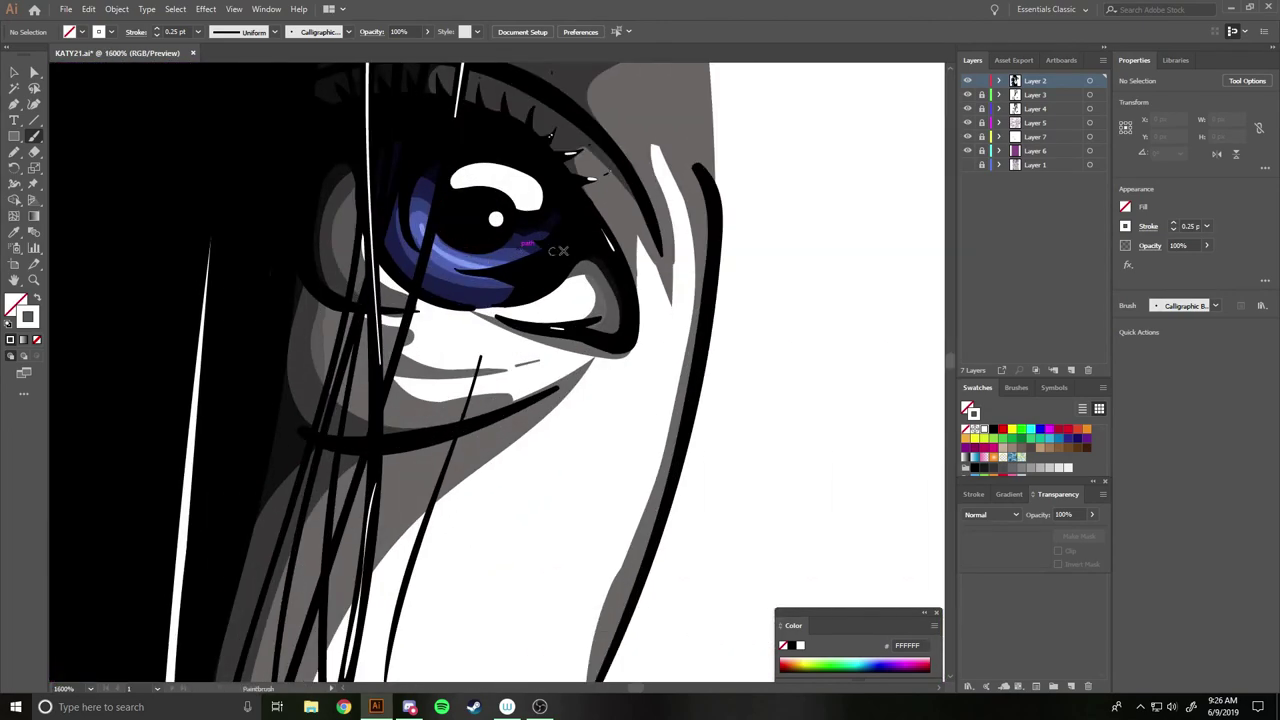
pyautogui.hotkey('ctrl', '-')
pyautogui.hotkey('ctrl', '-')
pyautogui.hotkey('ctrl', '-')
pyautogui.hotkey('ctrl', '-')
pyautogui.hotkey('ctrl', '-')
pyautogui.hotkey('ctrl', '-')
pyautogui.hotkey('ctrl', '+')
pyautogui.hotkey('ctrl', '+')
pyautogui.hotkey('ctrl', '+')
pyautogui.hotkey('ctrl', '+')
pyautogui.hotkey('ctrl', '+')
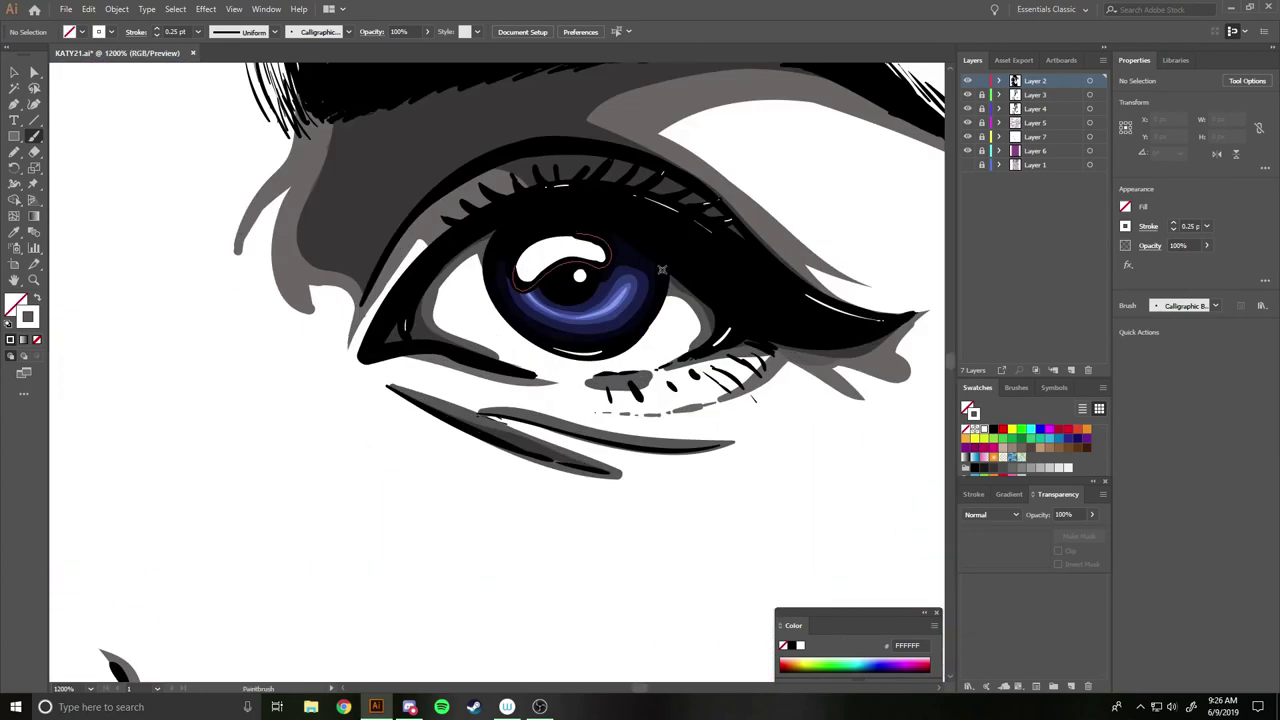
pyautogui.hotkey('ctrl', '+')
pyautogui.hotkey('ctrl', '+')
pyautogui.hotkey('ctrl', '+')
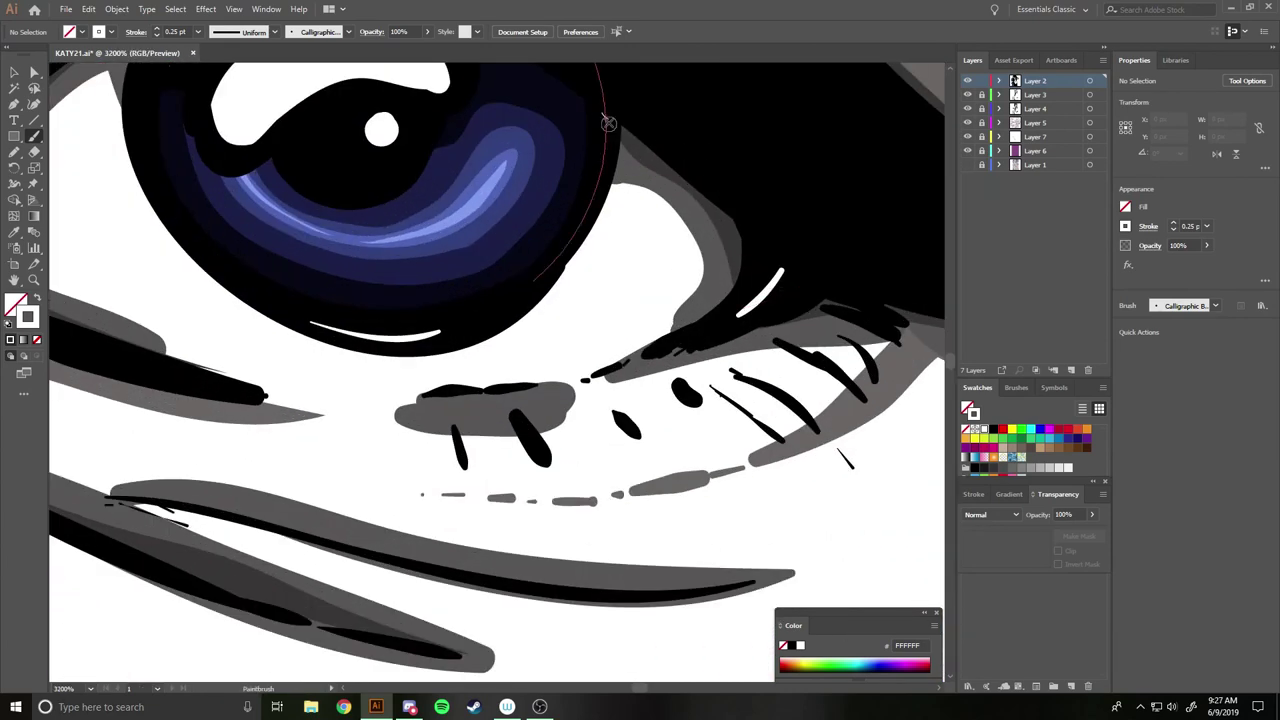
pyautogui.hotkey('ctrl', '-')
pyautogui.hotkey('ctrl', '-')
pyautogui.hotkey('ctrl', '-')
pyautogui.hotkey('ctrl', '-')
pyautogui.hotkey('ctrl', '-')
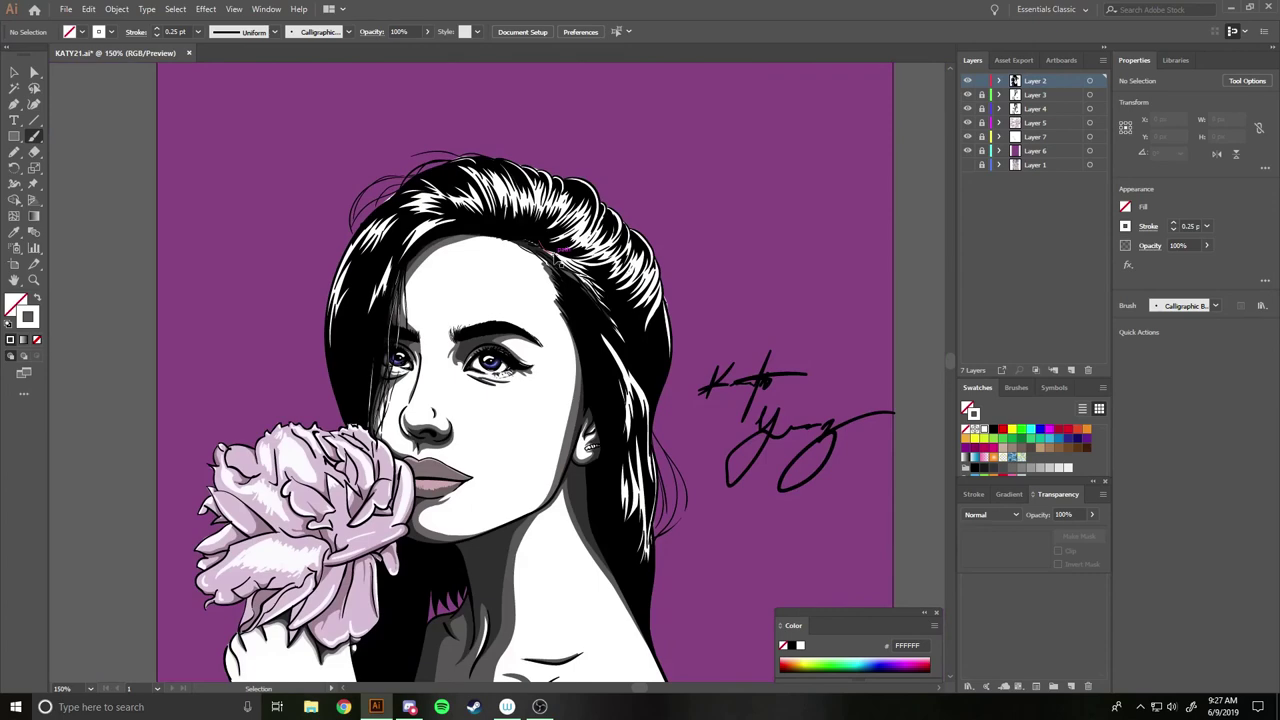
pyautogui.hotkey('ctrl', '+')
pyautogui.hotkey('ctrl', '+')
pyautogui.hotkey('ctrl', '+')
pyautogui.hotkey('ctrl', '+')
pyautogui.hotkey('ctrl', '+')
pyautogui.hotkey('ctrl', '+')
pyautogui.hotkey('ctrl', '+')
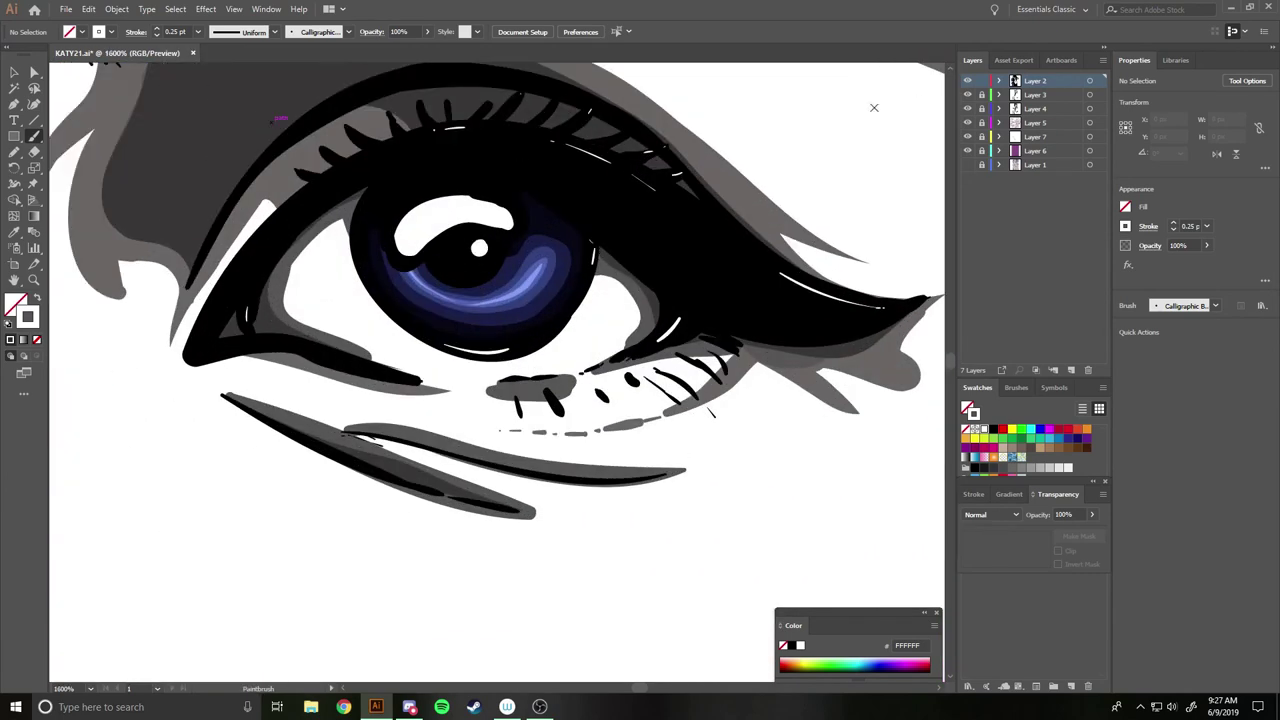
pyautogui.click(1035, 94)
# Sample the dark grey from the eye outline and set the fill to 191919.
pyautogui.press('i')
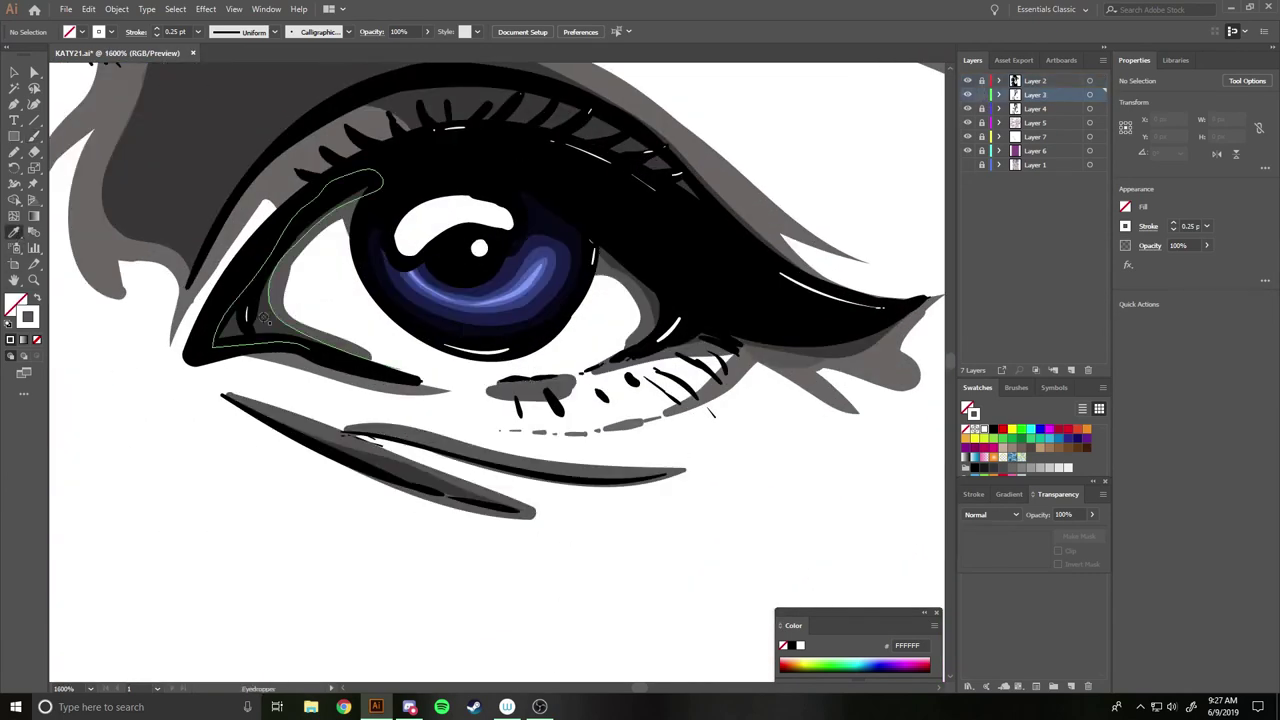
pyautogui.click(300, 220)
pyautogui.doubleClick(15, 305)
pyautogui.click(470, 416)
# Draw dark Pencil strokes at the inner eye corner, lower lid and outer corner.
pyautogui.press('Return')
pyautogui.press('n')
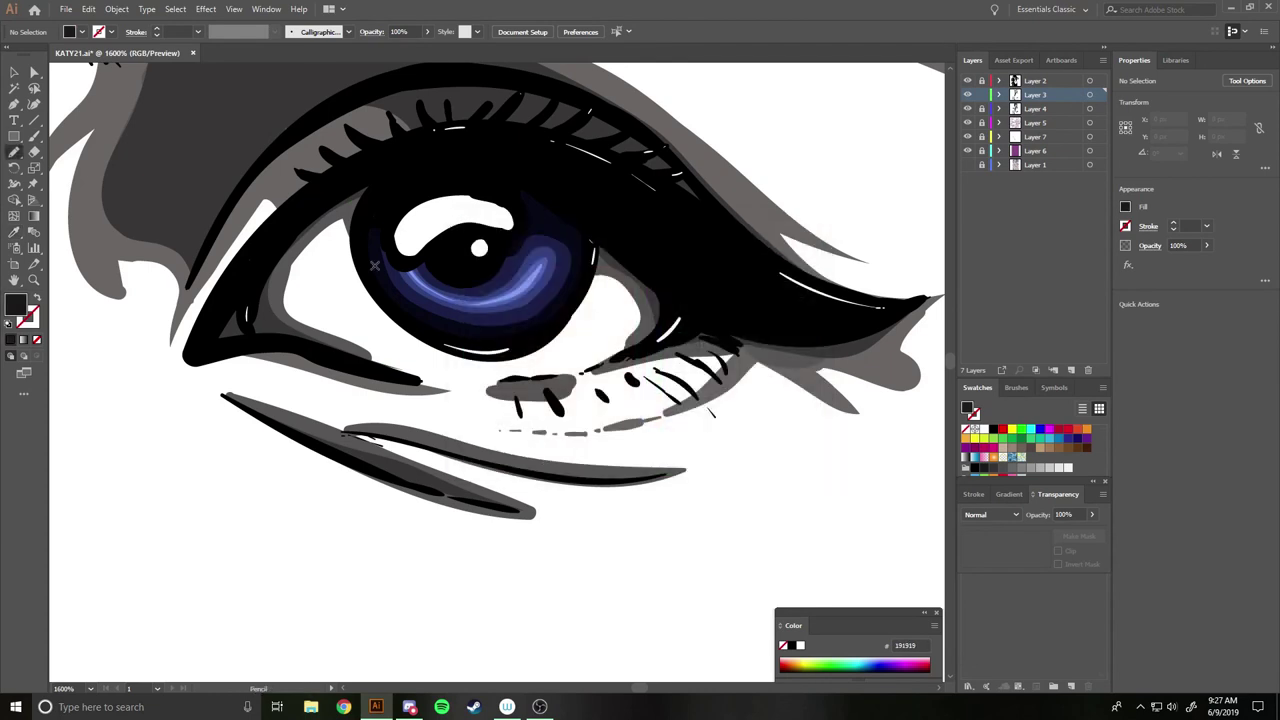
pyautogui.moveTo(640, 283); pyautogui.dragTo(660, 315)
pyautogui.moveTo(320, 348); pyautogui.dragTo(420, 380)
pyautogui.moveTo(606, 366); pyautogui.dragTo(890, 318)
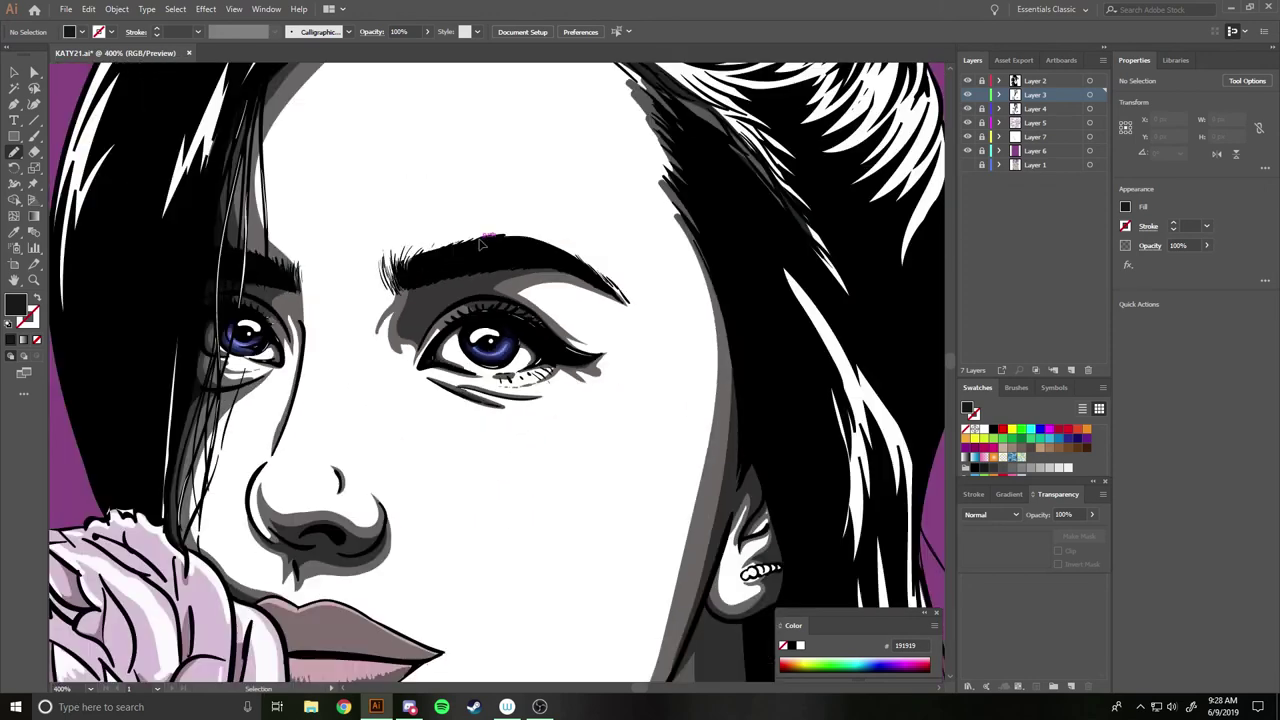
# Add dark strokes along the upper lash line, above the lashes and under the left eye.
pyautogui.hotkey('ctrl', '-')
pyautogui.moveTo(460, 180); pyautogui.dragTo(562, 170)
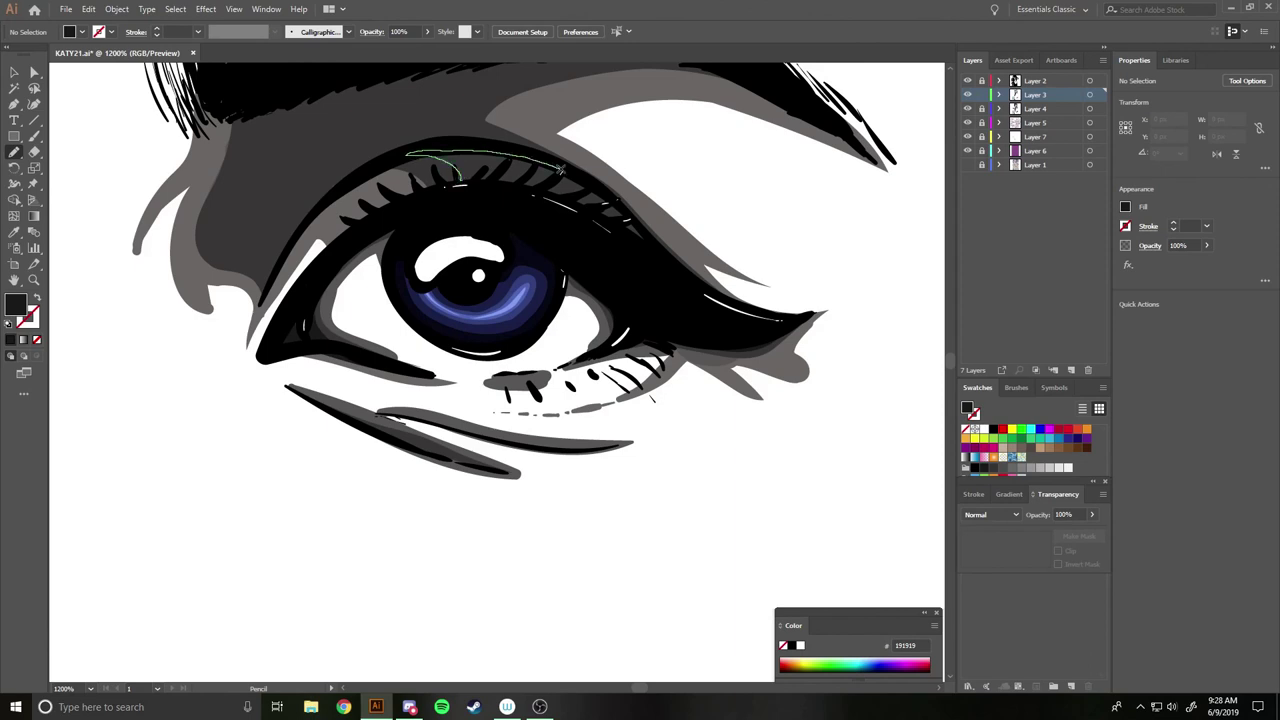
pyautogui.moveTo(643, 227); pyautogui.dragTo(650, 238)
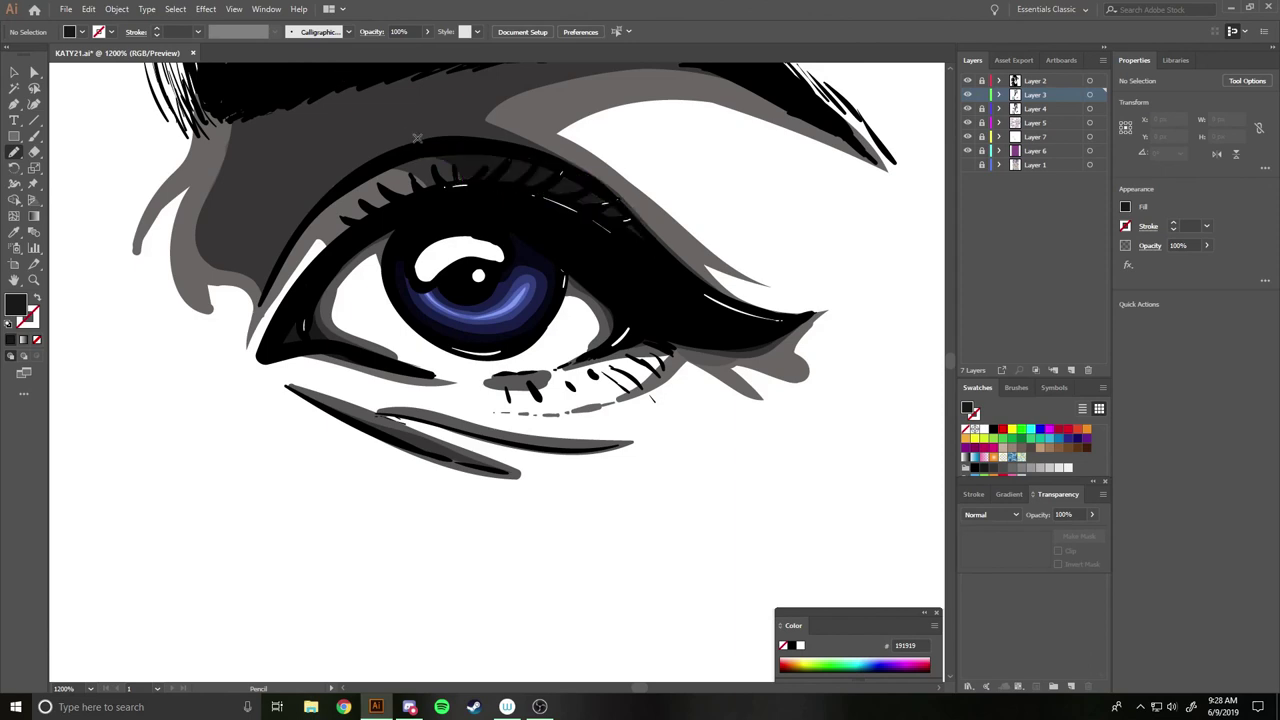
pyautogui.moveTo(500, 151); pyautogui.dragTo(508, 79)
pyautogui.moveTo(354, 65); pyautogui.dragTo(274, 186)
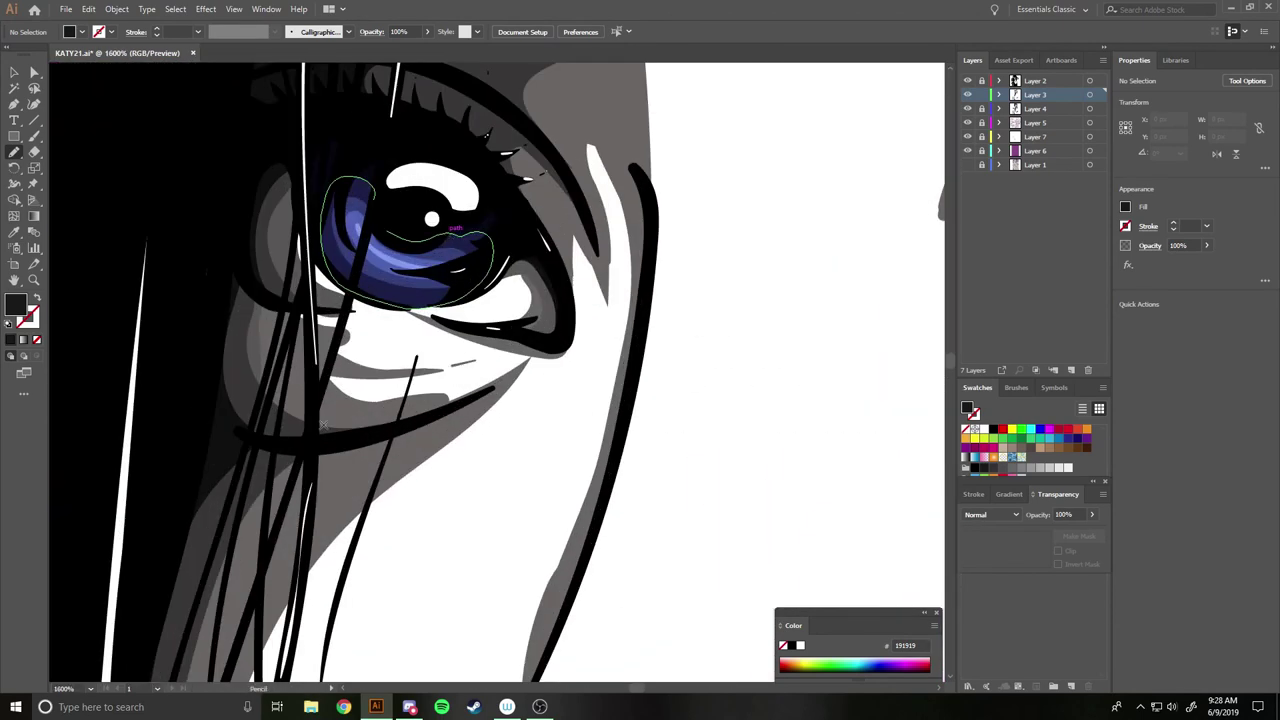
pyautogui.moveTo(296, 445); pyautogui.dragTo(236, 390)
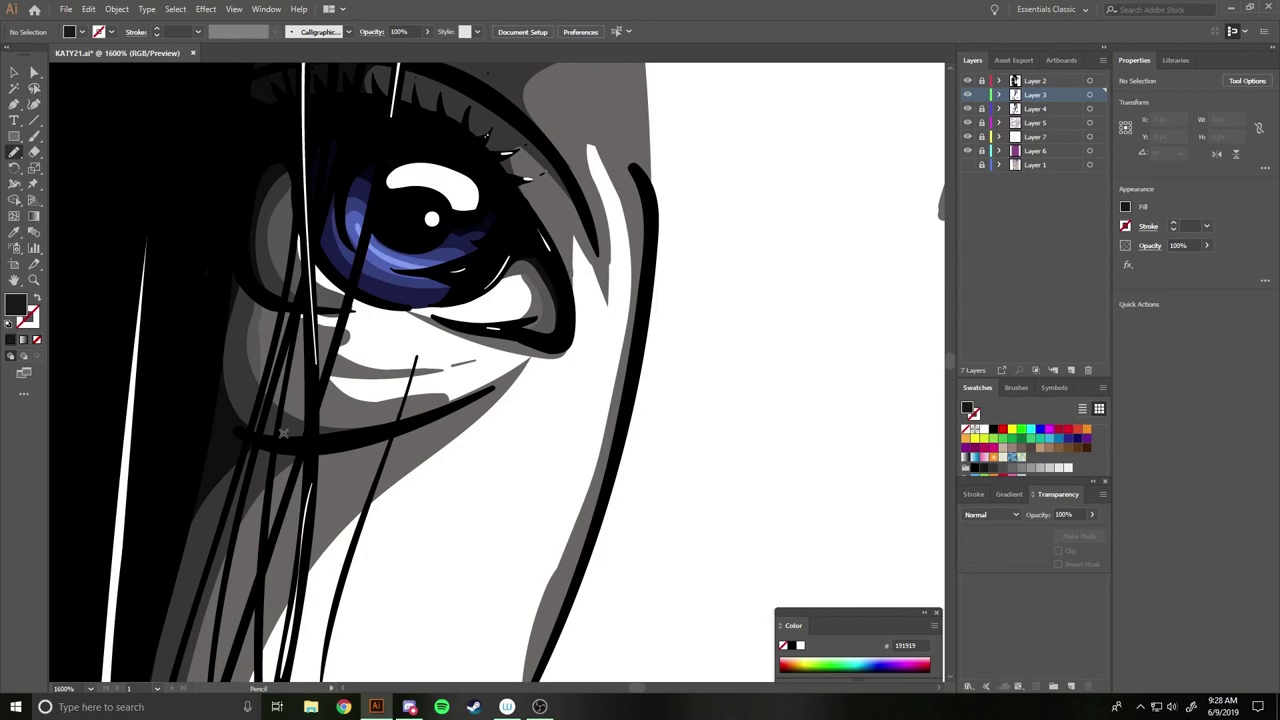
# Draw dark shadow shapes on the shoulder and beside the ear.
pyautogui.hotkey('ctrl', '-')
pyautogui.hotkey('ctrl', '-')
pyautogui.hotkey('ctrl', '-')
pyautogui.hotkey('ctrl', '1')
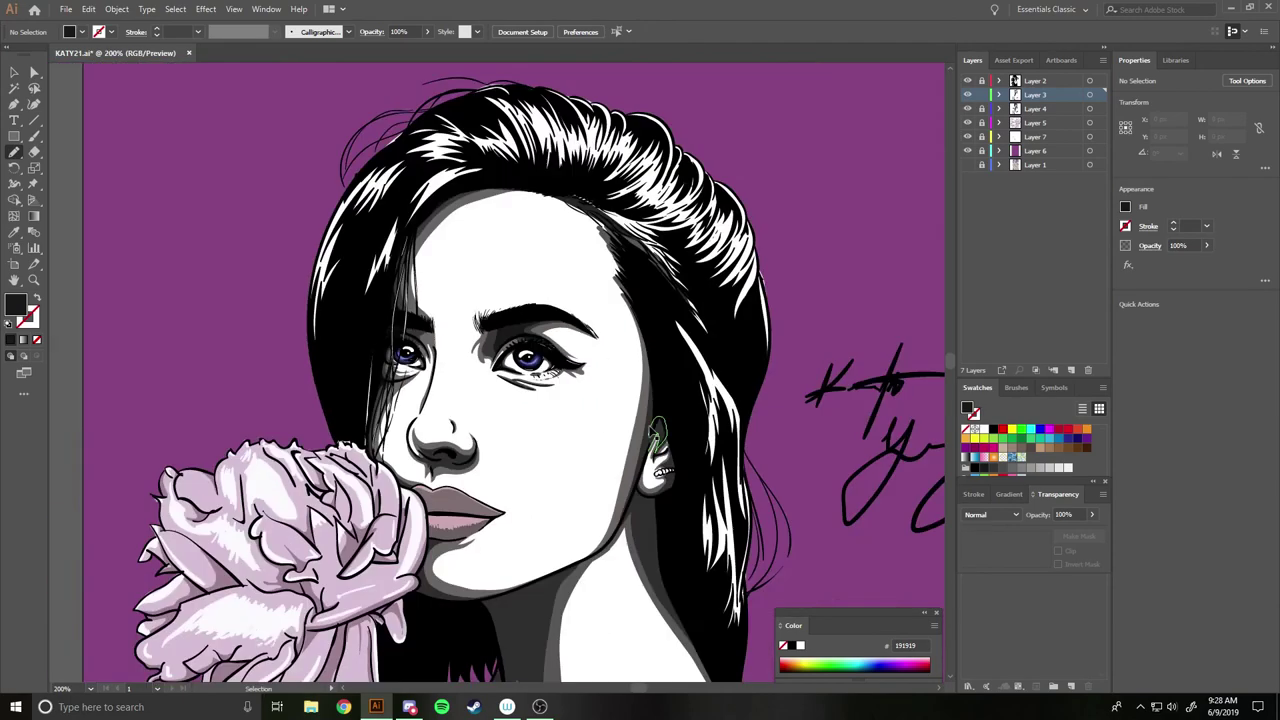
pyautogui.scroll(-5, 647, 420)
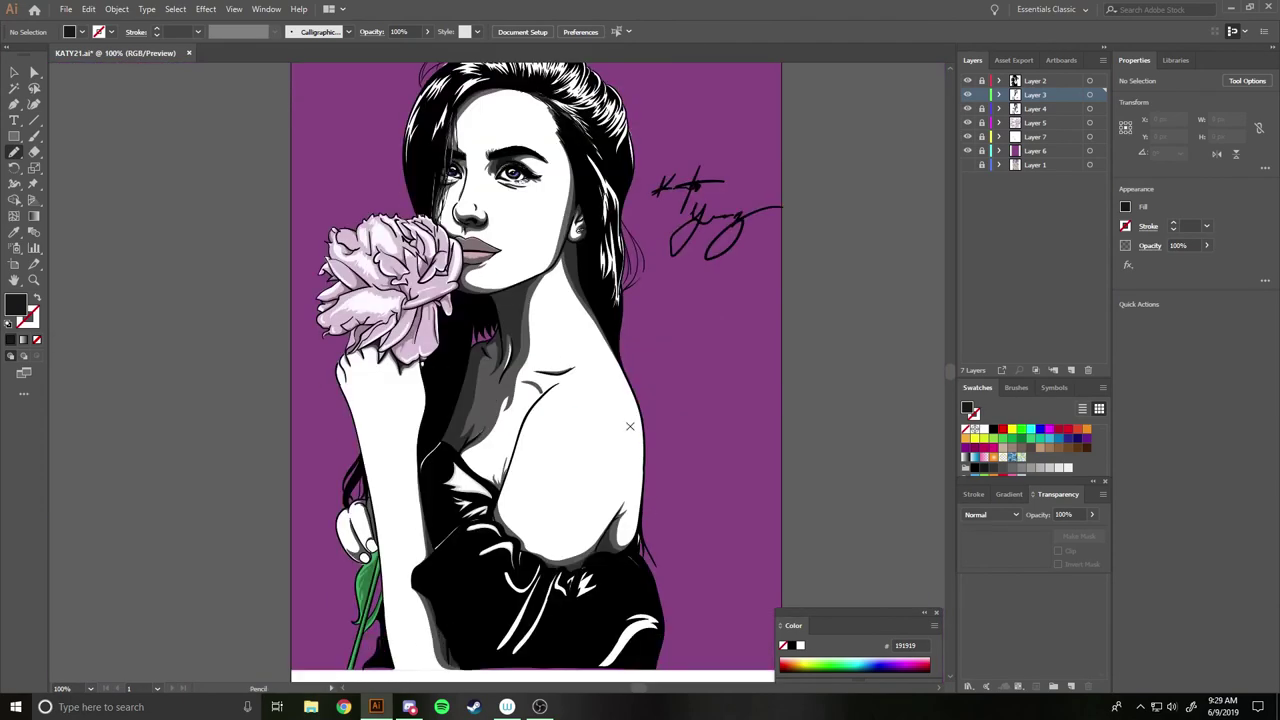
pyautogui.scroll(3, 840, 471)
pyautogui.scroll(3, 840, 471)
pyautogui.scroll(2, 700, 450)
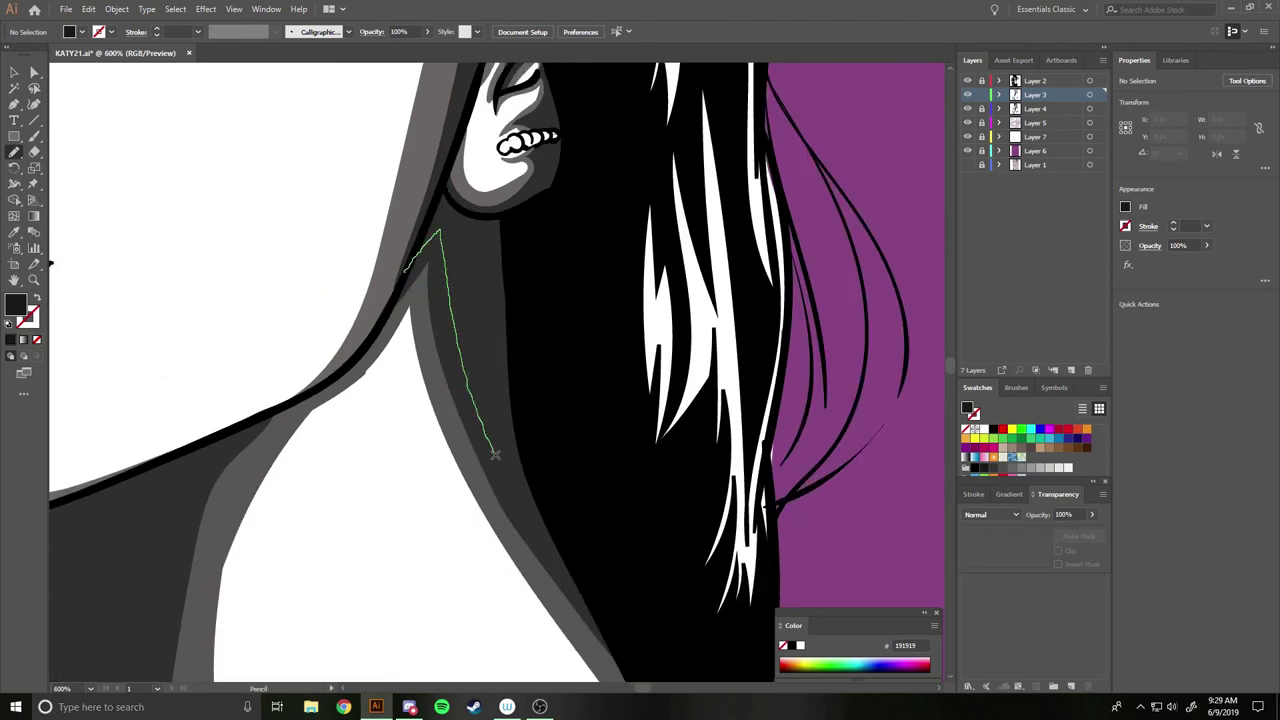
pyautogui.moveTo(440, 250); pyautogui.dragTo(437, 176)
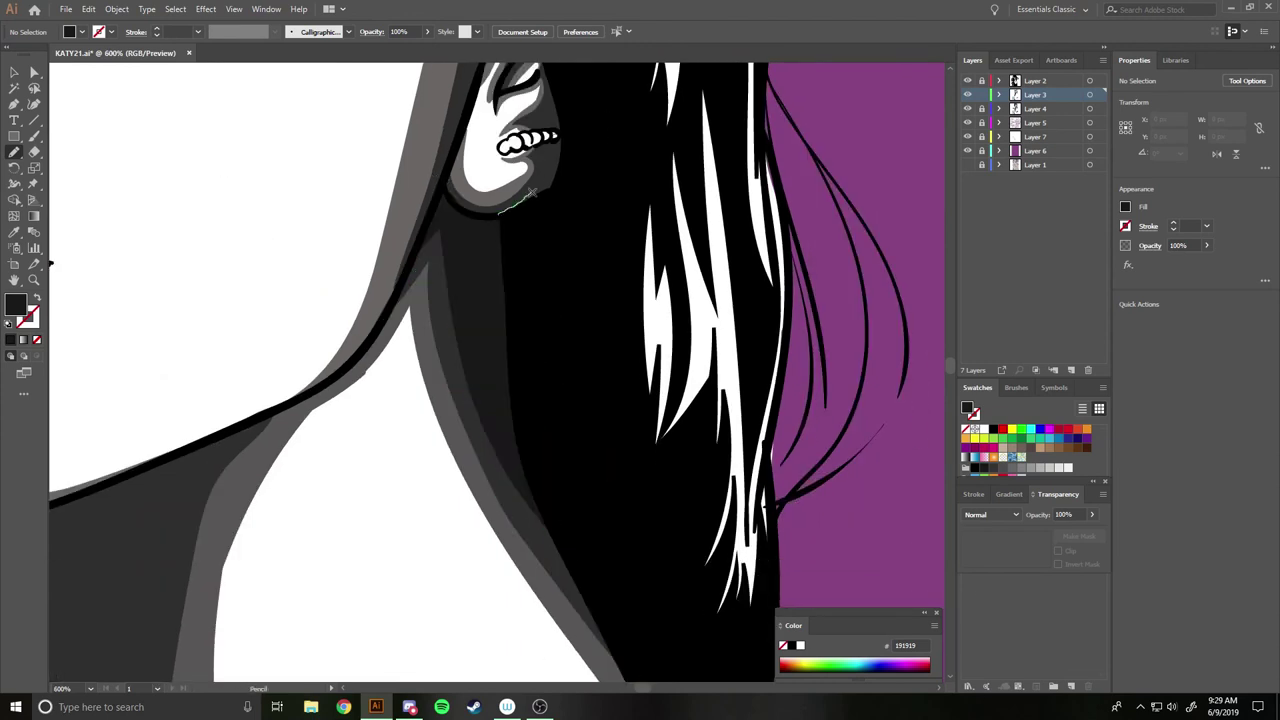
pyautogui.moveTo(553, 141); pyautogui.dragTo(556, 138)
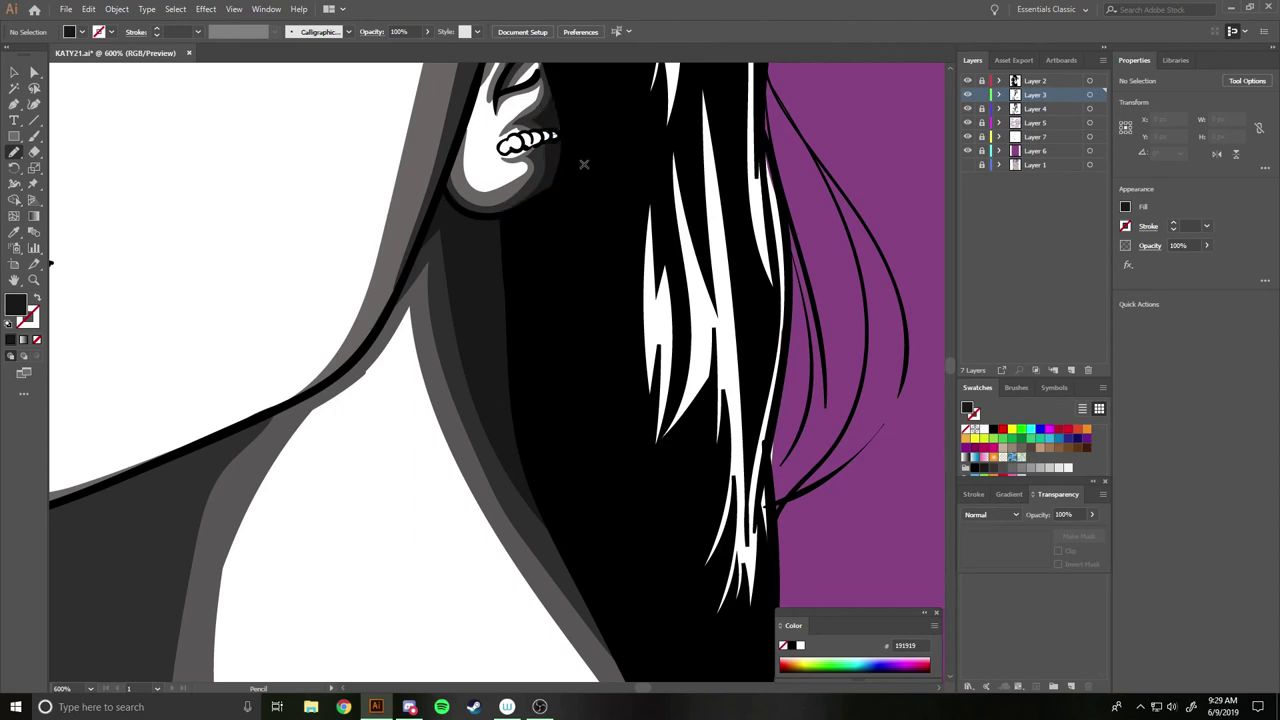
# Trace shadow shapes along the grey band from the ear down the neck.
pyautogui.scroll(-3, 613, 219)
pyautogui.scroll(-2, 613, 219)
pyautogui.scroll(3, 613, 219)
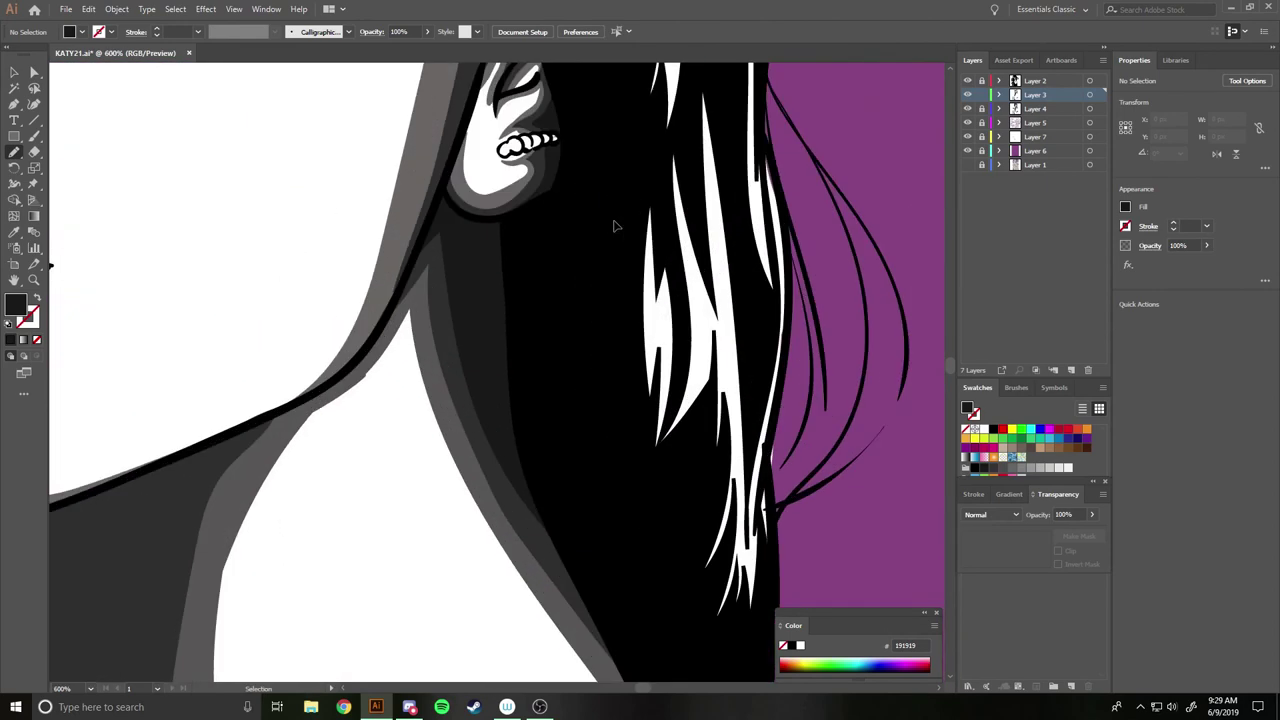
pyautogui.scroll(2, 466, 301)
pyautogui.moveTo(490, 237); pyautogui.dragTo(563, 357)
pyautogui.scroll(-3, 494, 194)
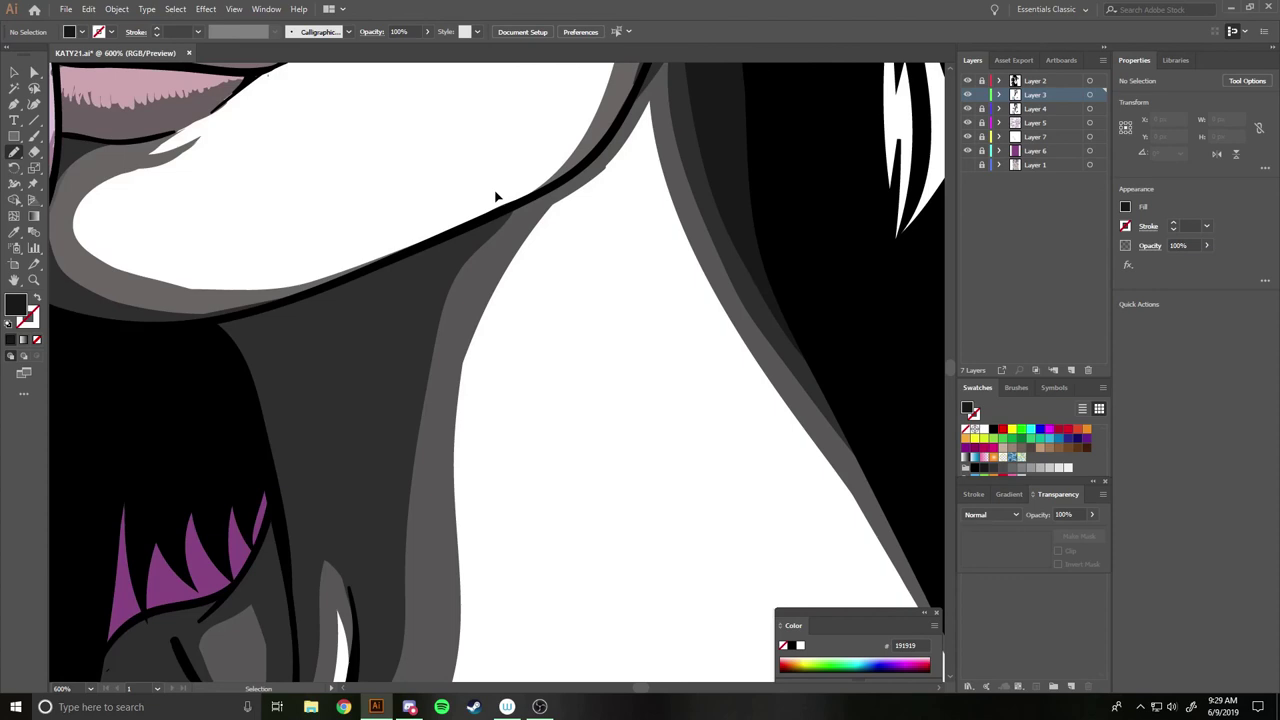
pyautogui.hscroll(-3, 494, 194)
pyautogui.moveTo(148, 118); pyautogui.dragTo(138, 187)
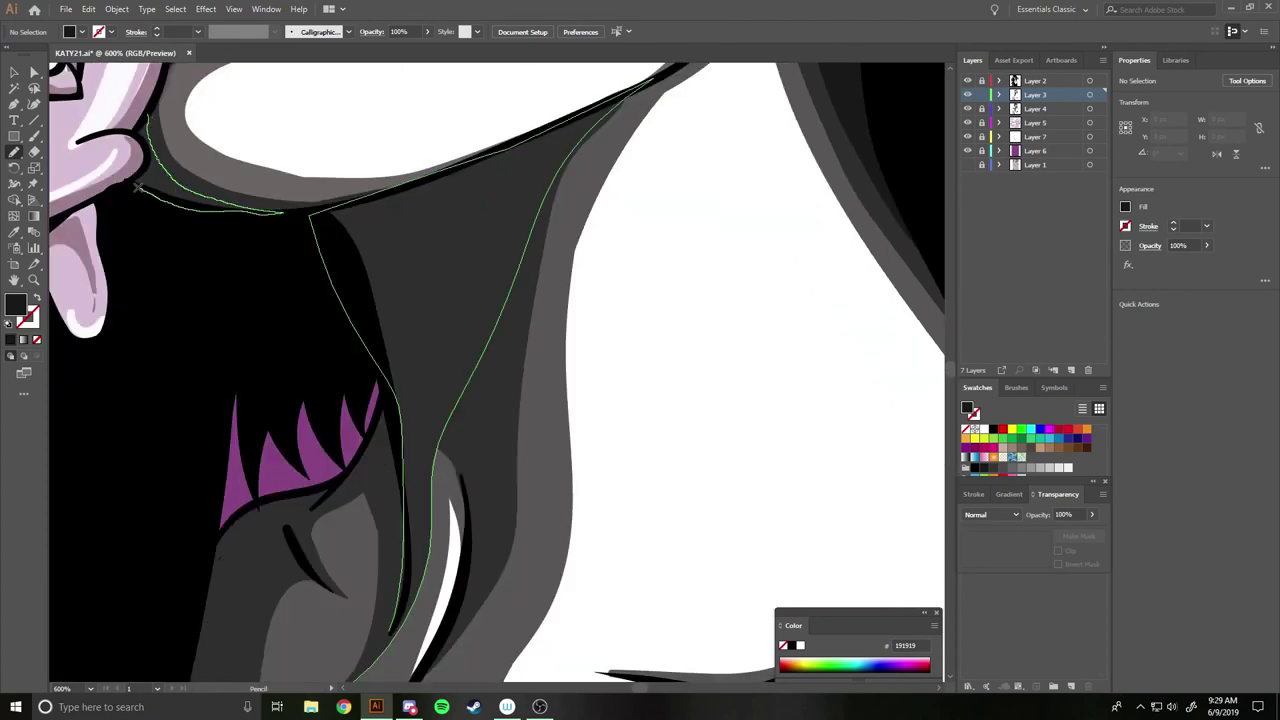
pyautogui.moveTo(313, 213)
pyautogui.mouseDown()
pyautogui.moveTo(555, 121)
pyautogui.moveTo(396, 430)
pyautogui.moveTo(300, 230)
pyautogui.mouseUp()
pyautogui.moveTo(331, 490); pyautogui.dragTo(368, 428)
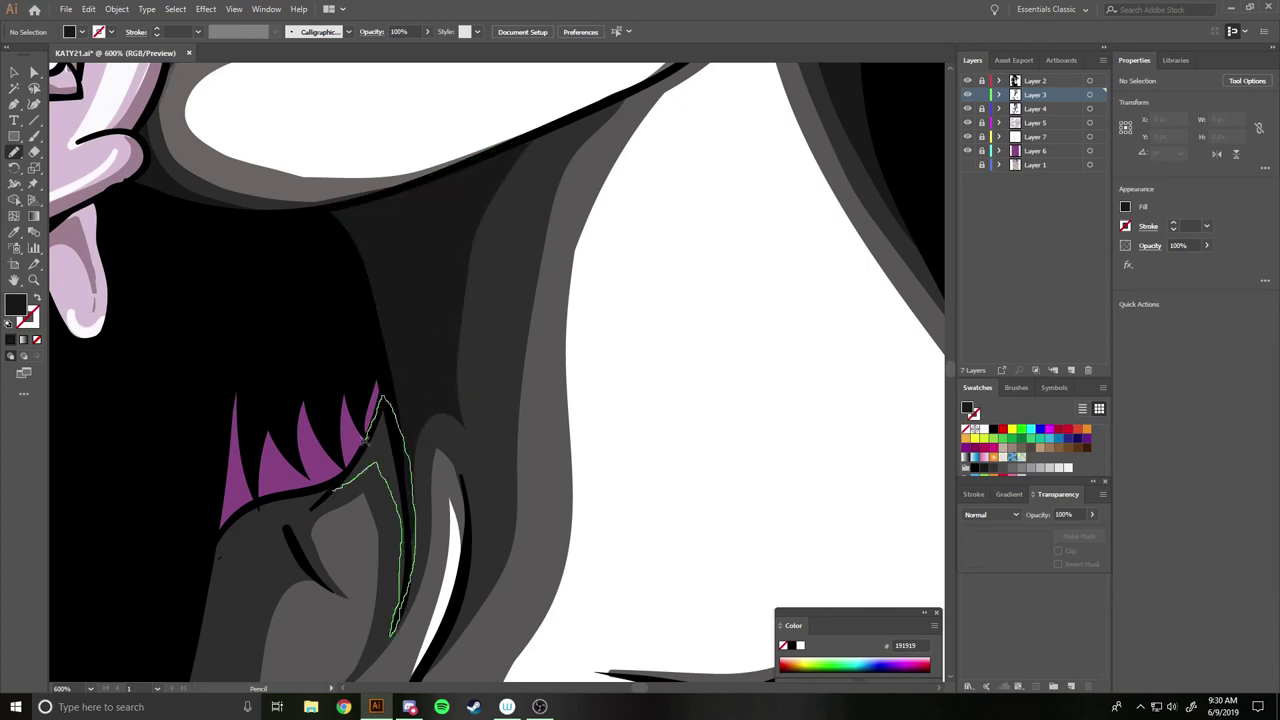
# Add the final dark shadow shapes along the shoulder band.
pyautogui.hotkey('ctrl', '0')
pyautogui.hotkey('ctrl', '+')
pyautogui.hotkey('ctrl', '+')
pyautogui.hotkey('ctrl', '+')
pyautogui.hotkey('ctrl', '+')
pyautogui.scroll(-3, 587, 514)
pyautogui.moveTo(400, 235)
pyautogui.mouseDown()
pyautogui.moveTo(345, 210)
pyautogui.moveTo(355, 213)
pyautogui.mouseUp()
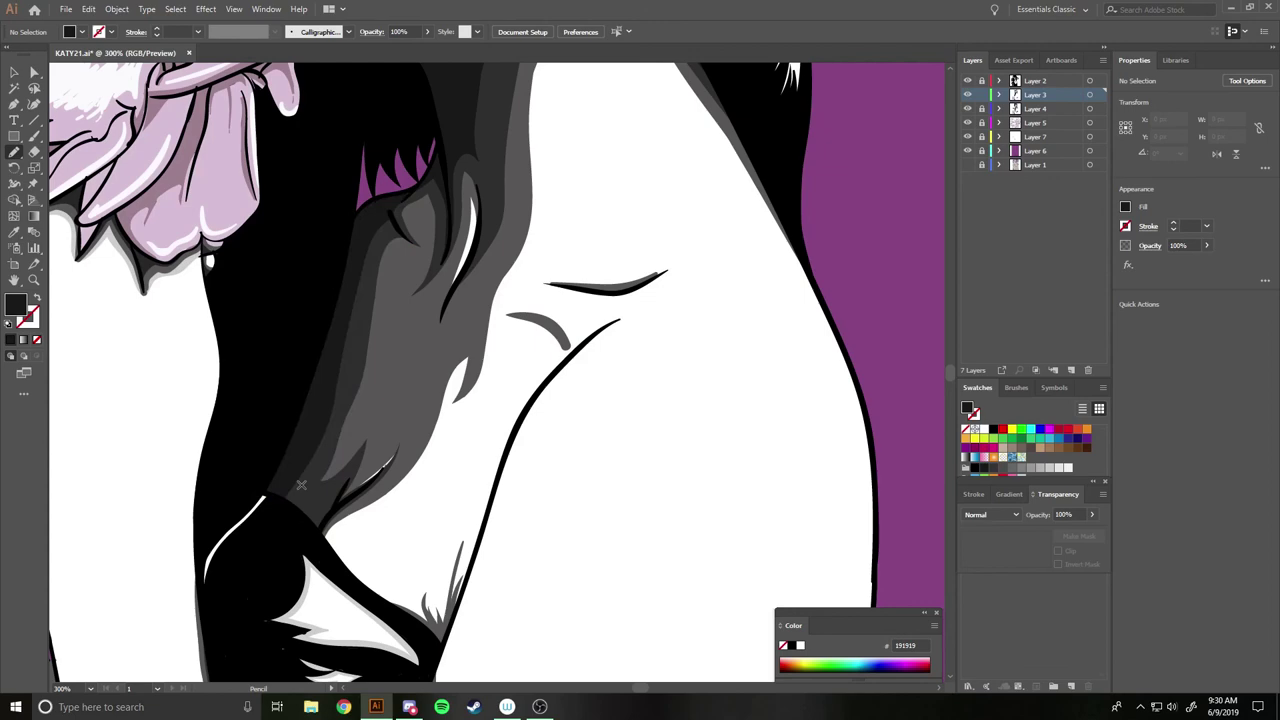
pyautogui.moveTo(324, 507); pyautogui.dragTo(300, 457)
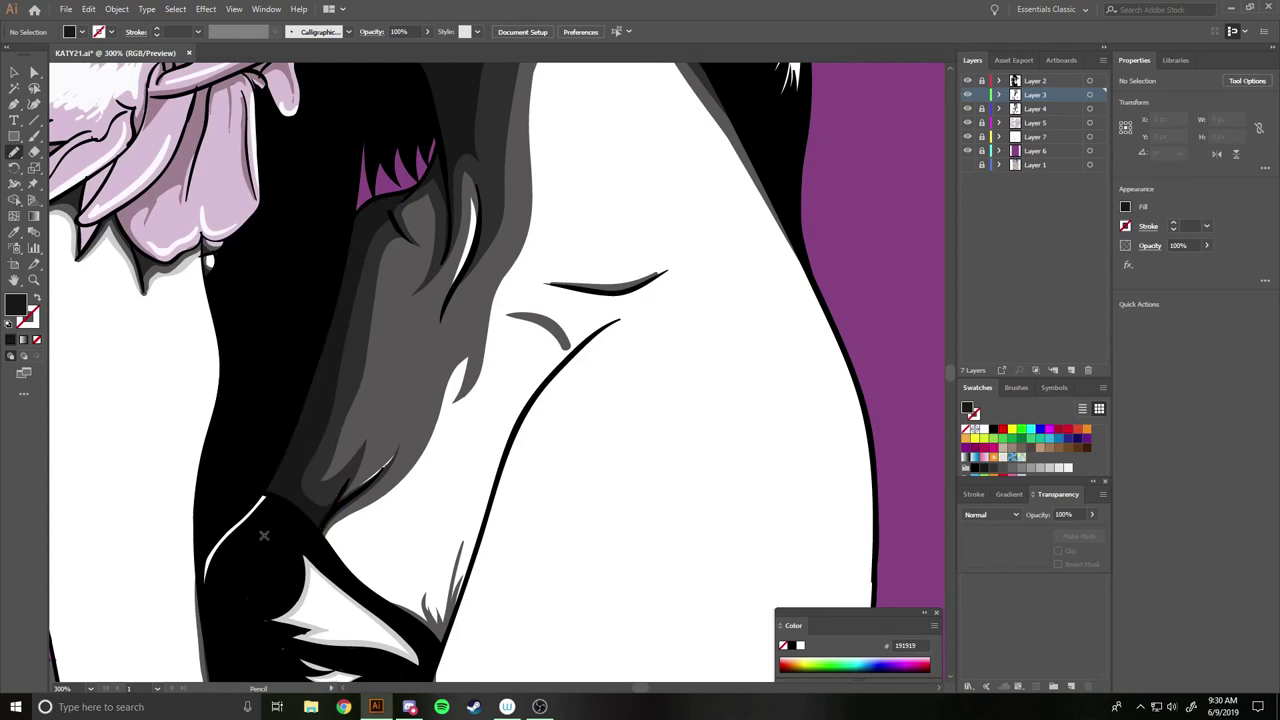
pyautogui.hotkey('ctrl', '0')
pyautogui.hscroll(-2, 529, 418)
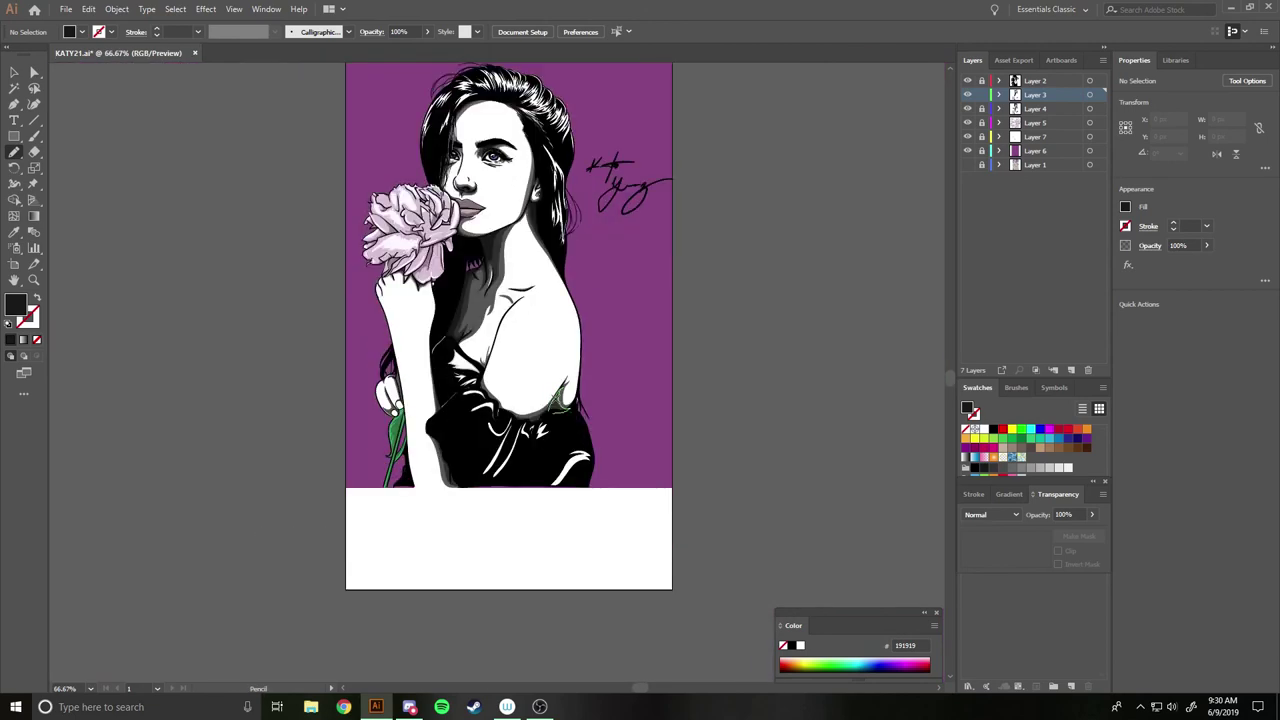
# Unlock the background layer and select the purple background rectangle.
pyautogui.scroll(3, 651, 355)
pyautogui.click(1035, 150)
pyautogui.click(981, 150)
pyautogui.press('v')
pyautogui.click(391, 209)
pyautogui.doubleClick(15, 305)
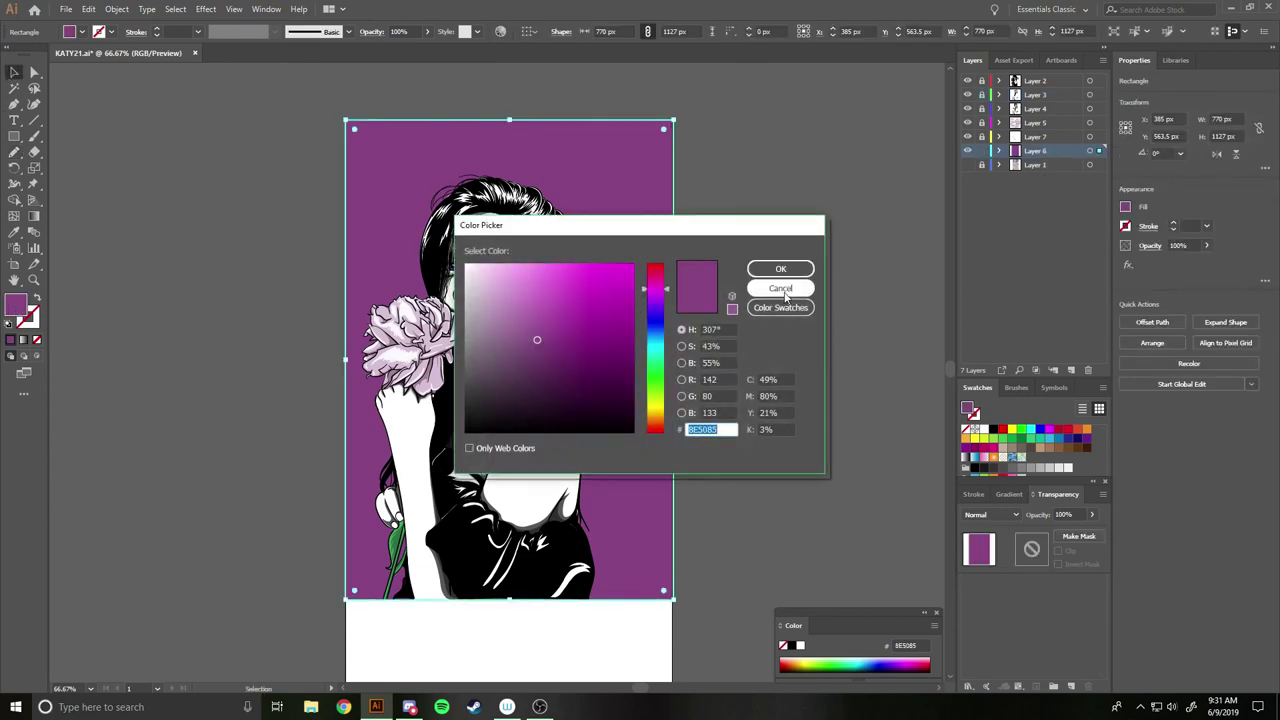
pyautogui.click(780, 288)
# Give the background a radial gradient centred near her face with a black outer stop.
pyautogui.press('g')
pyautogui.press('.')
pyautogui.click(1174, 319)
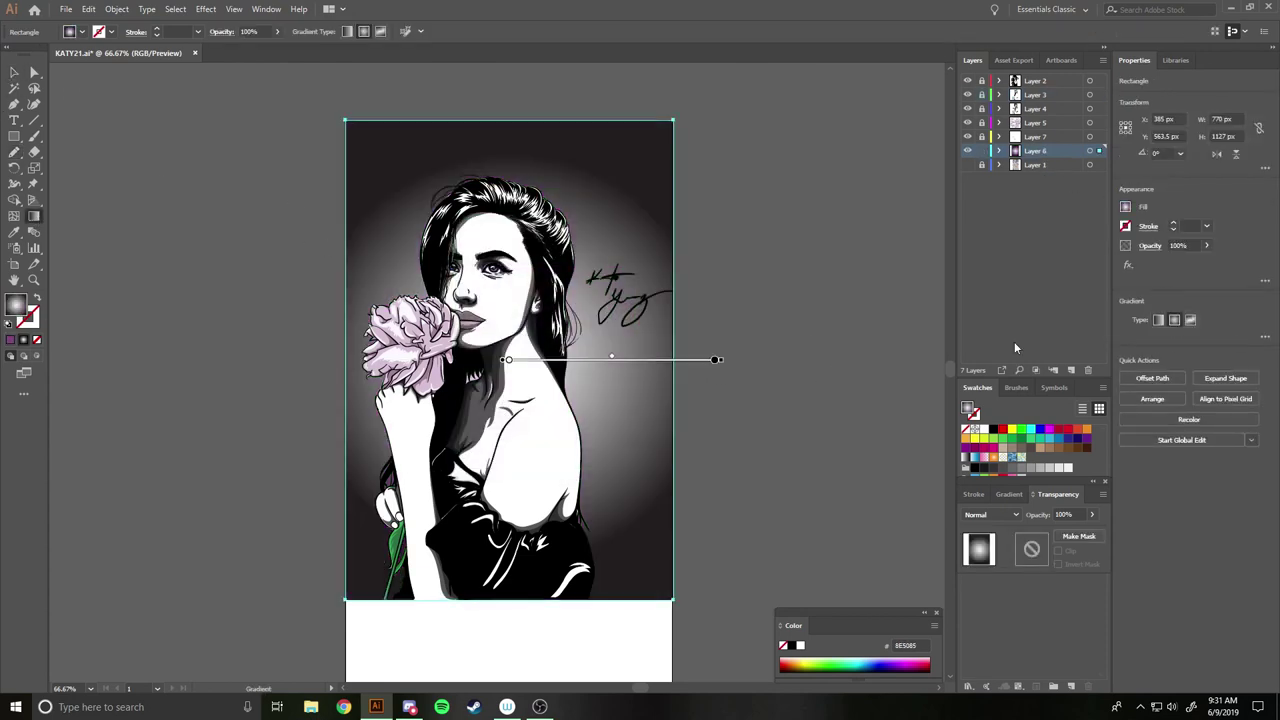
pyautogui.moveTo(509, 359); pyautogui.dragTo(496, 303)
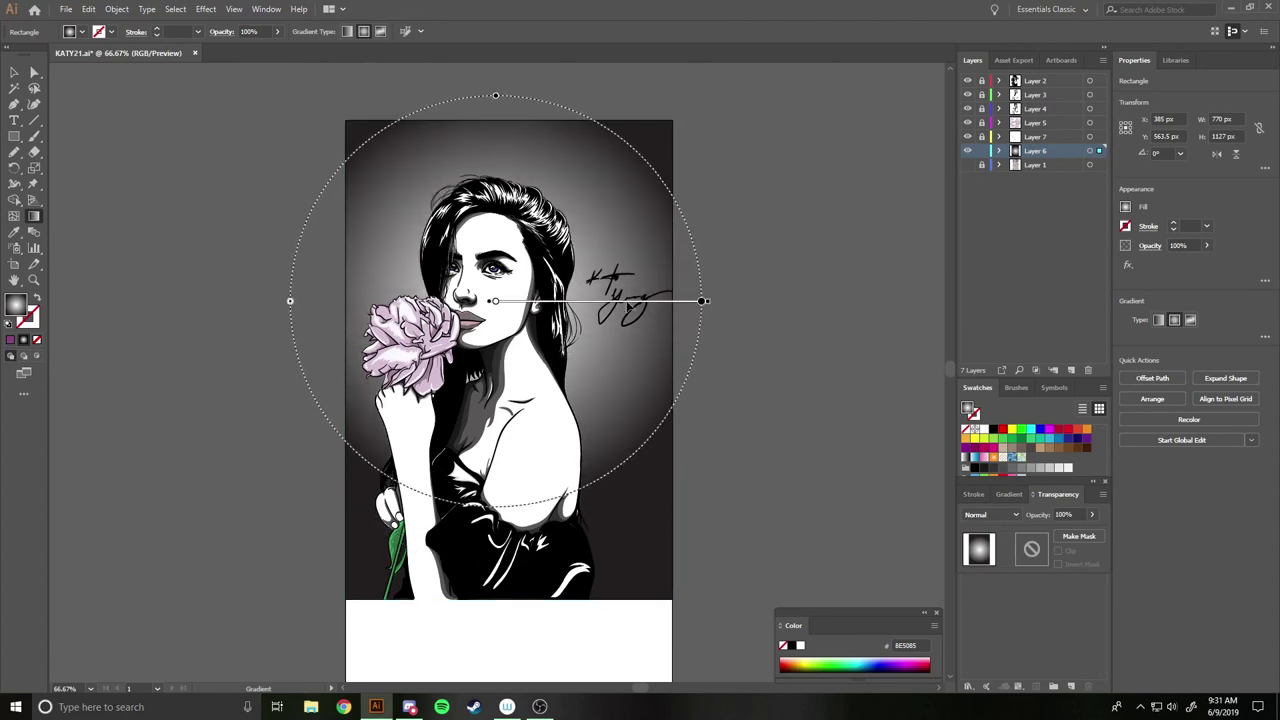
pyautogui.doubleClick(497, 305)
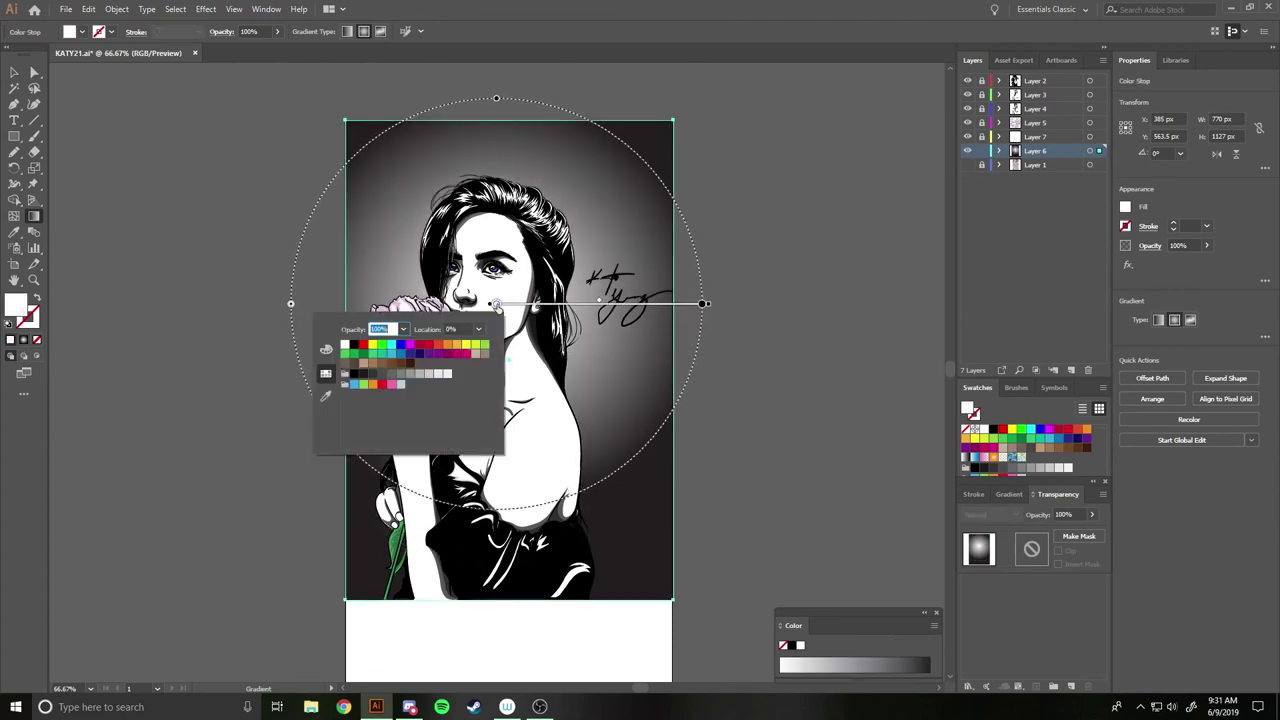
pyautogui.doubleClick(703, 303)
pyautogui.click(559, 346)
pyautogui.click(797, 432)
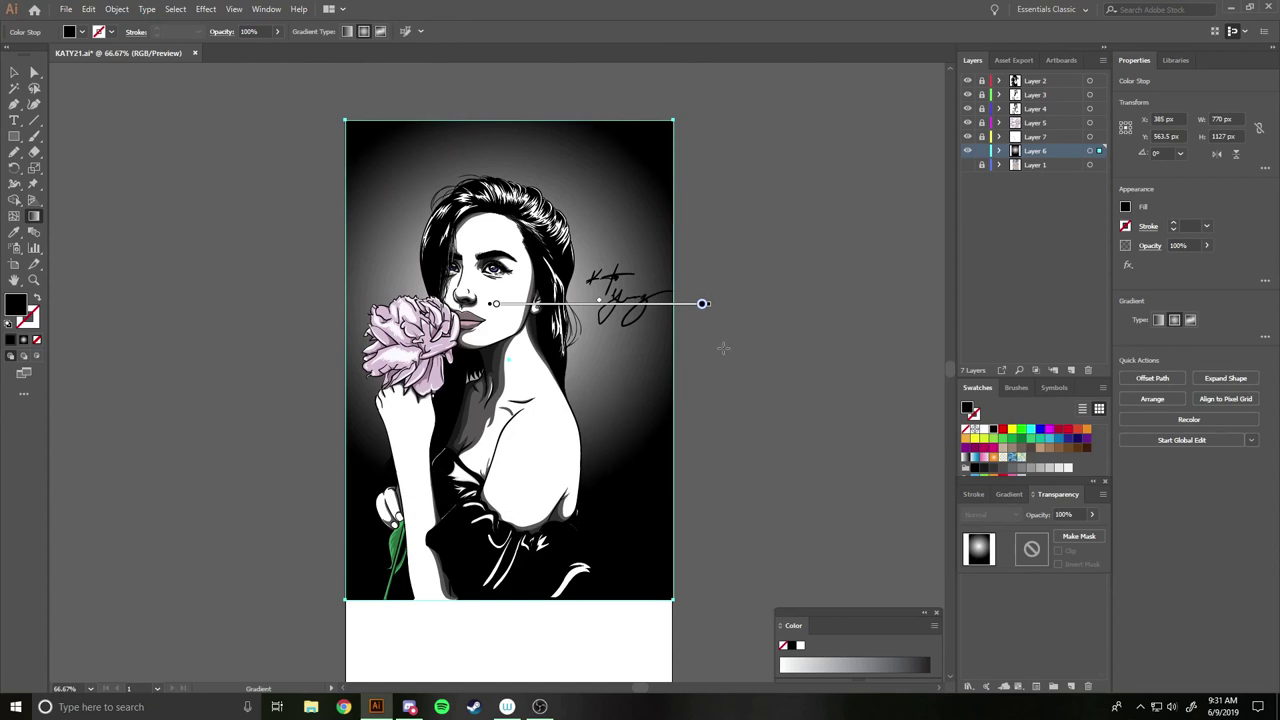
# Try magenta and cyan for the inner gradient stop, then switch to a Freeform gradient.
pyautogui.doubleClick(495, 303)
pyautogui.click(370, 345)
pyautogui.click(753, 413)
pyautogui.doubleClick(495, 303)
pyautogui.click(447, 353)
pyautogui.doubleClick(495, 303)
pyautogui.click(411, 345)
pyautogui.doubleClick(496, 305)
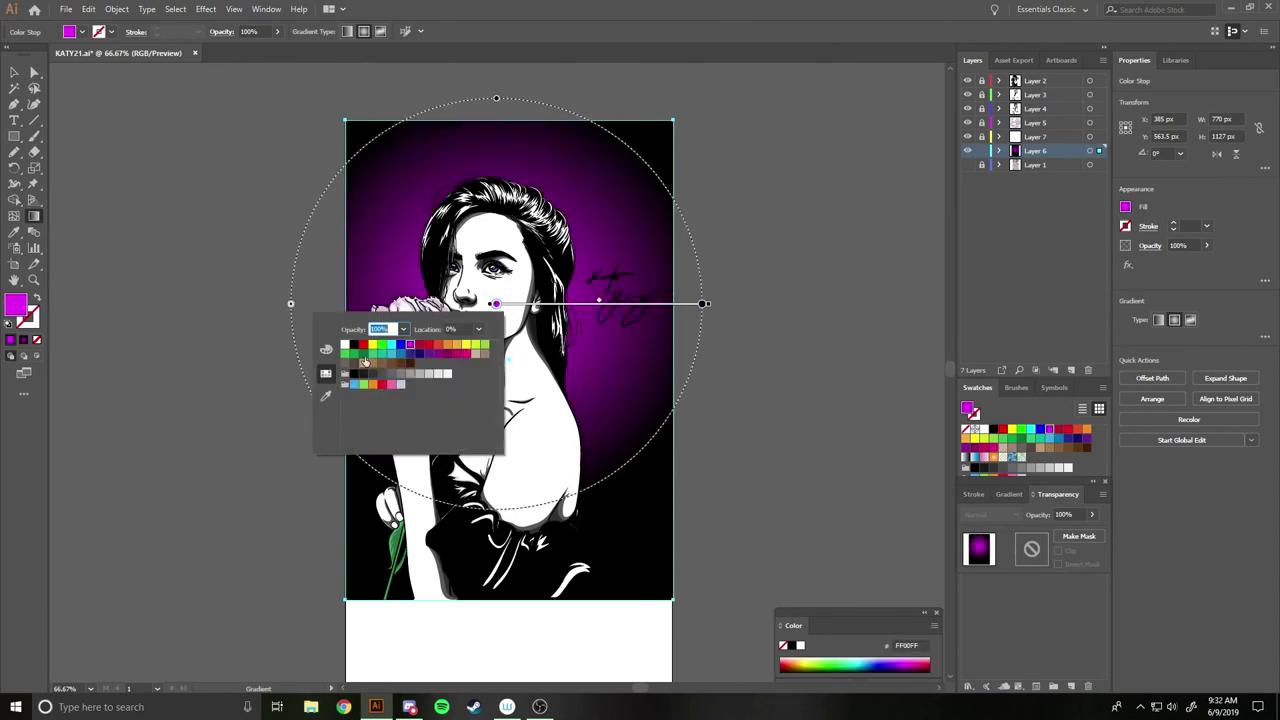
pyautogui.click(356, 353)
pyautogui.click(391, 344)
pyautogui.click(726, 351)
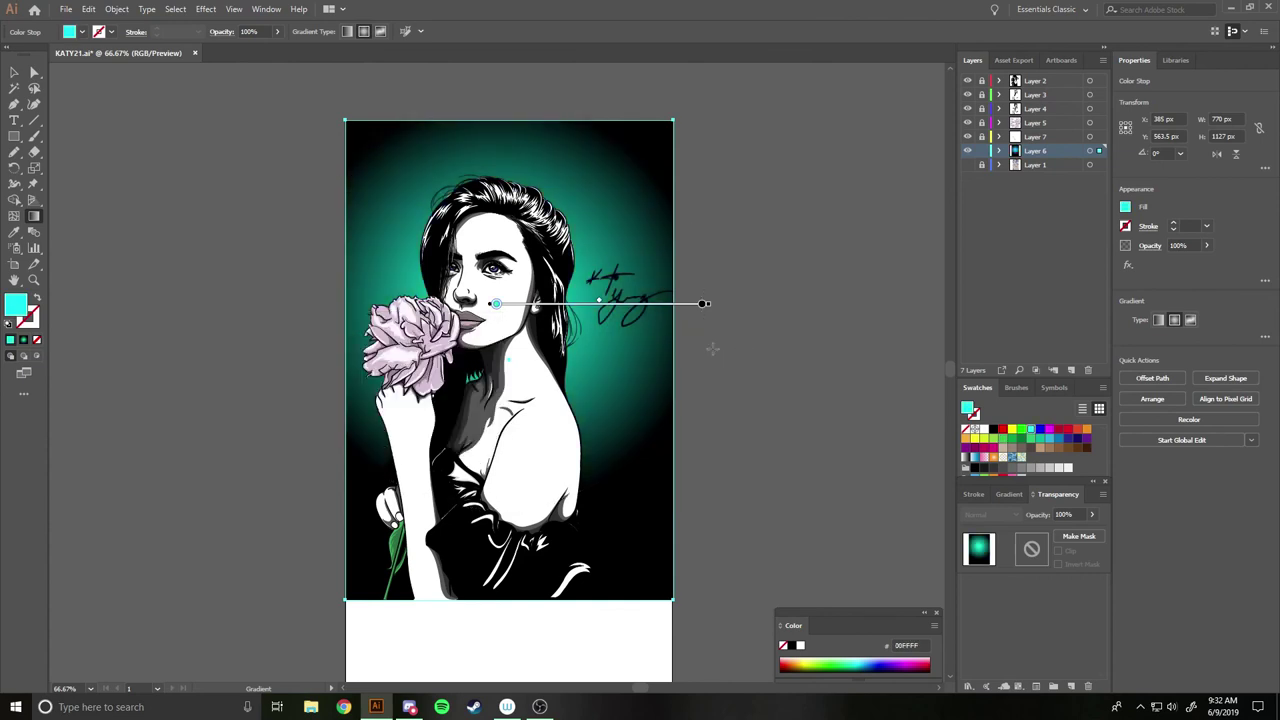
pyautogui.click(1190, 320)
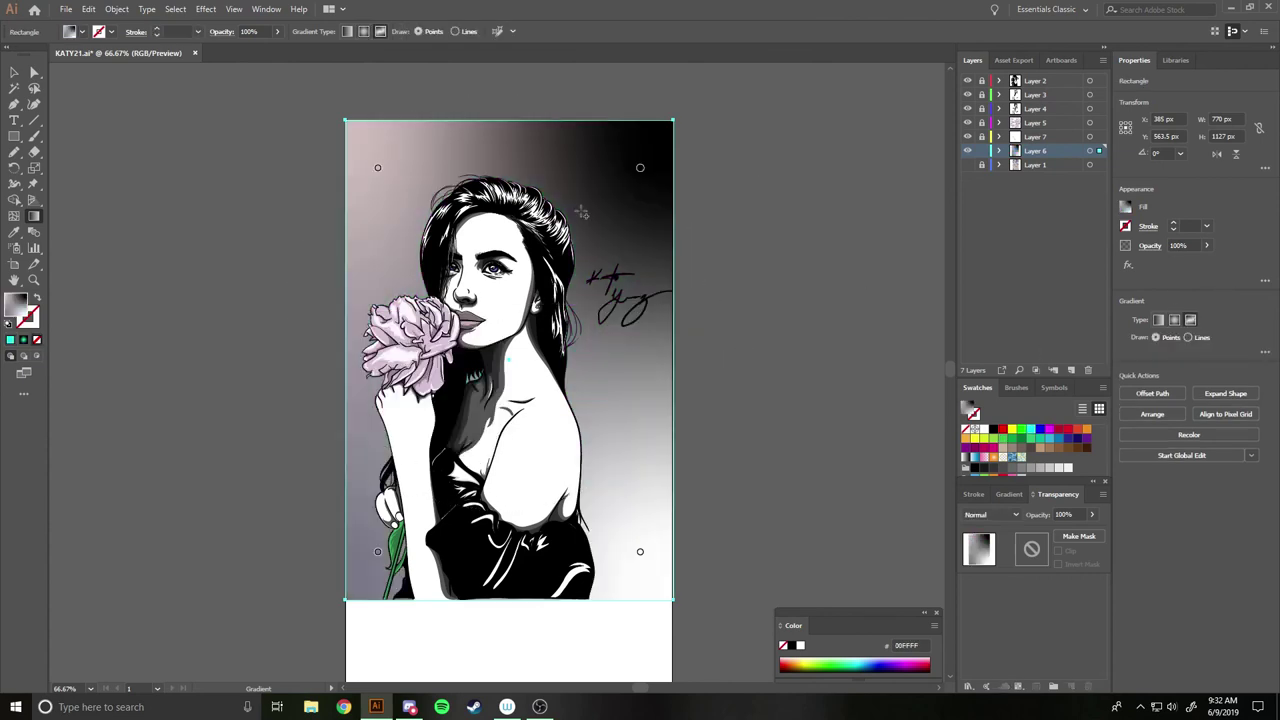
# Undo the Freeform gradient and reposition and resize the radial glow behind her face.
pyautogui.hotkey('ctrl', 'z')
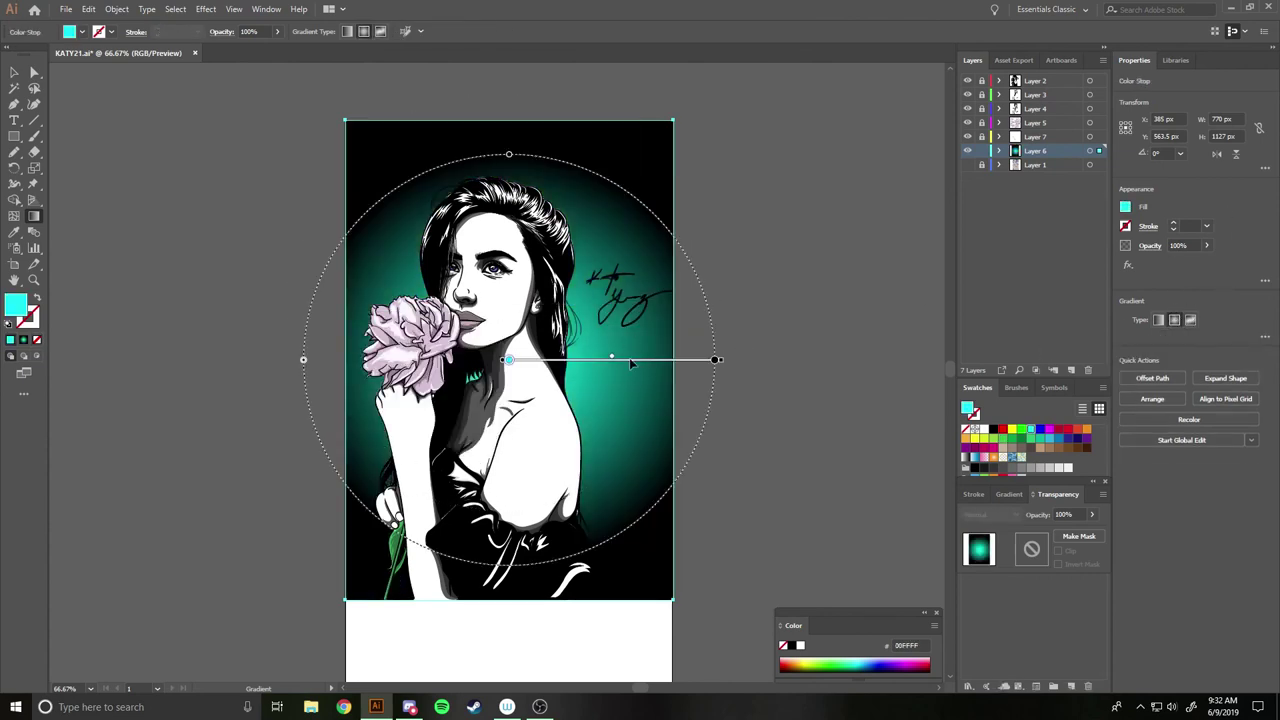
pyautogui.moveTo(631, 363); pyautogui.dragTo(613, 289)
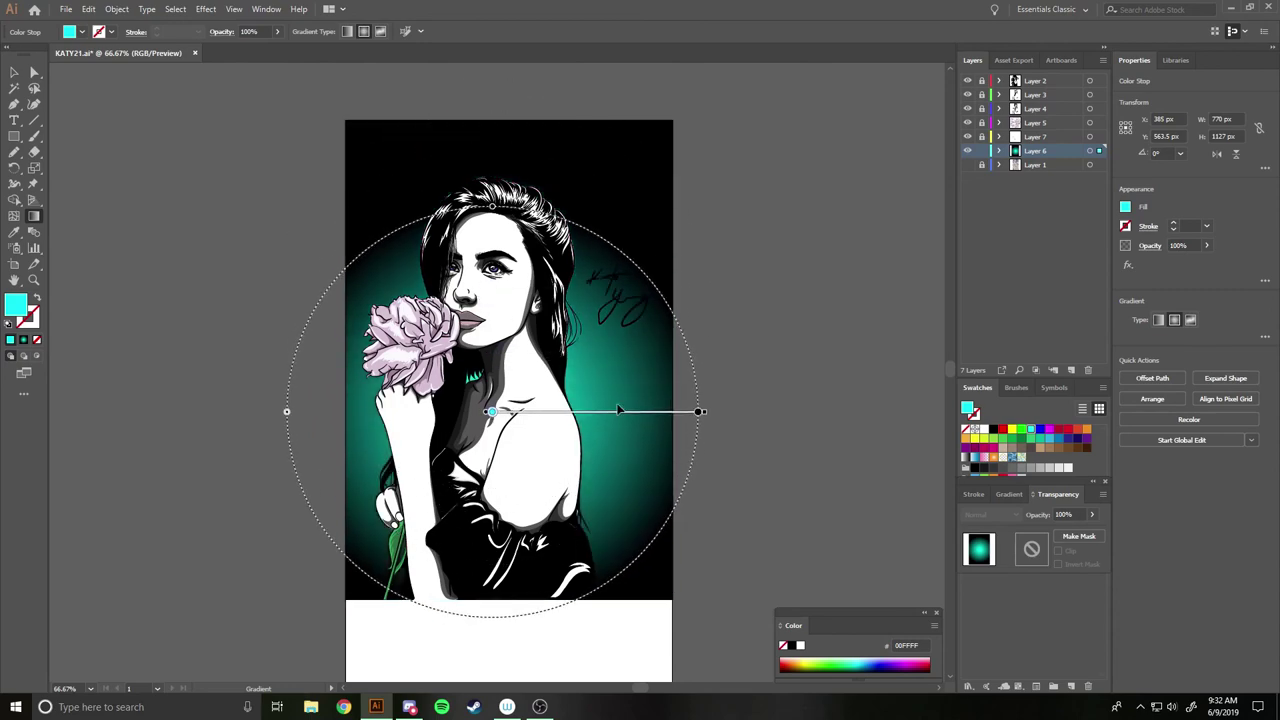
pyautogui.moveTo(612, 290); pyautogui.dragTo(612, 358)
pyautogui.moveTo(290, 359); pyautogui.dragTo(310, 359)
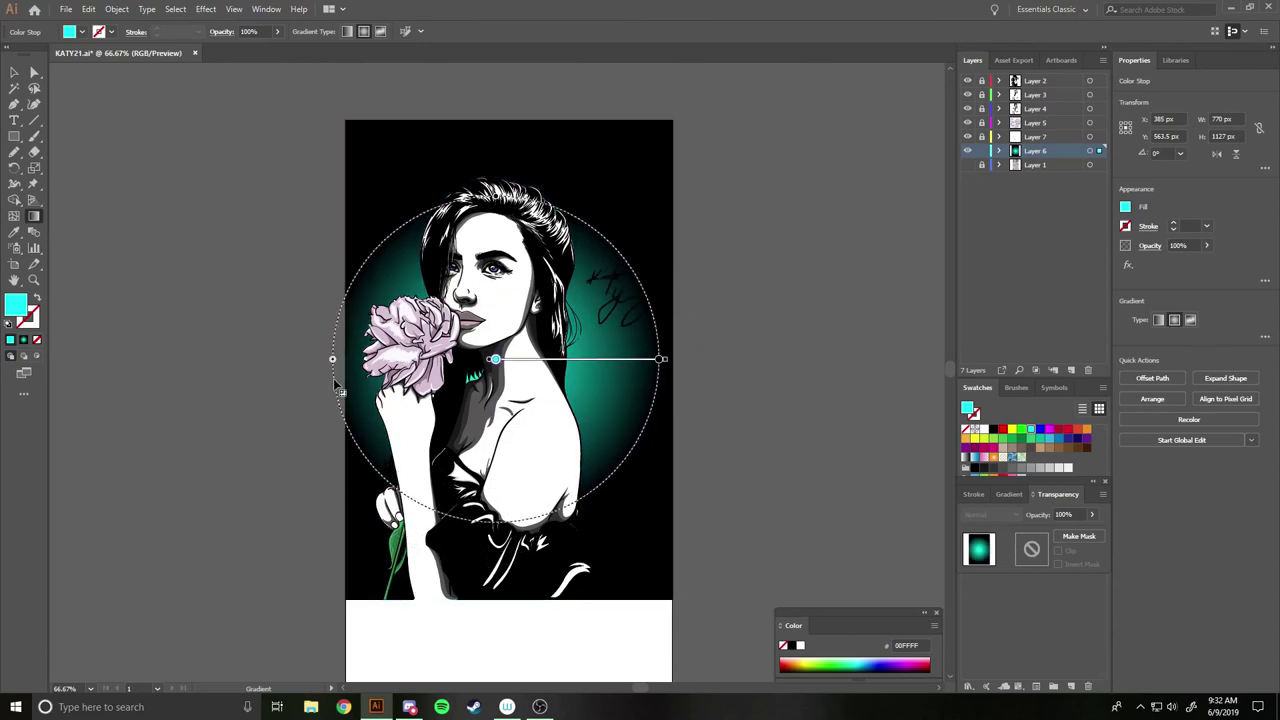
pyautogui.moveTo(495, 358)
pyautogui.mouseDown()
pyautogui.moveTo(494, 289)
pyautogui.moveTo(492, 308)
pyautogui.mouseUp()
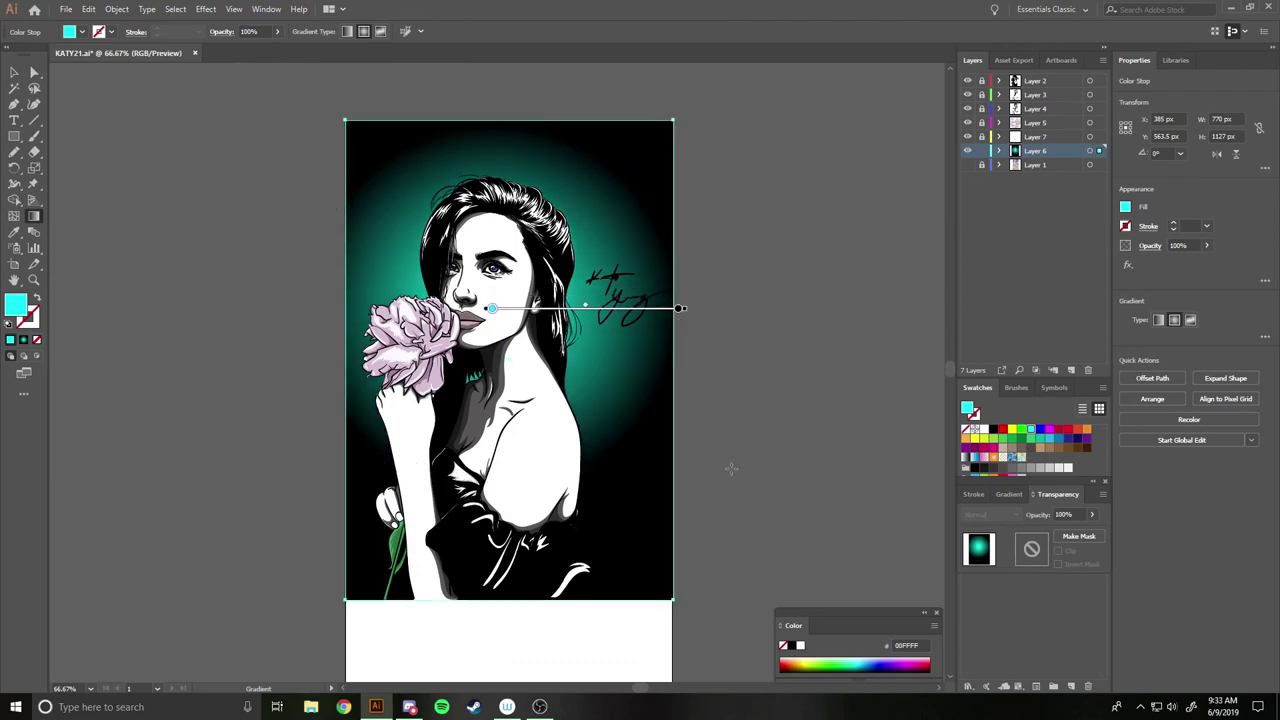
# Set the glow's inner stop to magenta and deselect the background.
pyautogui.doubleClick(490, 309)
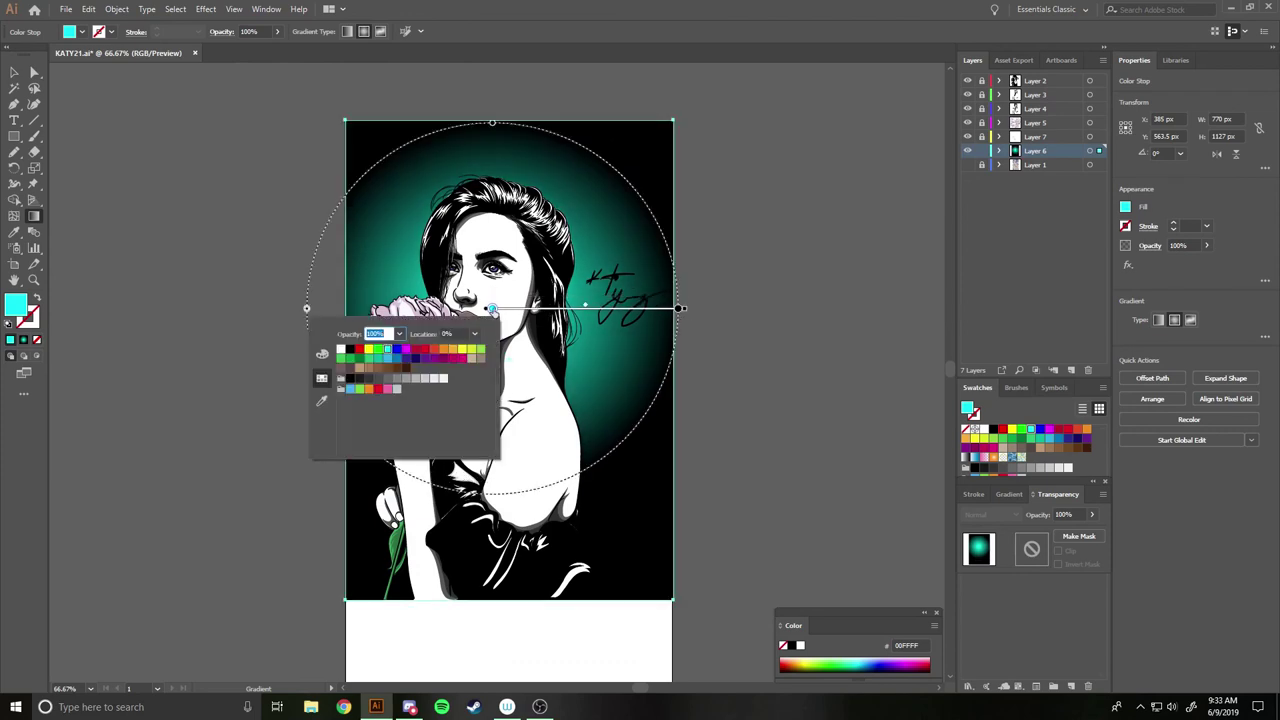
pyautogui.click(396, 350)
pyautogui.doubleClick(490, 310)
pyautogui.click(449, 357)
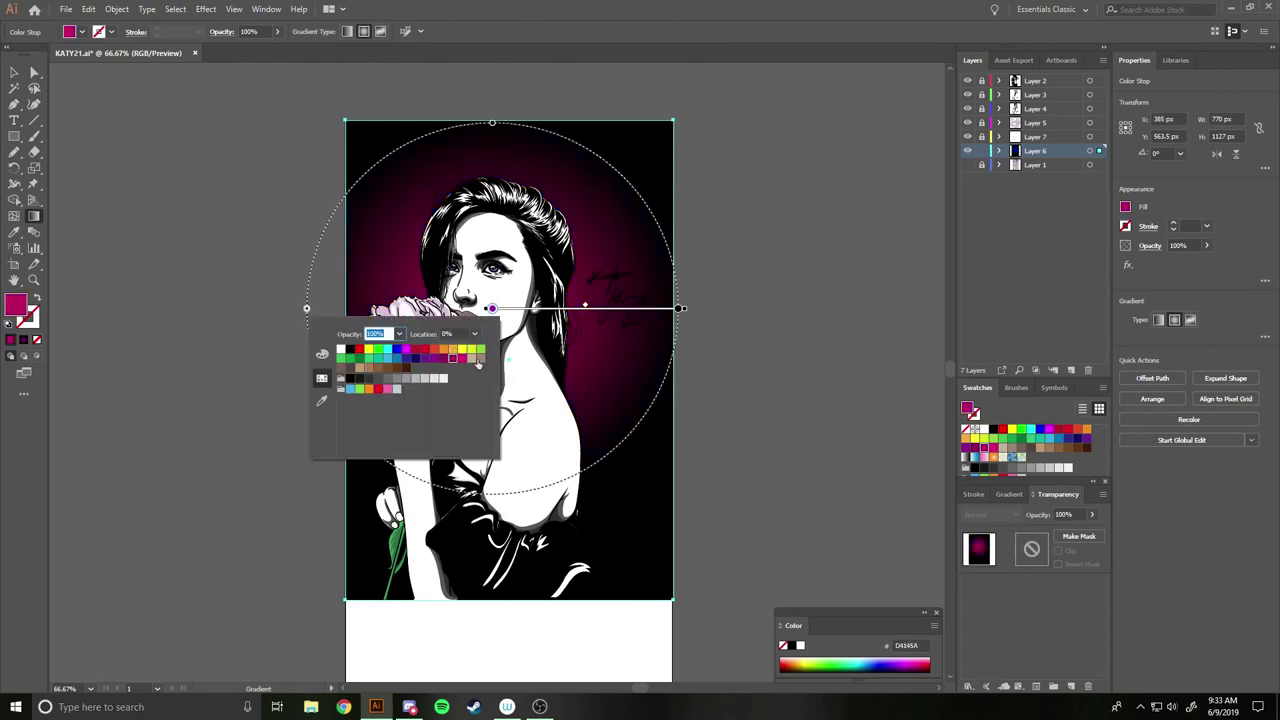
pyautogui.click(793, 383)
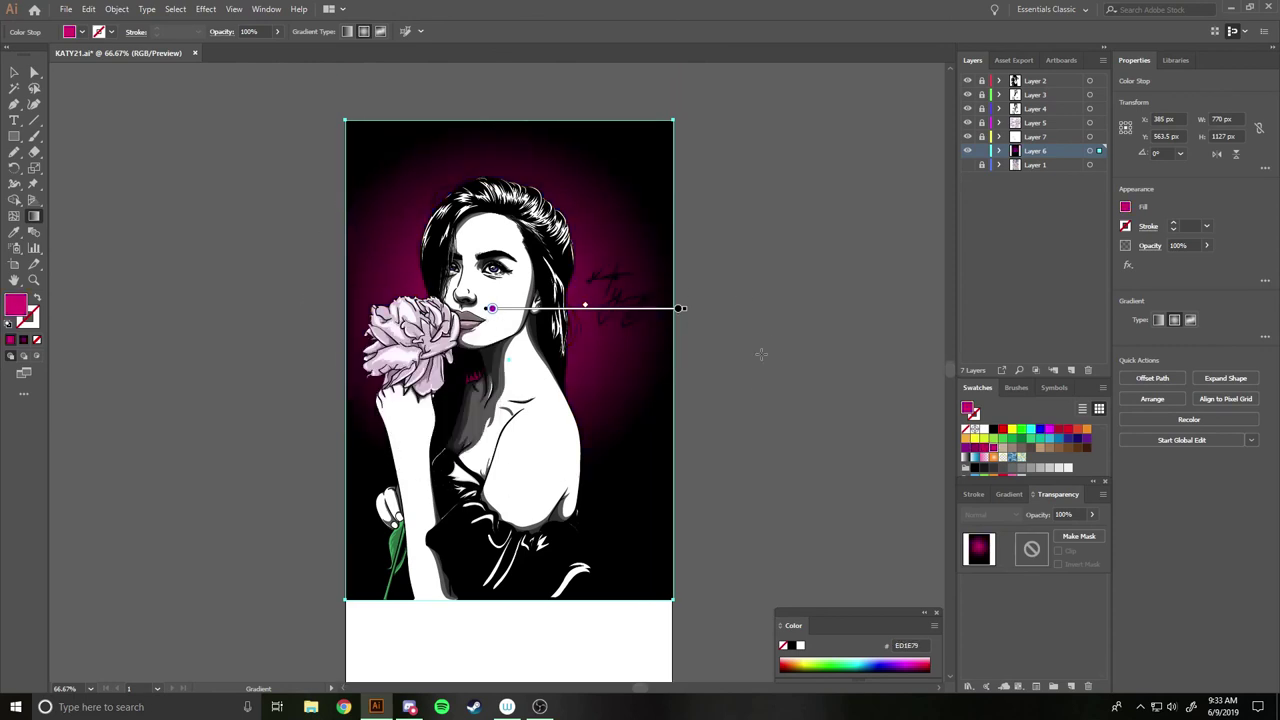
pyautogui.press('v')
pyautogui.click(886, 254)
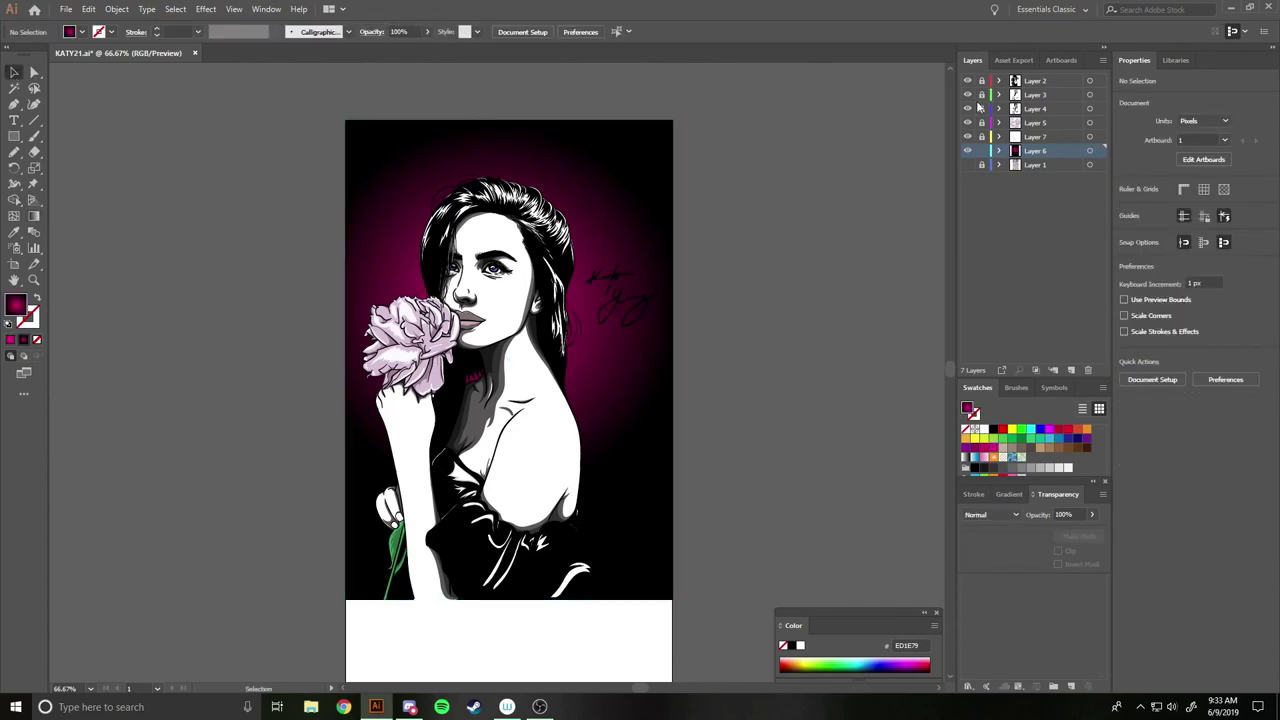
pyautogui.click(967, 80)
pyautogui.click(967, 80)
pyautogui.hotkey('ctrl', '+')
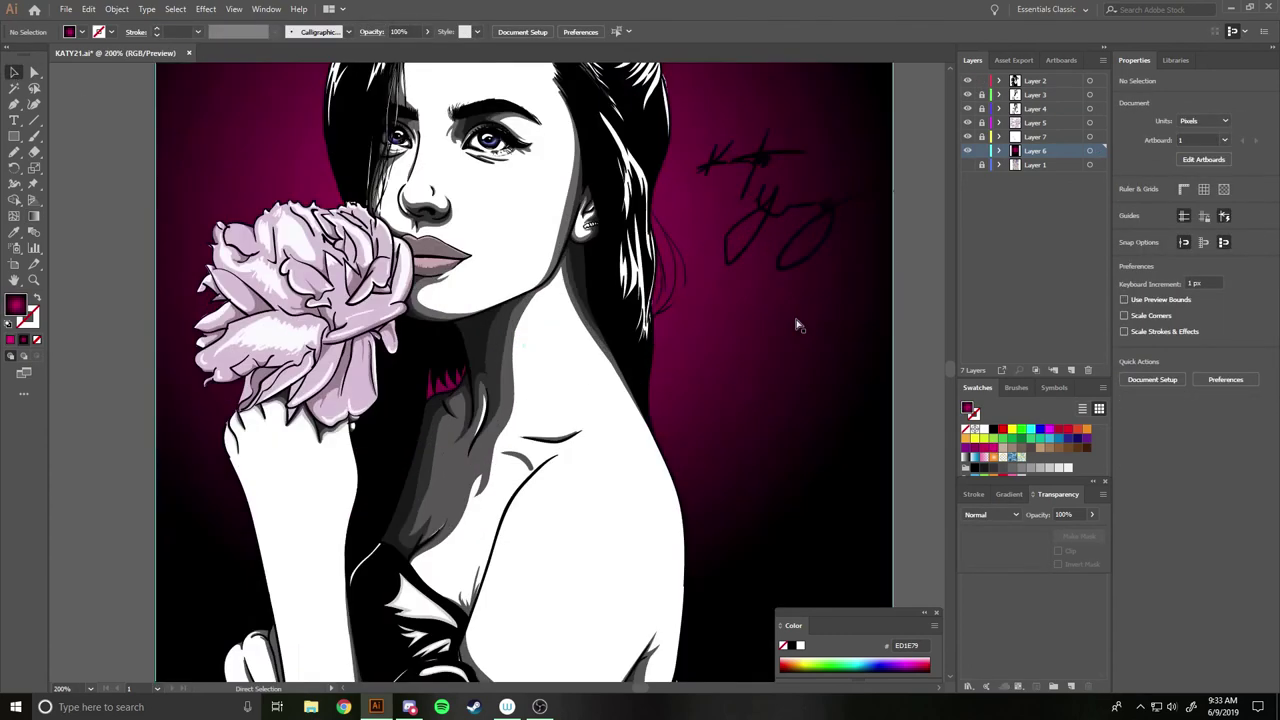
pyautogui.hotkey('ctrl', '+')
pyautogui.hotkey('ctrl', '+')
pyautogui.hotkey('ctrl', '-')
pyautogui.hotkey('ctrl', '-')
pyautogui.hotkey('ctrl', '+')
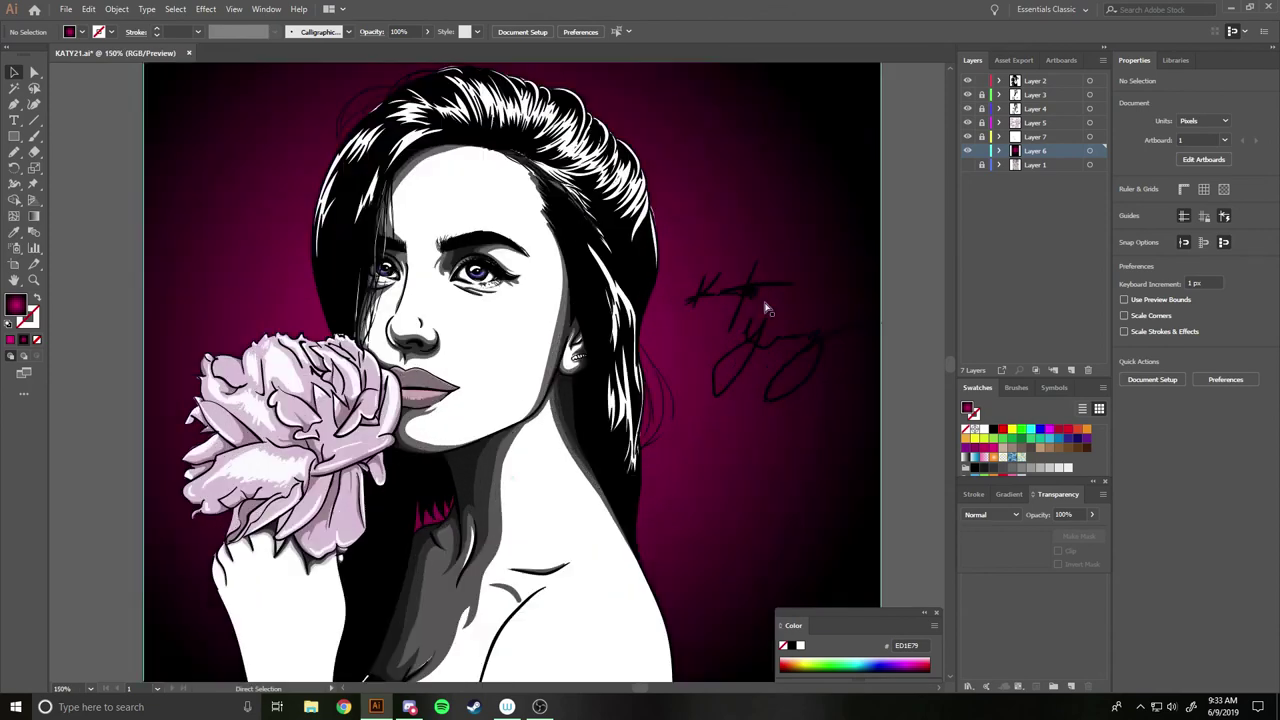
pyautogui.hotkey('ctrl', '+')
pyautogui.hscroll(2, 700, 300)
pyautogui.hscroll(3, 690, 330)
pyautogui.hscroll(1, 700, 357)
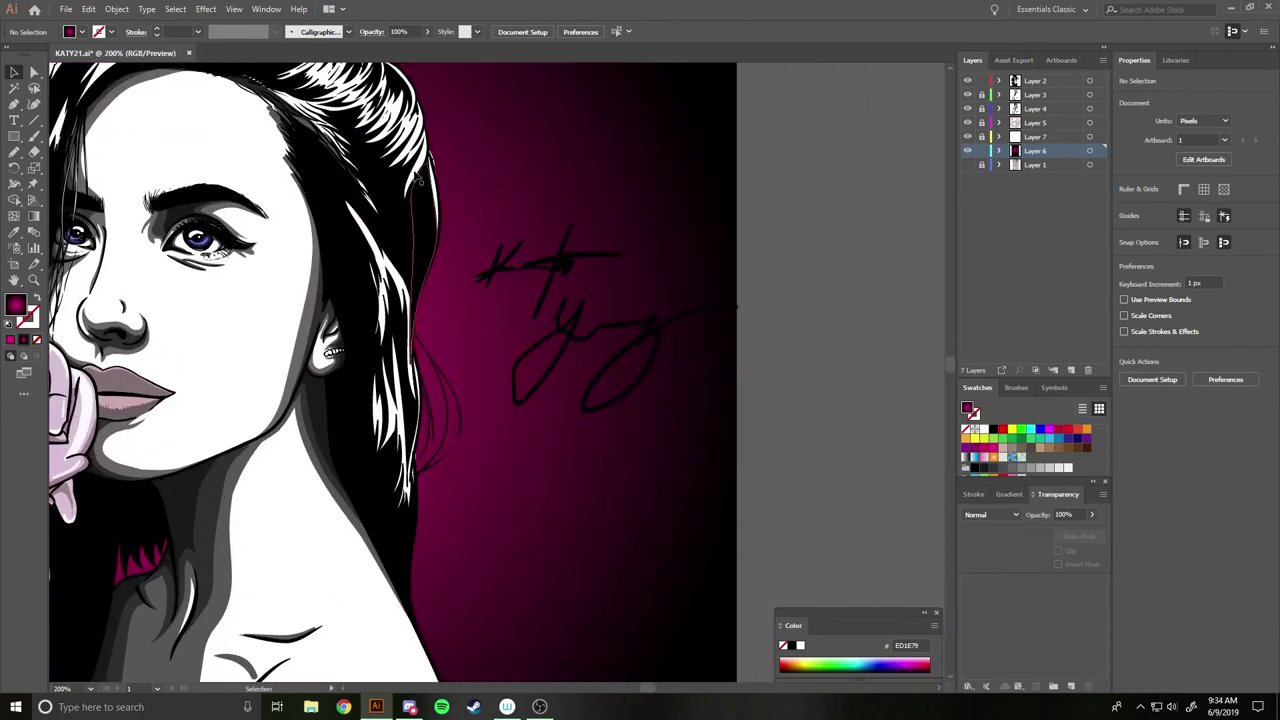
pyautogui.moveTo(478, 196); pyautogui.dragTo(704, 446)
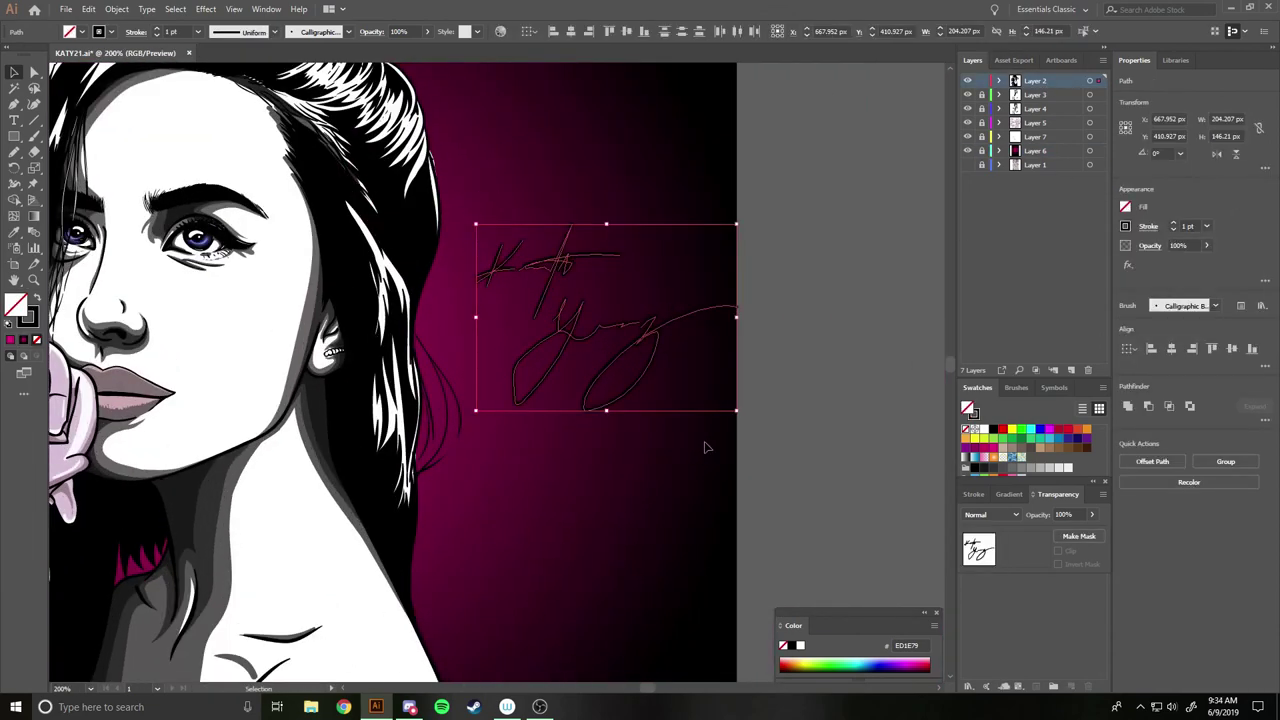
pyautogui.click(645, 297)
pyautogui.hotkey('ctrl', '0')
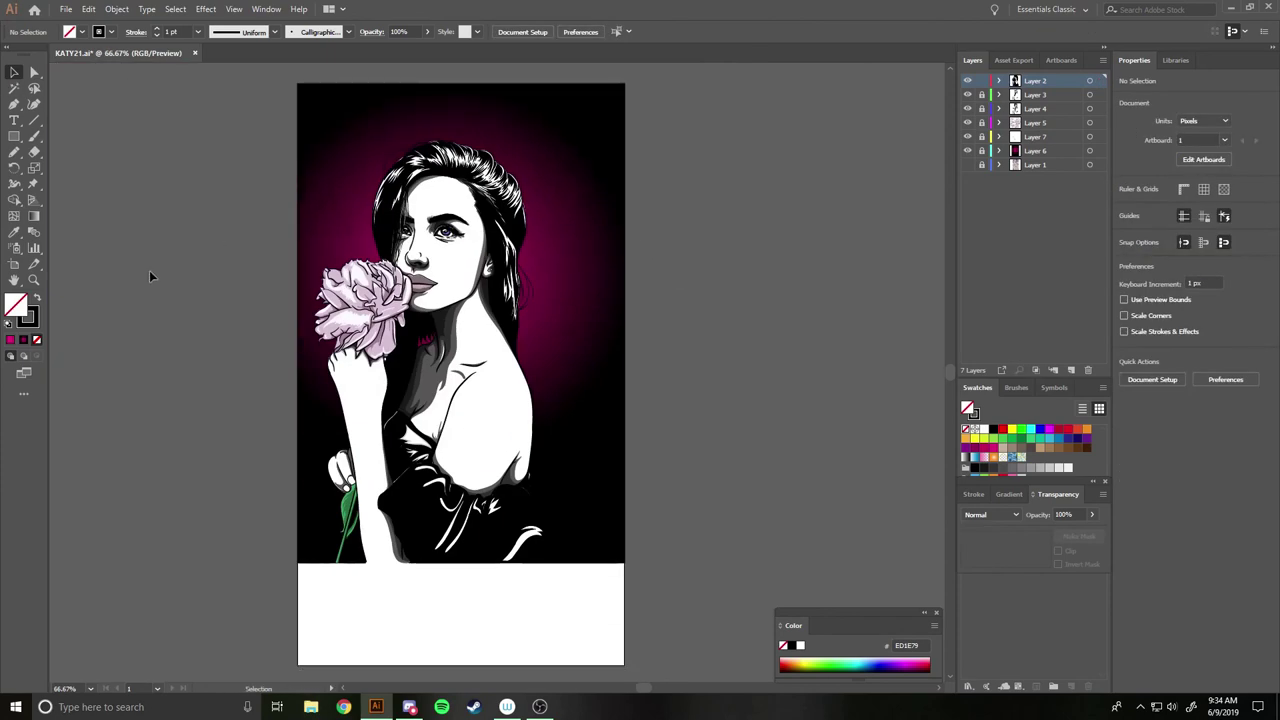